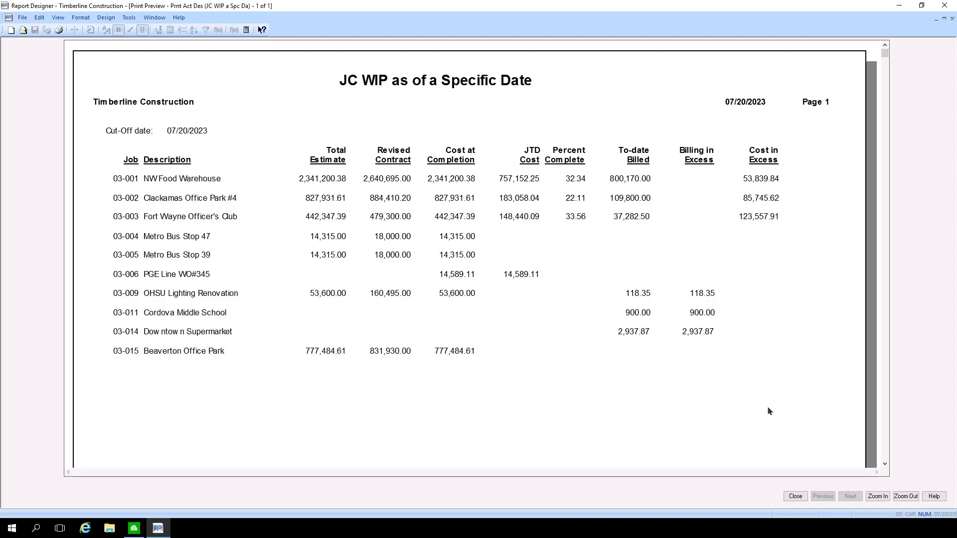
Step: Close the JC WIP report's print preview and cancel its print selection
{"action": "left_click", "coordinate": [789, 497]}
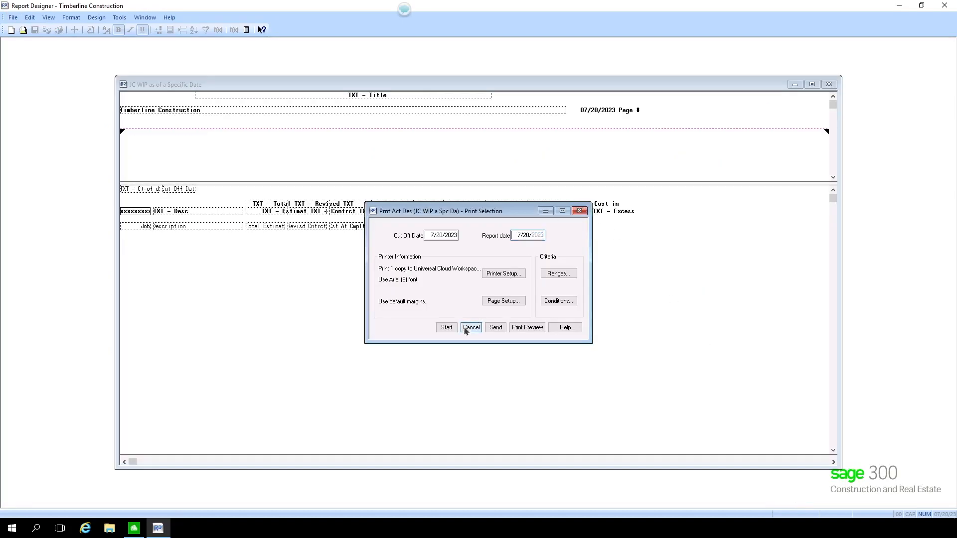
{"action": "left_click", "coordinate": [471, 328]}
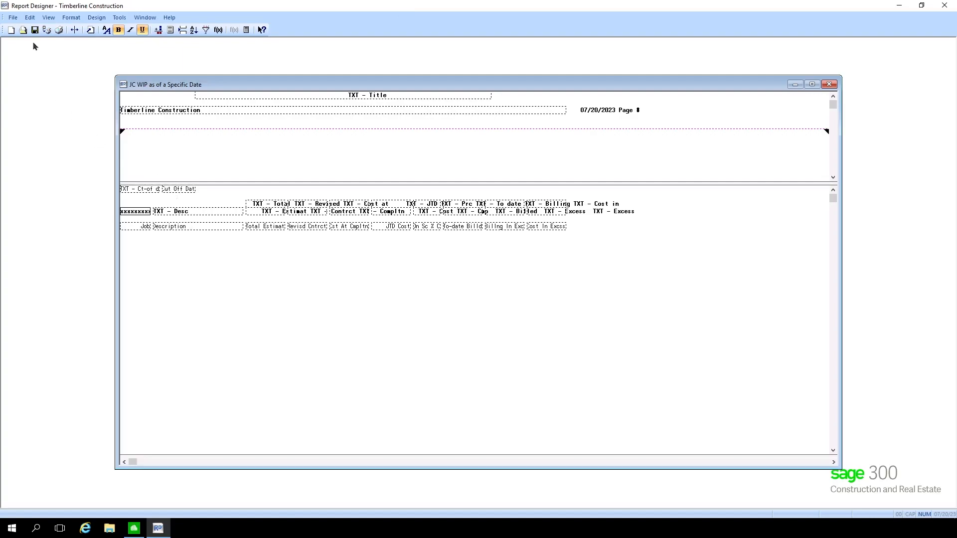
Step: Browse for designs to open in the Construction Sample Data folder under TIMBERLINE OFFICE\Data
{"action": "left_click", "coordinate": [23, 32]}
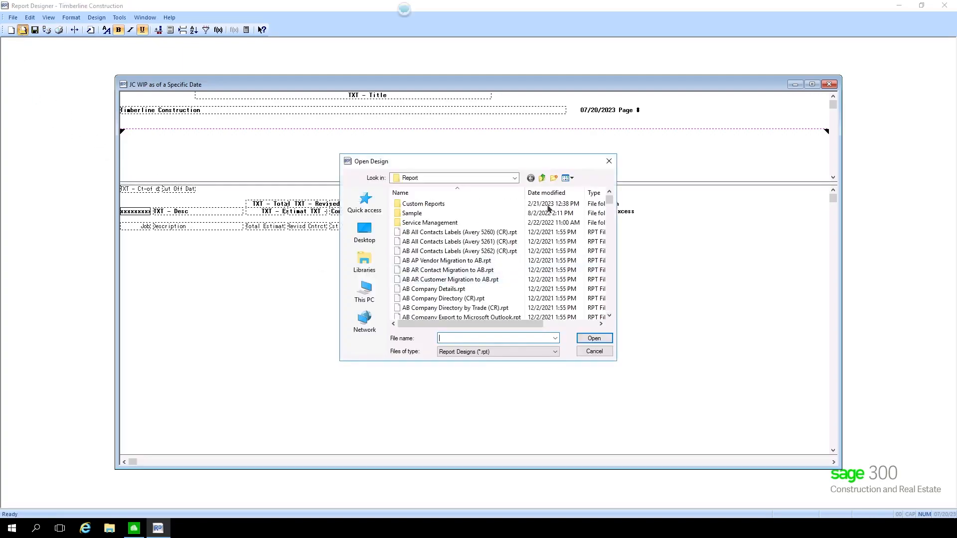
{"action": "left_click", "coordinate": [516, 180]}
{"action": "left_click", "coordinate": [515, 180]}
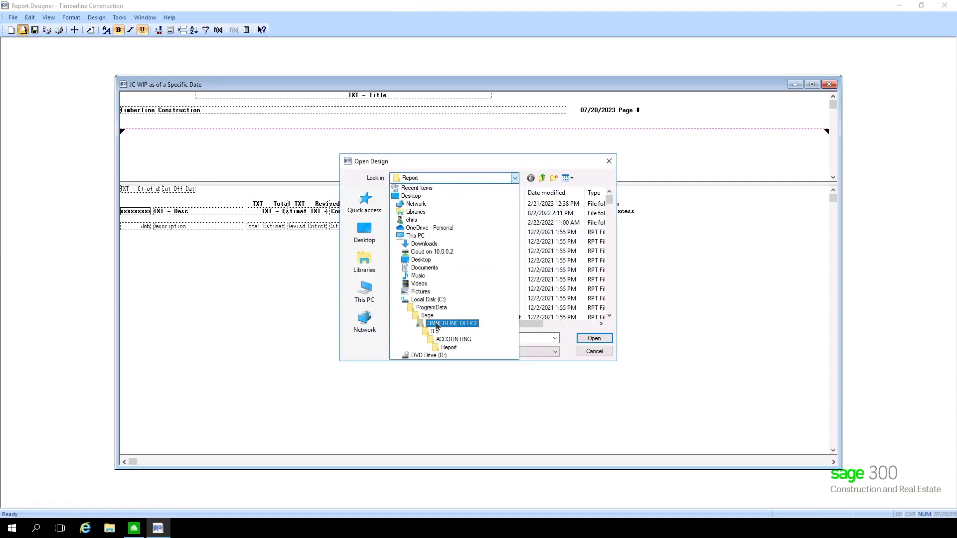
{"action": "left_click", "coordinate": [452, 324]}
{"action": "double_click", "coordinate": [408, 214]}
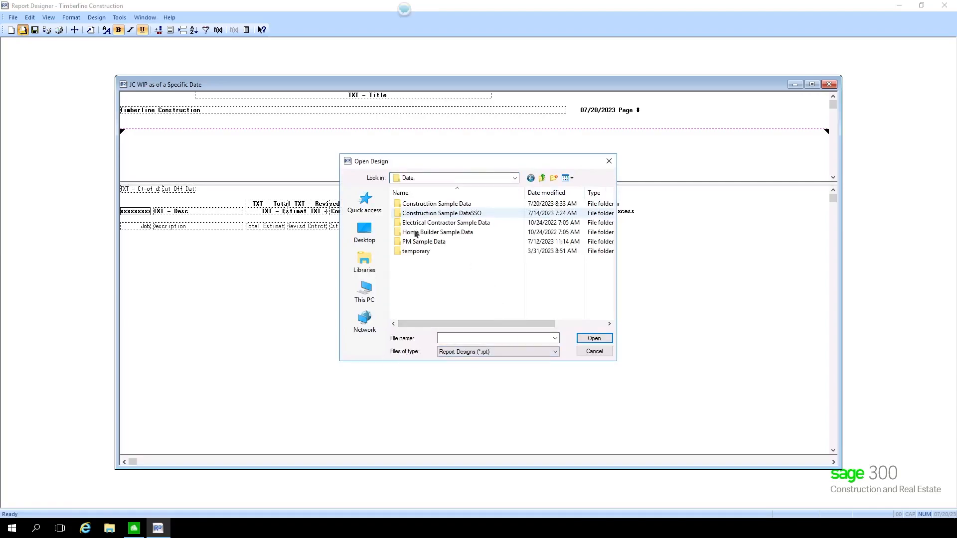
{"action": "double_click", "coordinate": [430, 205]}
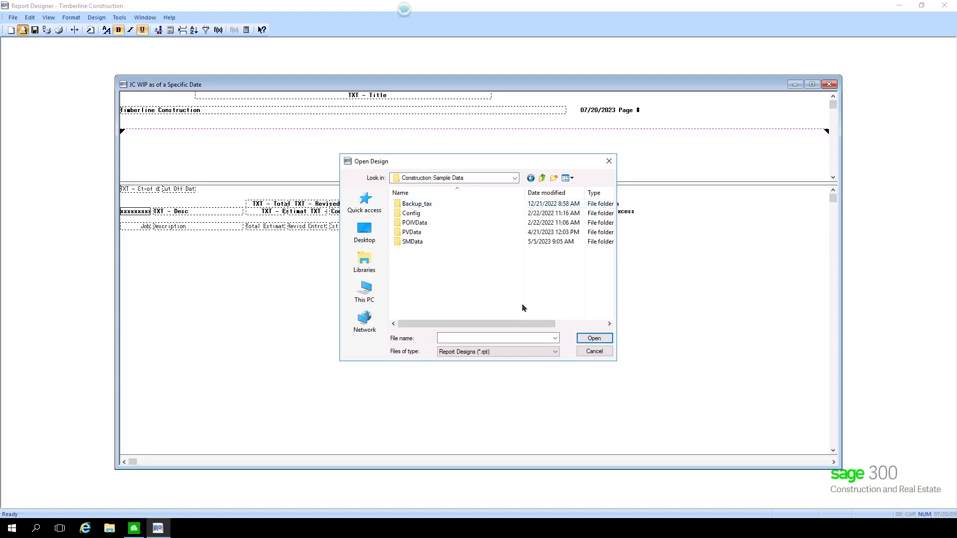
Step: Return to the TIMBERLINE OFFICE folder and go to 9.5\ACCOUNTING\Report
{"action": "left_click", "coordinate": [542, 178]}
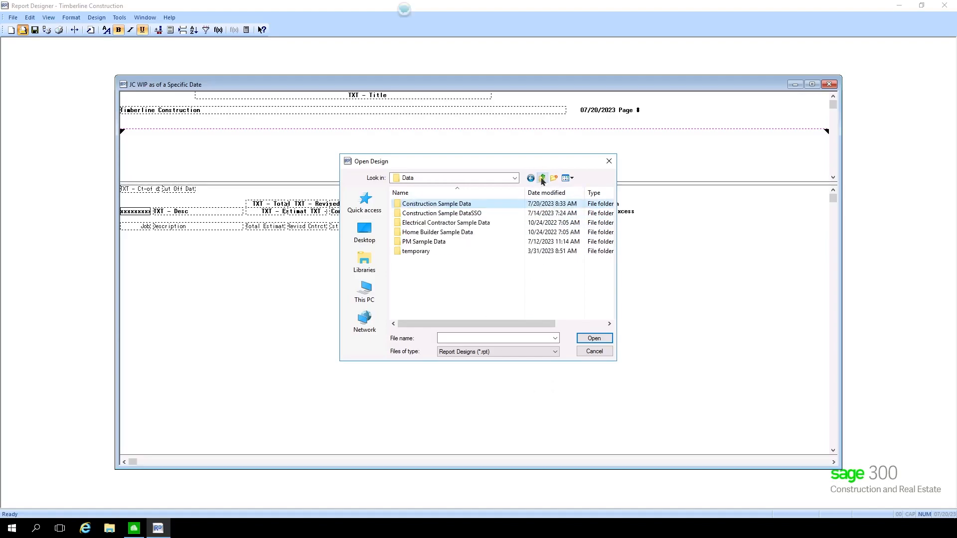
{"action": "left_click", "coordinate": [542, 178]}
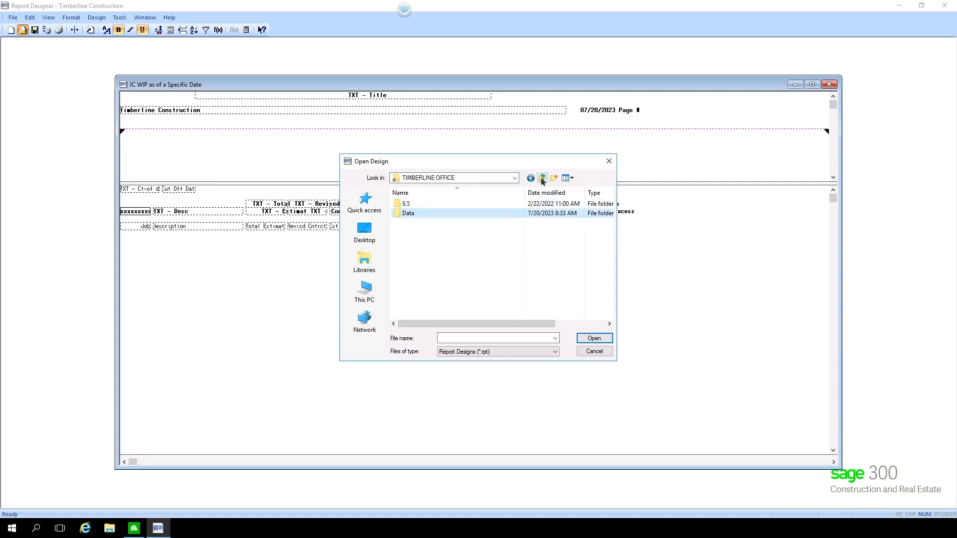
{"action": "double_click", "coordinate": [410, 203]}
{"action": "double_click", "coordinate": [414, 232]}
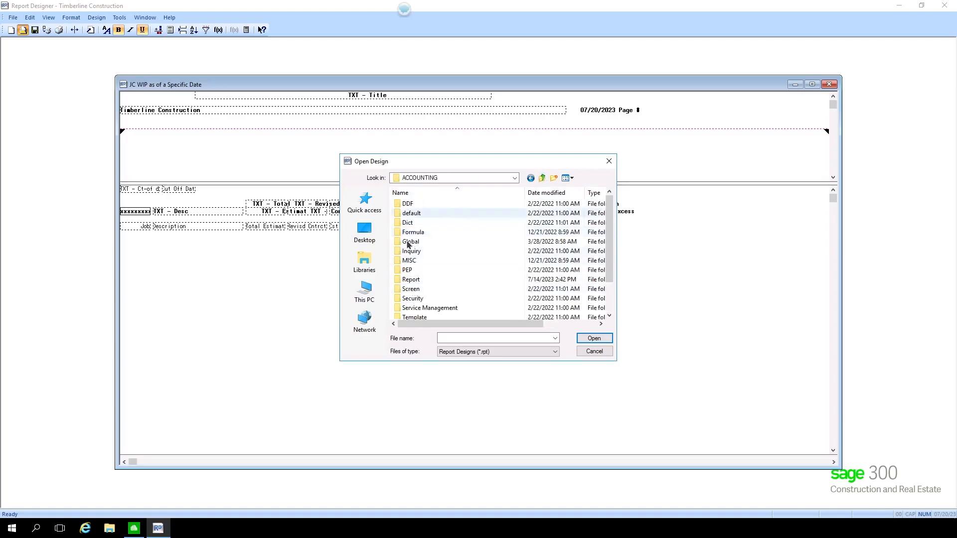
{"action": "double_click", "coordinate": [410, 280]}
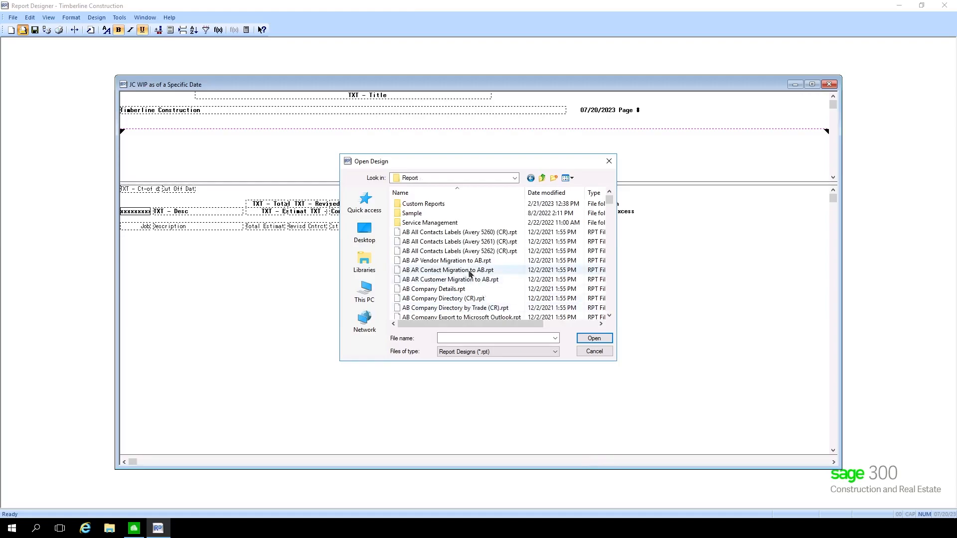
Step: Locate the JC Schedule of WIP and JC WIP as of a Specific Date designs, and cancel opening a design
{"action": "left_click", "coordinate": [460, 265]}
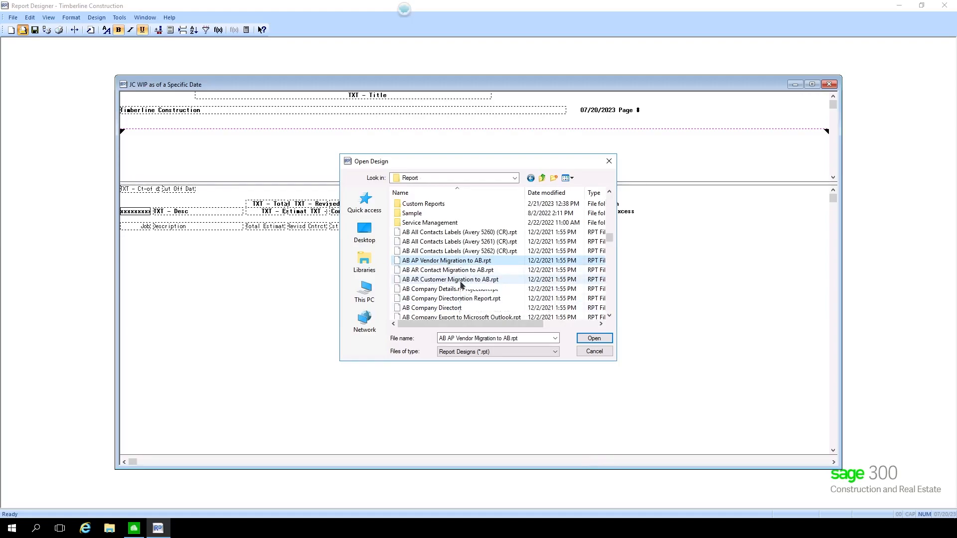
{"action": "type", "text": "jc"}
{"action": "scroll", "coordinate": [462, 285], "scroll_direction": "down", "scroll_amount": 12}
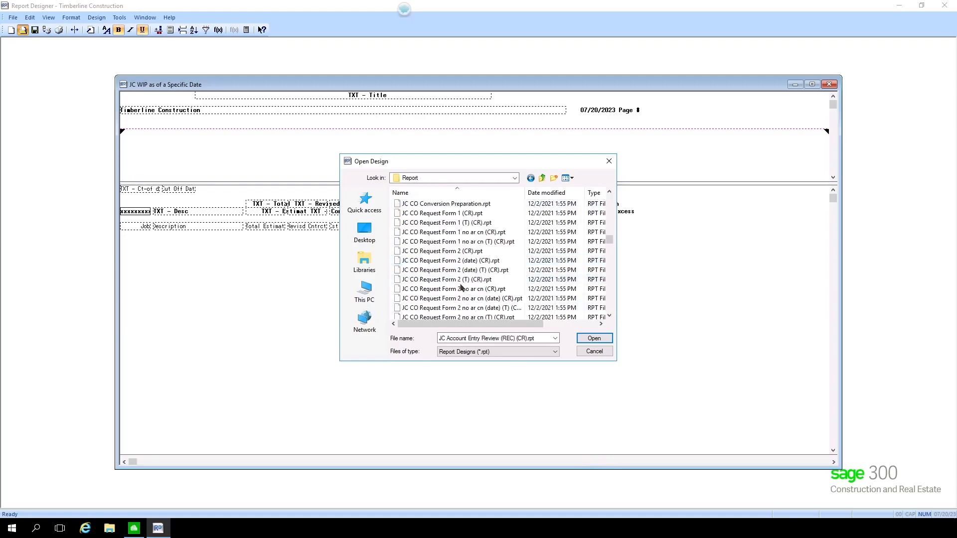
{"action": "scroll", "coordinate": [462, 288], "scroll_direction": "down", "scroll_amount": 15}
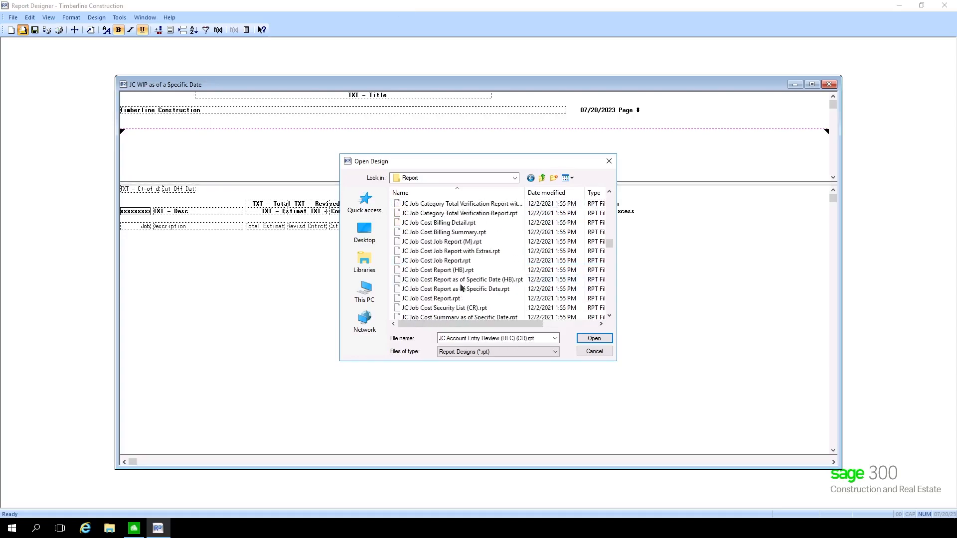
{"action": "scroll", "coordinate": [461, 288], "scroll_direction": "down", "scroll_amount": 15}
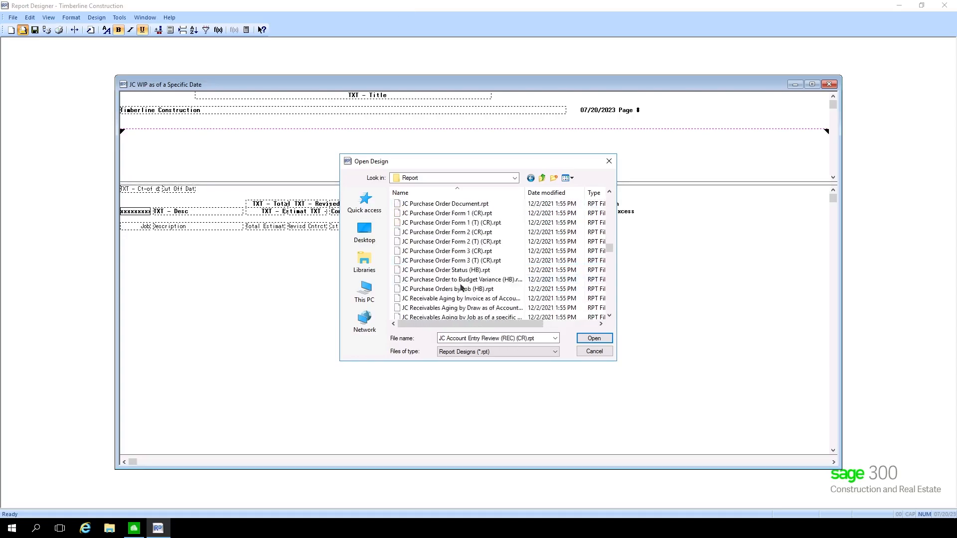
{"action": "left_click", "coordinate": [443, 251]}
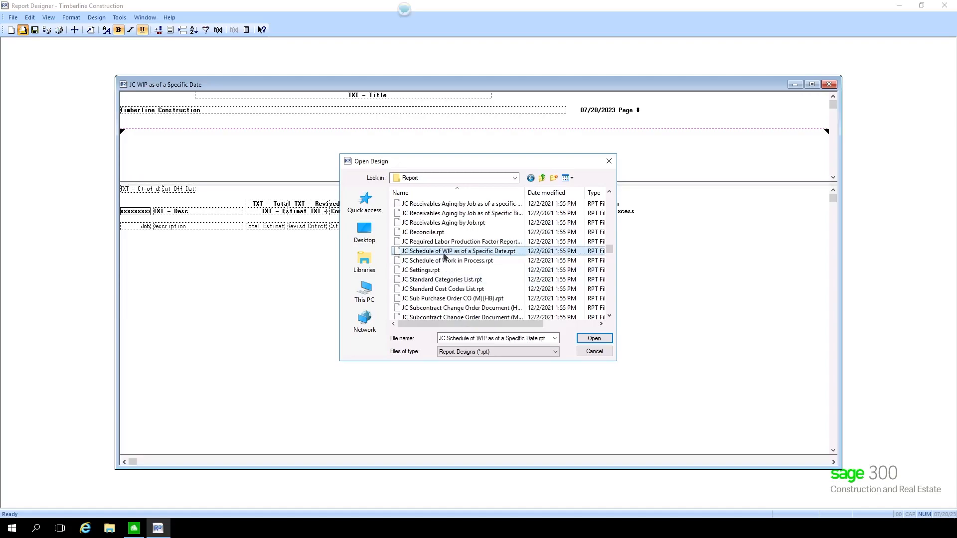
{"action": "scroll", "coordinate": [487, 270], "scroll_direction": "down", "scroll_amount": 6}
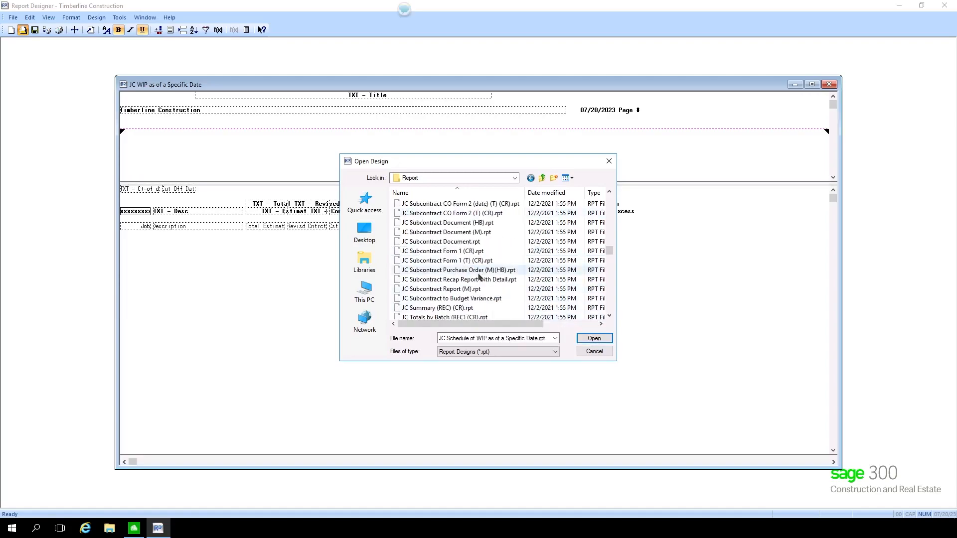
{"action": "left_click", "coordinate": [428, 298]}
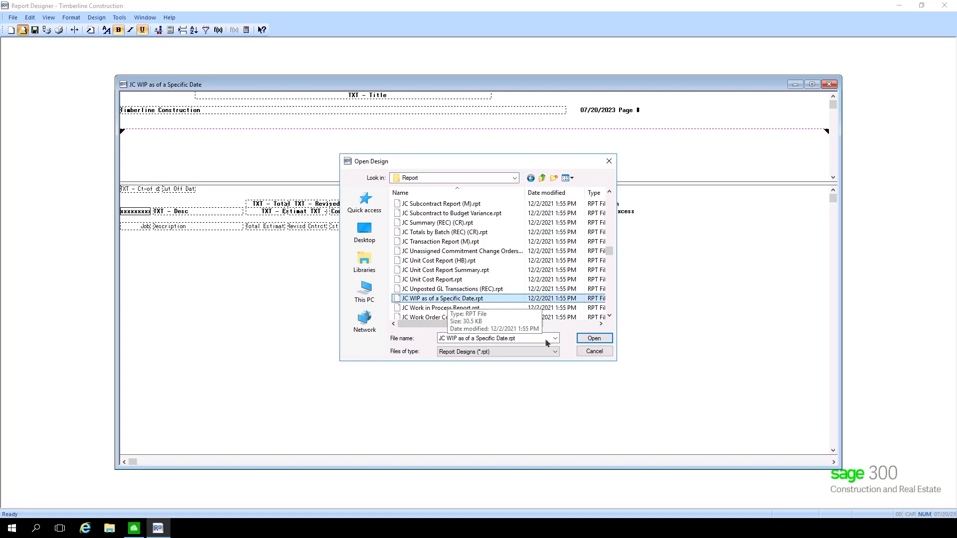
{"action": "left_click", "coordinate": [582, 352]}
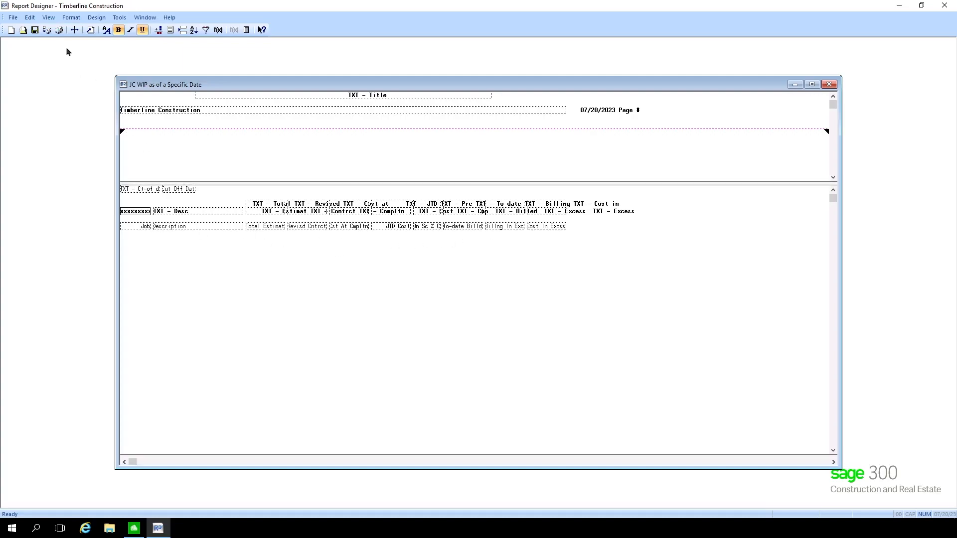
Step: Switch on the Print Controls view and check the controls of the Total heading and the Total Estimate field
{"action": "left_click", "coordinate": [54, 20]}
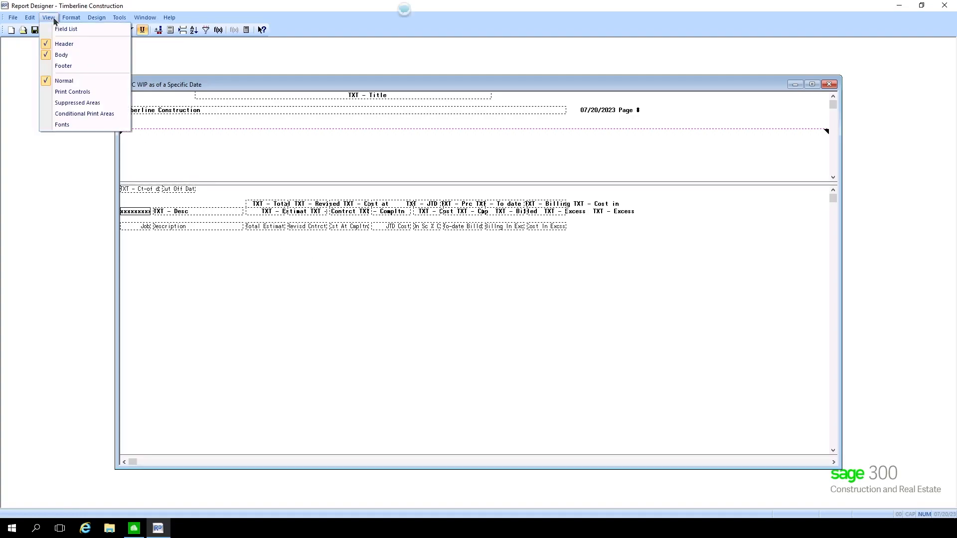
{"action": "left_click", "coordinate": [71, 92]}
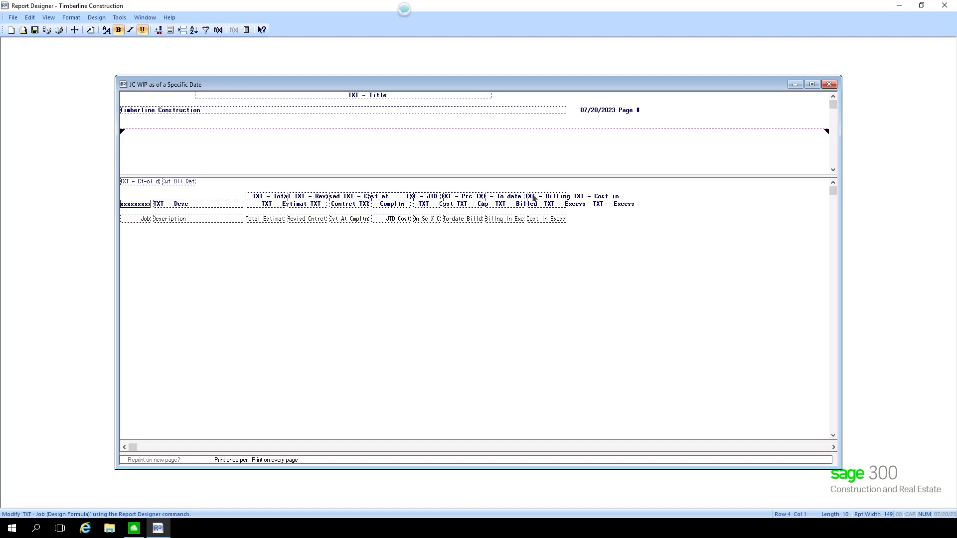
{"action": "left_click", "coordinate": [269, 198]}
{"action": "left_click", "coordinate": [264, 221]}
{"action": "left_click", "coordinate": [270, 198]}
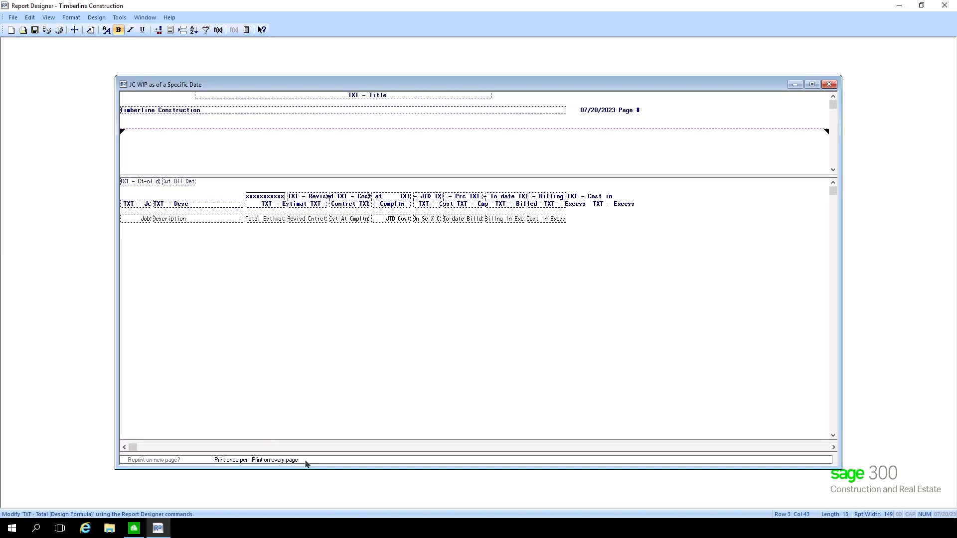
{"action": "key", "text": "Down"}
{"action": "key", "text": "Down"}
{"action": "key", "text": "Down"}
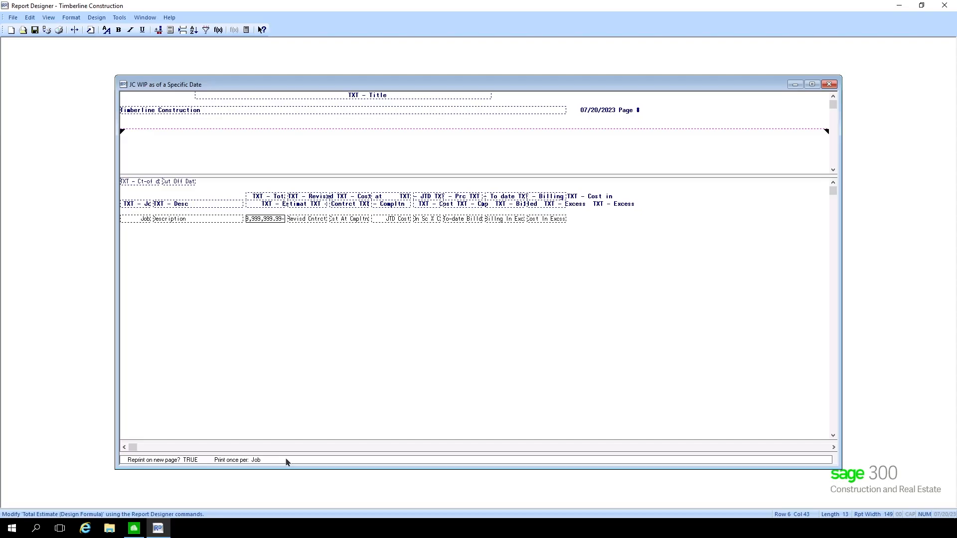
Step: Move the fields from Total Estimate through Cost In Excess down one row and set Total Estimate to print once per Cost Code
{"action": "left_click_drag", "start_coordinate": [573, 218], "coordinate": [273, 240]}
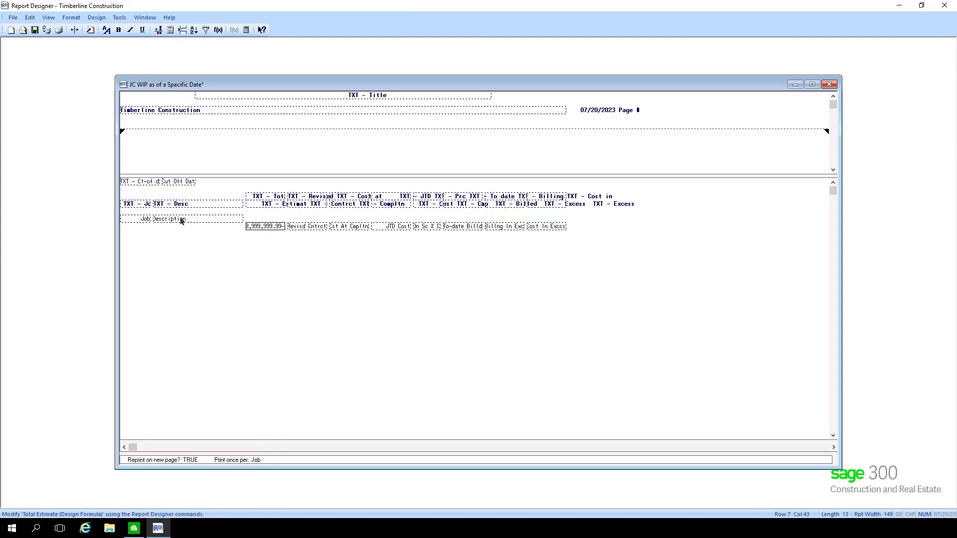
{"action": "double_click", "coordinate": [256, 461]}
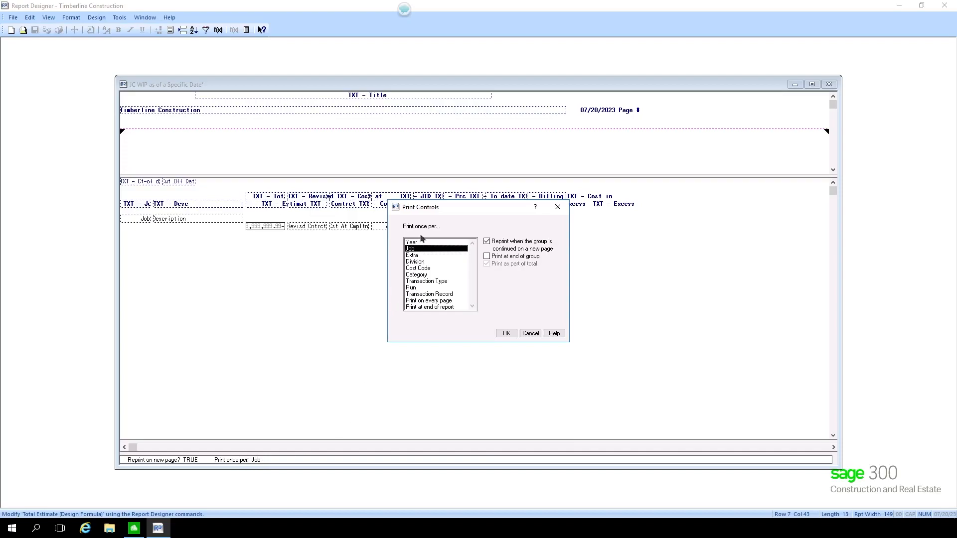
{"action": "left_click", "coordinate": [421, 269]}
{"action": "left_click", "coordinate": [498, 334]}
Step: Set the fields from Revised Contract through Cost In Excess to print once per Cost Code
{"action": "left_click", "coordinate": [254, 233]}
{"action": "left_click_drag", "start_coordinate": [568, 225], "coordinate": [290, 228]}
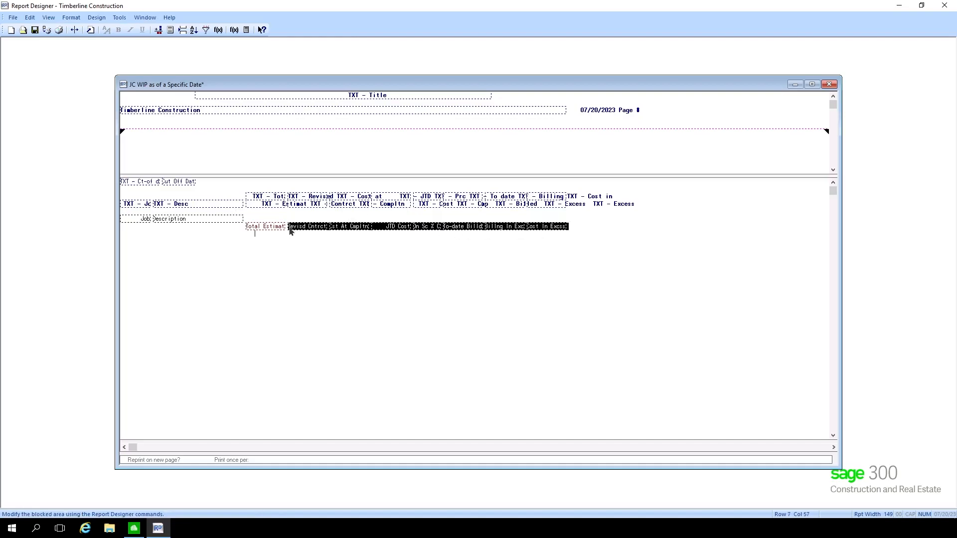
{"action": "left_click", "coordinate": [243, 463]}
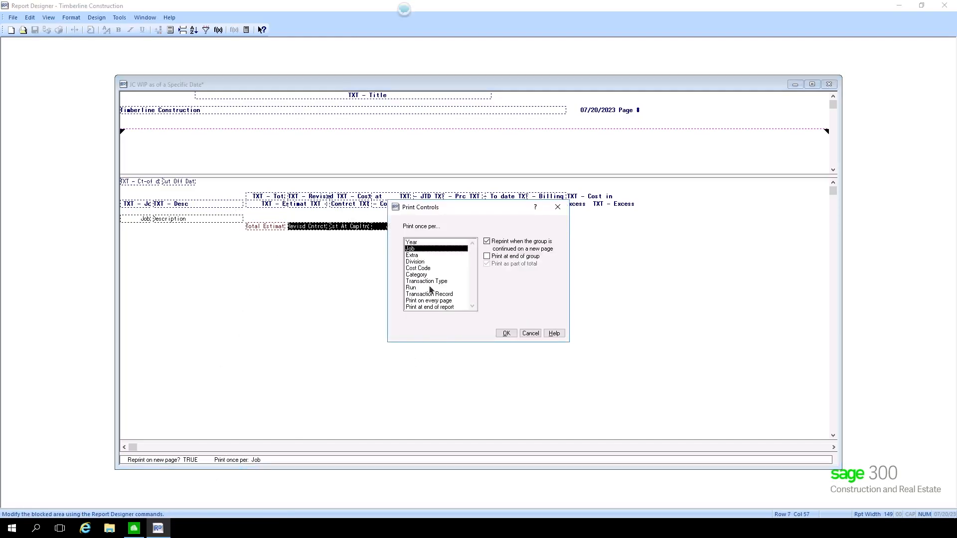
{"action": "left_click", "coordinate": [421, 269]}
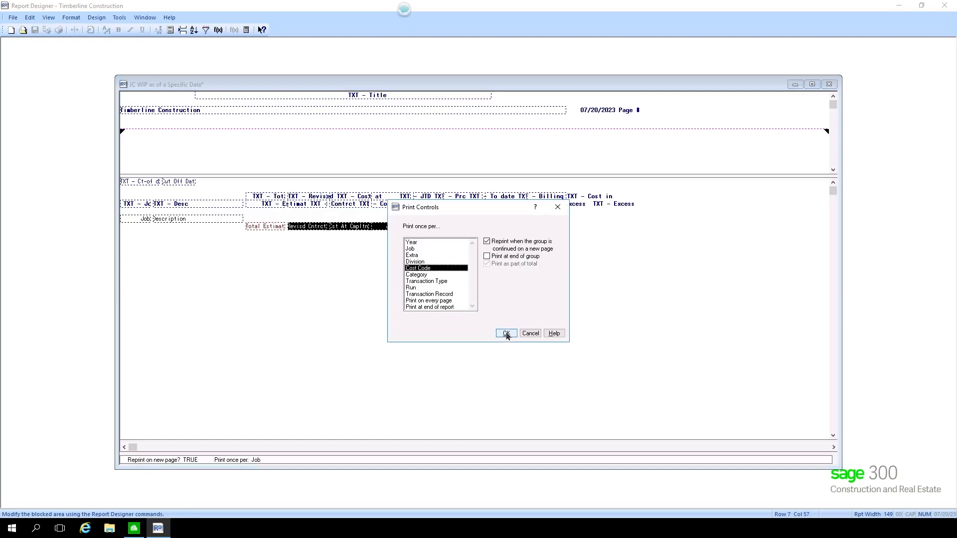
{"action": "left_click", "coordinate": [506, 334]}
{"action": "left_click", "coordinate": [377, 248]}
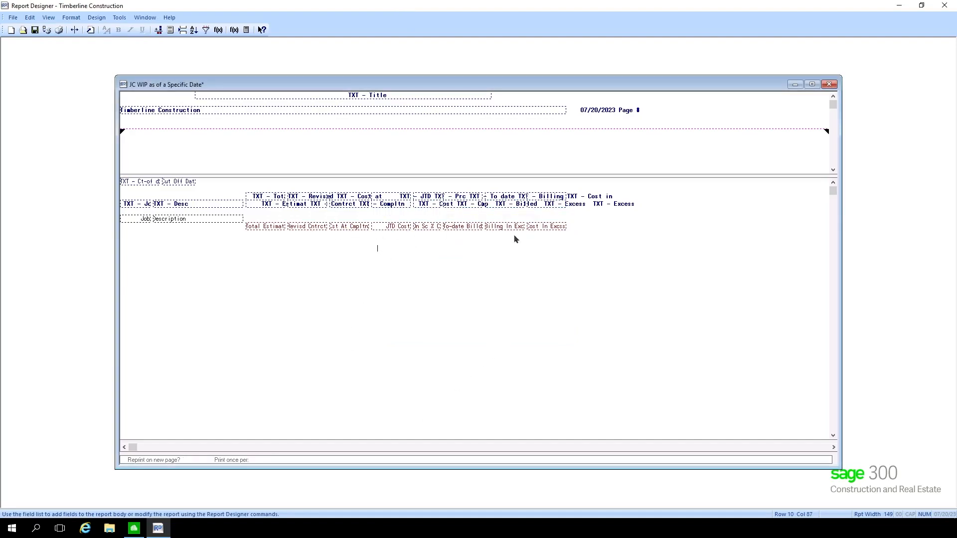
Step: Check the print controls of the Total Estimate field, the Description field and the Description heading
{"action": "left_click", "coordinate": [276, 228]}
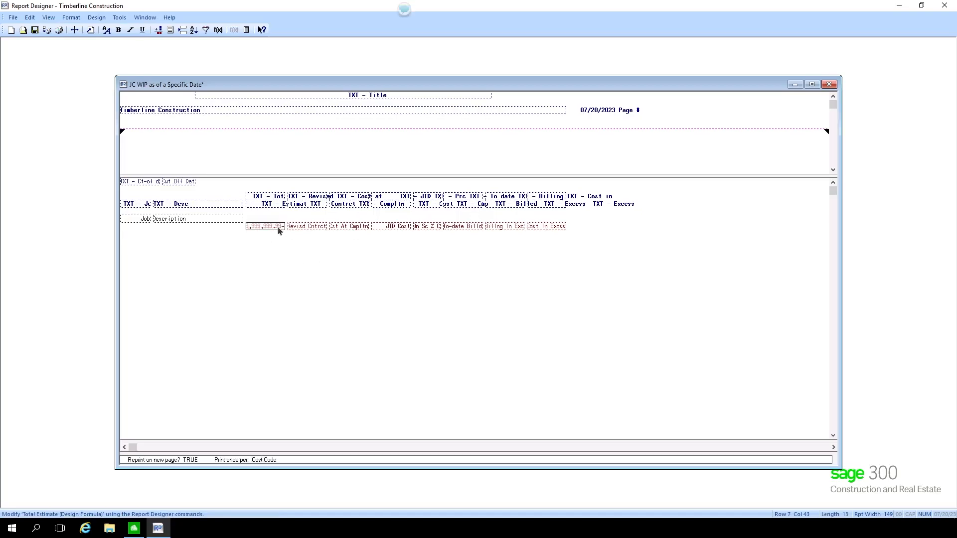
{"action": "left_click", "coordinate": [188, 219]}
{"action": "left_click", "coordinate": [218, 203]}
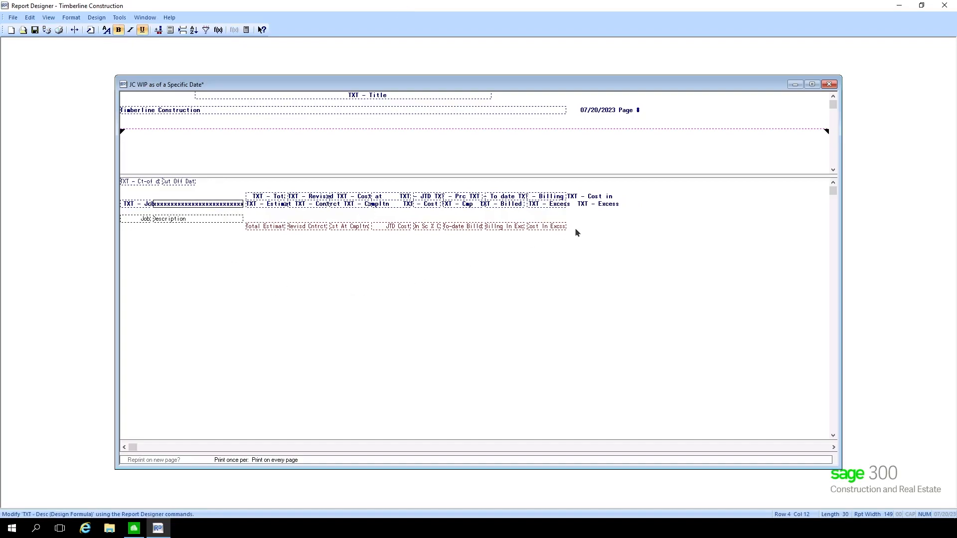
Step: Preview the report using JC Transaction (current) with a cut-off date of 07/20/2023, and examine how the amount rows print
{"action": "left_click", "coordinate": [46, 30]}
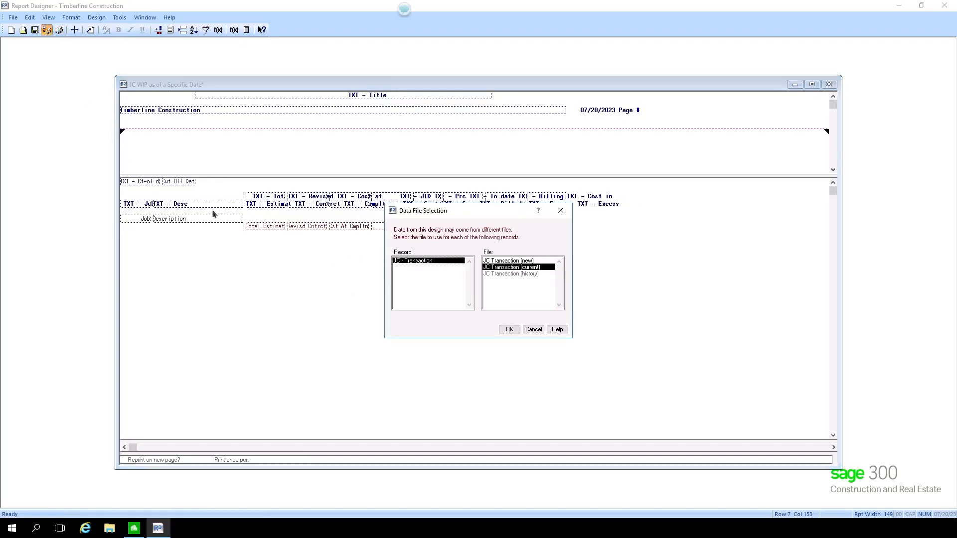
{"action": "left_click", "coordinate": [509, 329]}
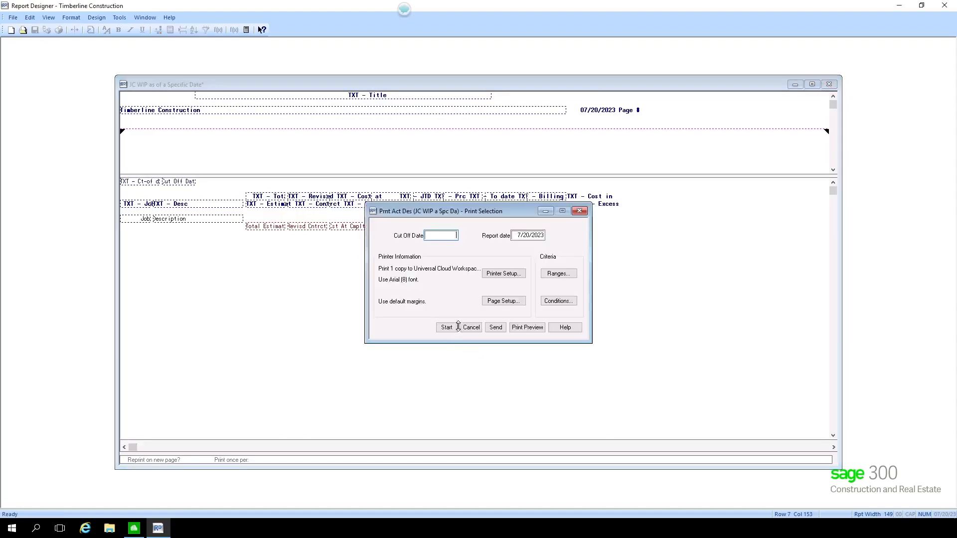
{"action": "type", "text": "072023"}
{"action": "key", "text": "Tab"}
{"action": "left_click", "coordinate": [521, 328]}
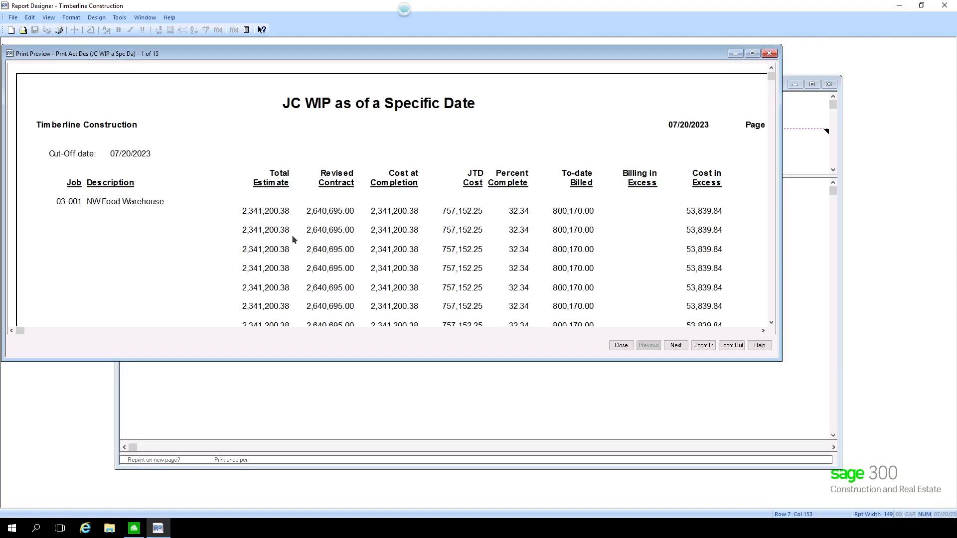
{"action": "scroll", "coordinate": [275, 221], "scroll_direction": "down", "scroll_amount": 15}
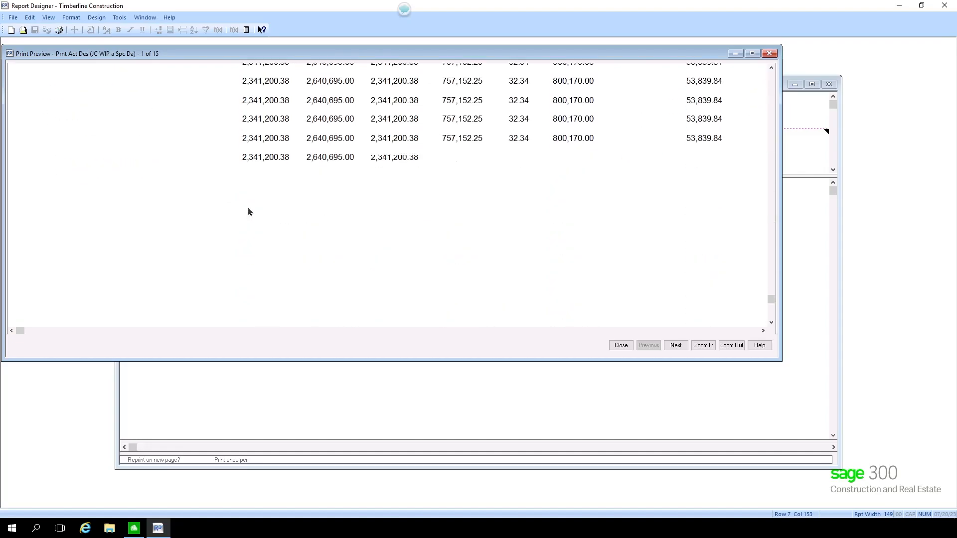
{"action": "scroll", "coordinate": [248, 212], "scroll_direction": "up", "scroll_amount": 8}
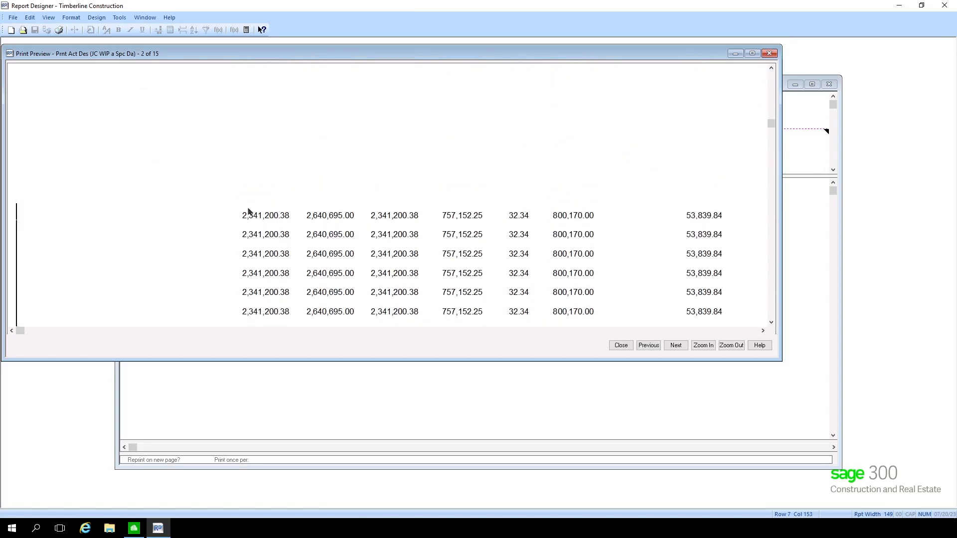
Step: Review the amount rows on the first page of the report preview, and close the preview and its print selection
{"action": "scroll", "coordinate": [248, 211], "scroll_direction": "up", "scroll_amount": 6}
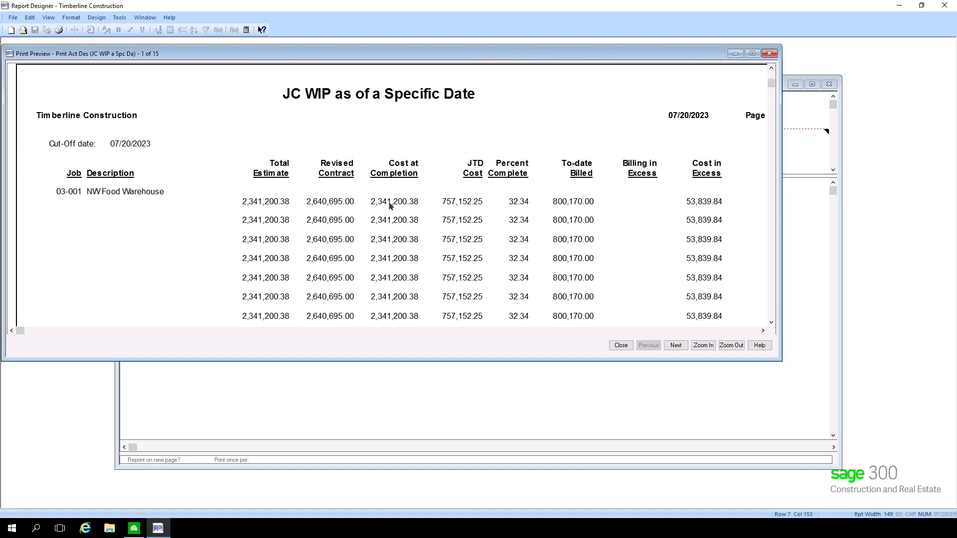
{"action": "left_click", "coordinate": [621, 346]}
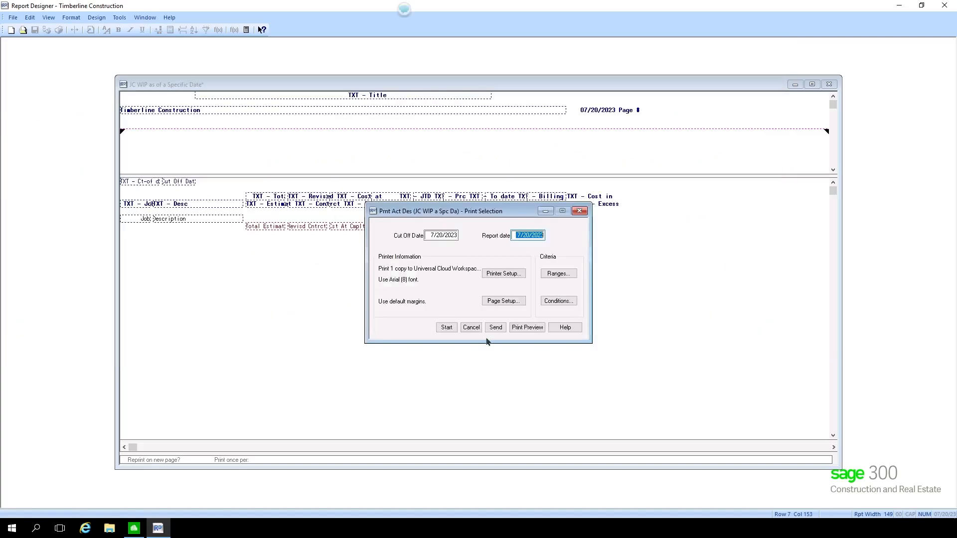
{"action": "left_click", "coordinate": [472, 329]}
Step: Check the print controls of the amount fields in the report body, including Total Estimate and Revised Contract
{"action": "left_click", "coordinate": [265, 227]}
{"action": "left_click", "coordinate": [323, 228]}
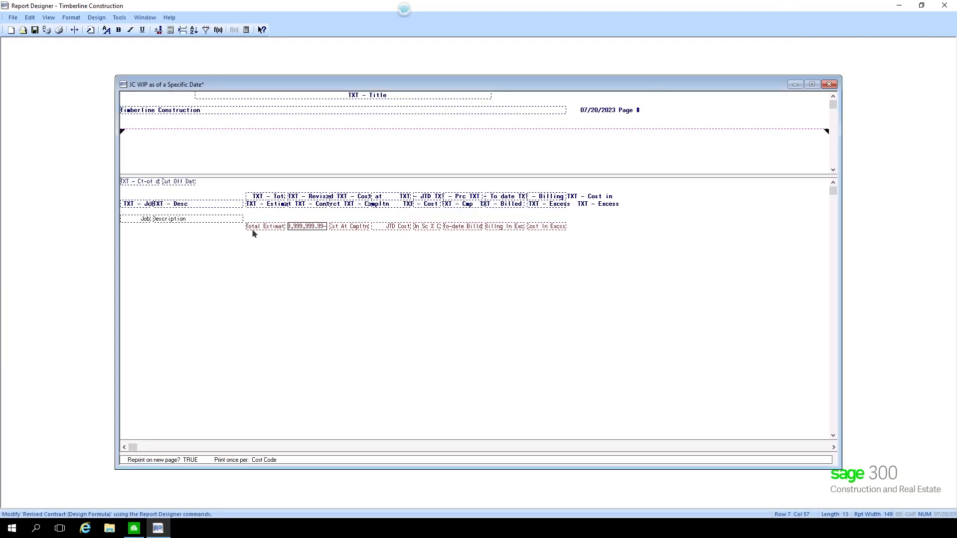
{"action": "left_click", "coordinate": [265, 228]}
{"action": "left_click", "coordinate": [307, 228]}
{"action": "left_click", "coordinate": [349, 230]}
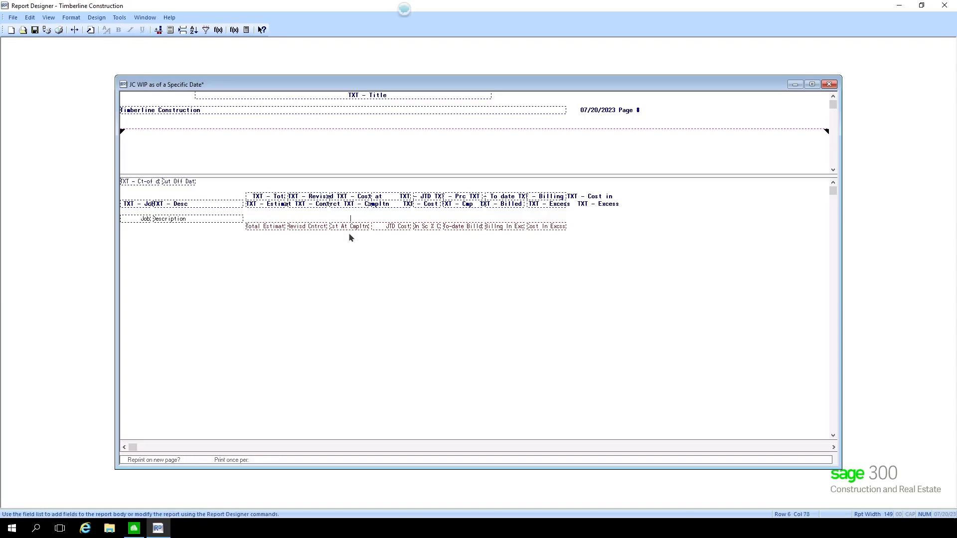
{"action": "left_click", "coordinate": [390, 229]}
{"action": "left_click", "coordinate": [467, 227]}
{"action": "left_click", "coordinate": [259, 230]}
{"action": "left_click", "coordinate": [121, 18]}
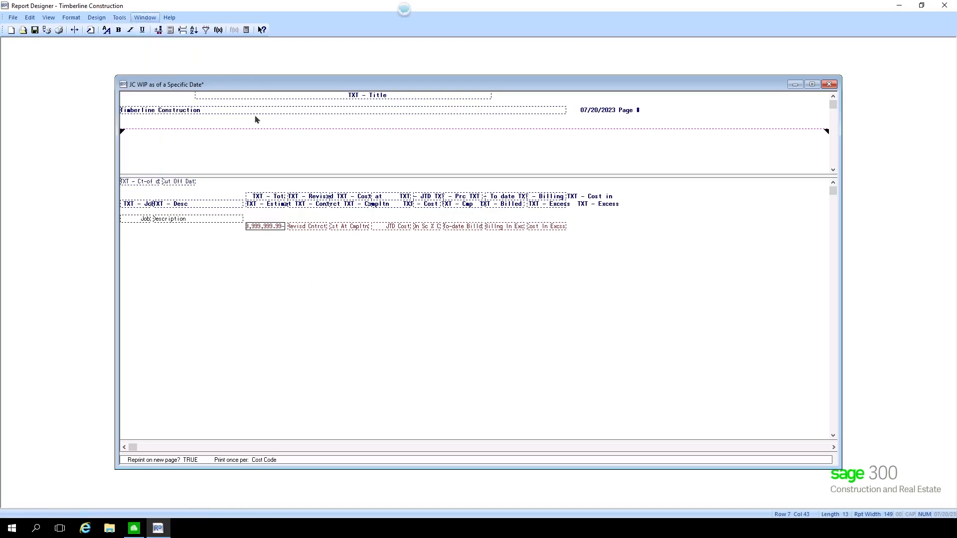
{"action": "left_click", "coordinate": [262, 244]}
{"action": "double_click", "coordinate": [270, 228]}
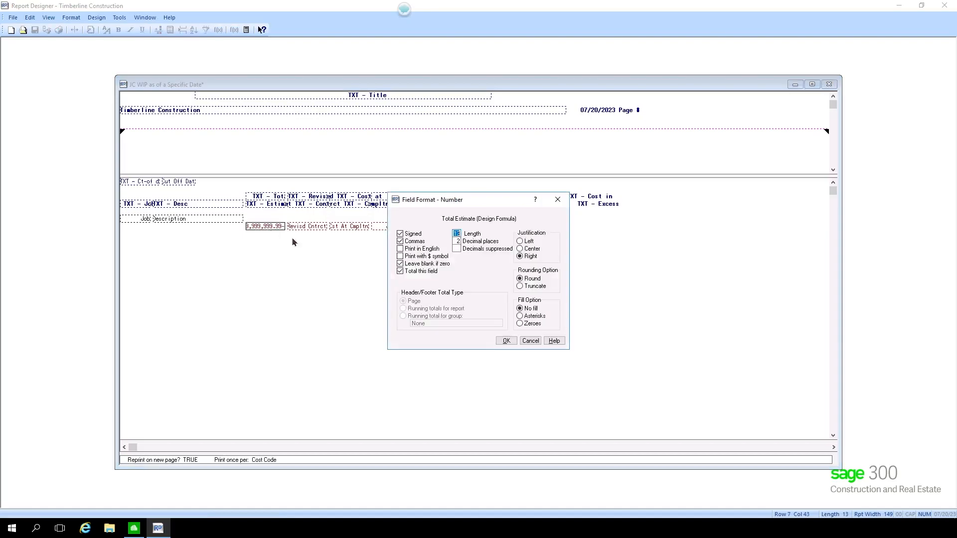
{"action": "left_click", "coordinate": [531, 341]}
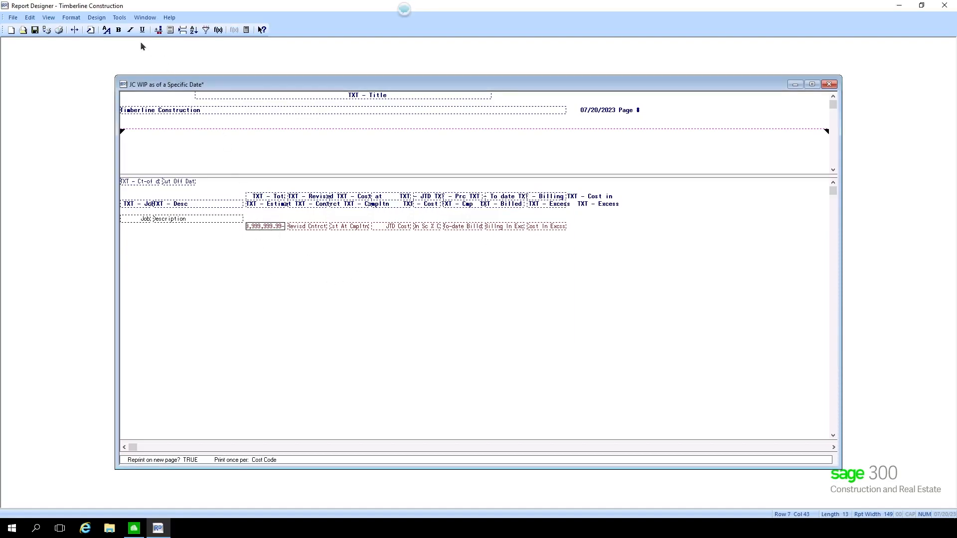
Step: Open the Total Estimate design formula for editing and examine its ASUM function, Job argument, transaction type conditions, date condition and Amount
{"action": "left_click", "coordinate": [125, 20]}
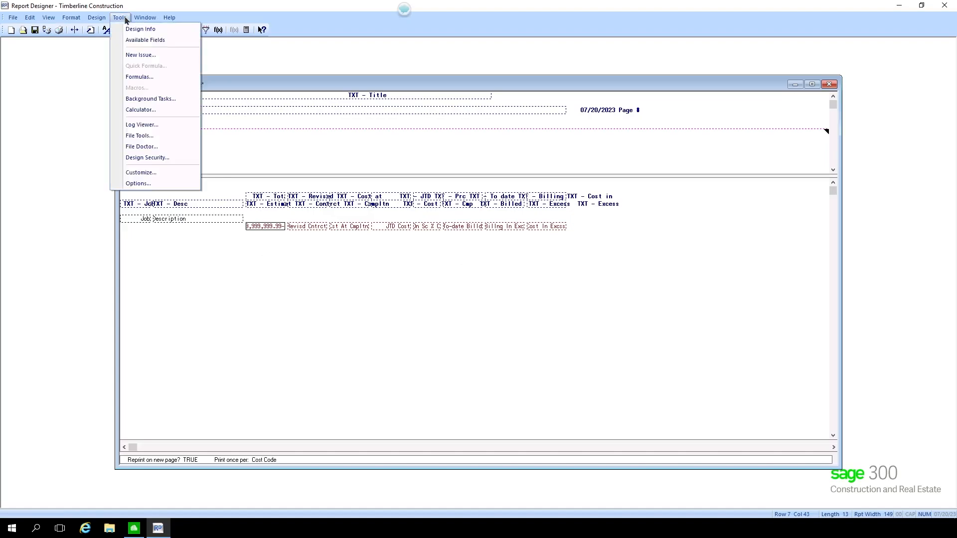
{"action": "left_click", "coordinate": [134, 79]}
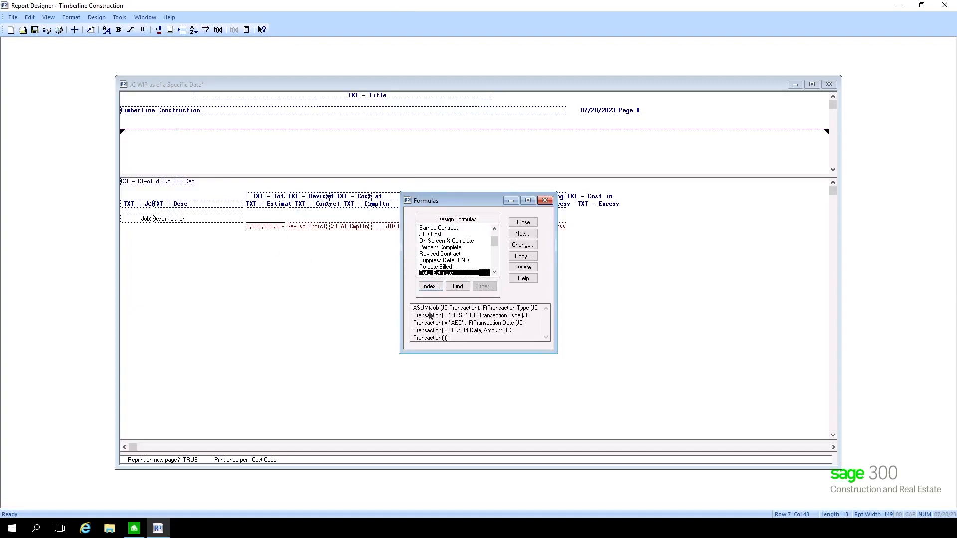
{"action": "left_click", "coordinate": [531, 246]}
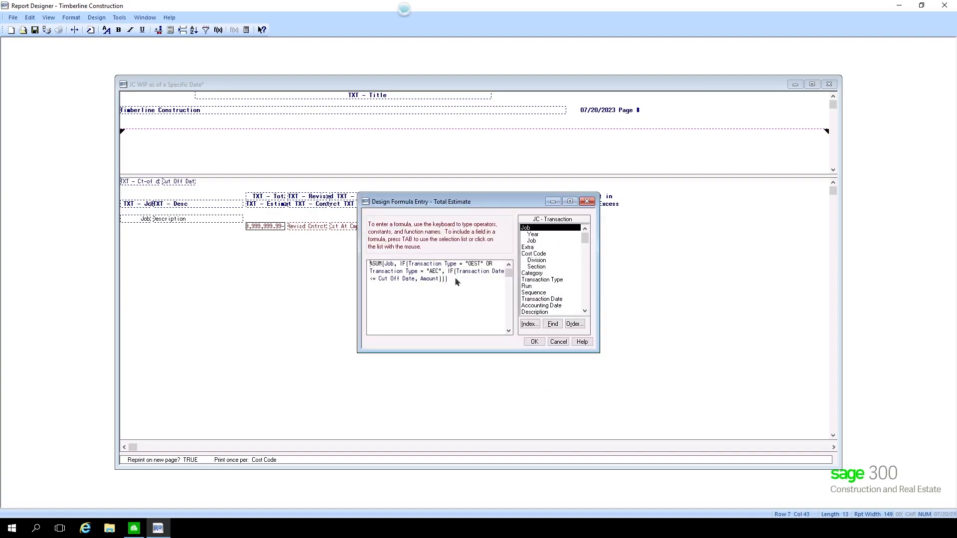
{"action": "left_click", "coordinate": [409, 265]}
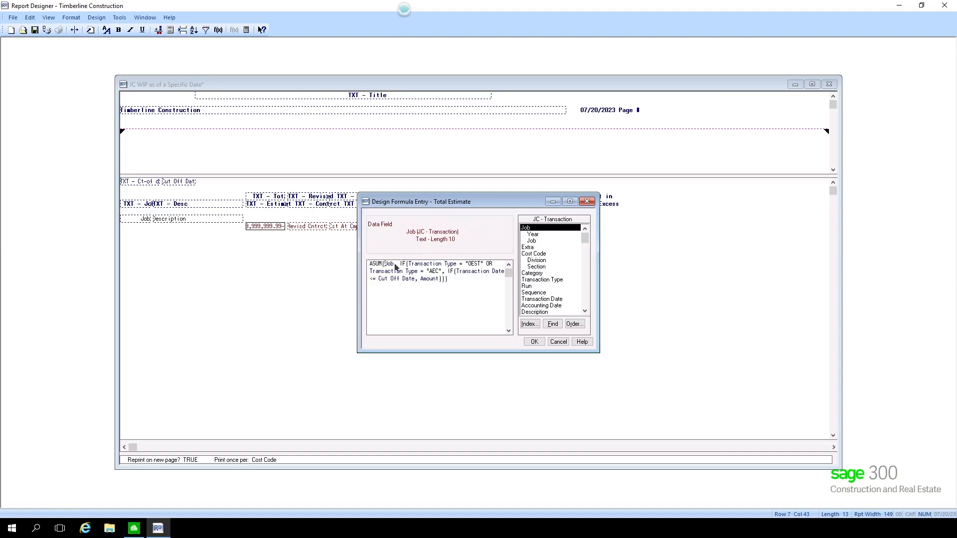
{"action": "left_click", "coordinate": [373, 267]}
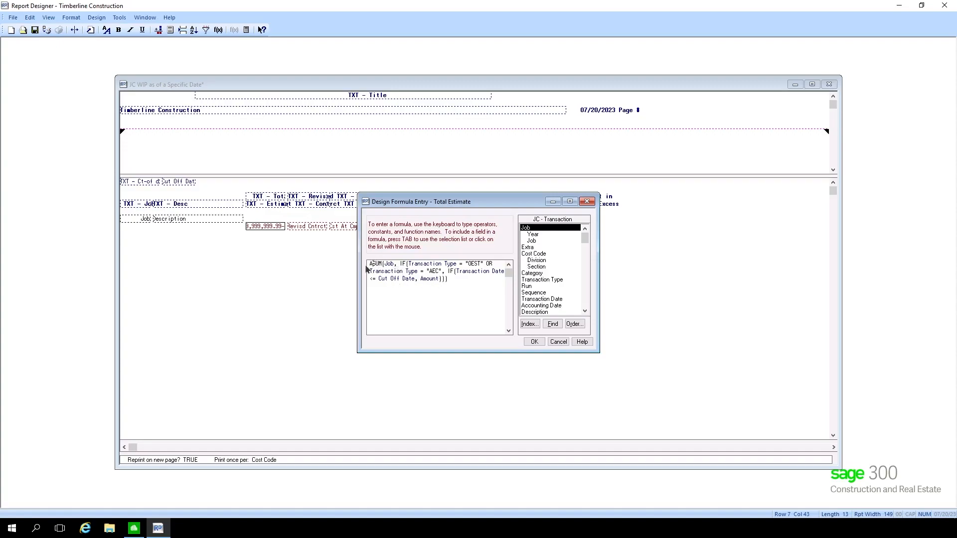
{"action": "left_click", "coordinate": [383, 265]}
{"action": "left_click", "coordinate": [388, 264]}
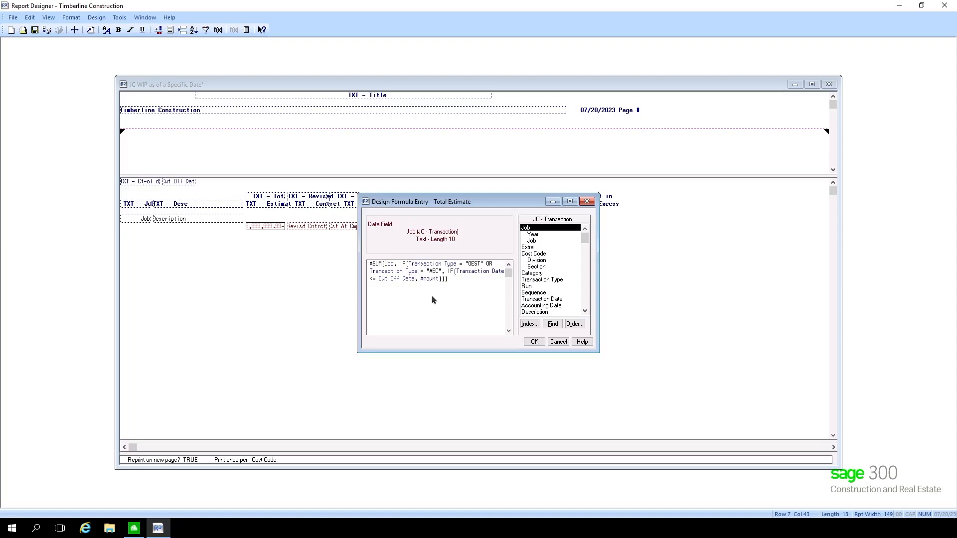
{"action": "left_click", "coordinate": [401, 265]}
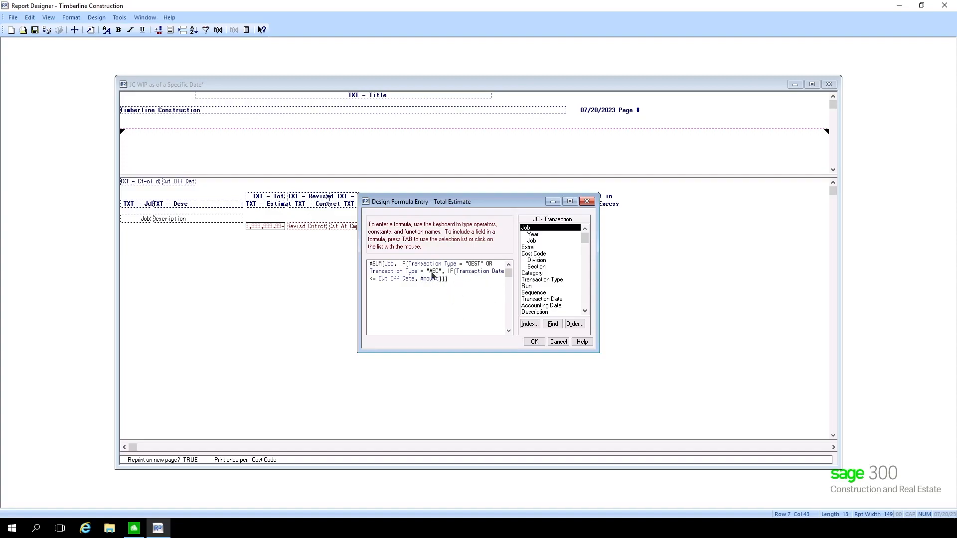
{"action": "left_click", "coordinate": [409, 265]}
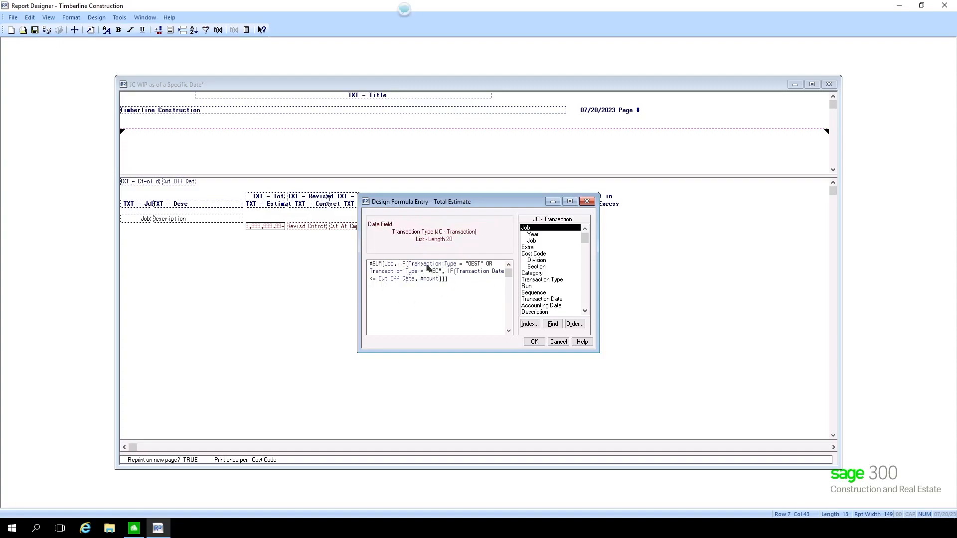
{"action": "left_click", "coordinate": [471, 265]}
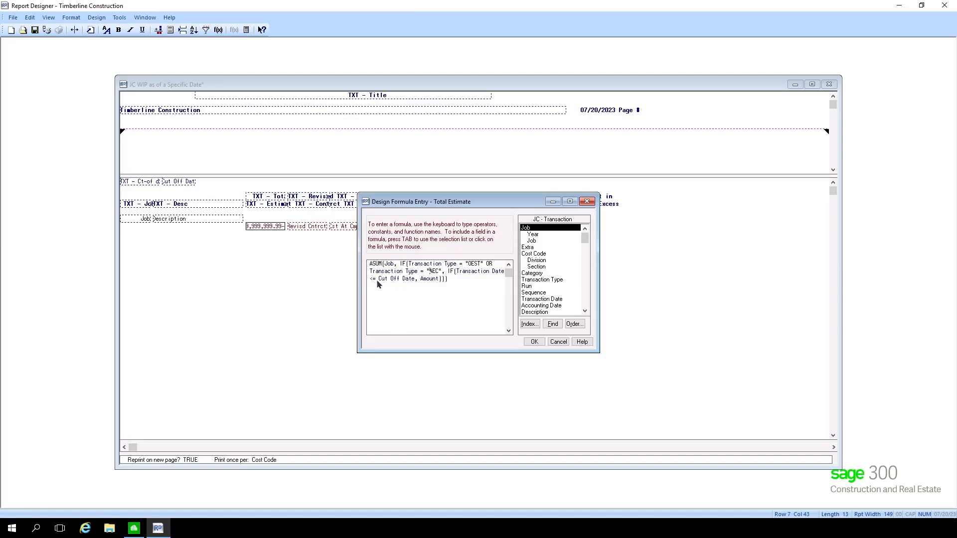
{"action": "left_click", "coordinate": [428, 281]}
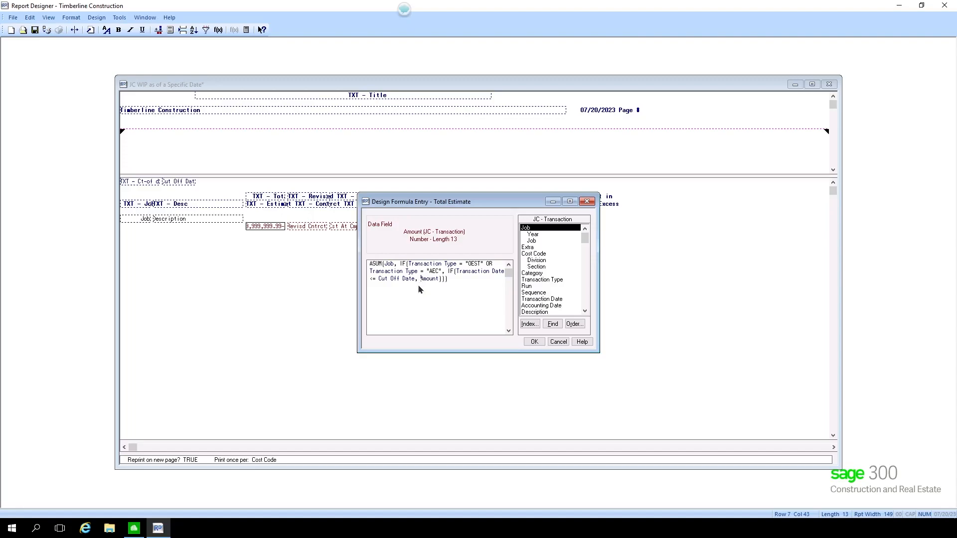
Step: Replace Job with Cost Code as the ASUM argument in the Total Estimate formula and accept the change
{"action": "left_click", "coordinate": [389, 265]}
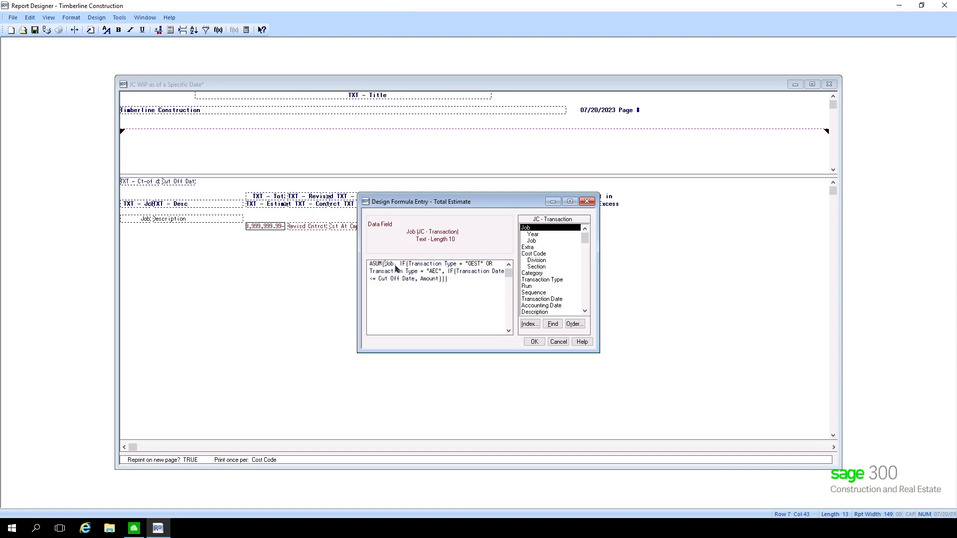
{"action": "key", "text": "Delete"}
{"action": "key", "text": "Delete"}
{"action": "key", "text": "Delete"}
{"action": "double_click", "coordinate": [534, 254]}
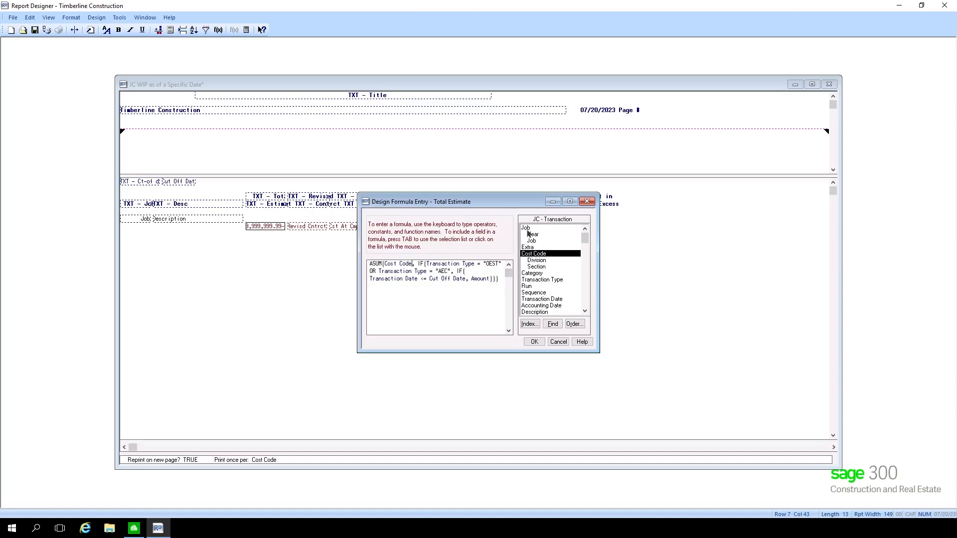
{"action": "left_click", "coordinate": [532, 343]}
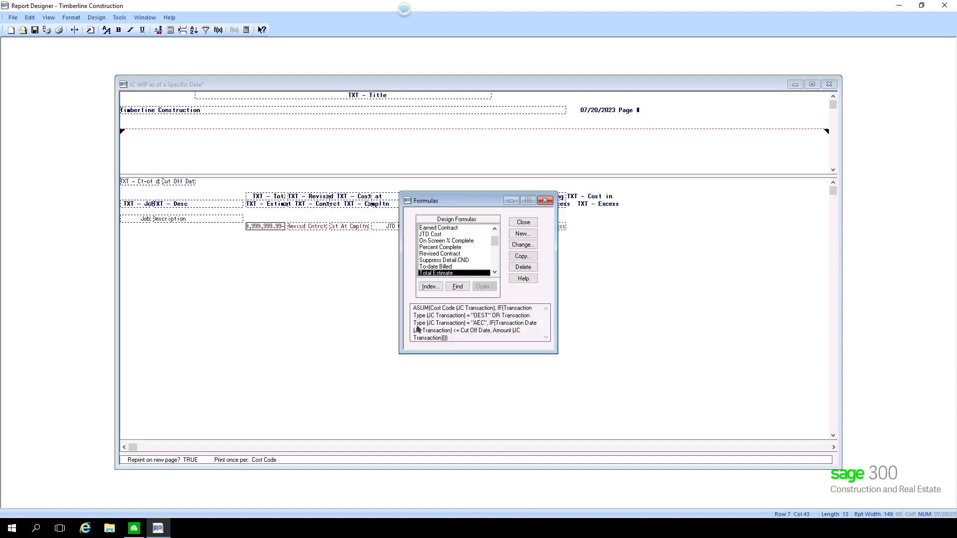
Step: Change the To-date Billed formula to sum by Cost Code in place of Job
{"action": "left_click", "coordinate": [439, 267]}
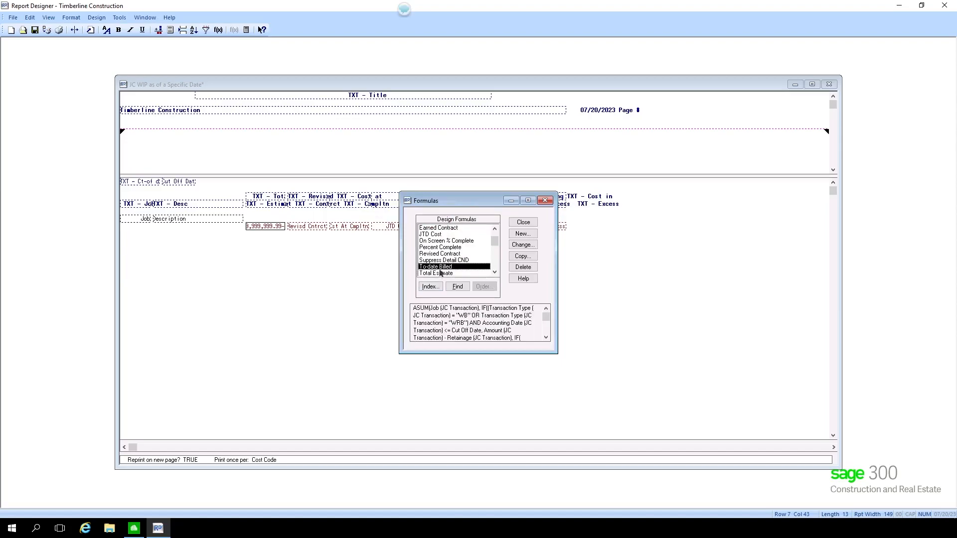
{"action": "left_click", "coordinate": [522, 244]}
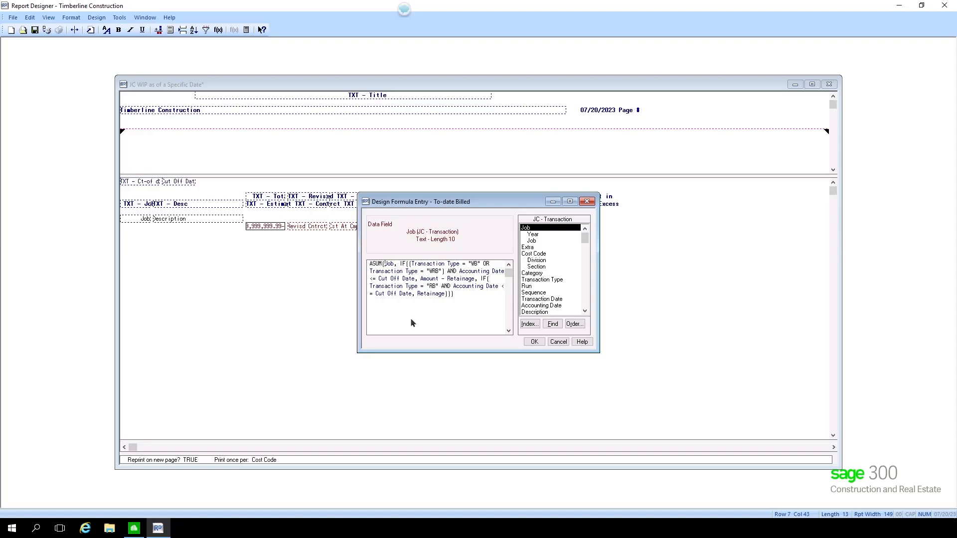
{"action": "key", "text": "Delete"}
{"action": "key", "text": "Delete"}
{"action": "key", "text": "Delete"}
{"action": "double_click", "coordinate": [536, 254]}
{"action": "left_click", "coordinate": [534, 342]}
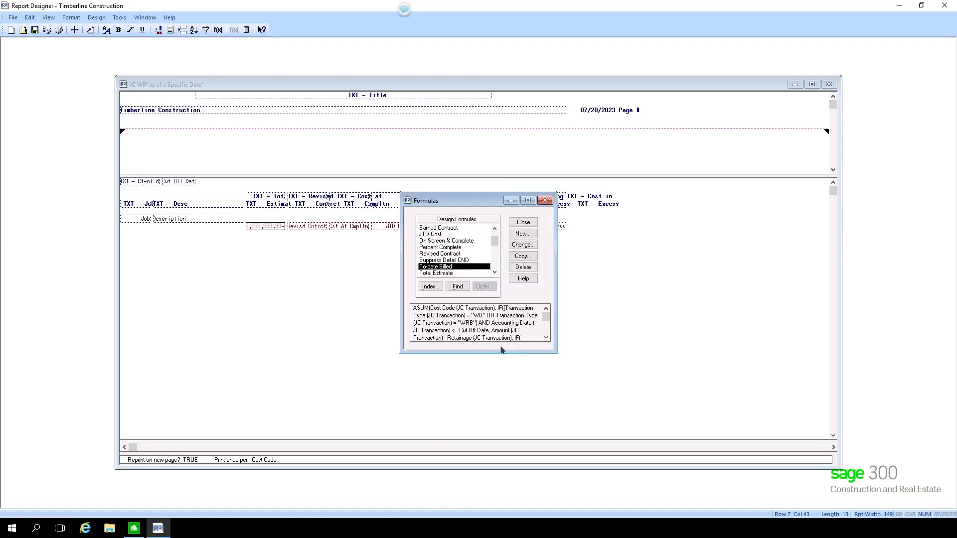
Step: Change the Revised Contract formula to sum by Cost Code in place of Job
{"action": "left_click", "coordinate": [446, 254]}
{"action": "left_click", "coordinate": [525, 246]}
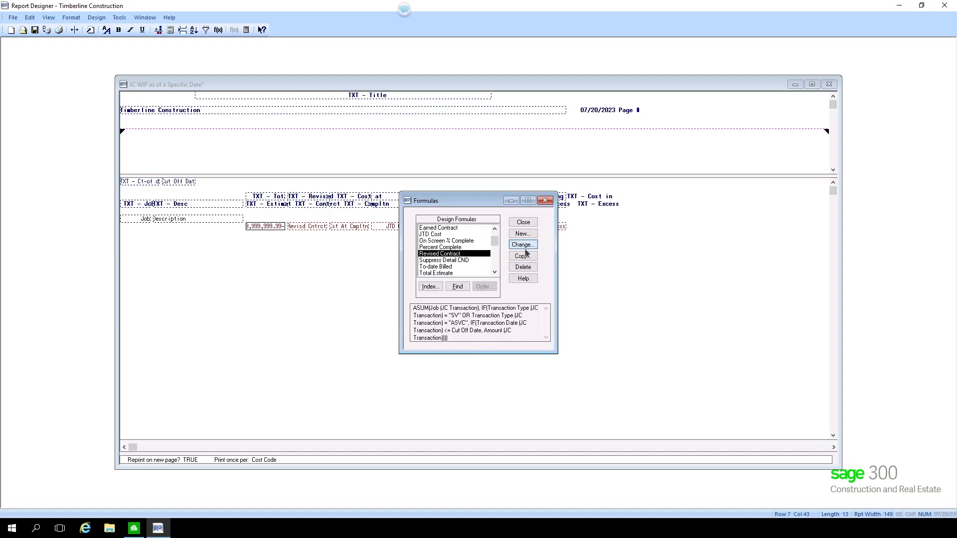
{"action": "left_click", "coordinate": [388, 265]}
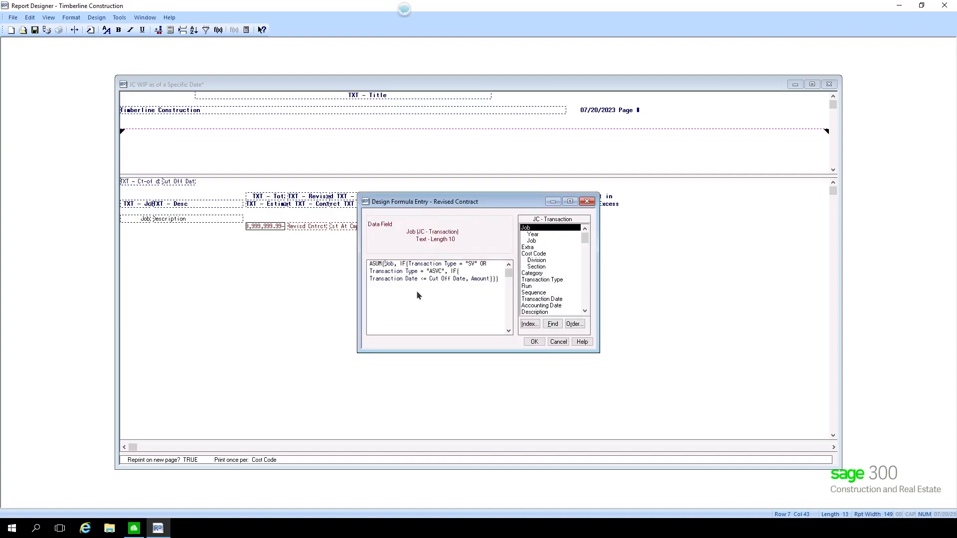
{"action": "key", "text": "Delete"}
{"action": "key", "text": "Delete"}
{"action": "key", "text": "Delete"}
{"action": "left_click", "coordinate": [528, 255]}
{"action": "left_click", "coordinate": [532, 346]}
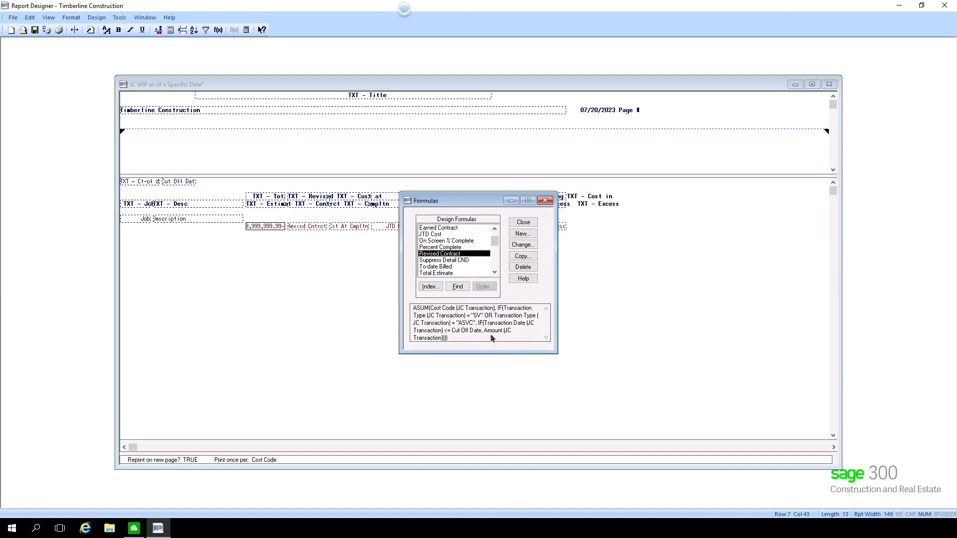
Step: Change the JTD Cost formula to sum by Cost Code in place of Job
{"action": "left_click", "coordinate": [423, 235]}
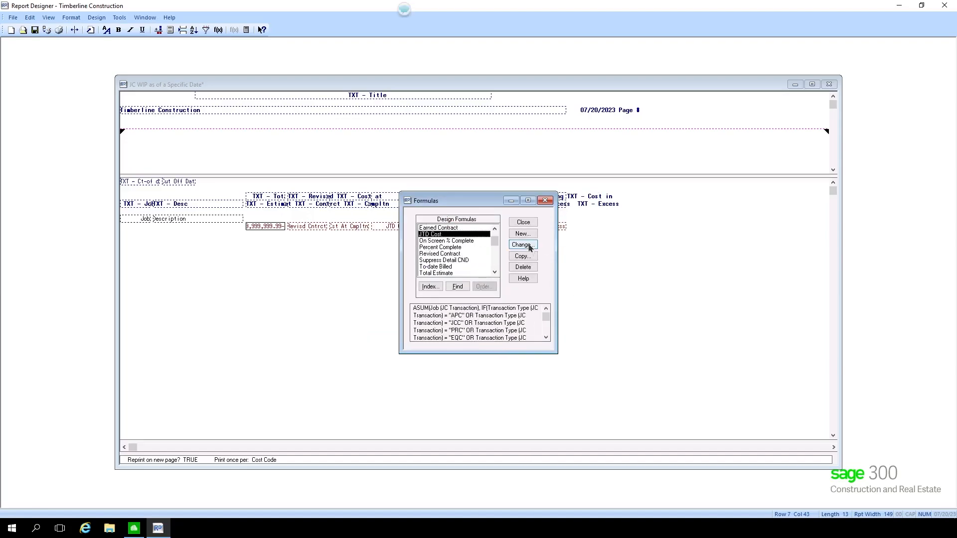
{"action": "left_click", "coordinate": [529, 245]}
{"action": "left_click", "coordinate": [393, 266]}
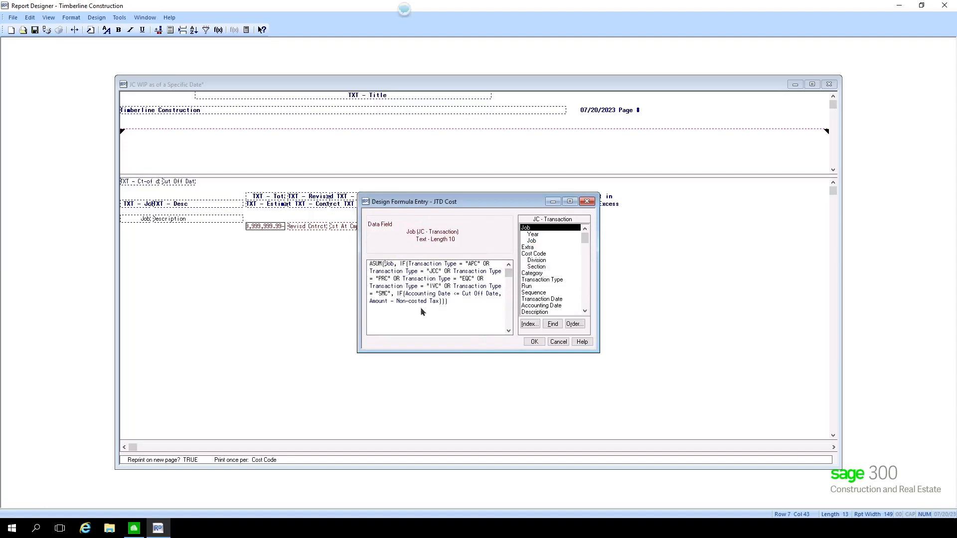
{"action": "key", "text": "Delete"}
{"action": "left_click", "coordinate": [530, 254]}
{"action": "left_click", "coordinate": [534, 342]}
Step: Review the edited Total Estimate, To-date Billed, Revised Contract and JTD Cost formulas, and close the formula list
{"action": "left_click", "coordinate": [432, 274]}
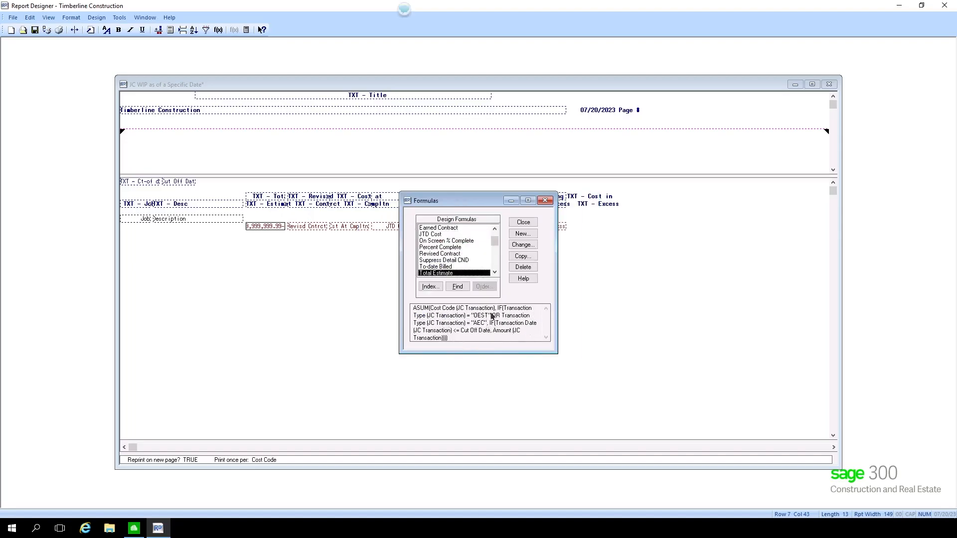
{"action": "left_click", "coordinate": [435, 267]}
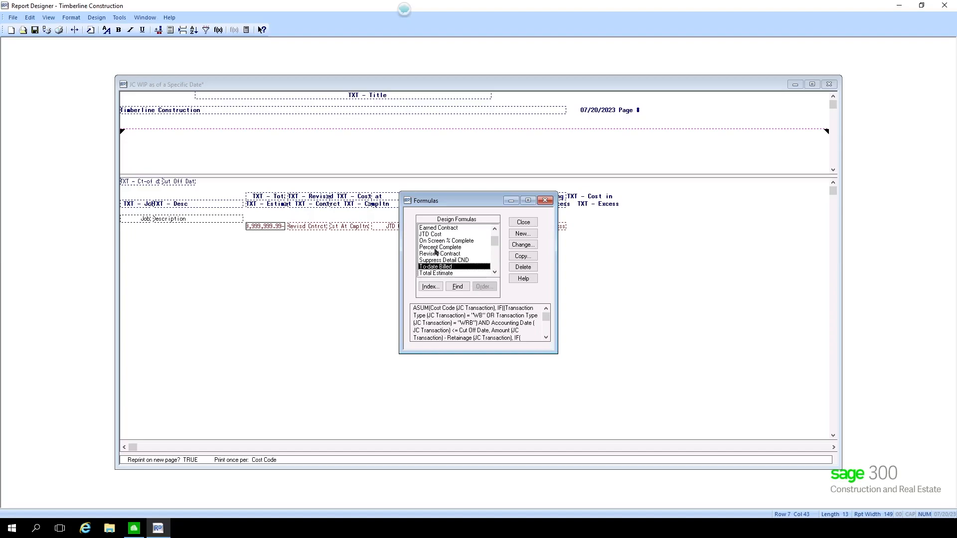
{"action": "left_click", "coordinate": [433, 256]}
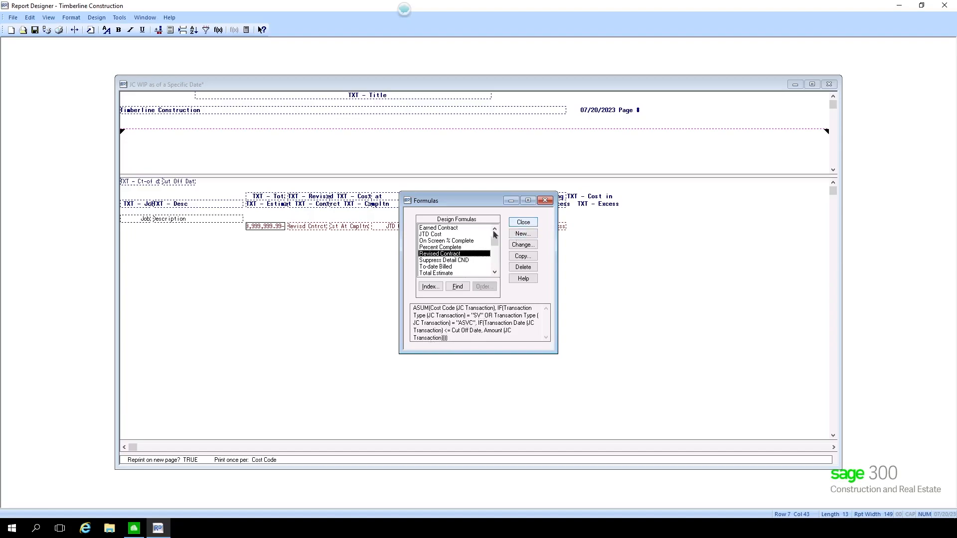
{"action": "left_click", "coordinate": [448, 273]}
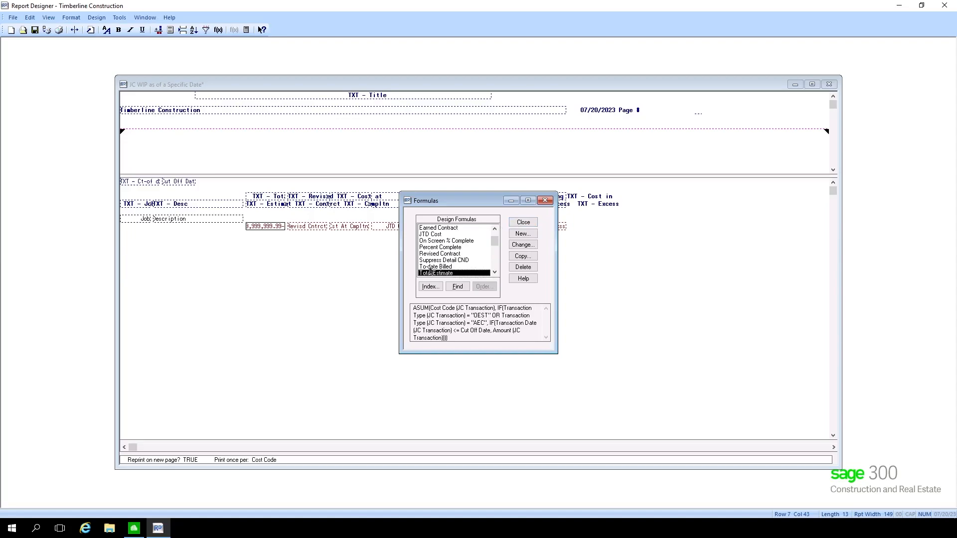
{"action": "left_click", "coordinate": [431, 267]}
{"action": "left_click", "coordinate": [436, 254]}
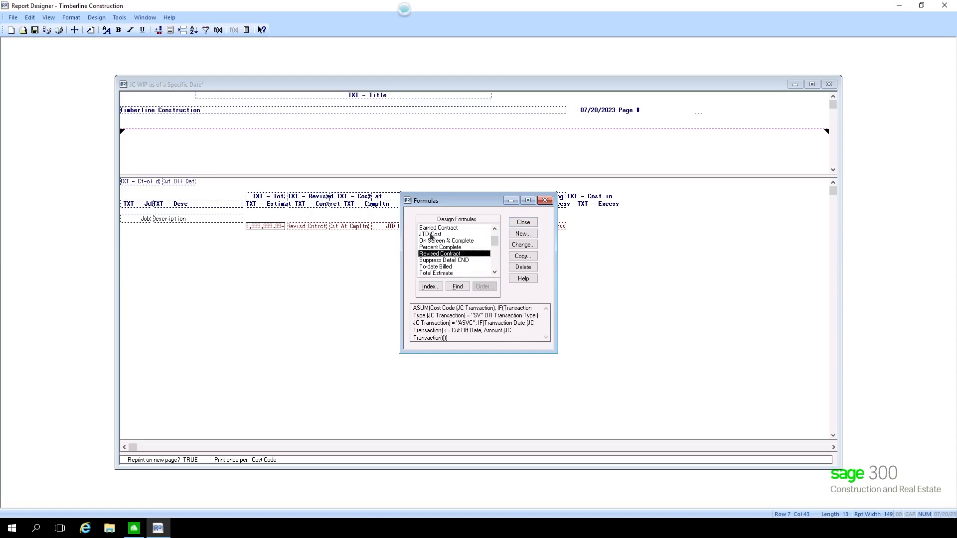
{"action": "left_click", "coordinate": [431, 234]}
{"action": "left_click", "coordinate": [523, 223]}
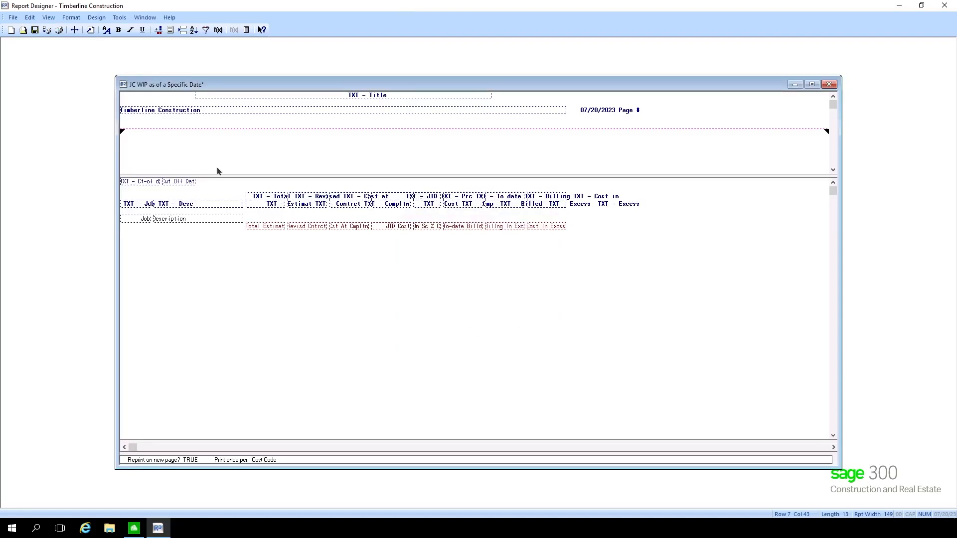
Step: Preview the report from JC Transaction (current) with cut-off date 07/20/2023, examine the cost code rows, and close the preview
{"action": "left_click", "coordinate": [46, 29]}
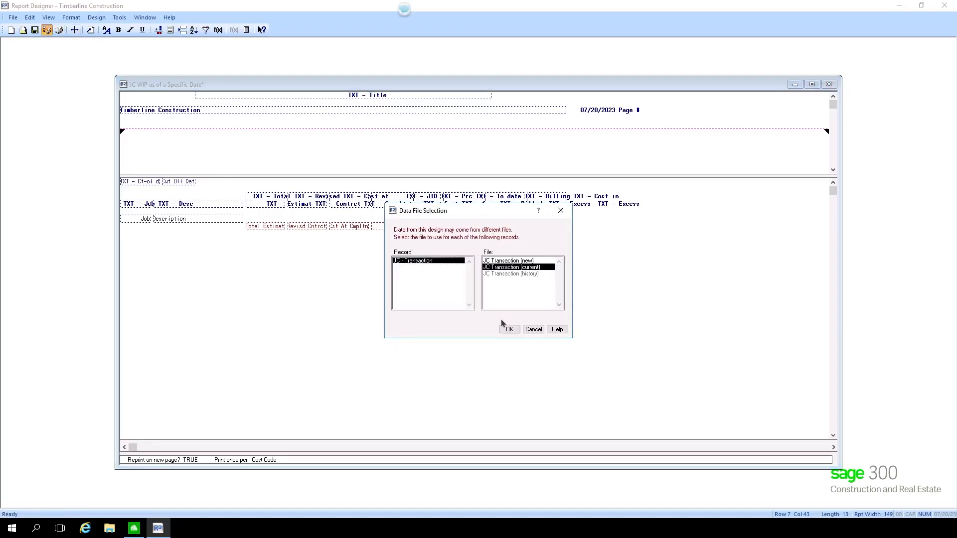
{"action": "left_click", "coordinate": [508, 329]}
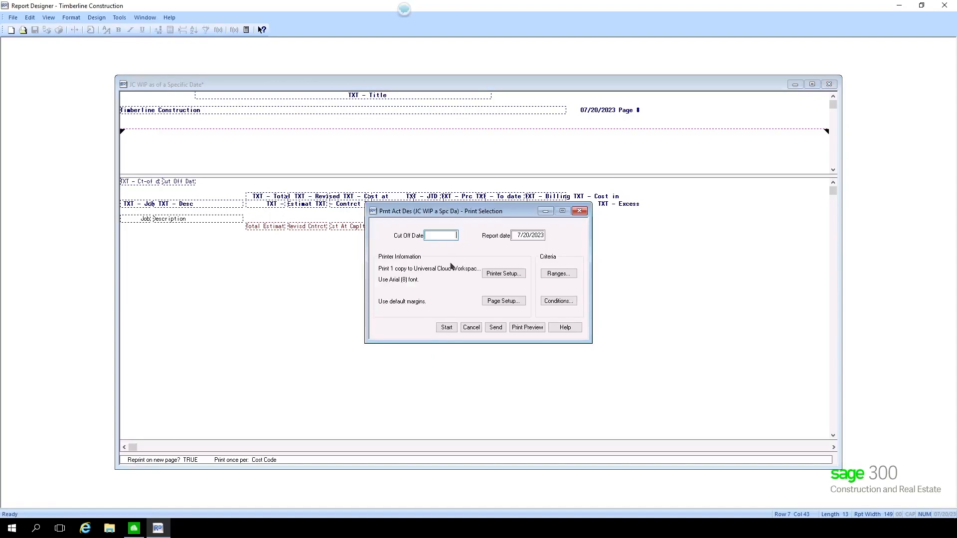
{"action": "type", "text": "072023"}
{"action": "left_click", "coordinate": [526, 328]}
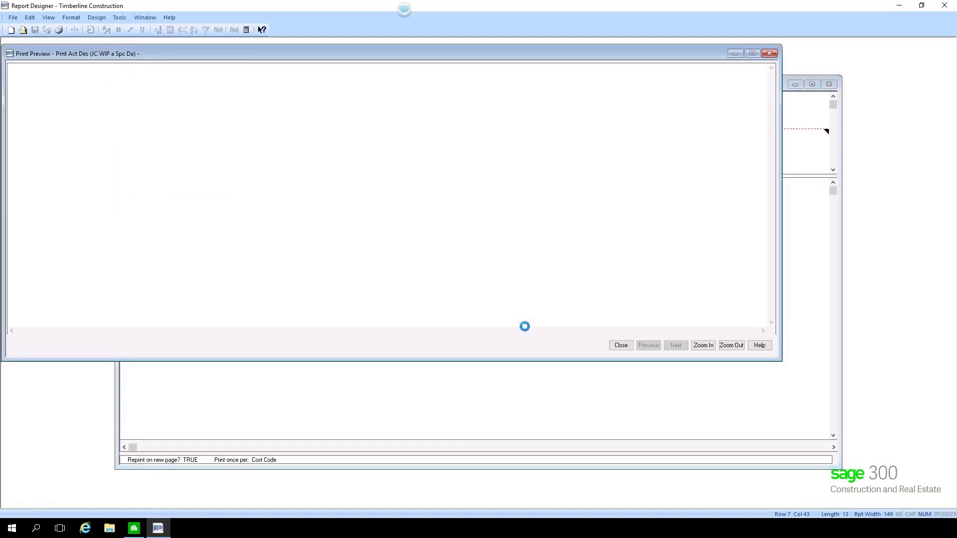
{"action": "left_click", "coordinate": [753, 54]}
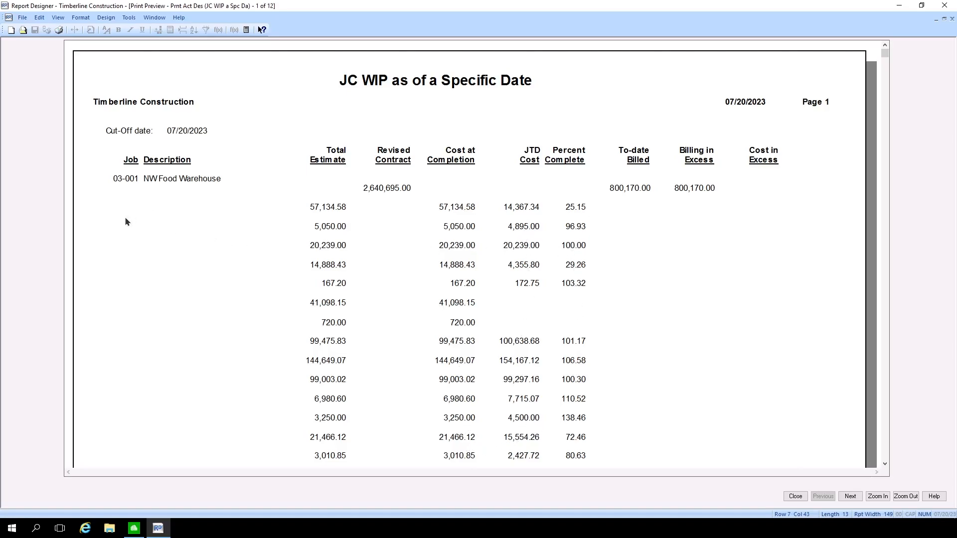
{"action": "left_click", "coordinate": [796, 497]}
{"action": "left_click", "coordinate": [471, 329]}
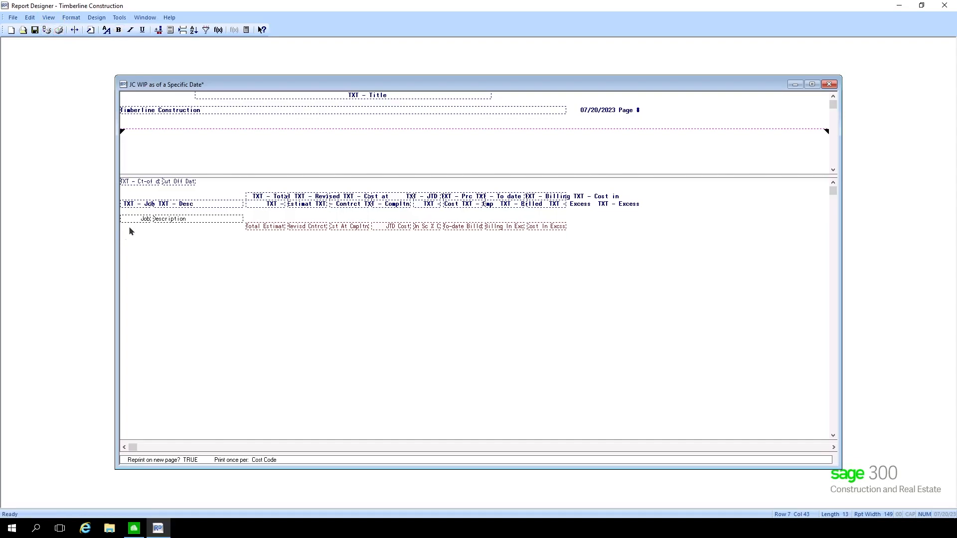
Step: Show the available JC - Transaction fields and insert the Cost Code field on the amounts row beneath Job
{"action": "left_click", "coordinate": [48, 17]}
{"action": "mouse_move", "coordinate": [30, 17]}
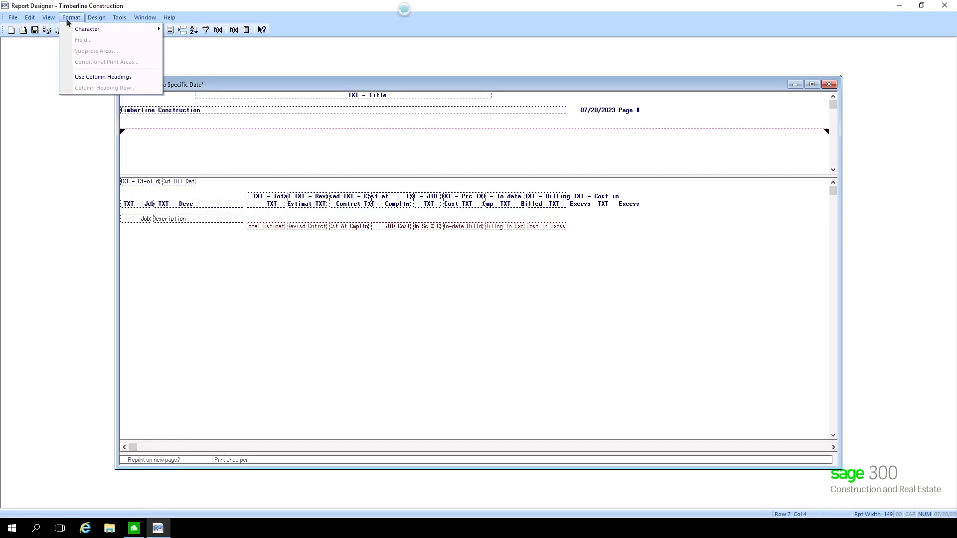
{"action": "left_click", "coordinate": [66, 29]}
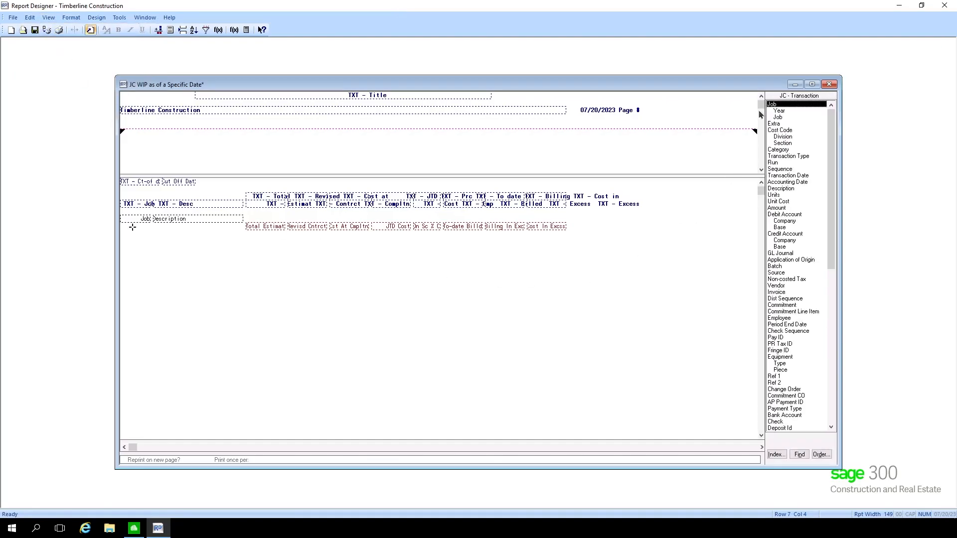
{"action": "left_click", "coordinate": [781, 131]}
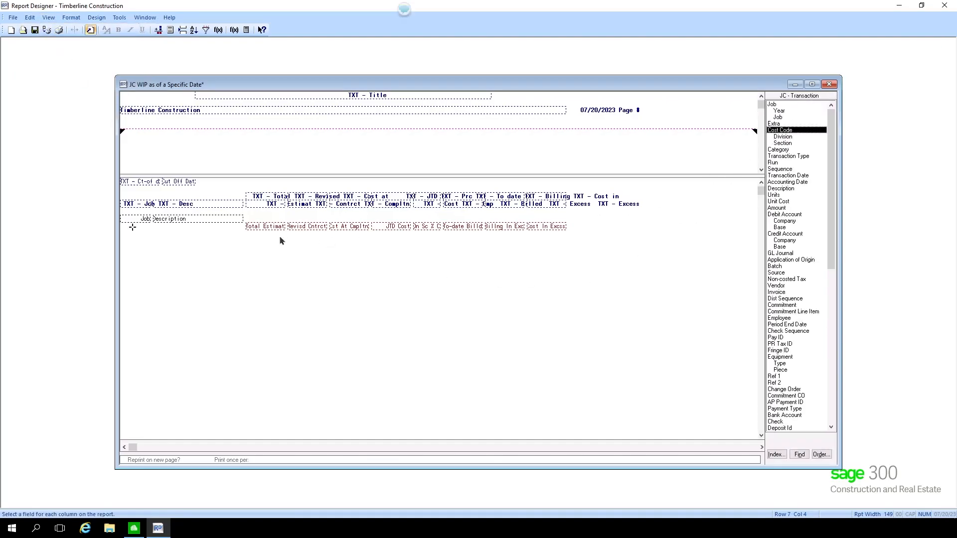
{"action": "left_click", "coordinate": [125, 227]}
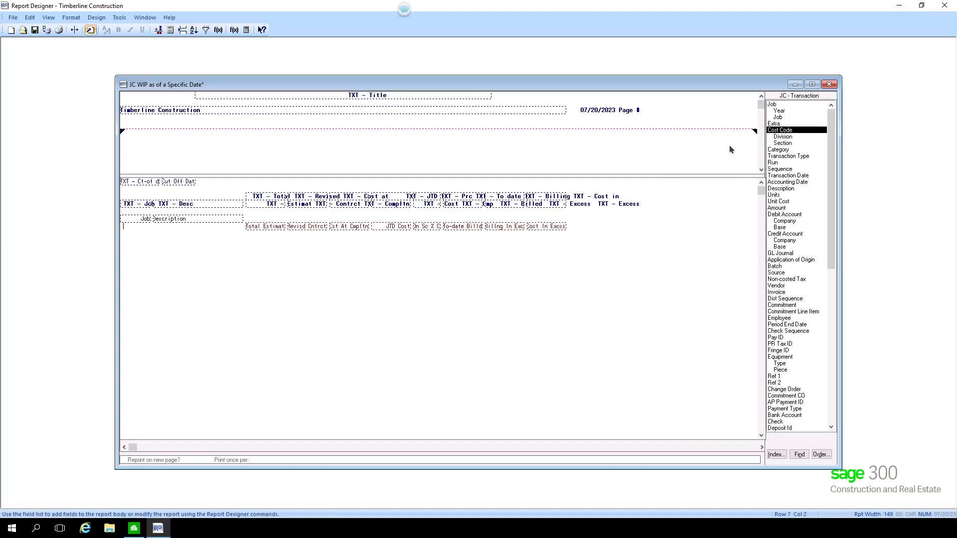
{"action": "double_click", "coordinate": [782, 131]}
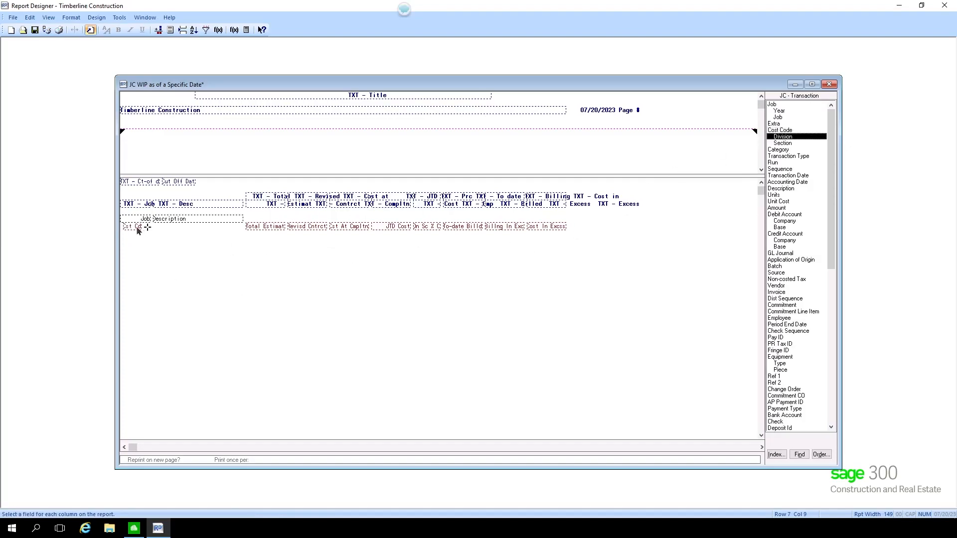
Step: Move the Cost Code field along its row so its end lines up under the Job field
{"action": "left_click", "coordinate": [124, 226]}
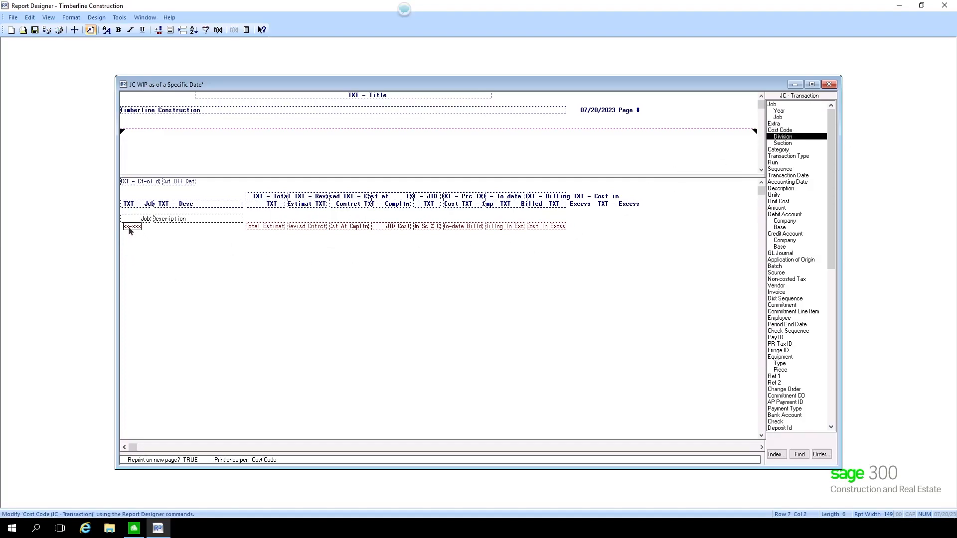
{"action": "left_click", "coordinate": [149, 229]}
{"action": "left_click", "coordinate": [183, 278]}
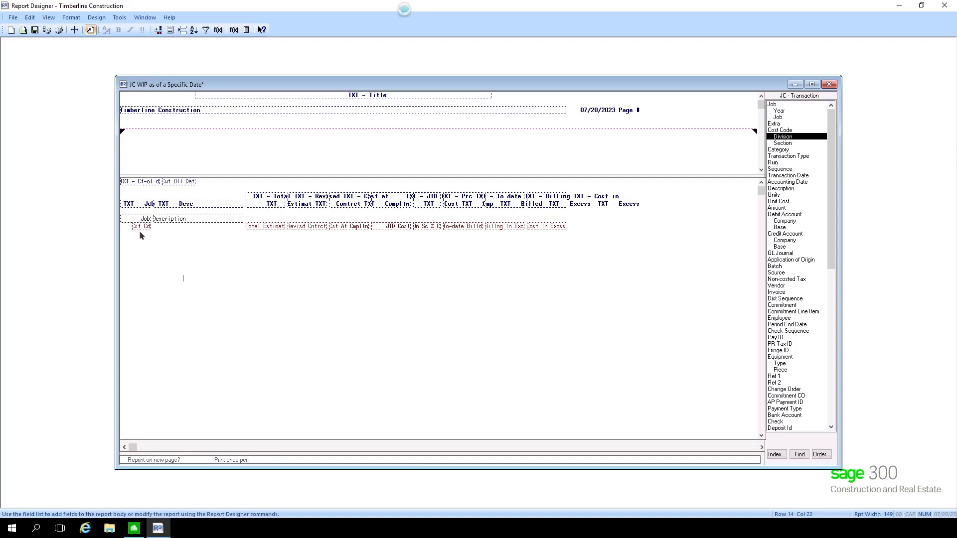
Step: Set the insertion point just after the Cost Code field and begin a new design formula with LOOKUP(
{"action": "left_click", "coordinate": [153, 227]}
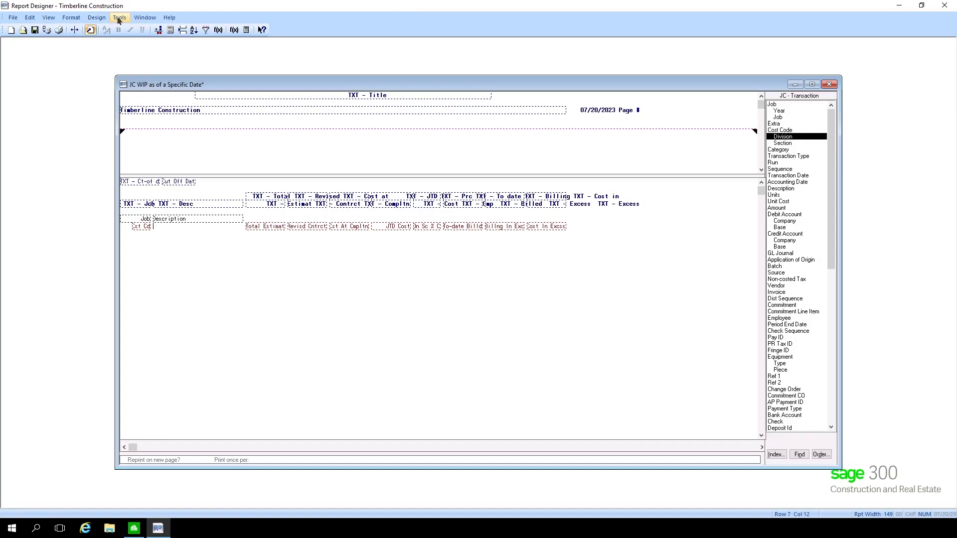
{"action": "left_click", "coordinate": [120, 18]}
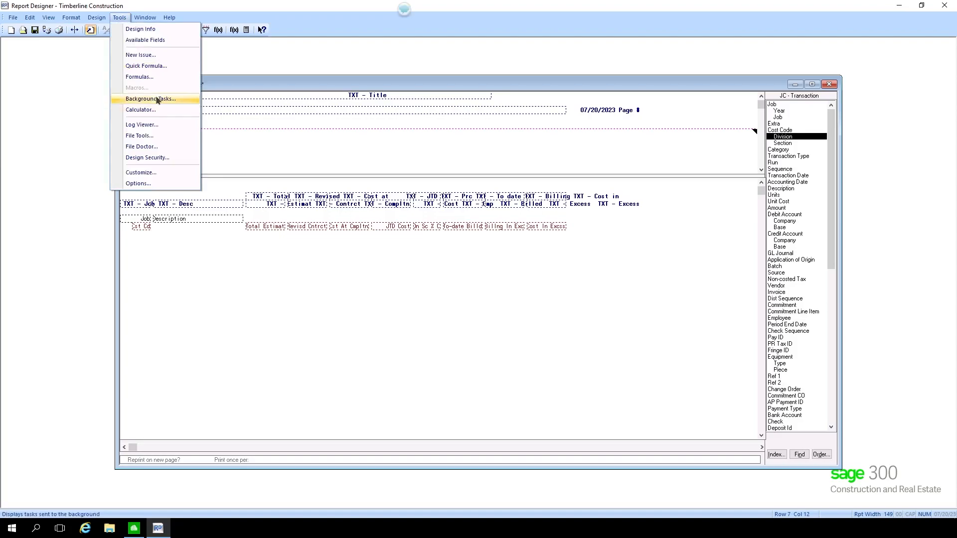
{"action": "left_click", "coordinate": [135, 77]}
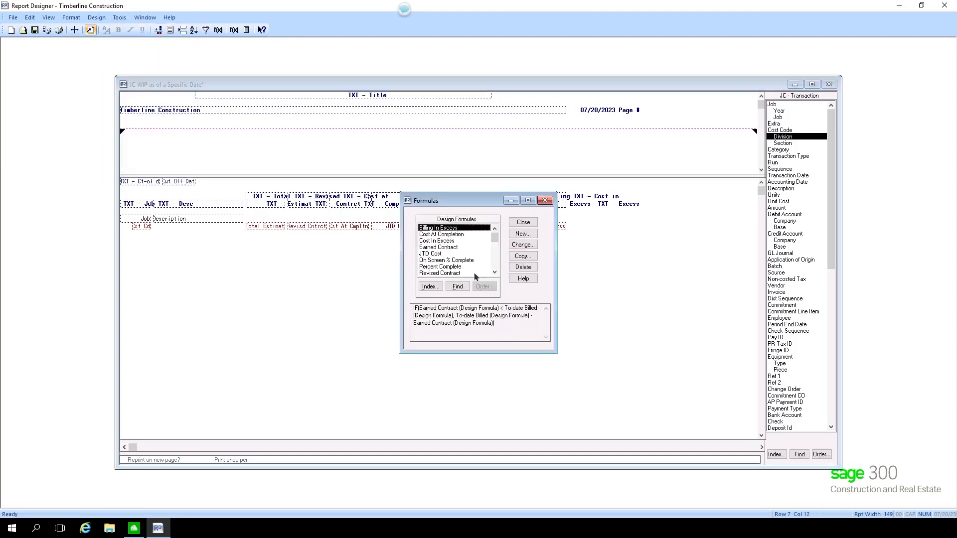
{"action": "left_click", "coordinate": [528, 235]}
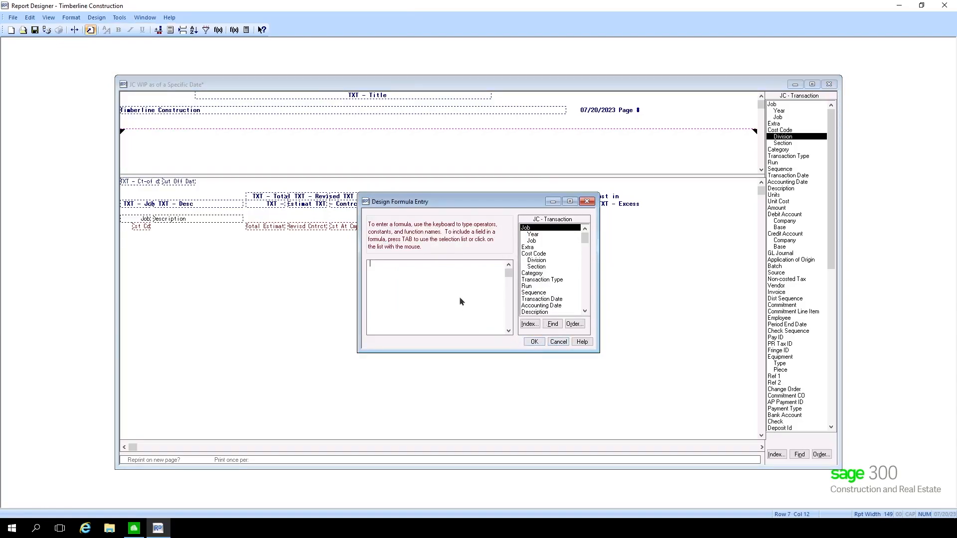
{"action": "type", "text": "LOOKUP("}
Step: Look up the LOOKUP function's syntax and parameters in the formula help, and close the help
{"action": "left_click", "coordinate": [583, 342]}
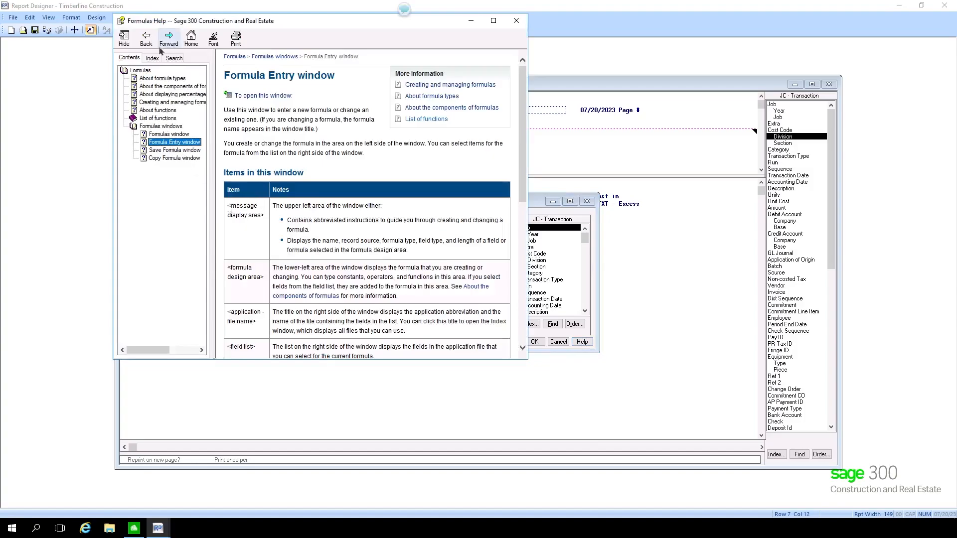
{"action": "left_click", "coordinate": [152, 120]}
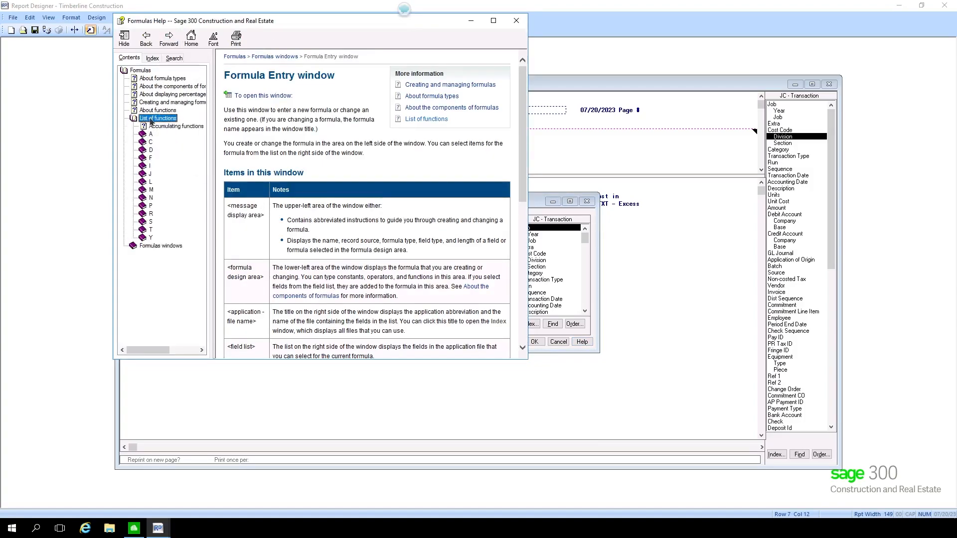
{"action": "left_click", "coordinate": [149, 182]}
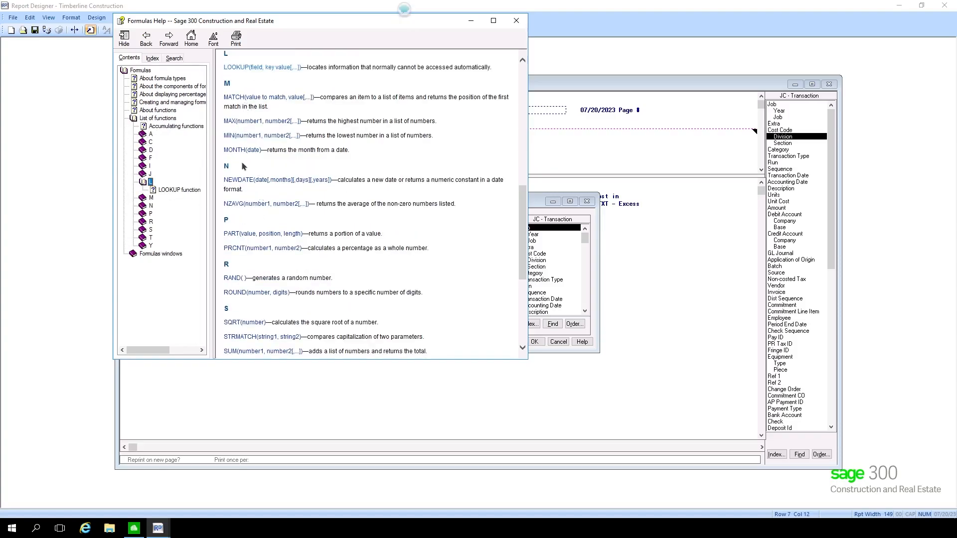
{"action": "left_click", "coordinate": [252, 67]}
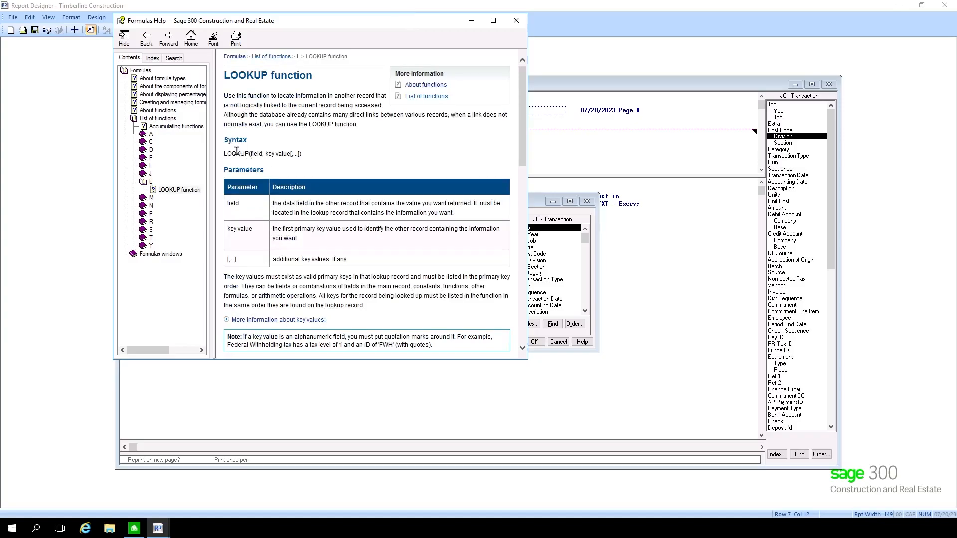
{"action": "left_click_drag", "start_coordinate": [225, 155], "coordinate": [302, 155]}
{"action": "left_click", "coordinate": [517, 21]}
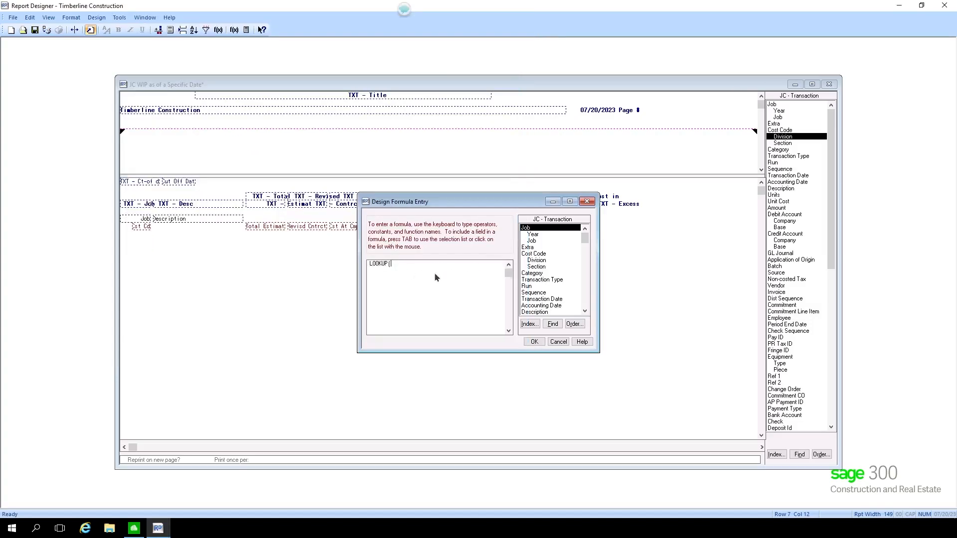
Step: Add the JC - Cost Code record to the sources available for the formula, leaving JC - Extra and JC - Category unselected
{"action": "left_click", "coordinate": [520, 324]}
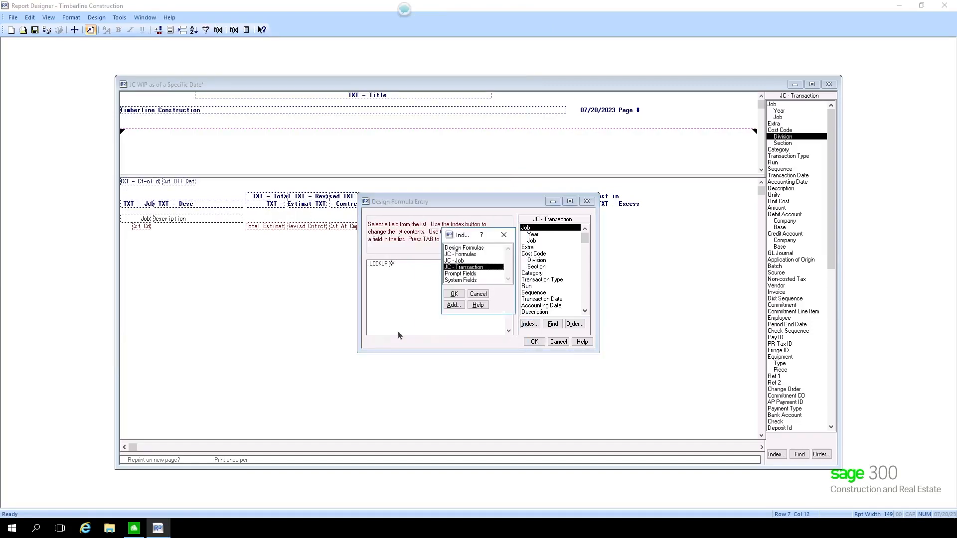
{"action": "left_click", "coordinate": [453, 305]}
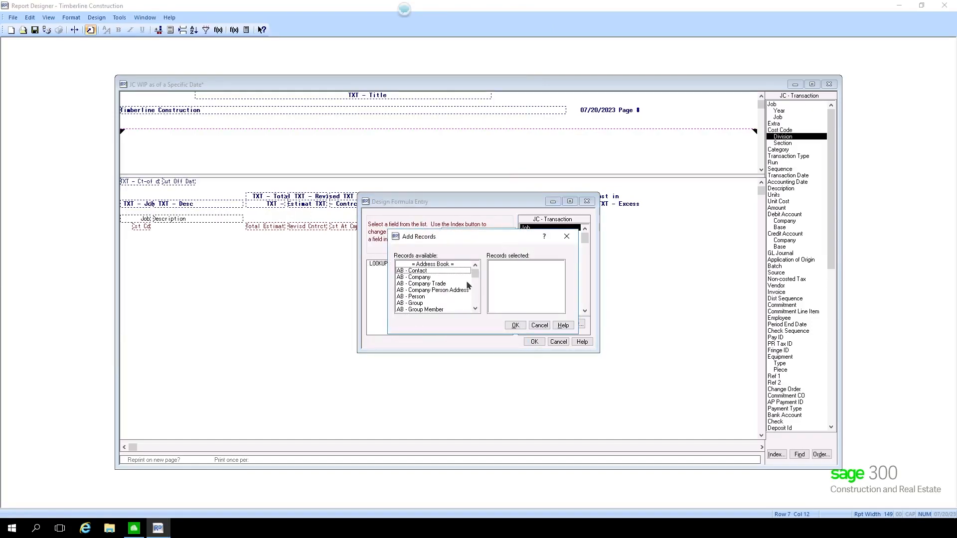
{"action": "scroll", "coordinate": [468, 284], "scroll_direction": "down", "scroll_amount": 5}
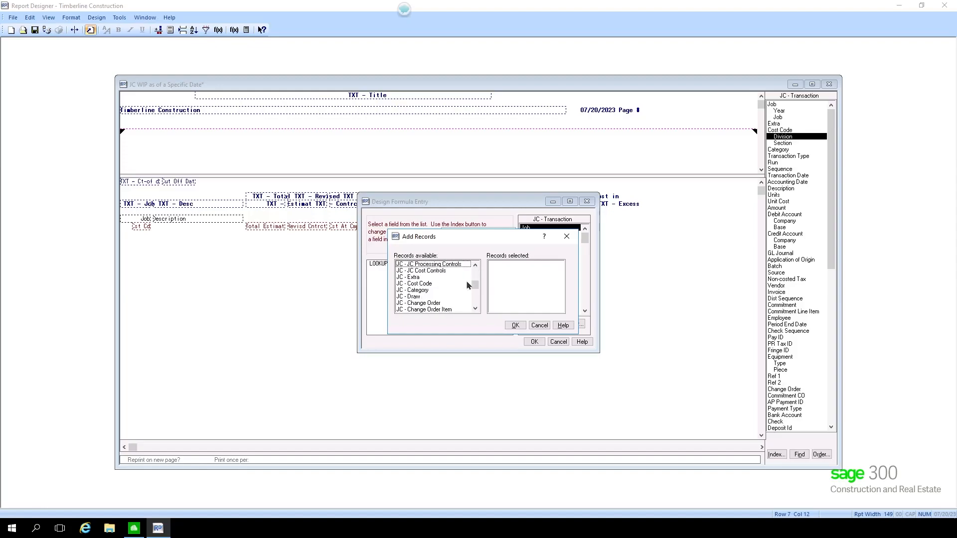
{"action": "double_click", "coordinate": [428, 284]}
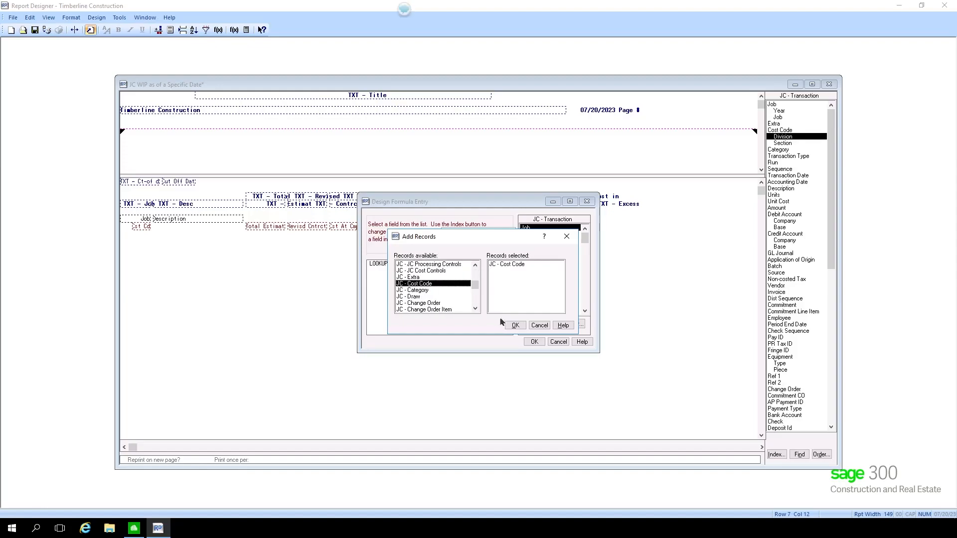
{"action": "left_click", "coordinate": [414, 277]}
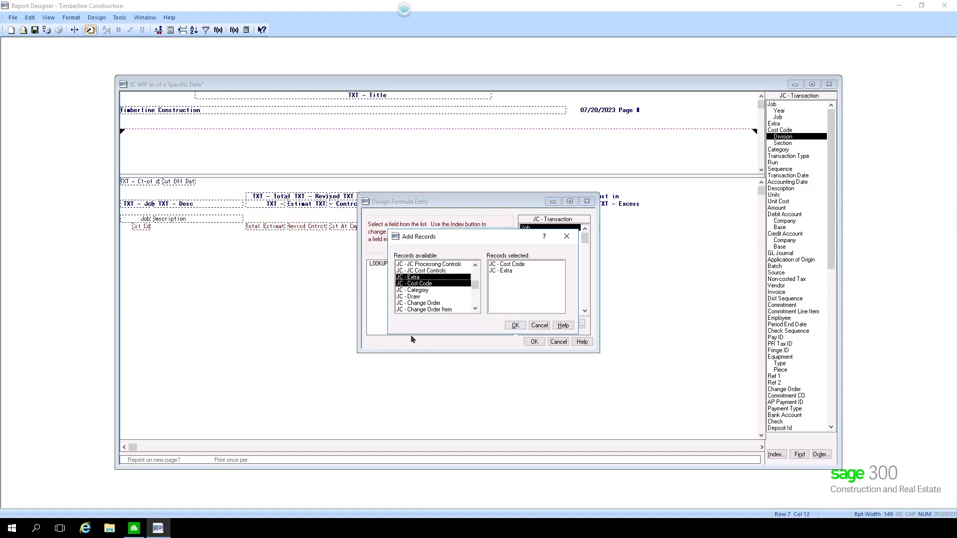
{"action": "left_click", "coordinate": [412, 290]}
{"action": "left_click", "coordinate": [414, 290]}
{"action": "left_click", "coordinate": [415, 277]}
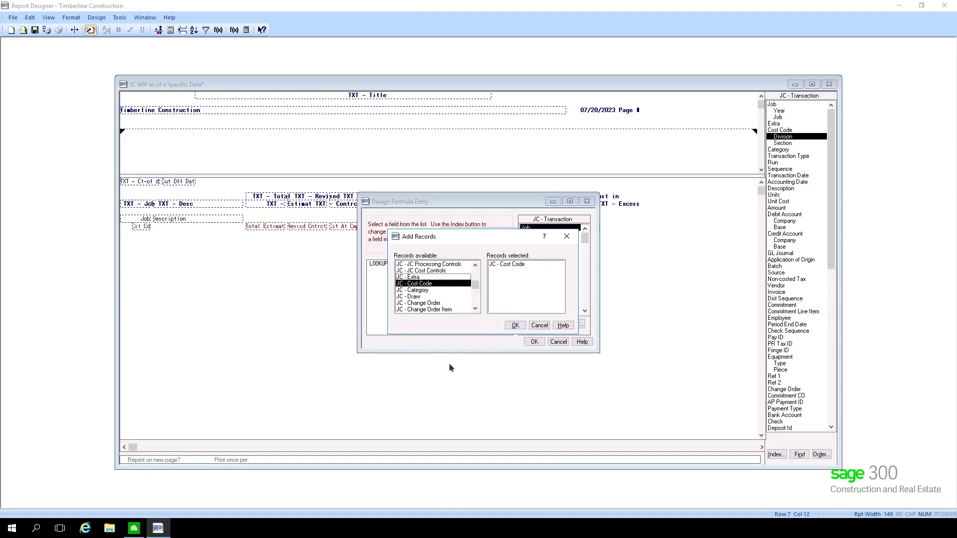
{"action": "left_click", "coordinate": [516, 326]}
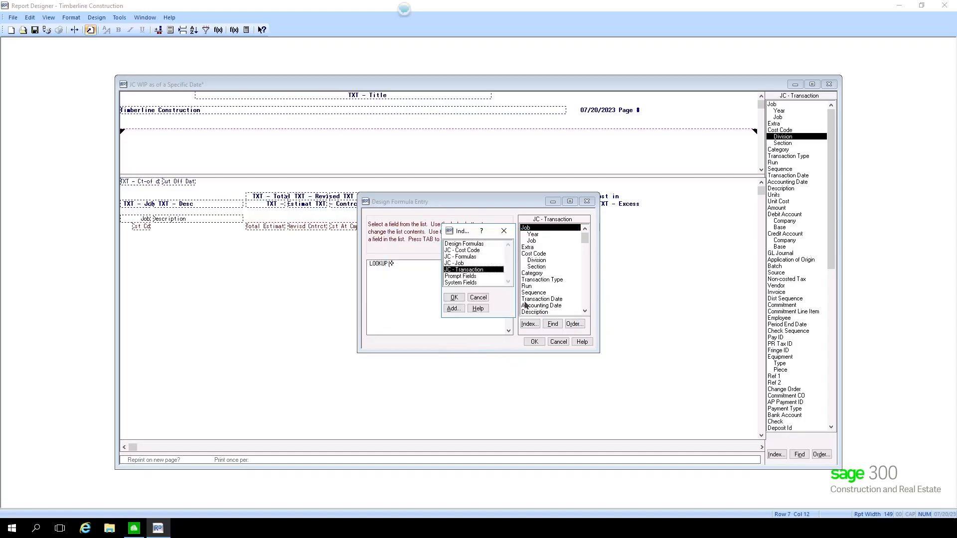
Step: Insert the Description field from JC - Cost Code as the first LOOKUP argument, followed by a comma
{"action": "left_click", "coordinate": [467, 251]}
{"action": "left_click", "coordinate": [458, 301]}
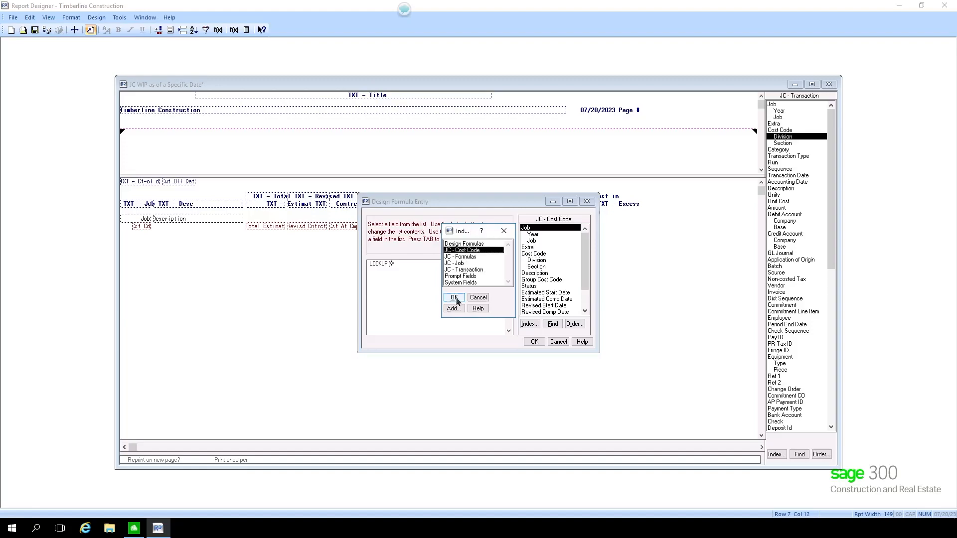
{"action": "left_click", "coordinate": [534, 274]}
{"action": "type", "text": ","}
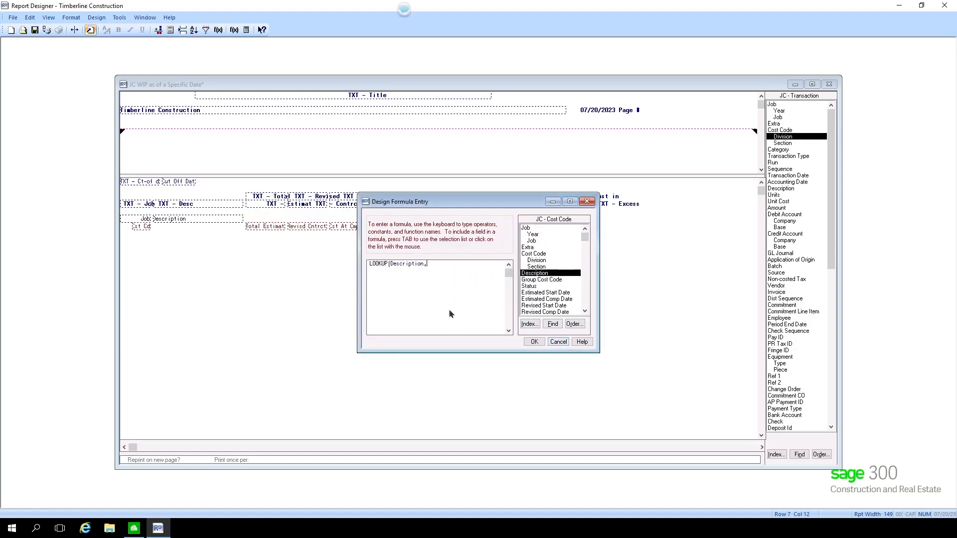
Step: Complete the LOOKUP formula with the JC - Transaction key fields Job, Extra and Cost Code, and accept it
{"action": "left_click", "coordinate": [530, 324]}
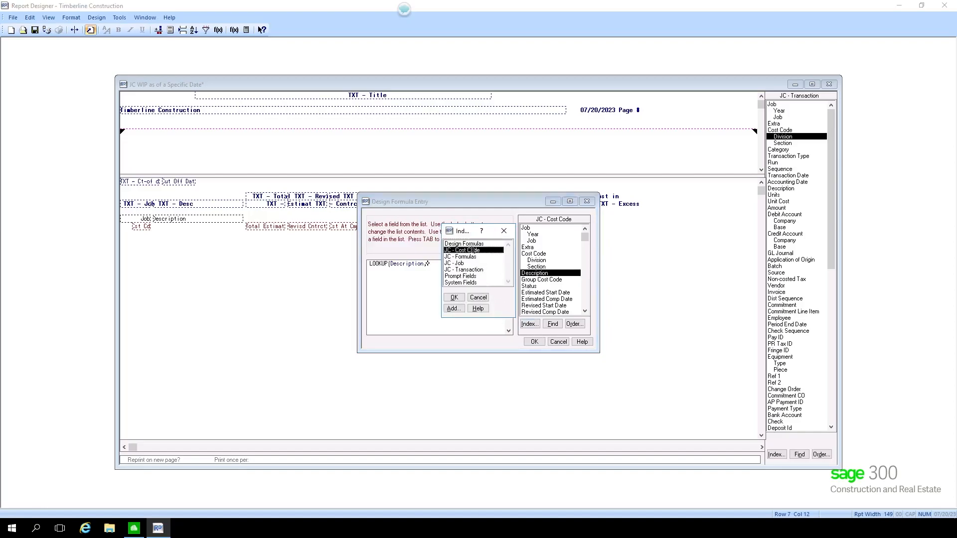
{"action": "double_click", "coordinate": [463, 270]}
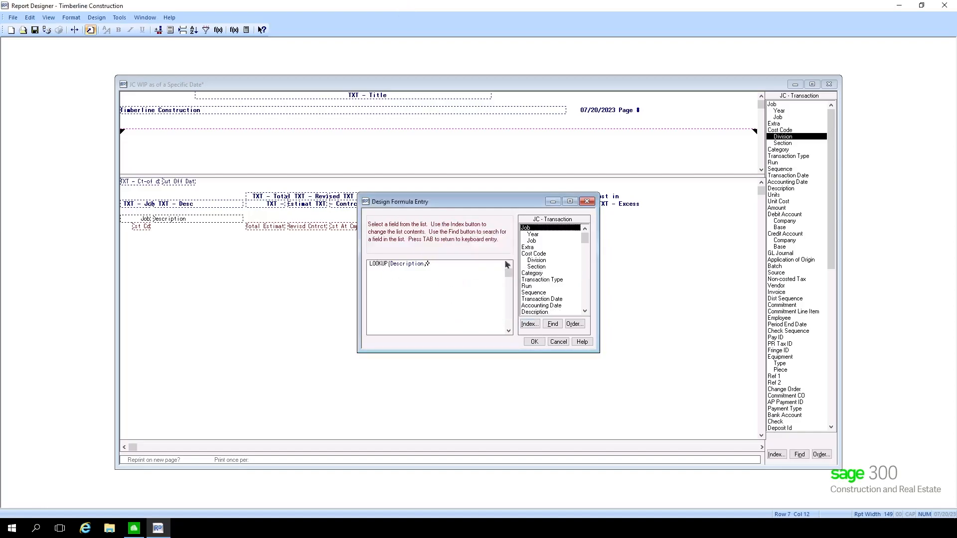
{"action": "double_click", "coordinate": [533, 230]}
{"action": "type", "text": ","}
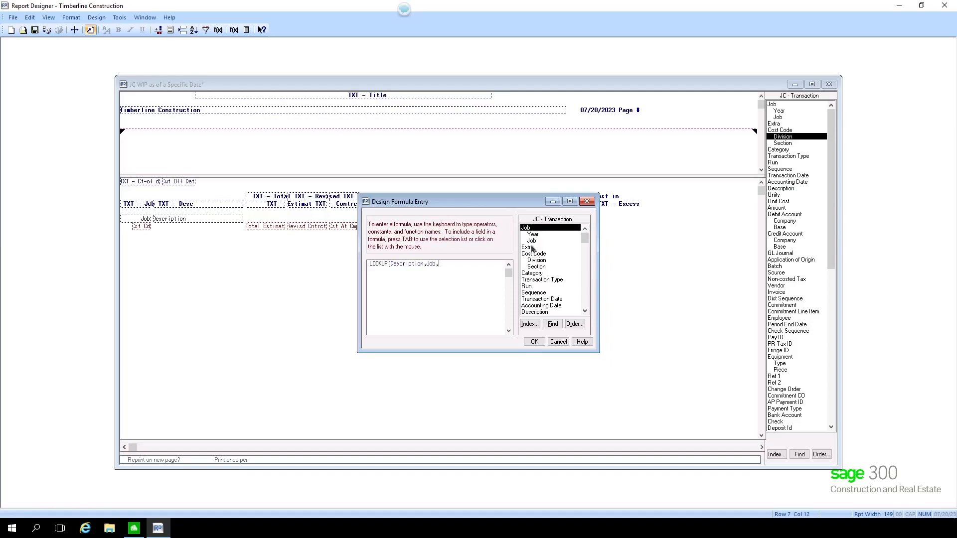
{"action": "double_click", "coordinate": [530, 247]}
{"action": "type", "text": ","}
{"action": "double_click", "coordinate": [533, 255]}
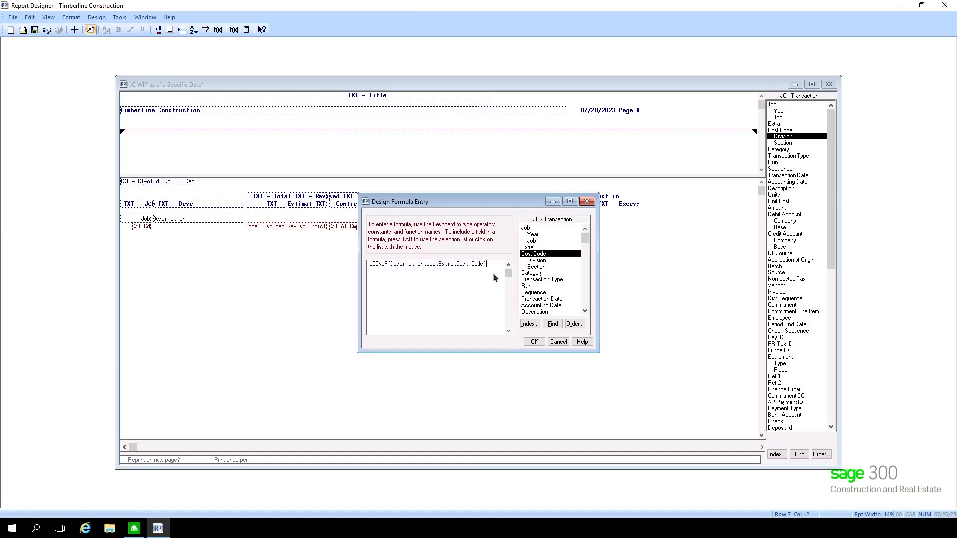
{"action": "left_click", "coordinate": [535, 342]}
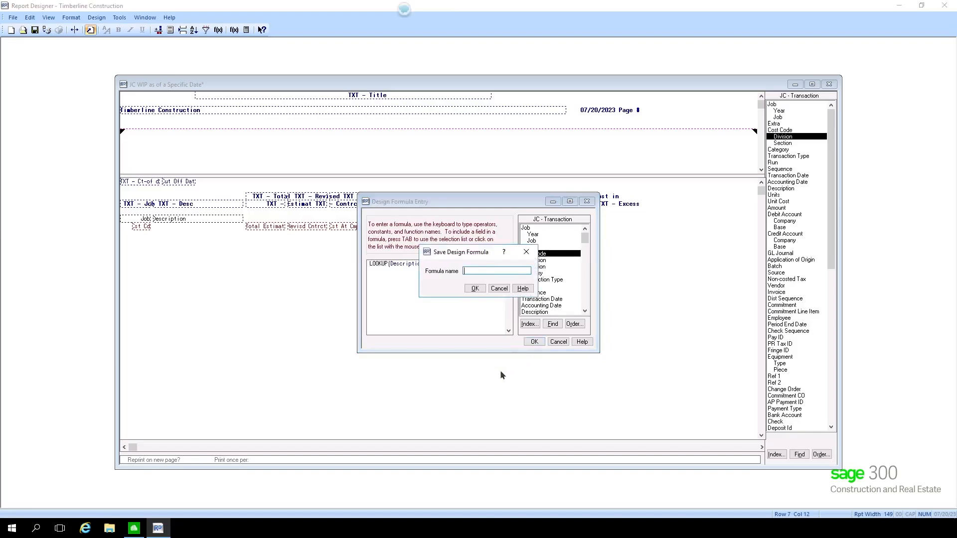
Step: Save the LOOKUP formula under the name Cost Code Description and close the formulas list
{"action": "type", "text": "Cost Code Description"}
{"action": "left_click", "coordinate": [476, 288]}
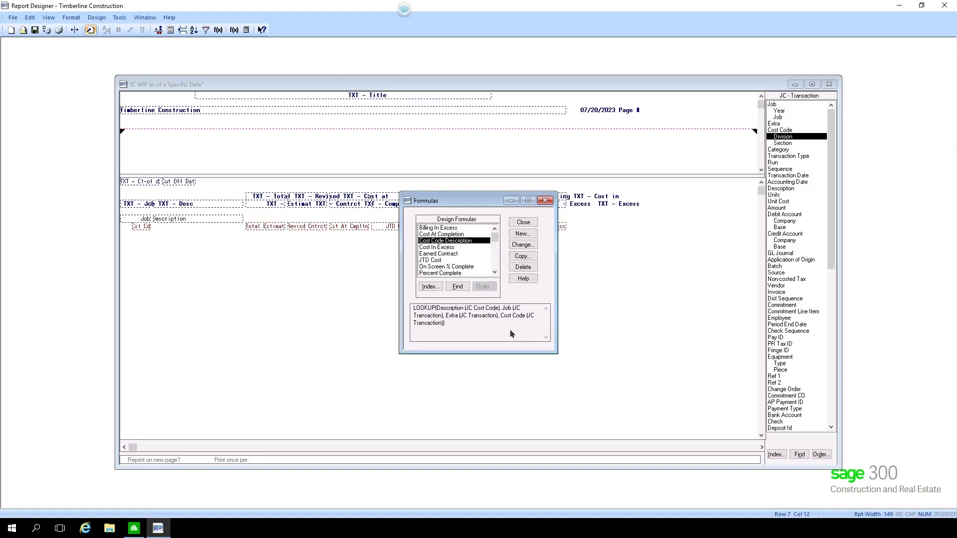
{"action": "left_click", "coordinate": [523, 222]}
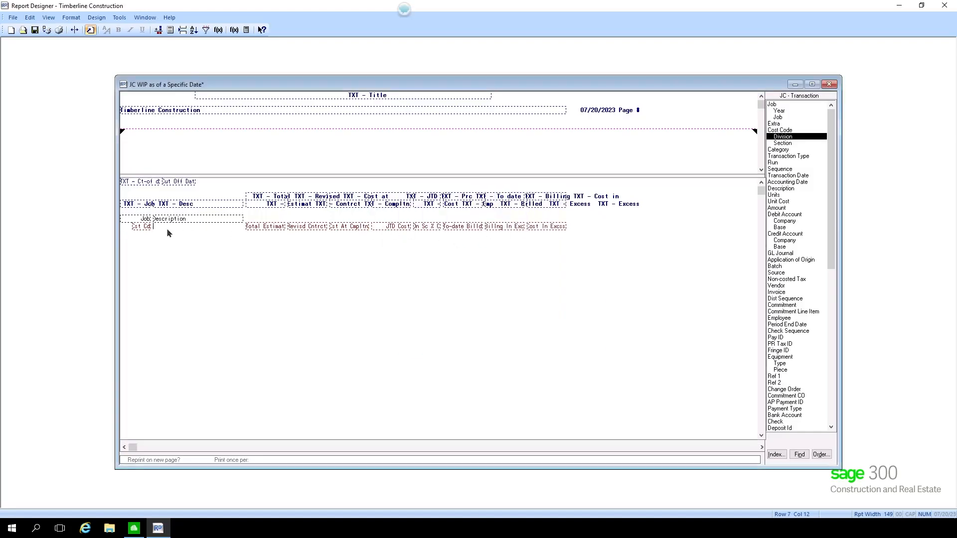
Step: Place the Cost Code Description design formula beside the cost code field in the report body
{"action": "left_click", "coordinate": [776, 454]}
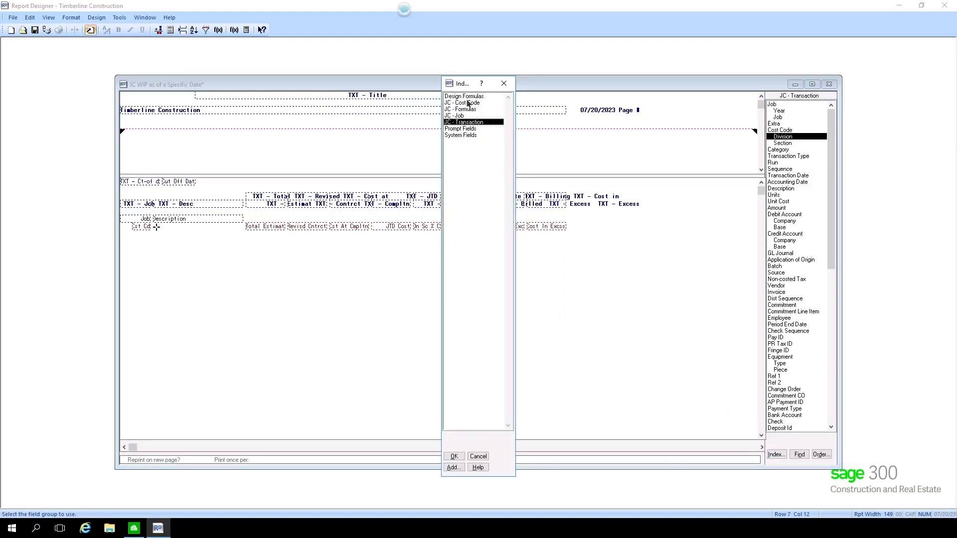
{"action": "double_click", "coordinate": [467, 97]}
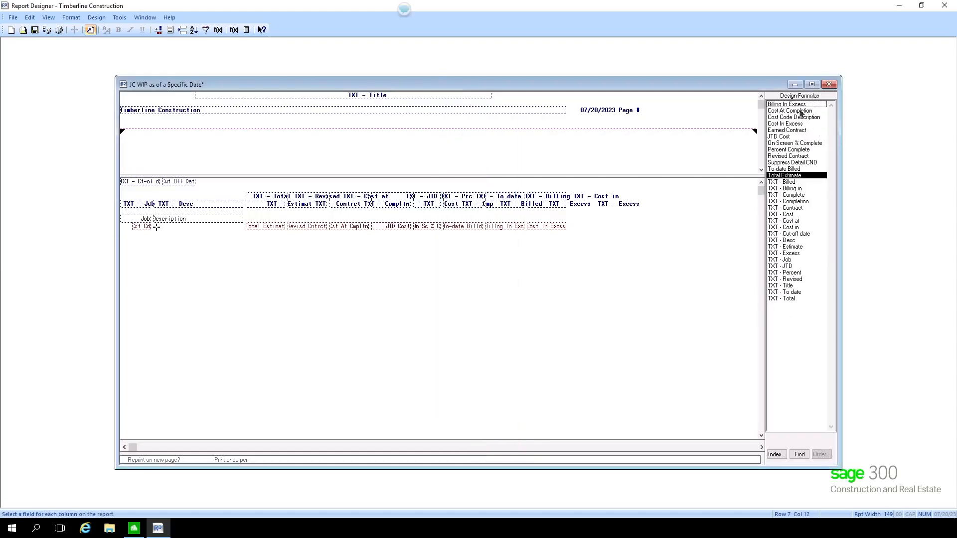
{"action": "left_click", "coordinate": [781, 119]}
{"action": "double_click", "coordinate": [781, 119]}
{"action": "left_click", "coordinate": [597, 221]}
Step: Preview the report from JC Transaction (current) with cut-off date 7/20/2023, check the cost code descriptions, and close the preview and print selection
{"action": "left_click", "coordinate": [48, 32]}
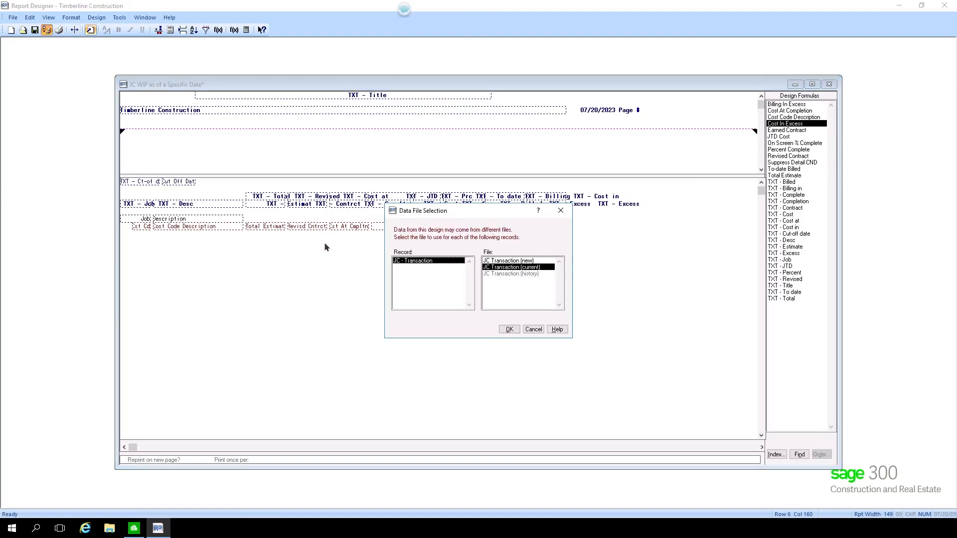
{"action": "left_click", "coordinate": [508, 329]}
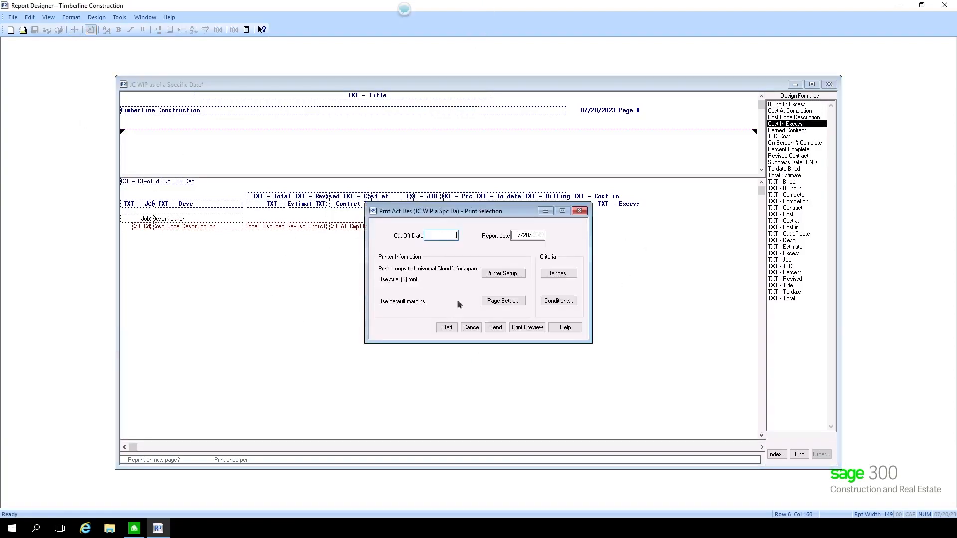
{"action": "type", "text": "072023"}
{"action": "key", "text": "Tab"}
{"action": "left_click", "coordinate": [533, 328]}
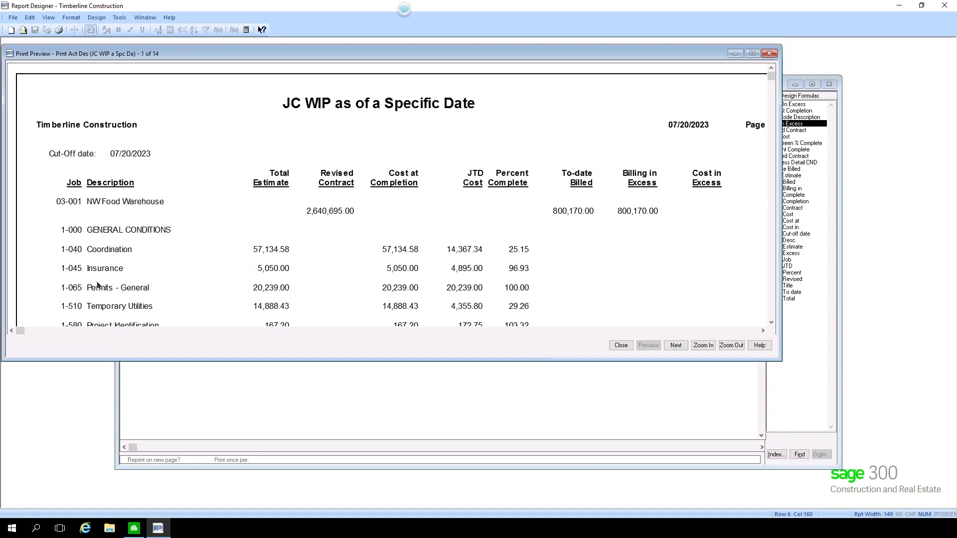
{"action": "scroll", "coordinate": [107, 274], "scroll_direction": "down", "scroll_amount": 3}
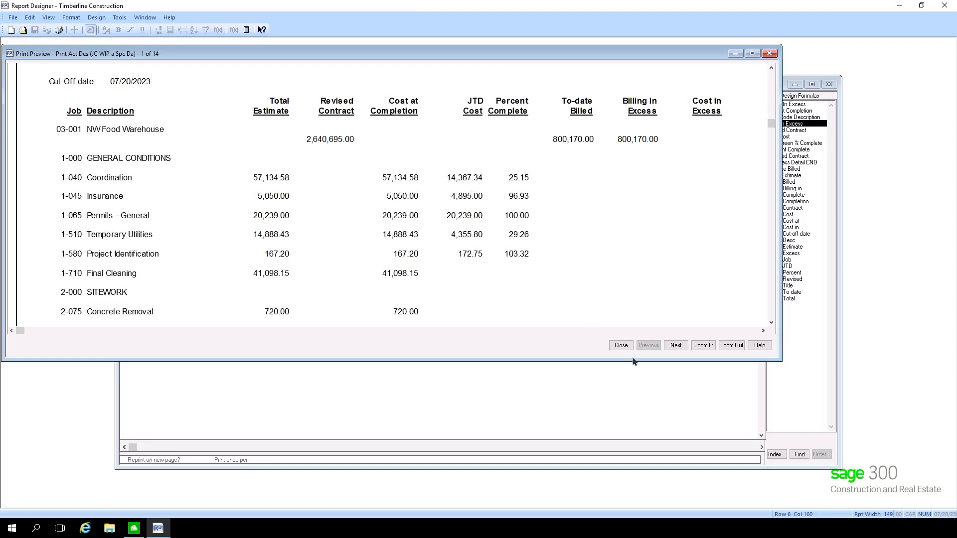
{"action": "left_click", "coordinate": [621, 346]}
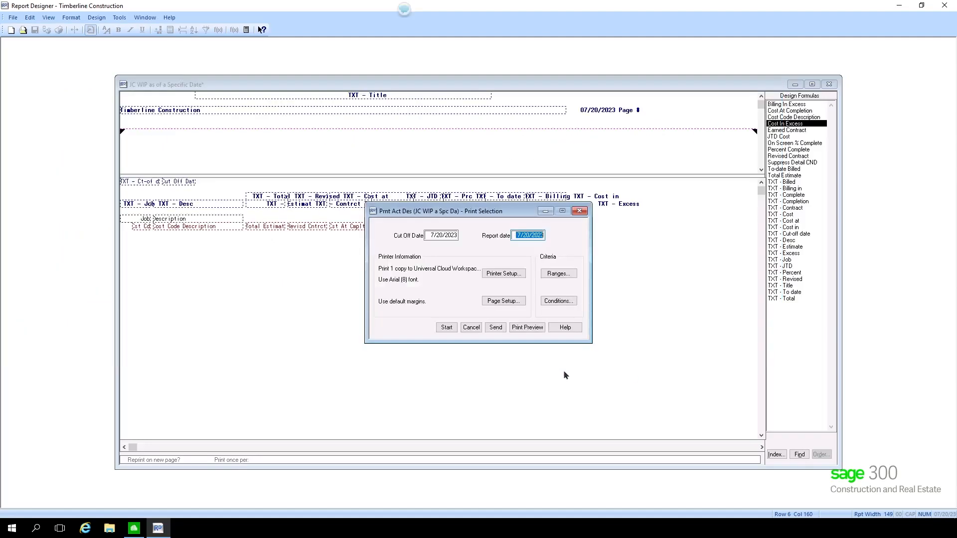
{"action": "left_click", "coordinate": [469, 328]}
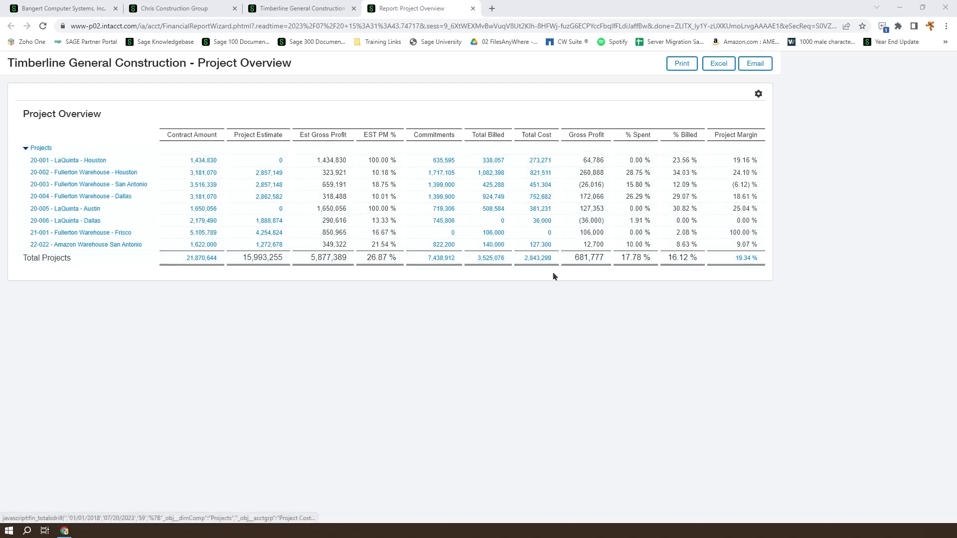
Step: Switch to Sage Intacct, close the Project Overview report output, and open the Project Overview definition from the financial reports list
{"action": "left_click", "coordinate": [472, 8]}
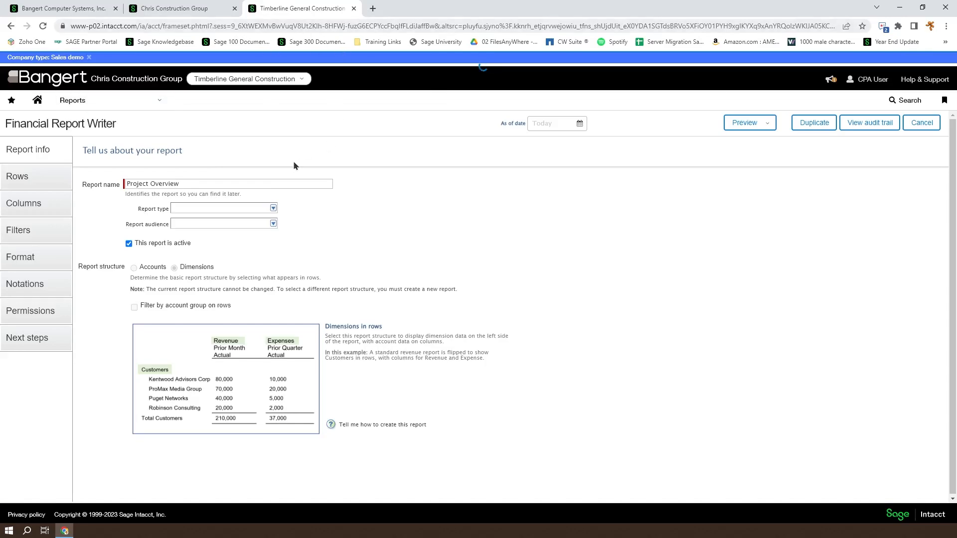
{"action": "left_click", "coordinate": [133, 101]}
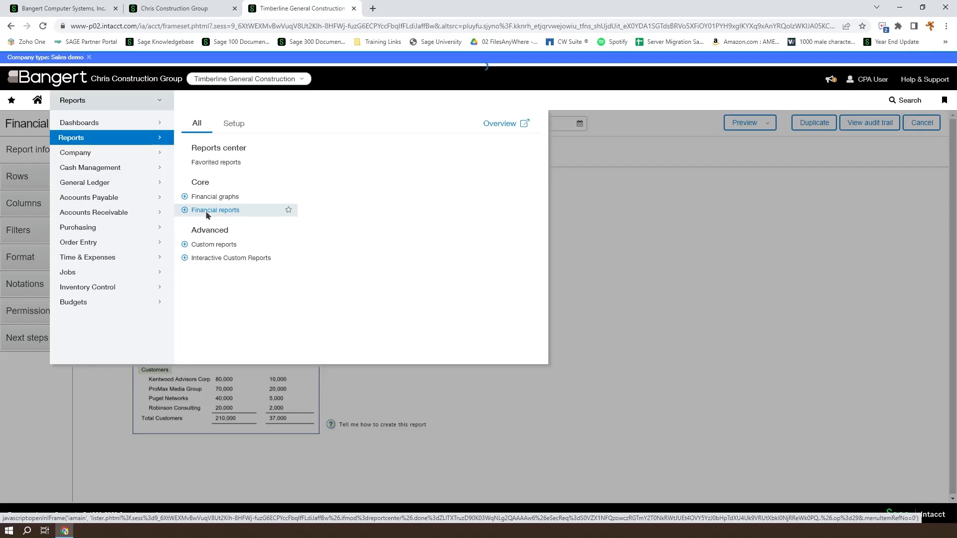
{"action": "left_click", "coordinate": [524, 82]}
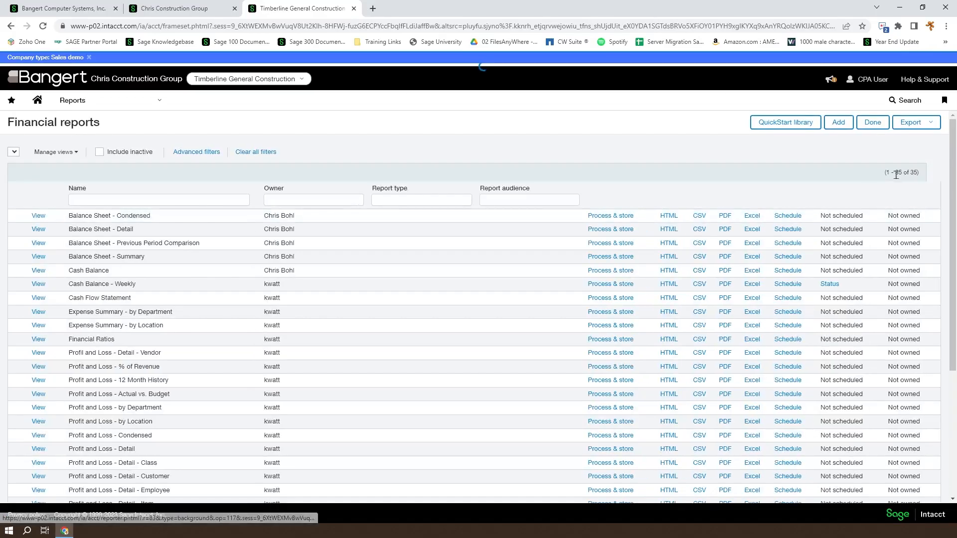
{"action": "scroll", "coordinate": [101, 412], "scroll_direction": "down", "scroll_amount": 3}
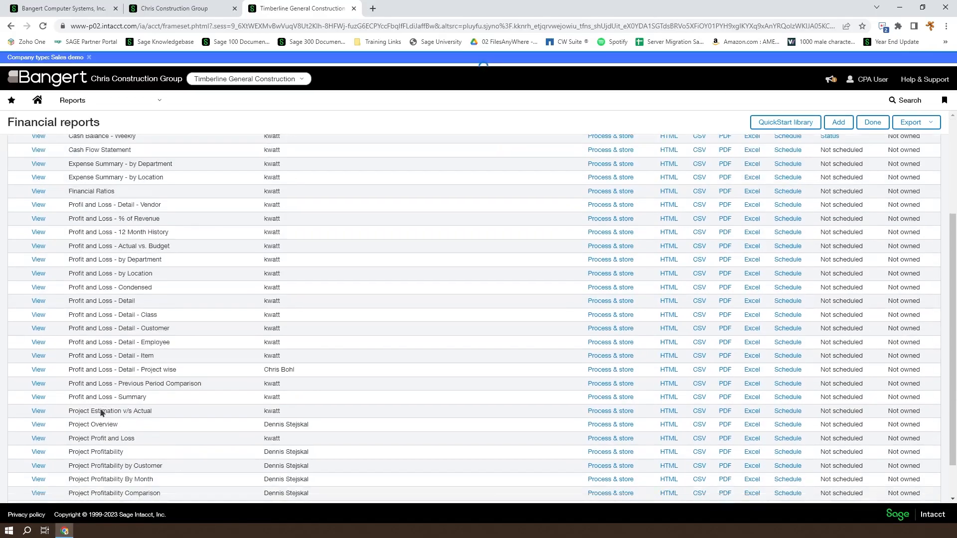
{"action": "scroll", "coordinate": [101, 413], "scroll_direction": "down", "scroll_amount": 2}
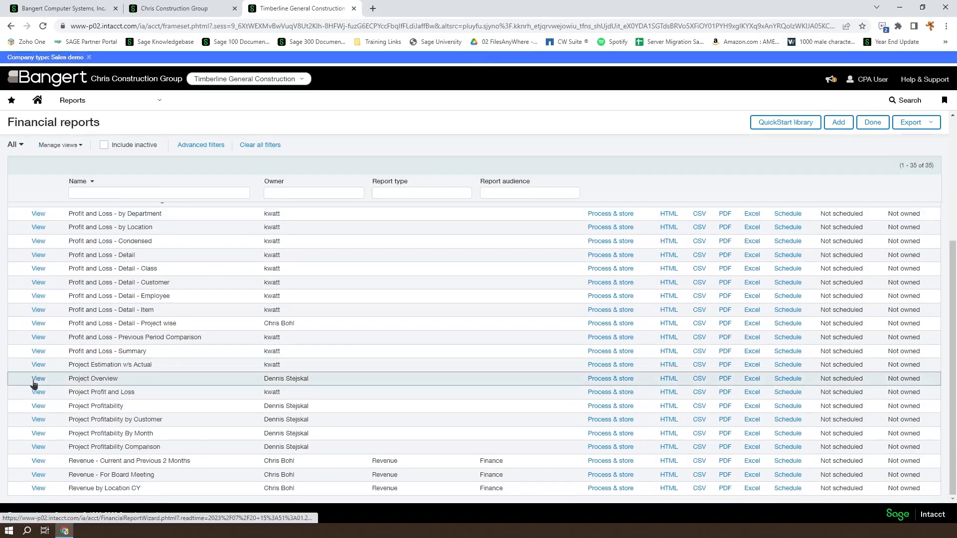
{"action": "left_click", "coordinate": [35, 381]}
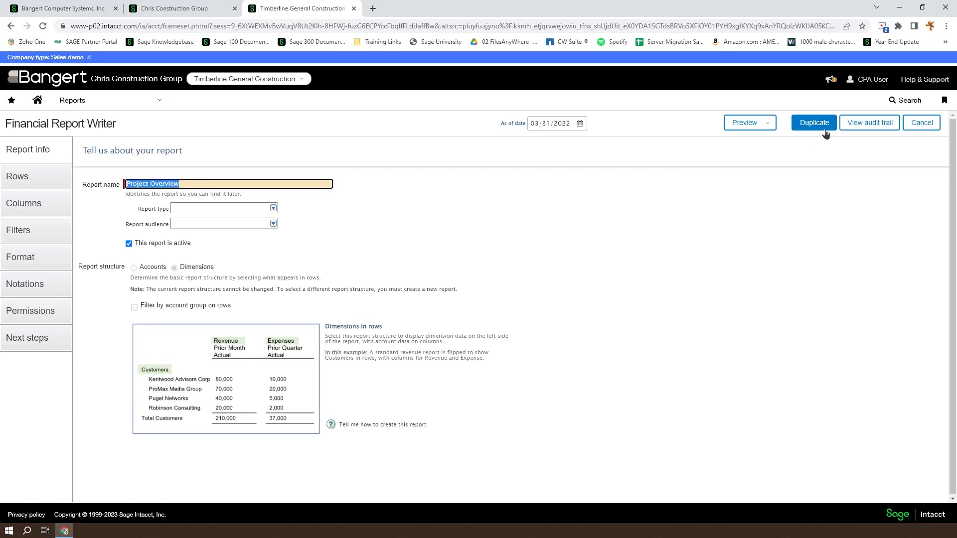
{"action": "left_click", "coordinate": [301, 80]}
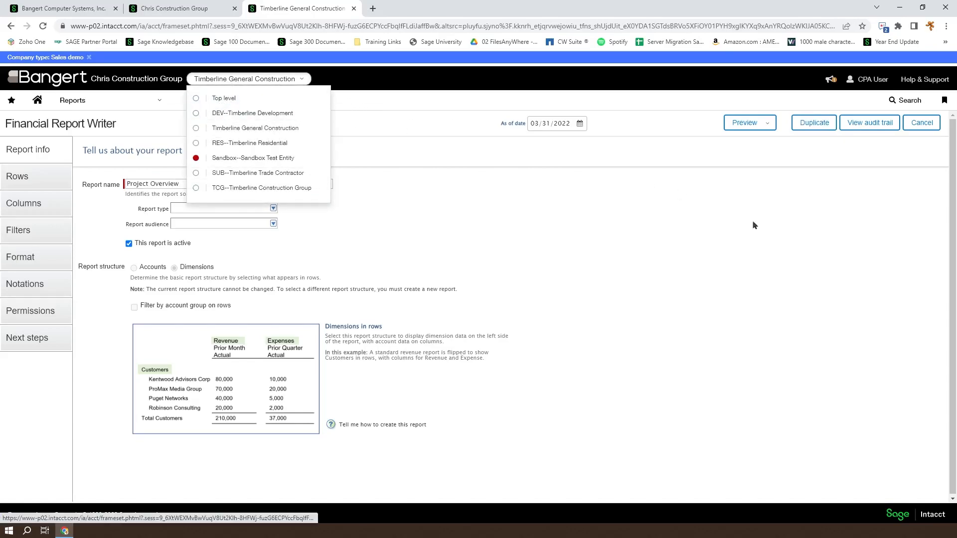
{"action": "left_click", "coordinate": [820, 198]}
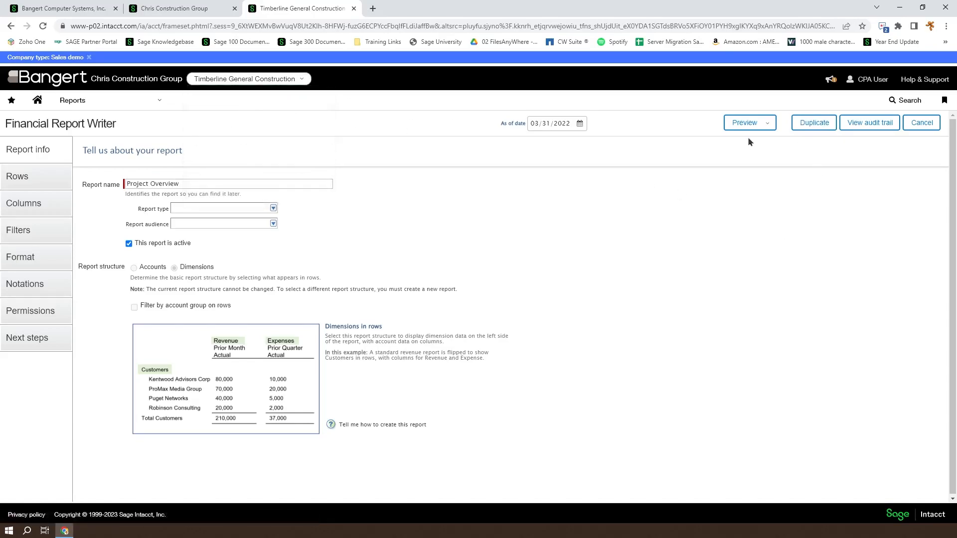
Step: Duplicate the Project Overview report under the name Project Overview by CC
{"action": "left_click", "coordinate": [813, 125]}
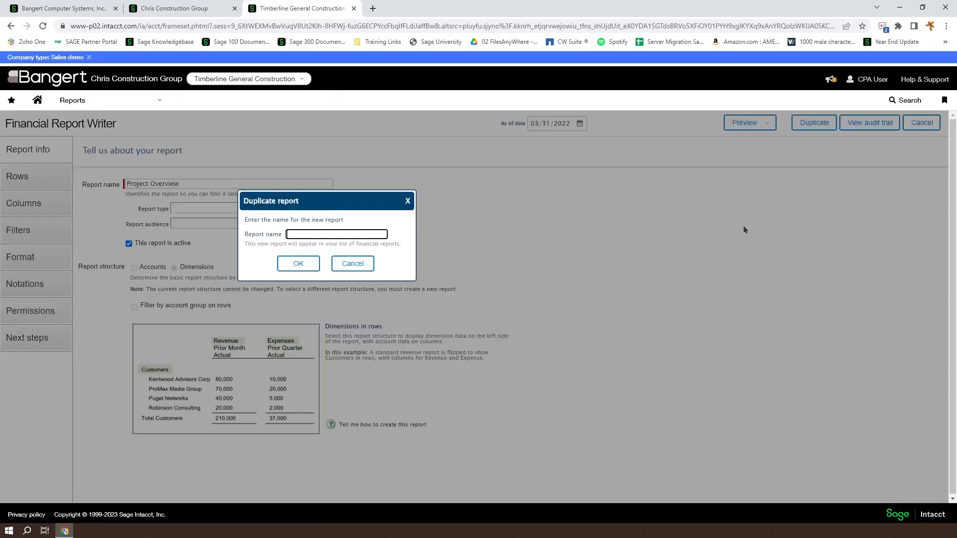
{"action": "left_click", "coordinate": [315, 236]}
{"action": "left_click", "coordinate": [318, 233]}
{"action": "type", "text": "Project Overview"}
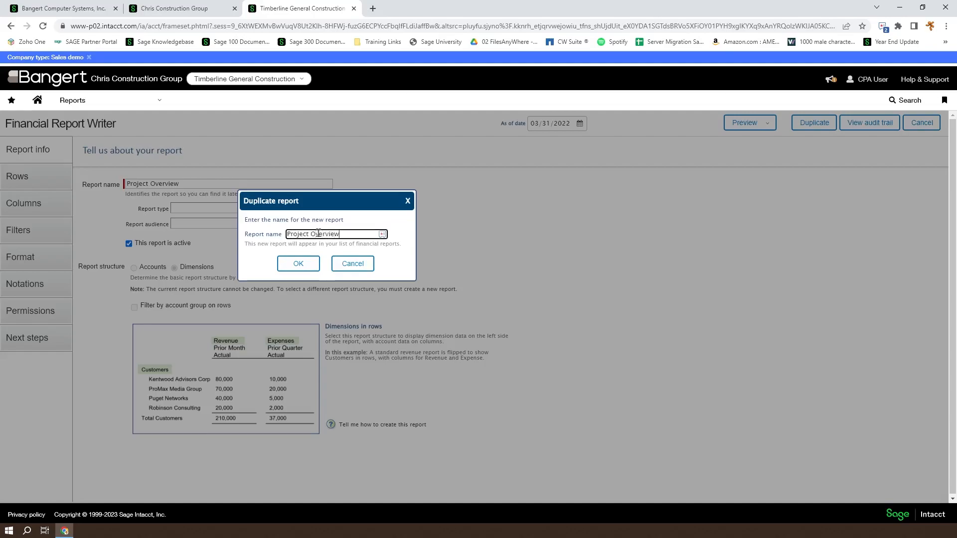
{"action": "type", "text": " by CC"}
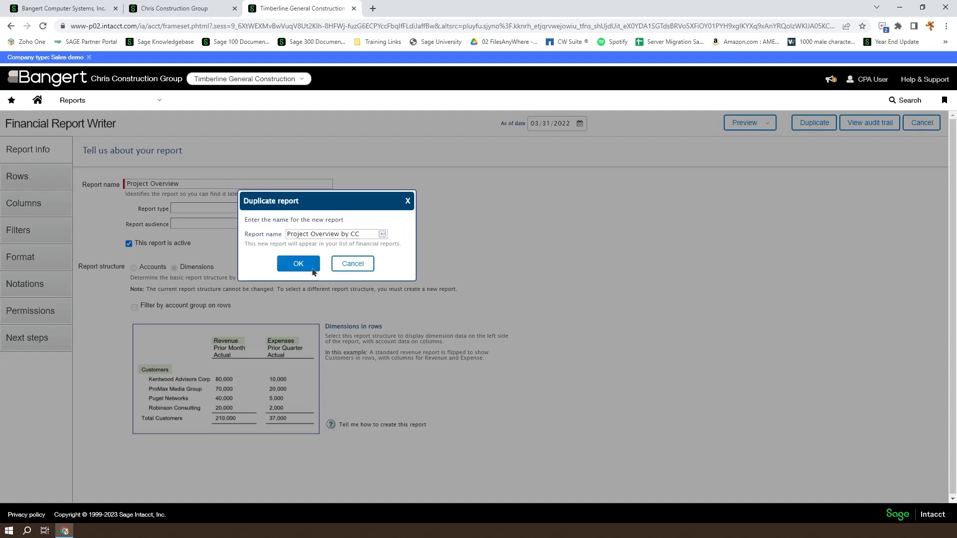
{"action": "left_click", "coordinate": [298, 263]}
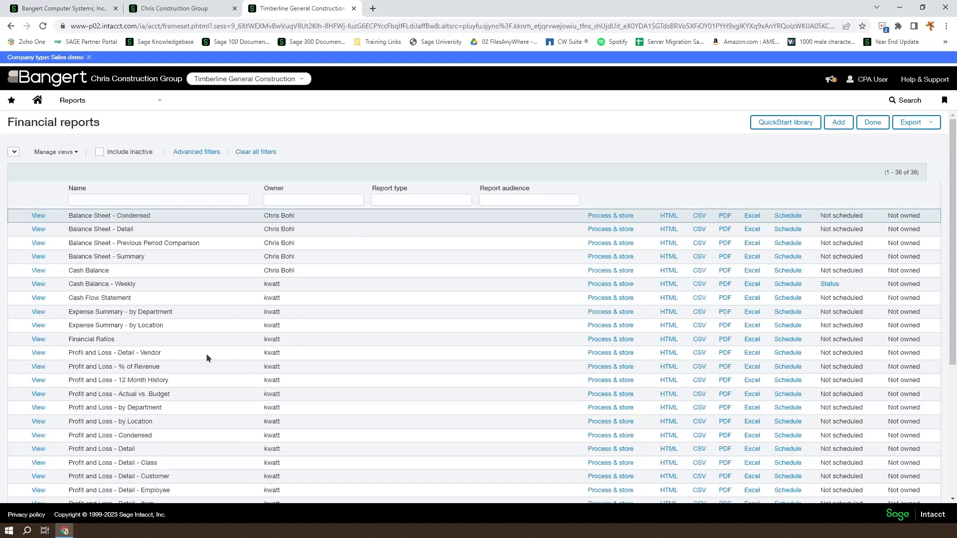
Step: Open the Project Overview by CC report for editing and show its row definitions
{"action": "scroll", "coordinate": [206, 353], "scroll_direction": "down", "scroll_amount": 3}
{"action": "scroll", "coordinate": [207, 357], "scroll_direction": "down", "scroll_amount": 1}
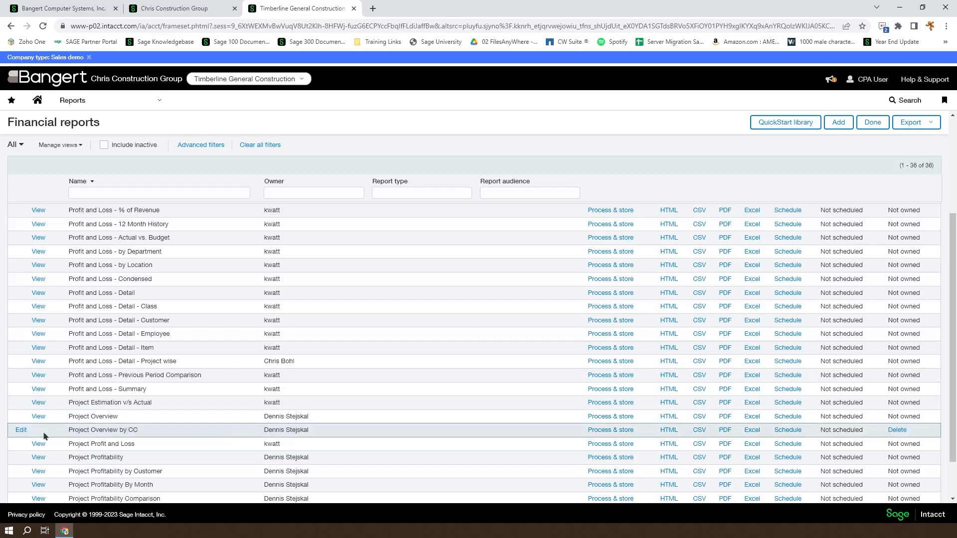
{"action": "left_click", "coordinate": [22, 430]}
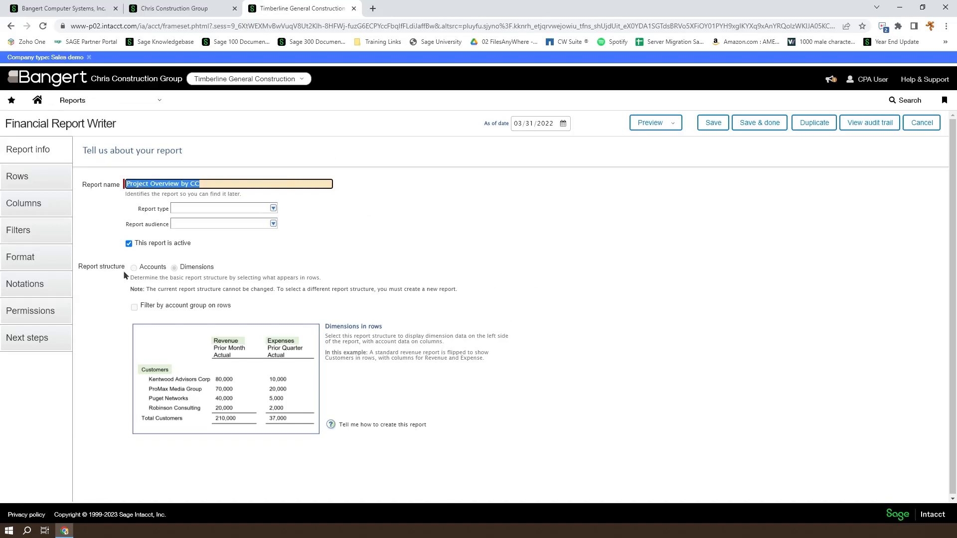
{"action": "left_click", "coordinate": [22, 177]}
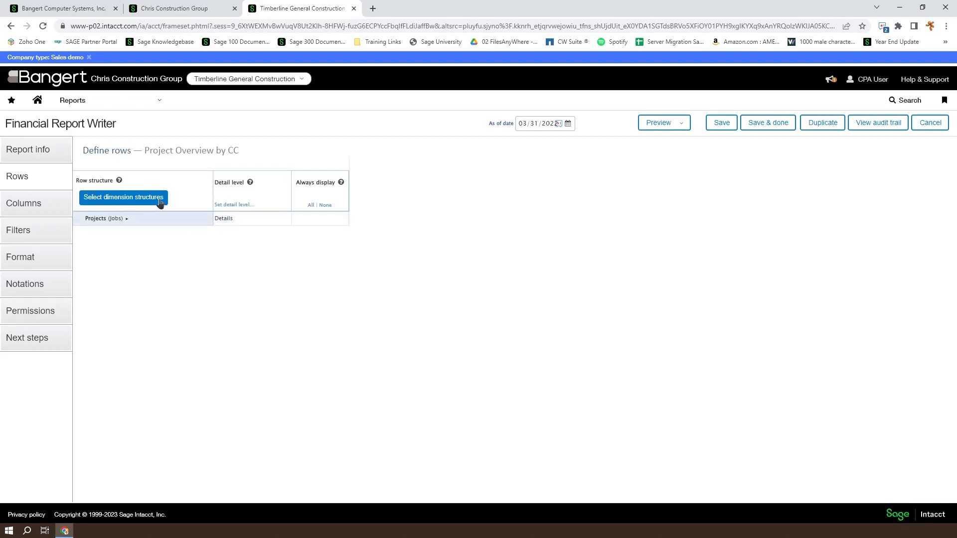
{"action": "left_click", "coordinate": [138, 222]}
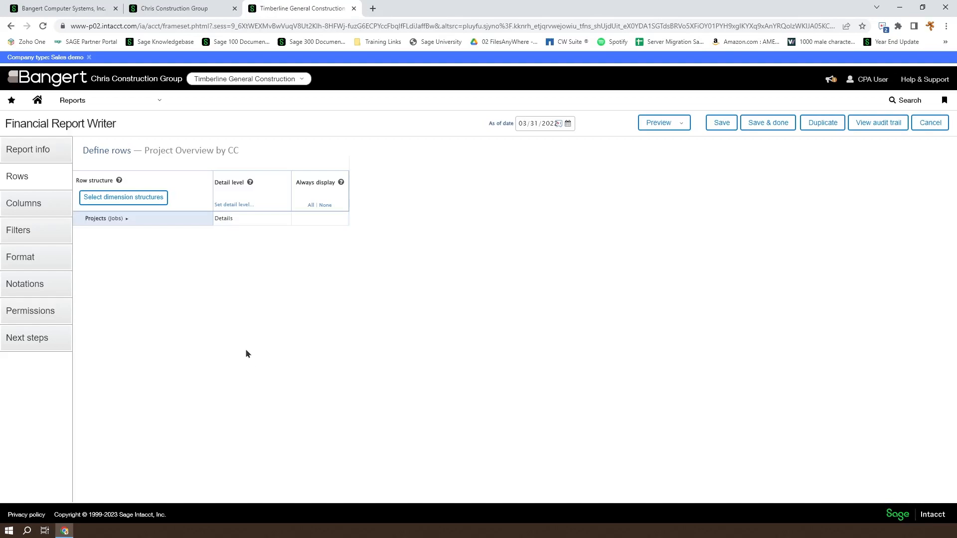
{"action": "left_click", "coordinate": [128, 223]}
Step: Open the dimension structure selection for the rows and set the section and row type to Cost Code
{"action": "left_click", "coordinate": [149, 199]}
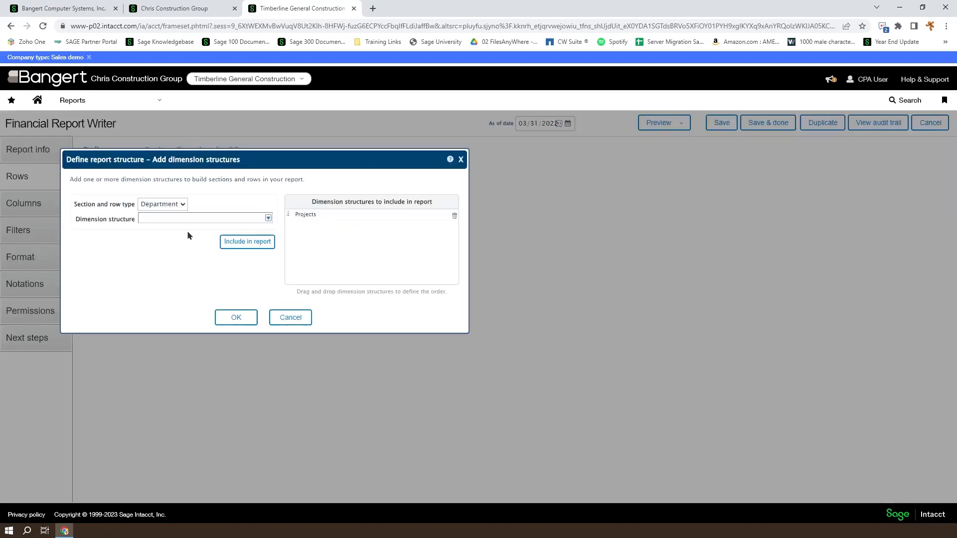
{"action": "left_click", "coordinate": [184, 207]}
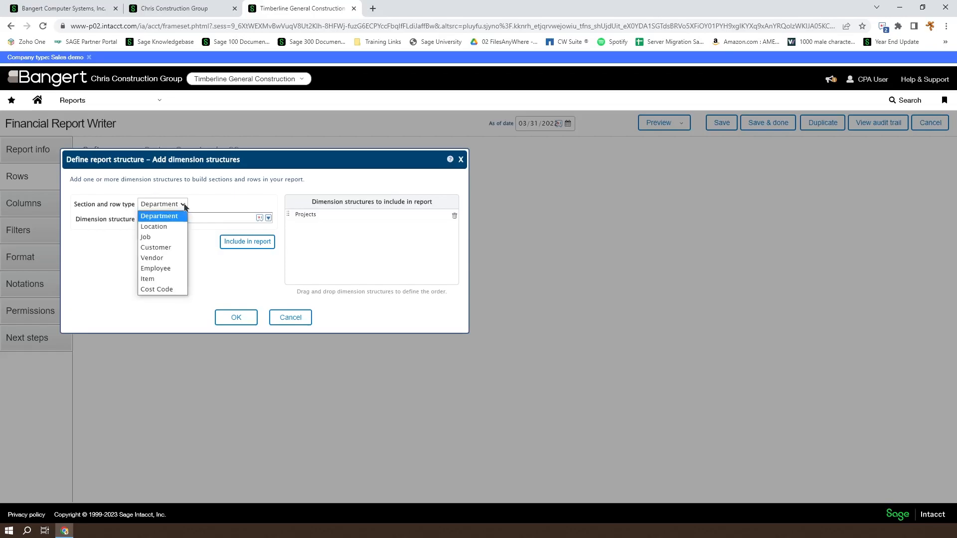
{"action": "left_click", "coordinate": [156, 291]}
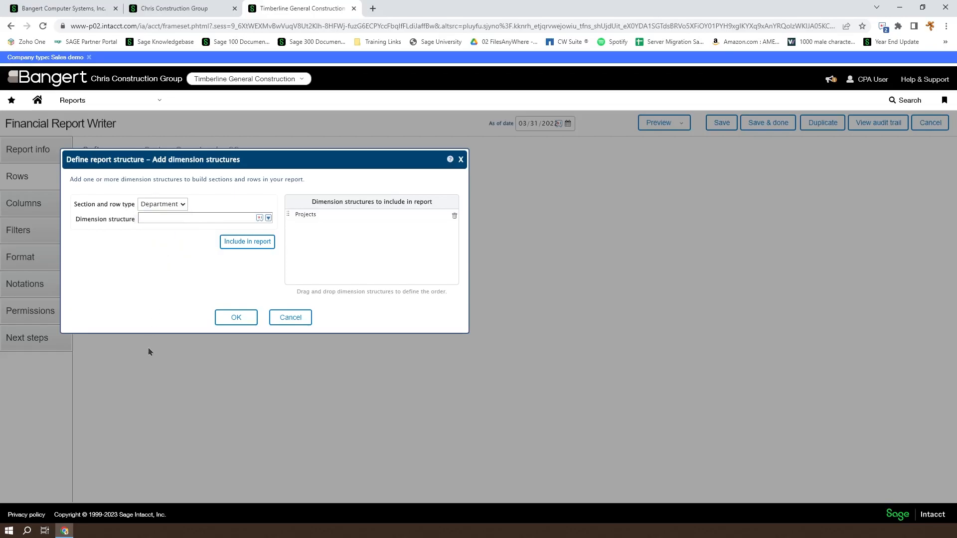
Step: Create a new cost code report structure named All Cost Codes with the structure type Cost Code groups
{"action": "left_click", "coordinate": [269, 218]}
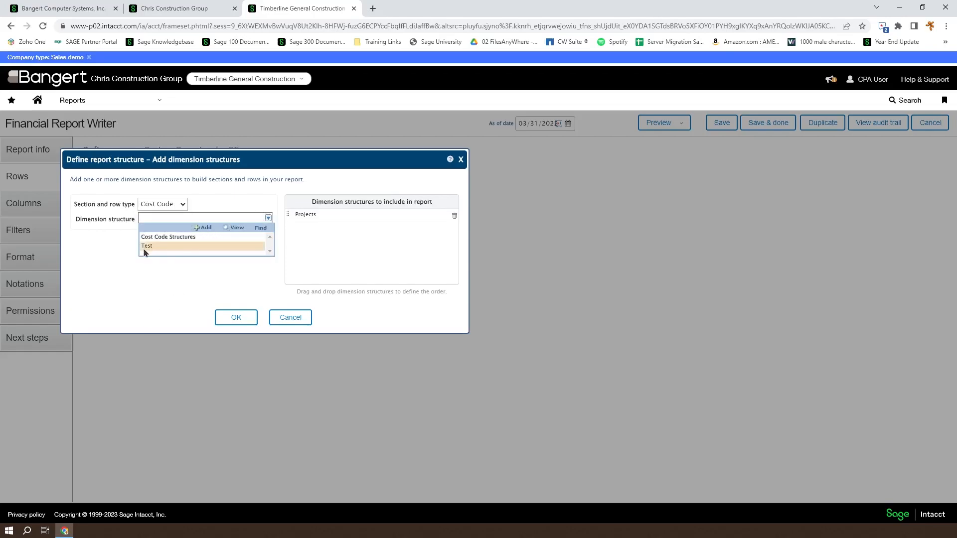
{"action": "left_click", "coordinate": [203, 228]}
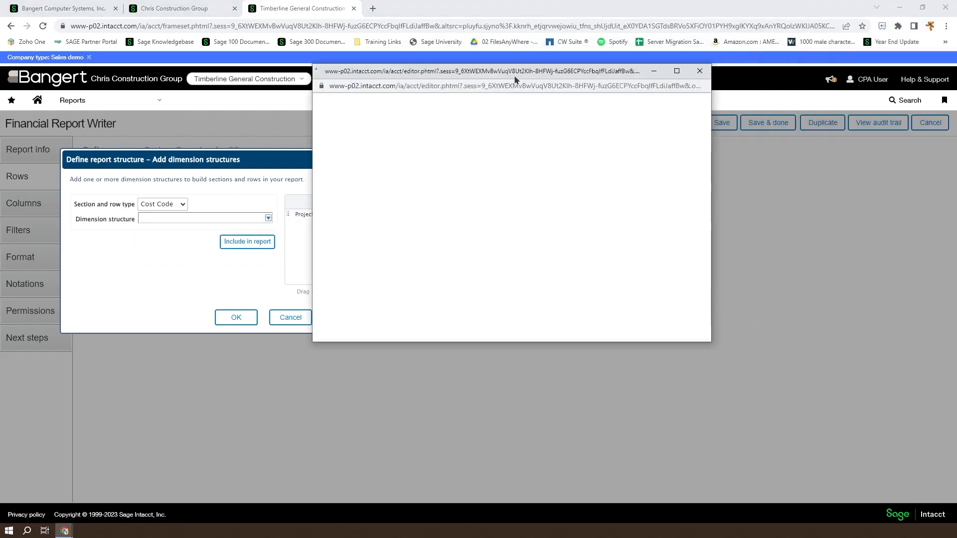
{"action": "left_click", "coordinate": [678, 72]}
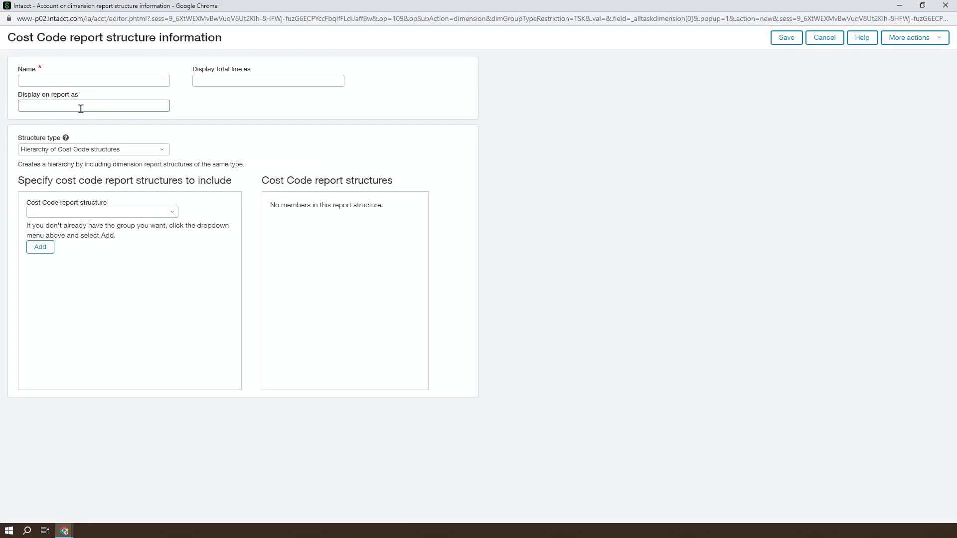
{"action": "left_click", "coordinate": [86, 81]}
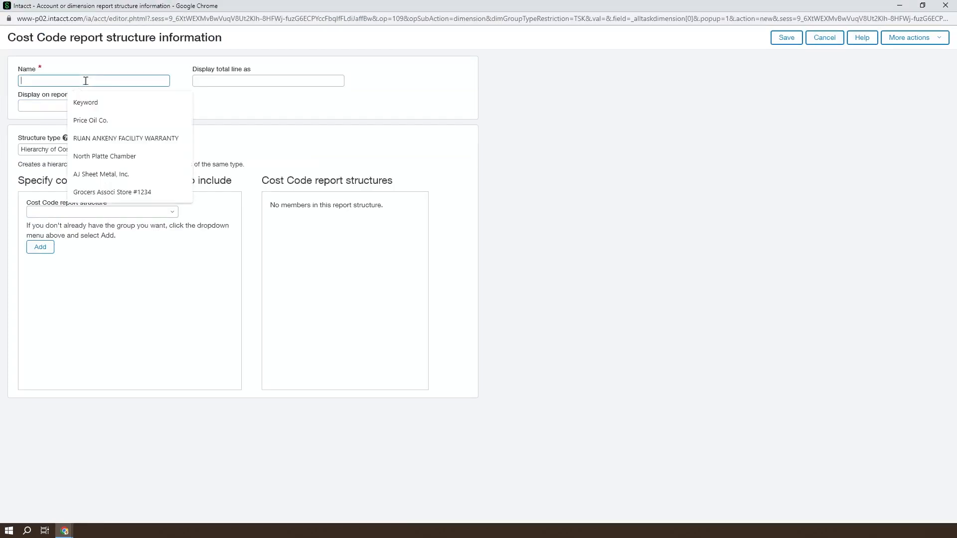
{"action": "type", "text": "All Cost Codes"}
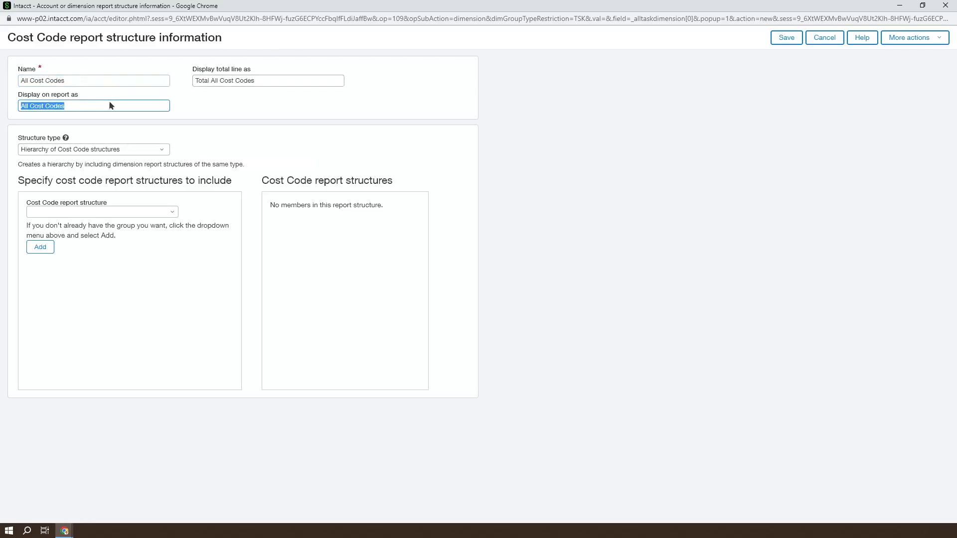
{"action": "left_click", "coordinate": [161, 150]}
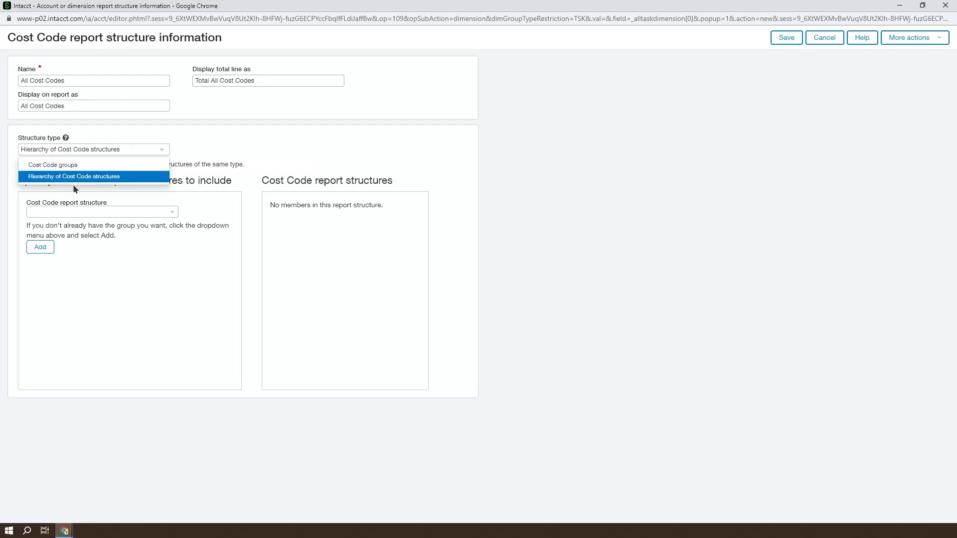
{"action": "left_click", "coordinate": [37, 166]}
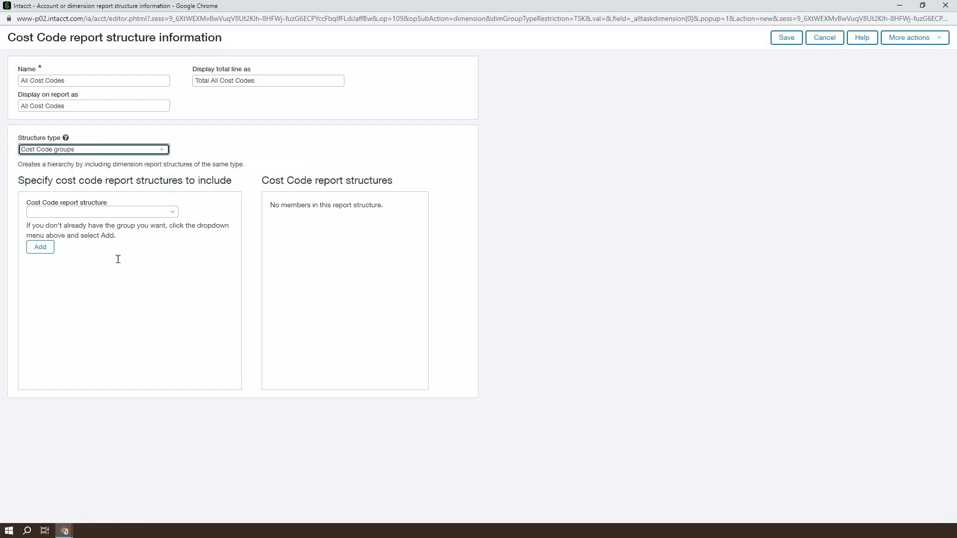
Step: Start a new cost code group with ID and name All Cost Codes and the description All cost codes
{"action": "left_click", "coordinate": [172, 214]}
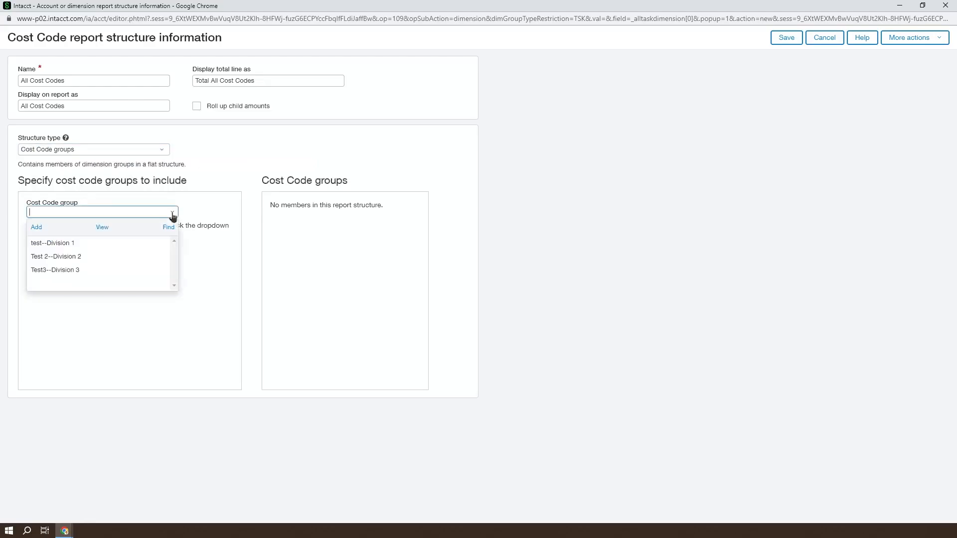
{"action": "left_click", "coordinate": [36, 227]}
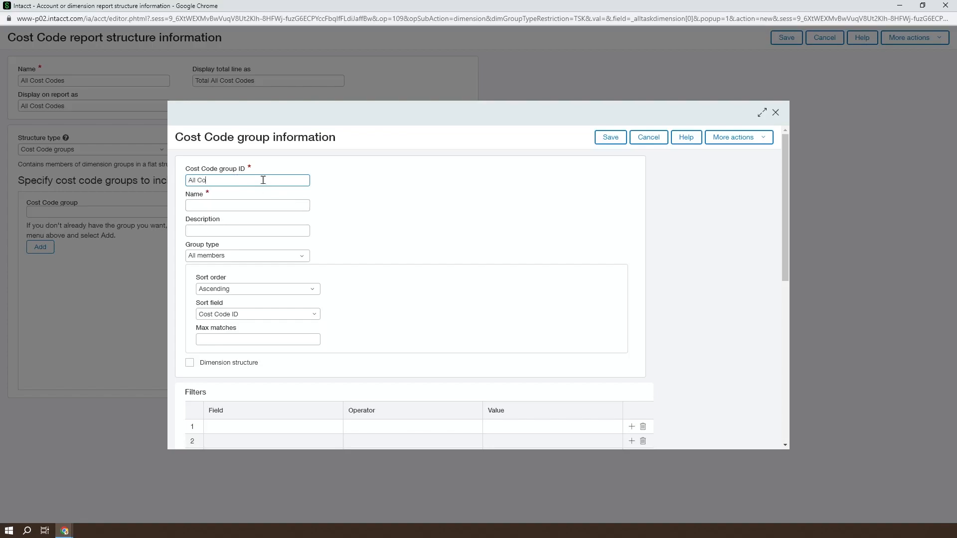
{"action": "type", "text": "s"}
{"action": "key", "text": "Tab"}
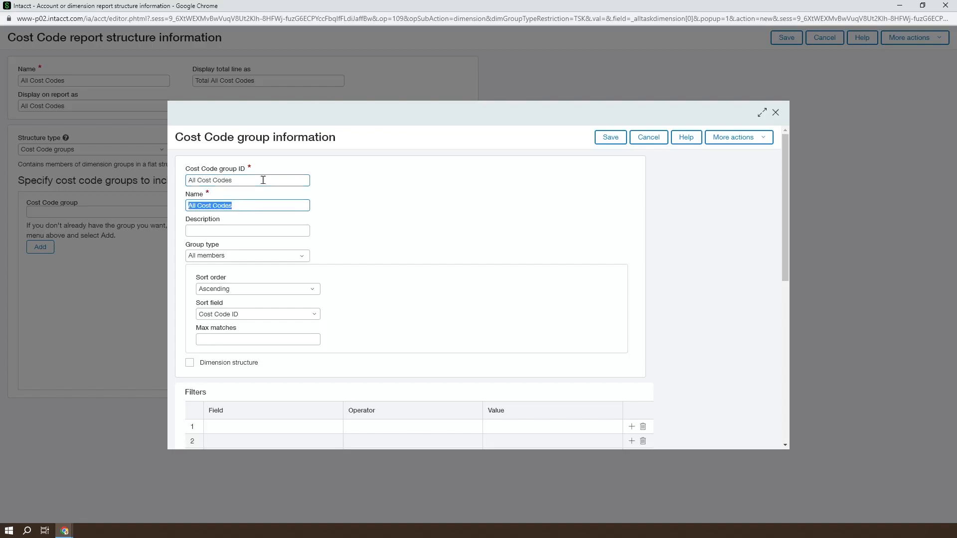
{"action": "key", "text": "Tab"}
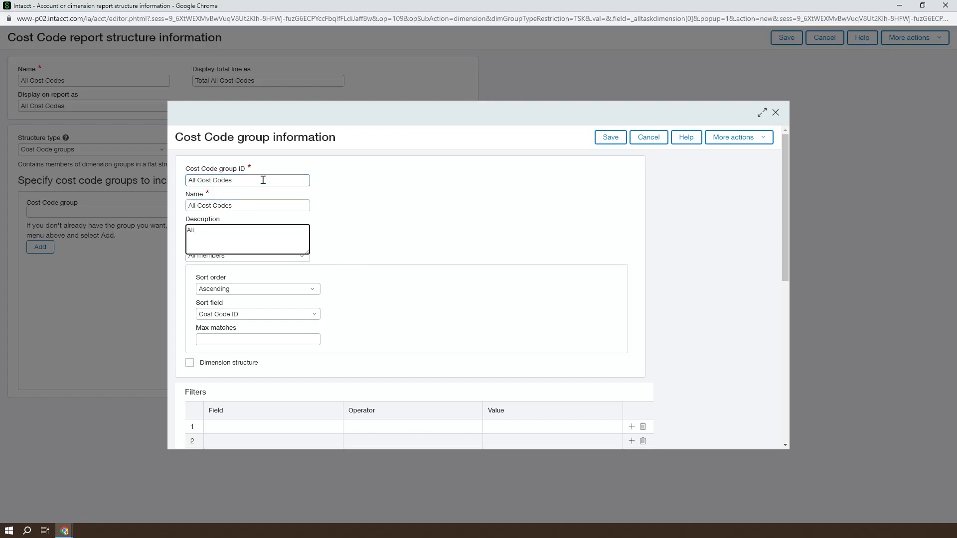
{"action": "type", "text": "All cost codes"}
{"action": "key", "text": "Tab"}
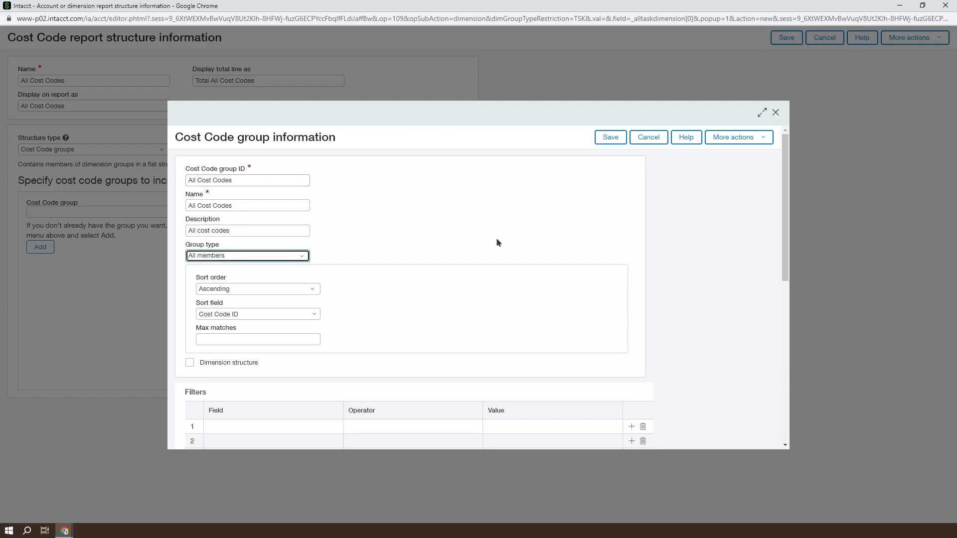
Step: Filter the group to members whose Cost Code ID is not empty, keep the group type All members, and save the group
{"action": "scroll", "coordinate": [496, 237], "scroll_direction": "down", "scroll_amount": 3}
{"action": "scroll", "coordinate": [340, 222], "scroll_direction": "down", "scroll_amount": 3}
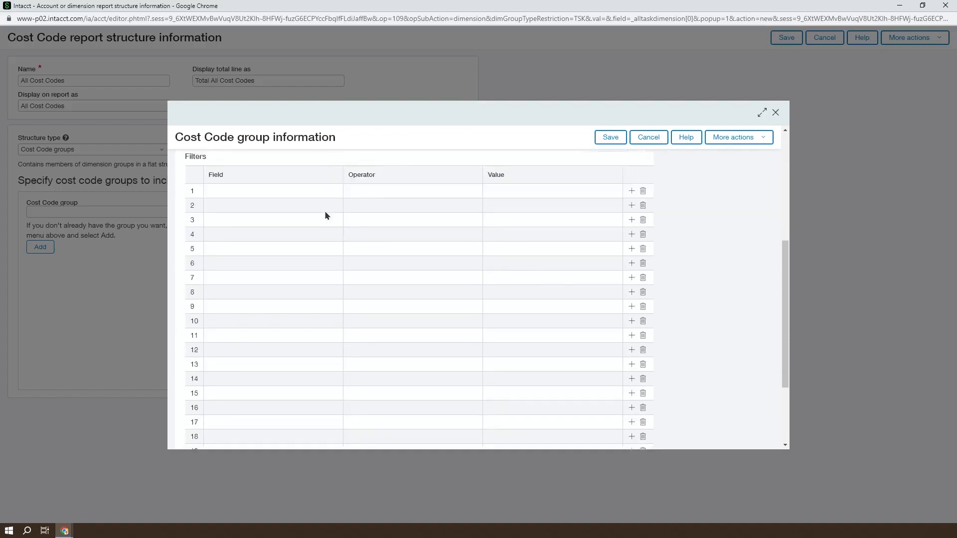
{"action": "scroll", "coordinate": [303, 210], "scroll_direction": "up", "scroll_amount": 2}
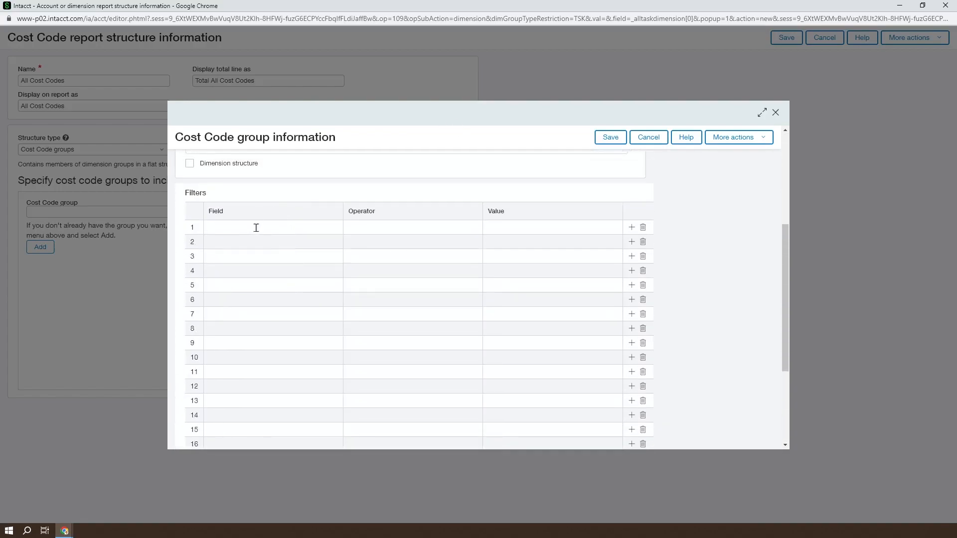
{"action": "left_click", "coordinate": [289, 229]}
{"action": "left_click", "coordinate": [278, 229]}
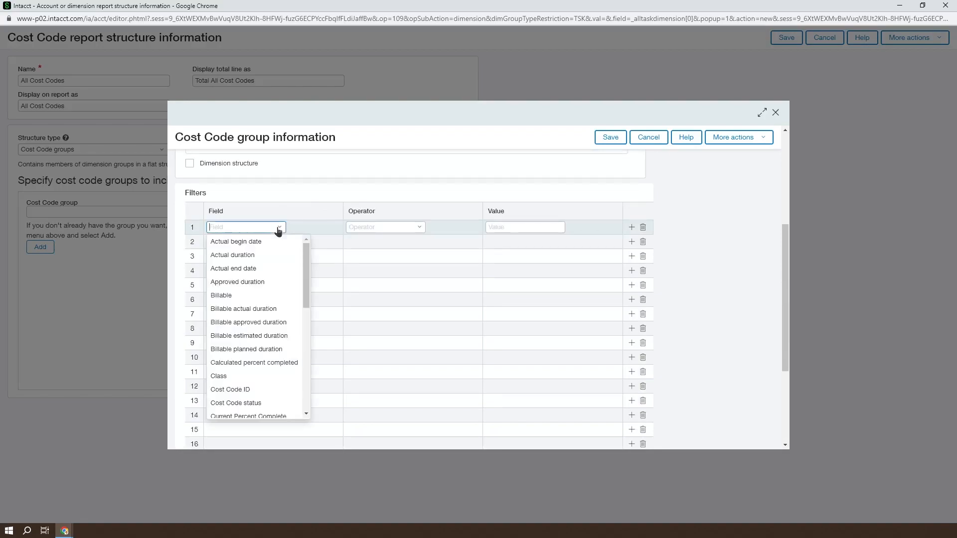
{"action": "left_click", "coordinate": [234, 390]}
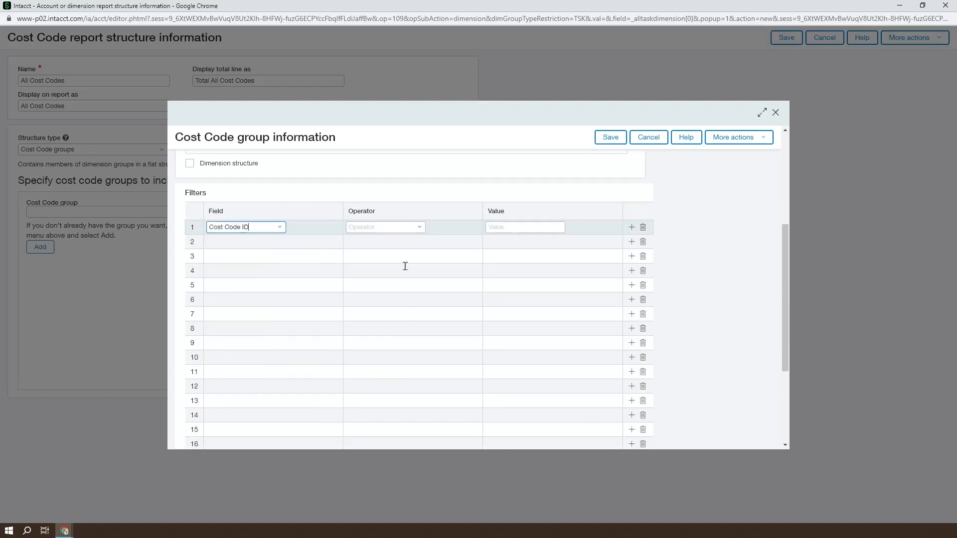
{"action": "left_click", "coordinate": [417, 227]}
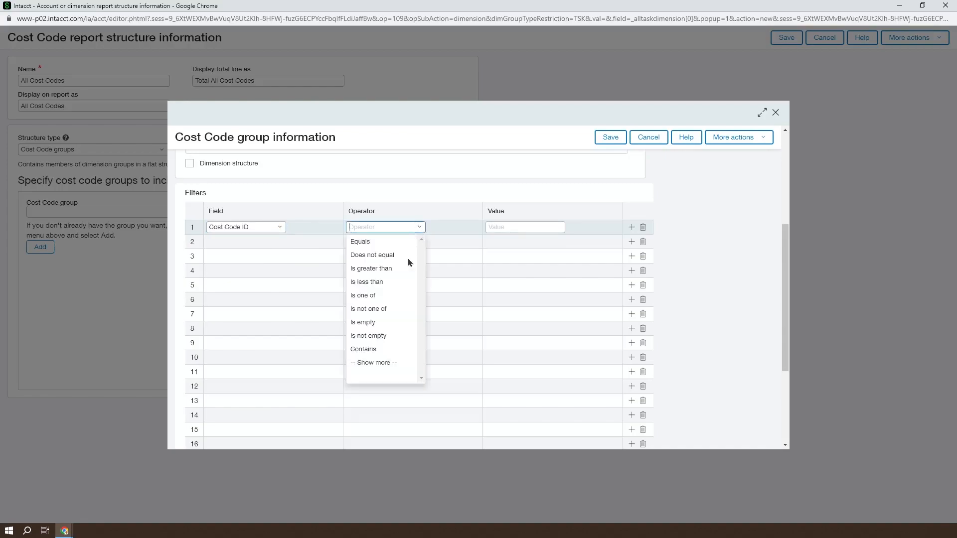
{"action": "left_click", "coordinate": [374, 336]}
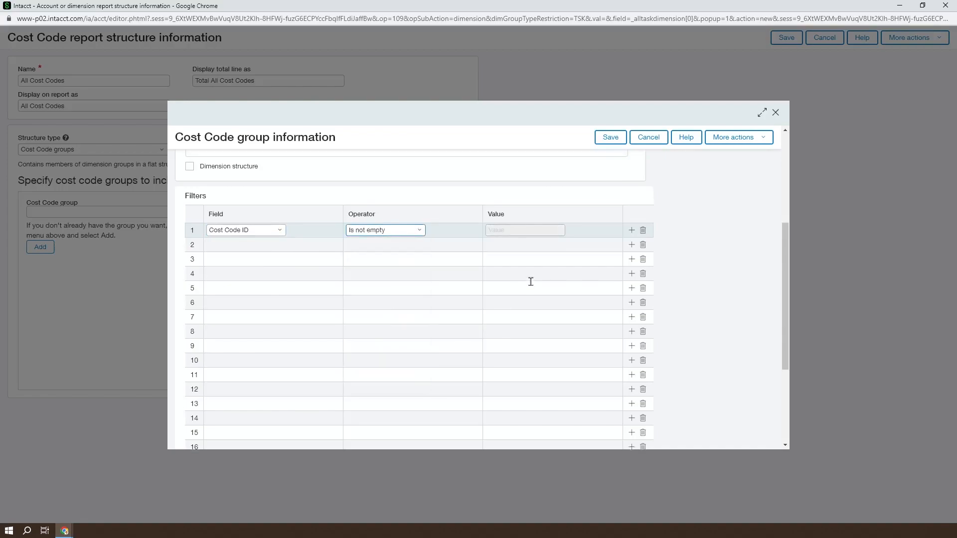
{"action": "scroll", "coordinate": [530, 280], "scroll_direction": "up", "scroll_amount": 4}
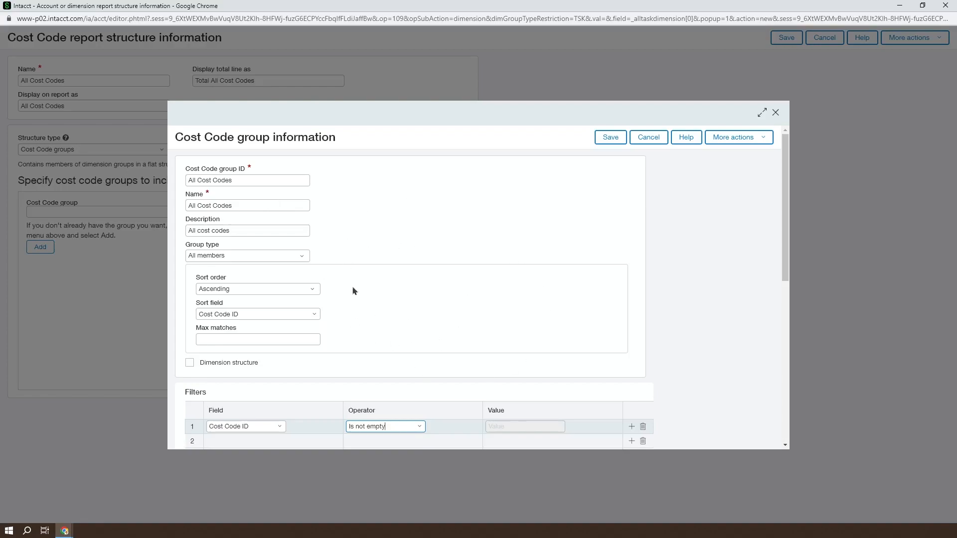
{"action": "scroll", "coordinate": [303, 321], "scroll_direction": "down", "scroll_amount": 1}
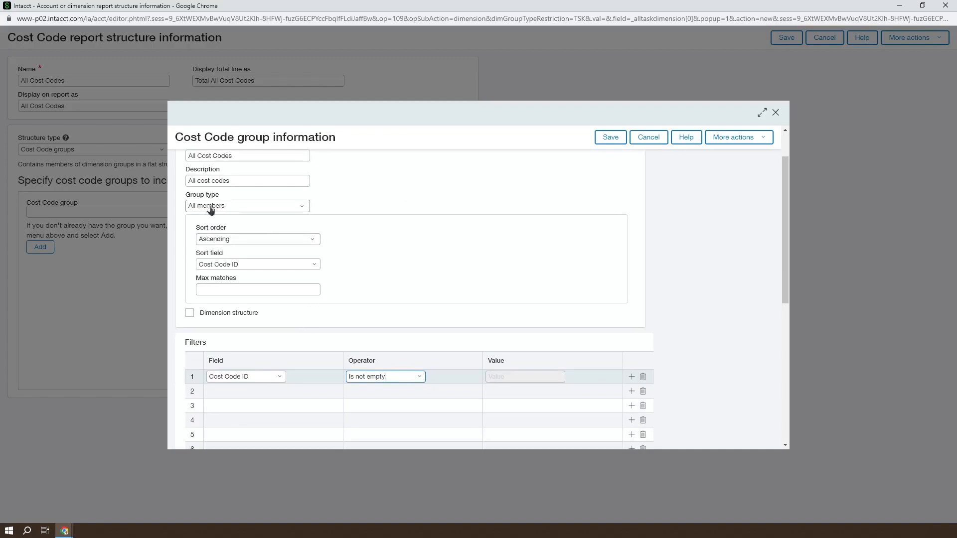
{"action": "left_click", "coordinate": [306, 206]}
{"action": "left_click", "coordinate": [463, 263]}
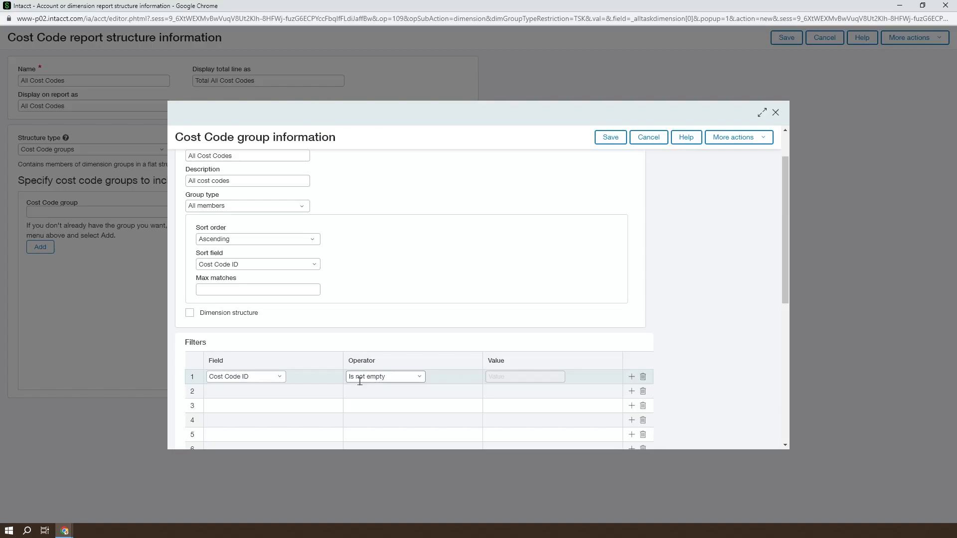
{"action": "left_click", "coordinate": [599, 142]}
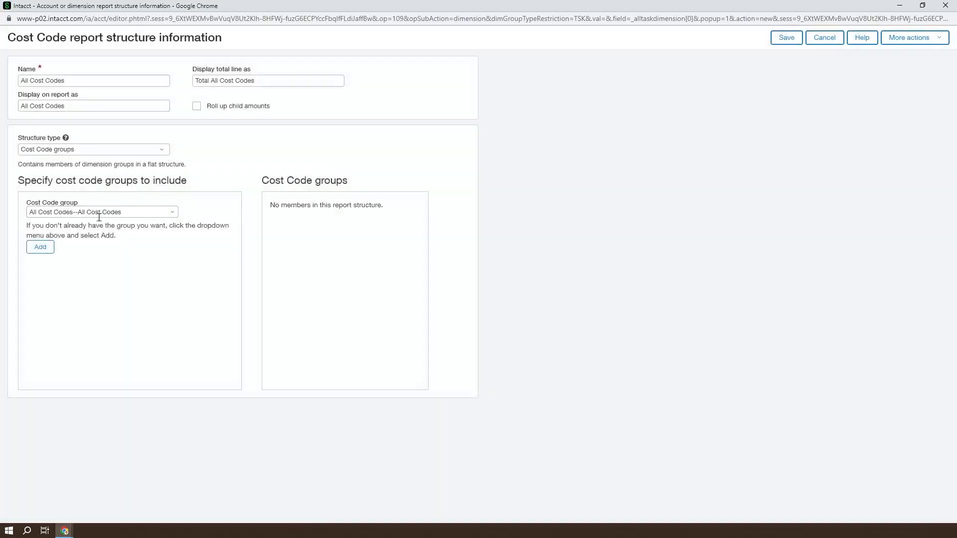
Step: Save the report structure with the All Cost Codes group added, and include that structure in the report's rows
{"action": "left_click", "coordinate": [40, 248]}
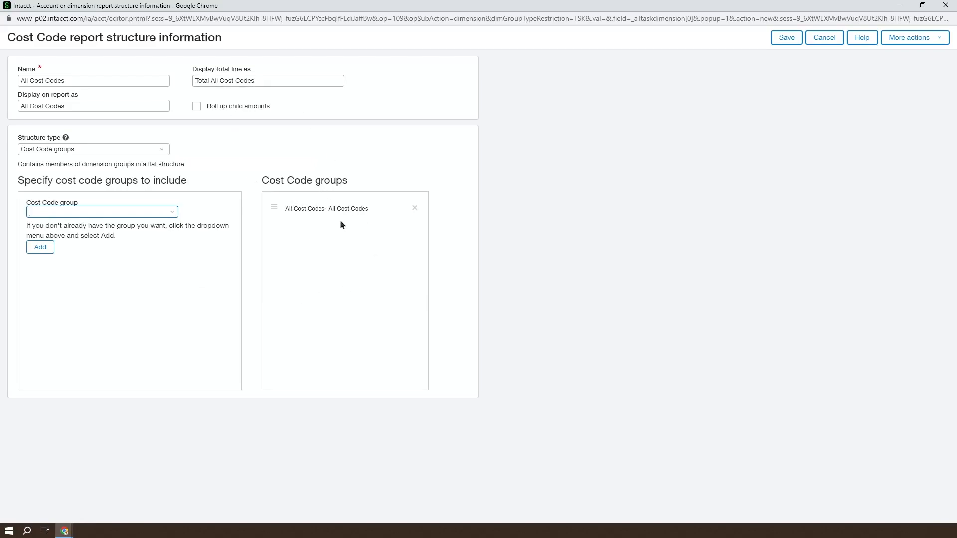
{"action": "left_click", "coordinate": [784, 40]}
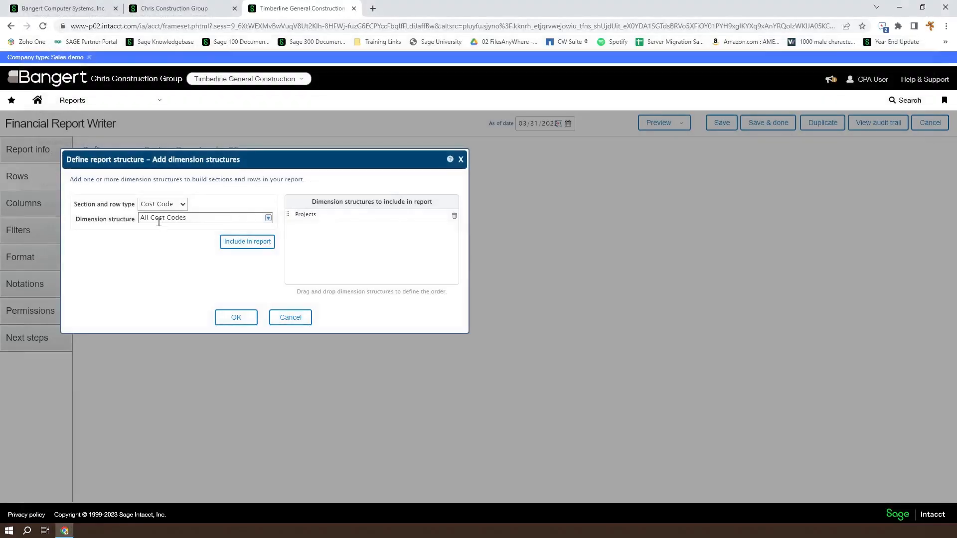
{"action": "left_click", "coordinate": [248, 241]}
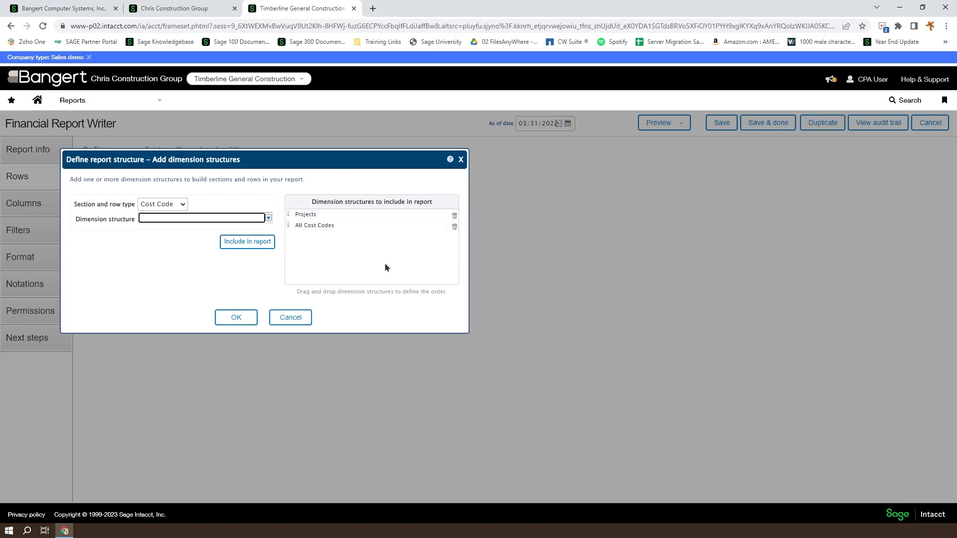
{"action": "left_click", "coordinate": [243, 319]}
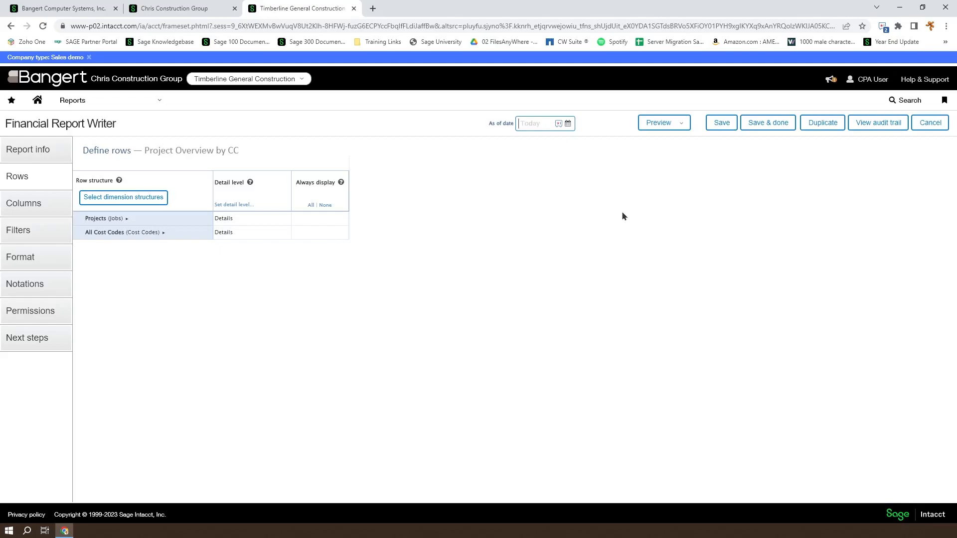
Step: Preview Project Overview by CC as a live HTML report, examine the project and cost code rows, and close the preview
{"action": "left_click", "coordinate": [668, 123]}
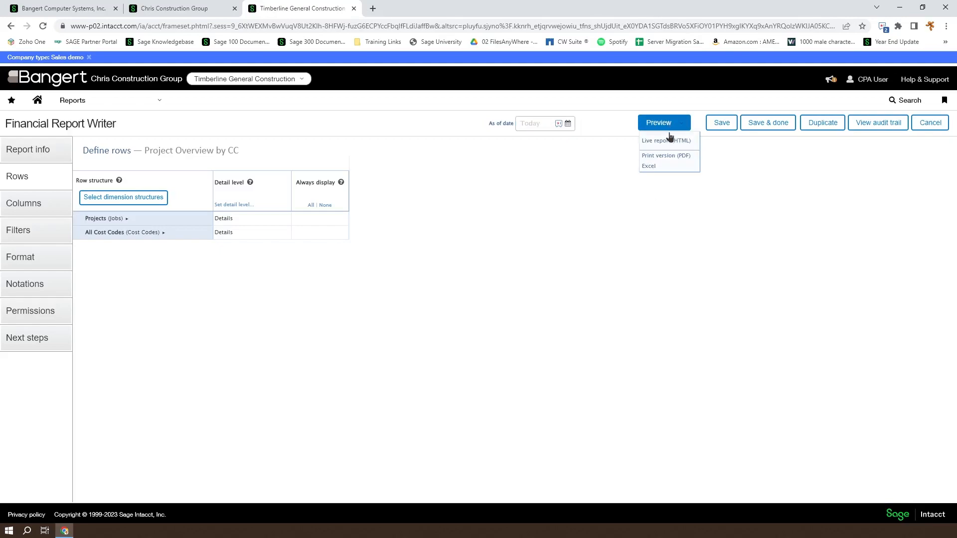
{"action": "left_click", "coordinate": [667, 141]}
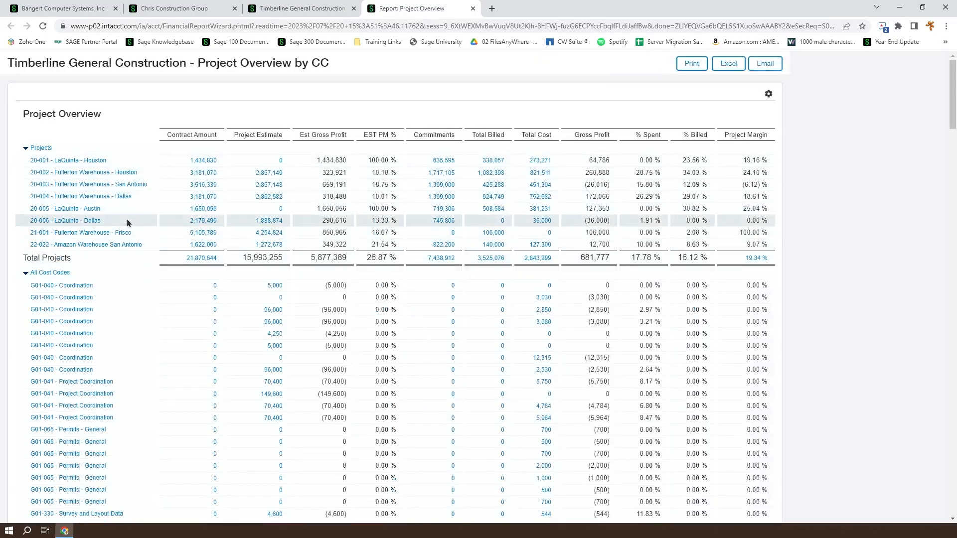
{"action": "scroll", "coordinate": [122, 262], "scroll_direction": "down", "scroll_amount": 1}
{"action": "scroll", "coordinate": [122, 293], "scroll_direction": "down", "scroll_amount": 2}
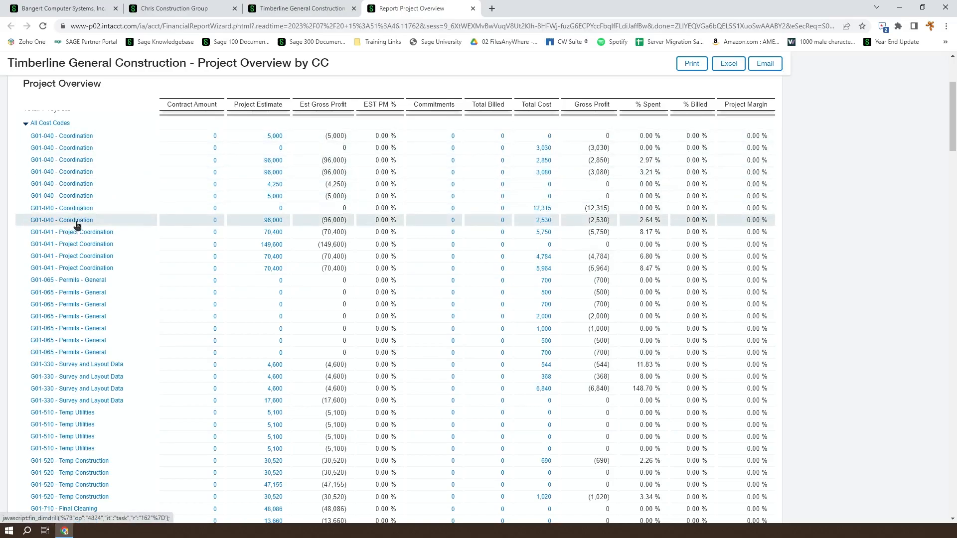
{"action": "scroll", "coordinate": [91, 216], "scroll_direction": "up", "scroll_amount": 1}
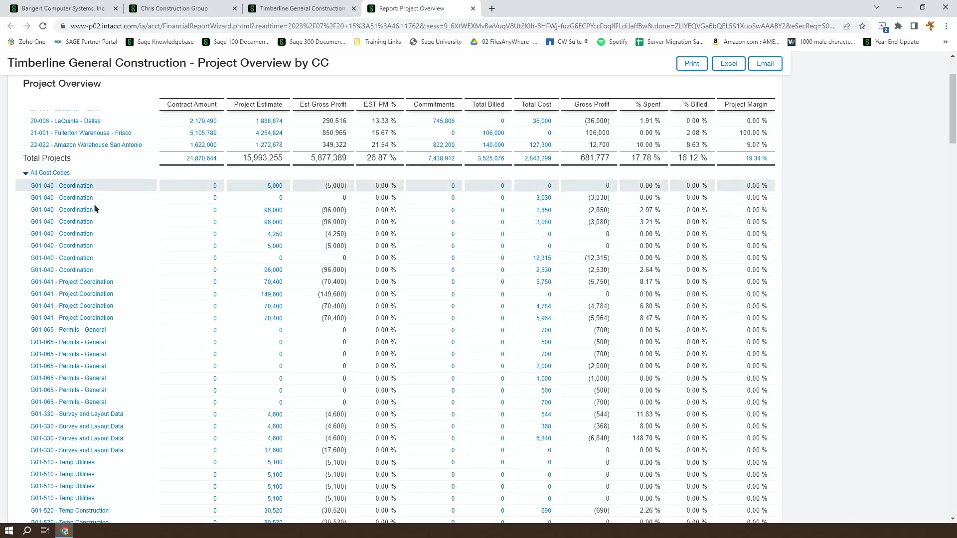
{"action": "scroll", "coordinate": [114, 242], "scroll_direction": "up", "scroll_amount": 1}
{"action": "scroll", "coordinate": [114, 243], "scroll_direction": "up", "scroll_amount": 2}
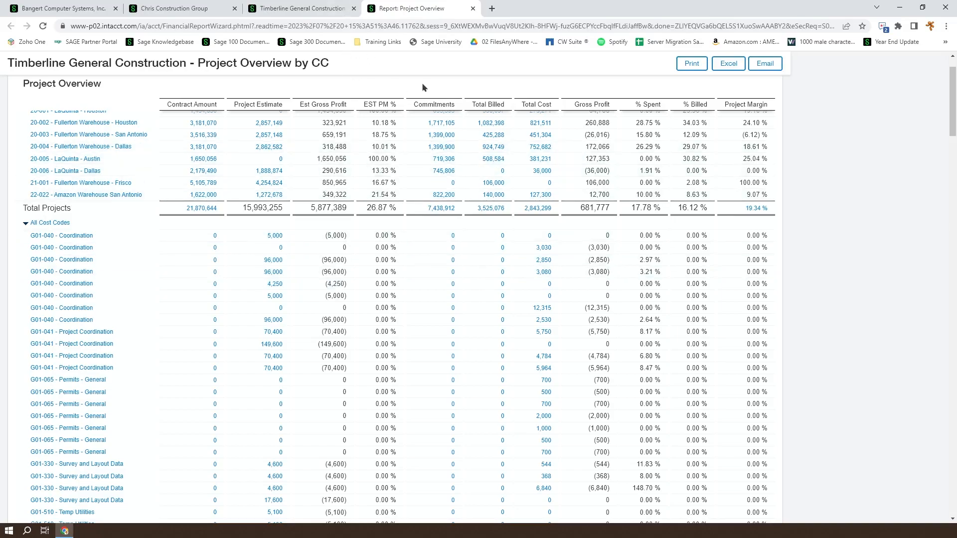
{"action": "left_click", "coordinate": [472, 8]}
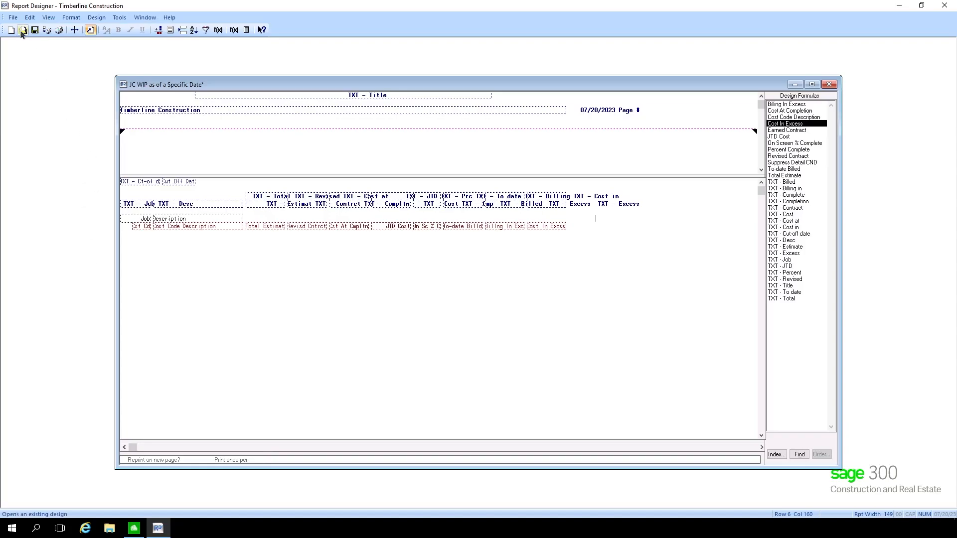
Step: Save the design under the new name JC WIP as of a Specific Date by CC
{"action": "left_click", "coordinate": [13, 17]}
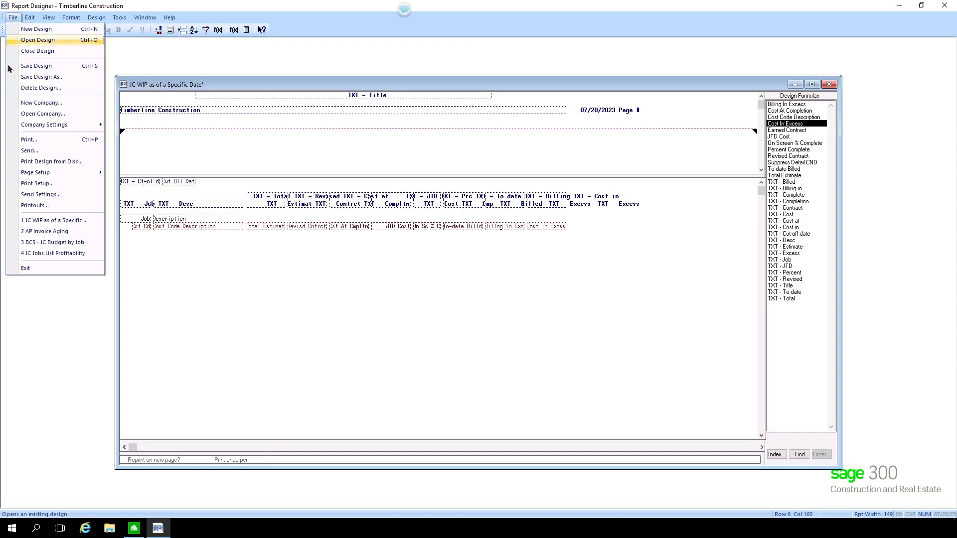
{"action": "left_click", "coordinate": [35, 78]}
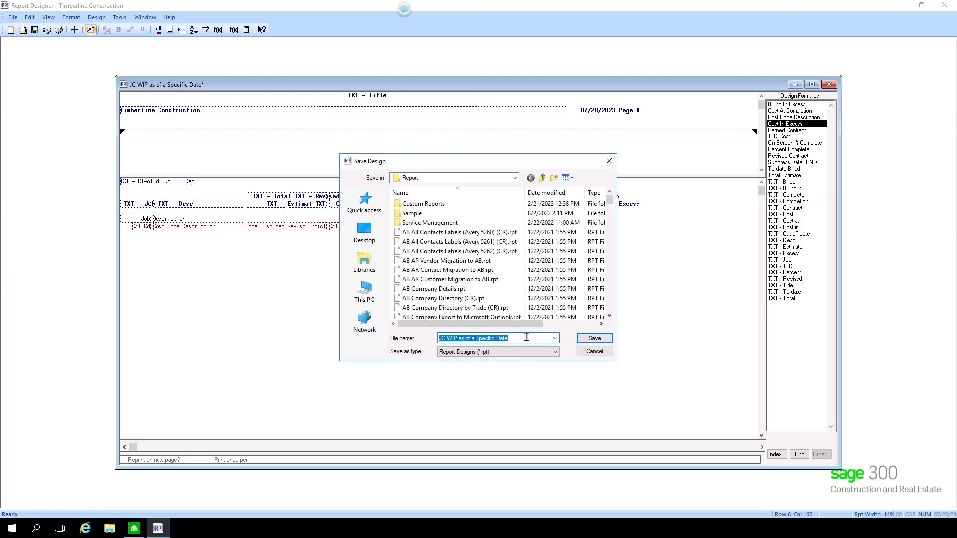
{"action": "left_click", "coordinate": [527, 338]}
{"action": "type", "text": "by CC"}
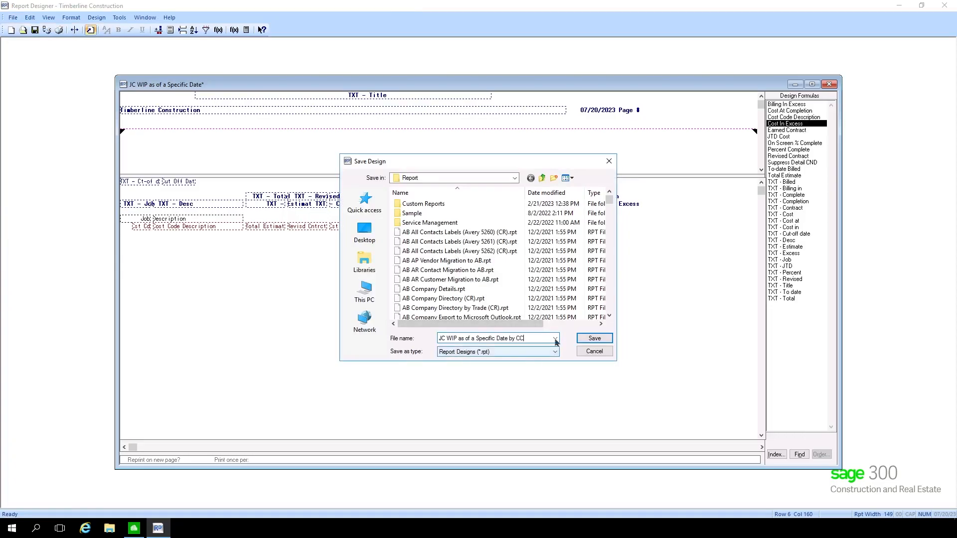
{"action": "left_click", "coordinate": [586, 342]}
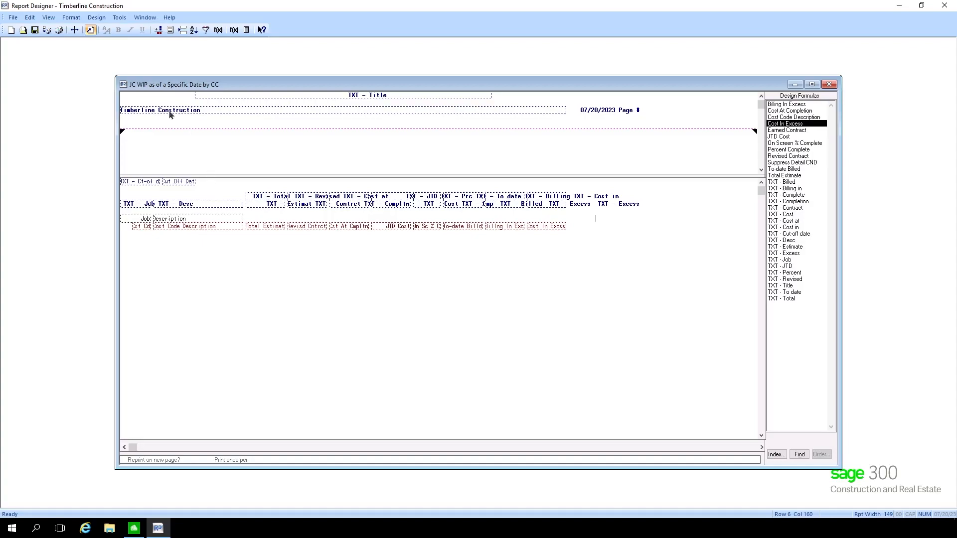
Step: Set the design's line spacing between cost codes to single
{"action": "left_click", "coordinate": [71, 17]}
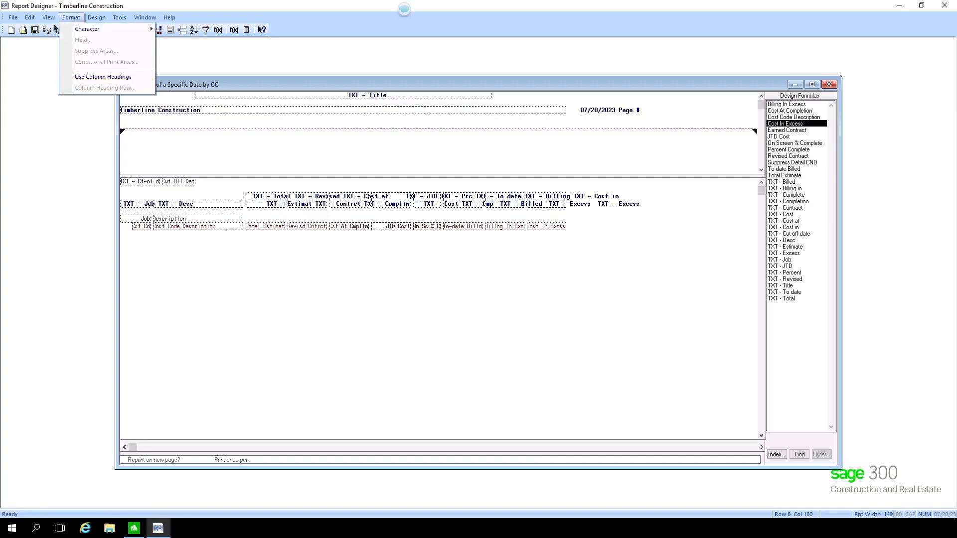
{"action": "mouse_move", "coordinate": [45, 19]}
{"action": "mouse_move", "coordinate": [97, 20]}
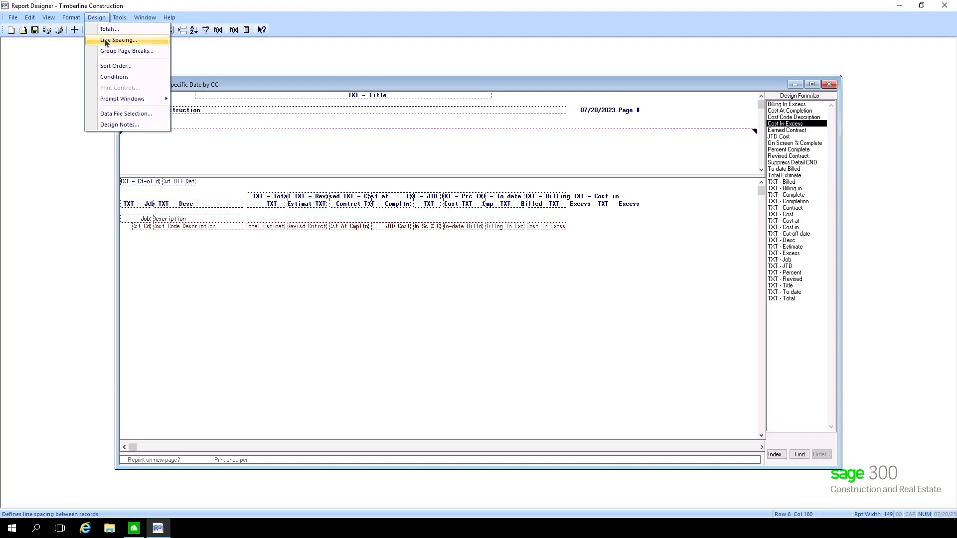
{"action": "left_click", "coordinate": [106, 41]}
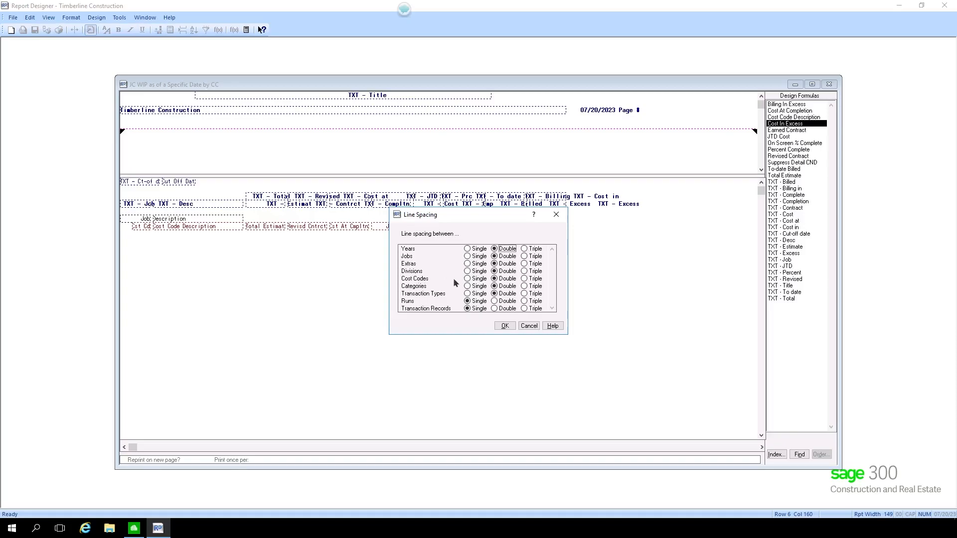
{"action": "left_click", "coordinate": [468, 279]}
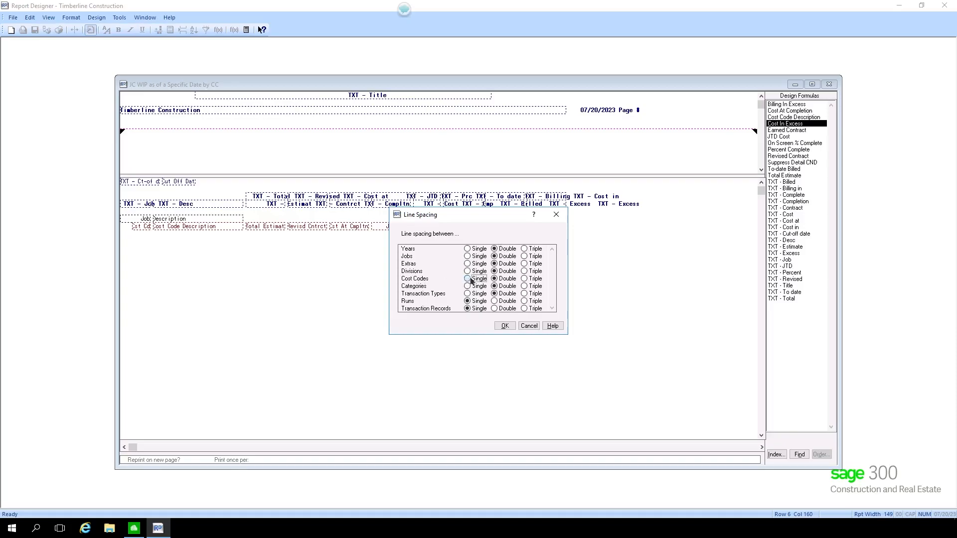
{"action": "left_click", "coordinate": [503, 327]}
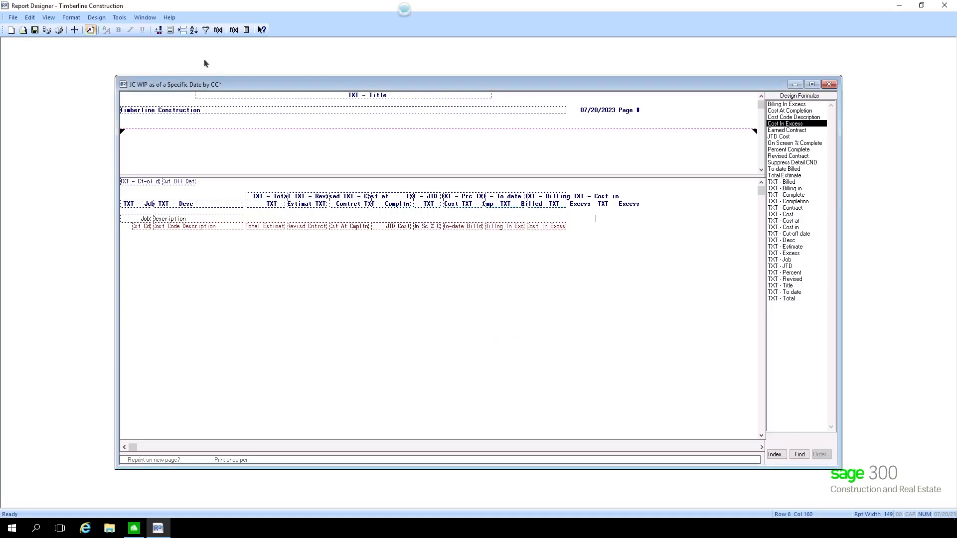
Step: Generate a print preview of the design with the cut-off date 07/20/2023
{"action": "left_click", "coordinate": [46, 30]}
{"action": "left_click", "coordinate": [510, 329]}
{"action": "type", "text": "072023"}
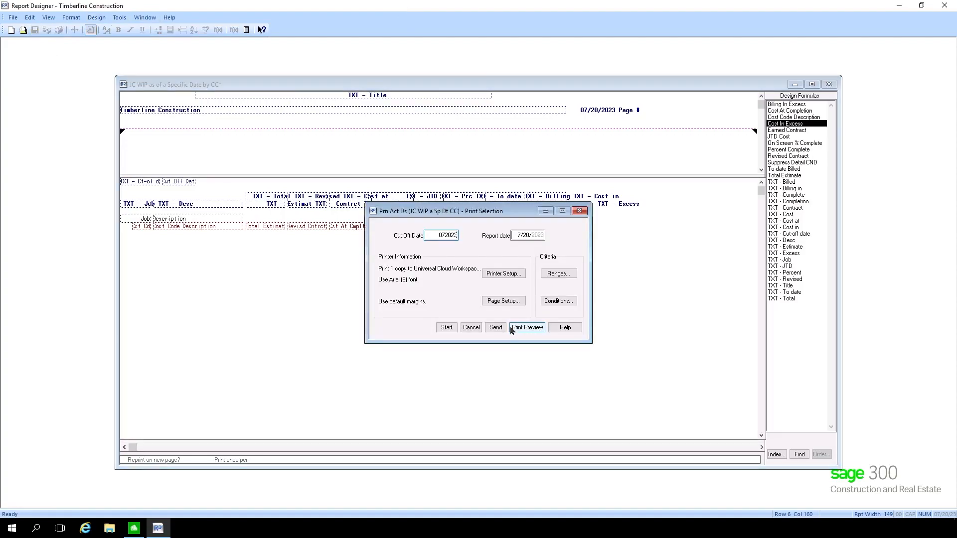
{"action": "left_click", "coordinate": [514, 327]}
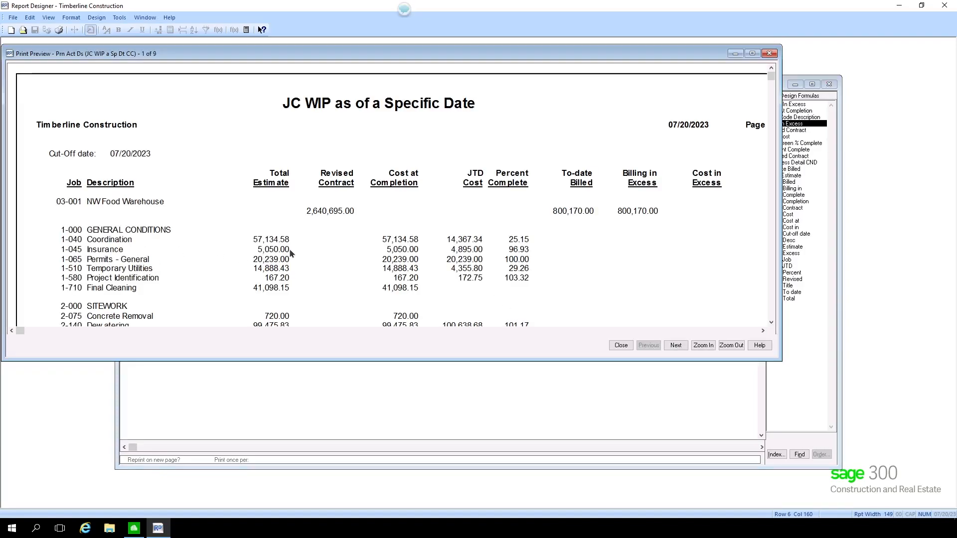
Step: Examine the job and cost code rows on the preview's first page, and close the preview and its print selection
{"action": "scroll", "coordinate": [279, 301], "scroll_direction": "down", "scroll_amount": 1}
{"action": "scroll", "coordinate": [273, 302], "scroll_direction": "down", "scroll_amount": 5}
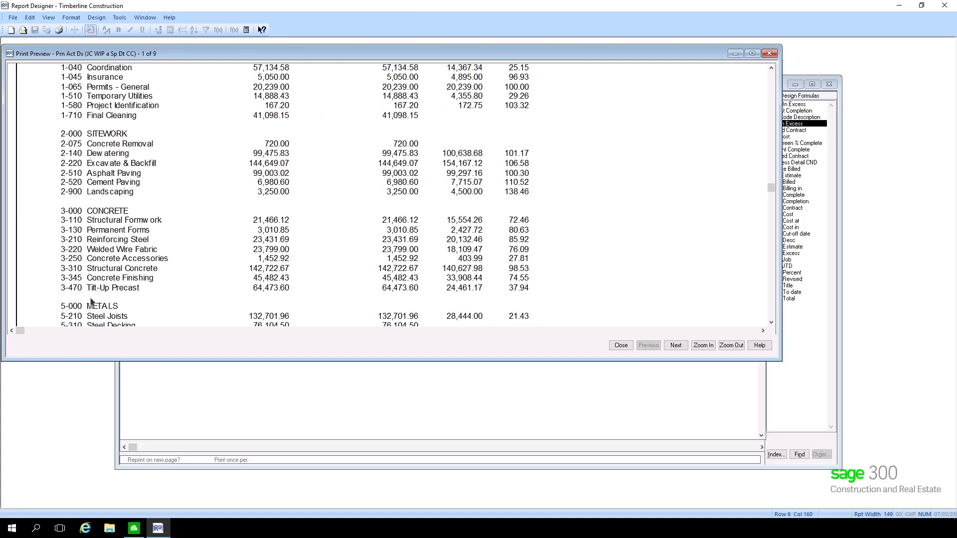
{"action": "scroll", "coordinate": [109, 295], "scroll_direction": "down", "scroll_amount": 3}
{"action": "scroll", "coordinate": [109, 295], "scroll_direction": "down", "scroll_amount": 4}
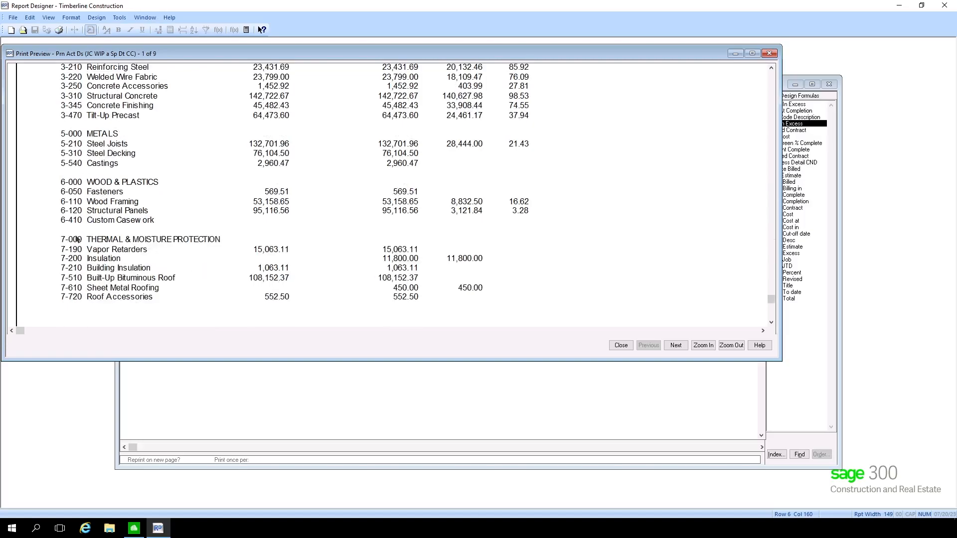
{"action": "scroll", "coordinate": [167, 260], "scroll_direction": "up", "scroll_amount": 12}
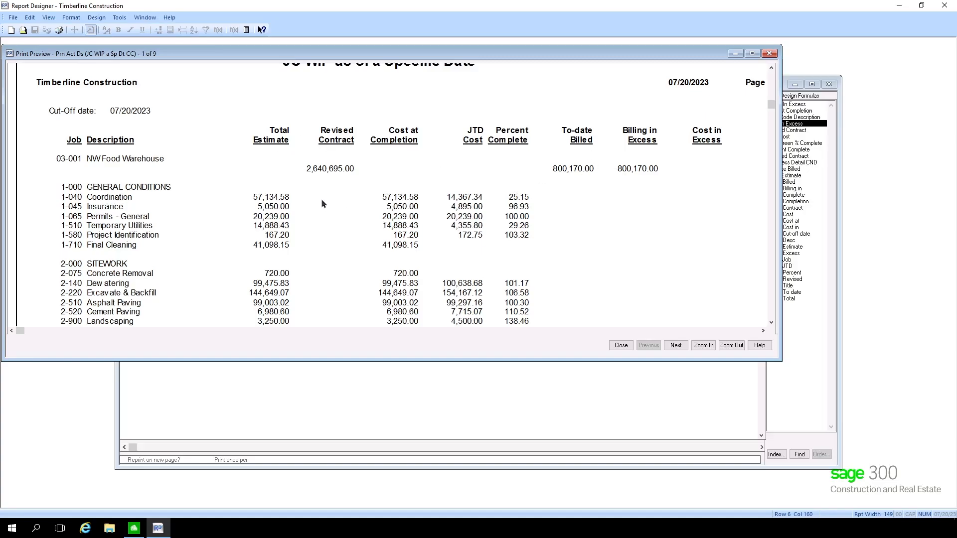
{"action": "scroll", "coordinate": [587, 201], "scroll_direction": "down", "scroll_amount": 3}
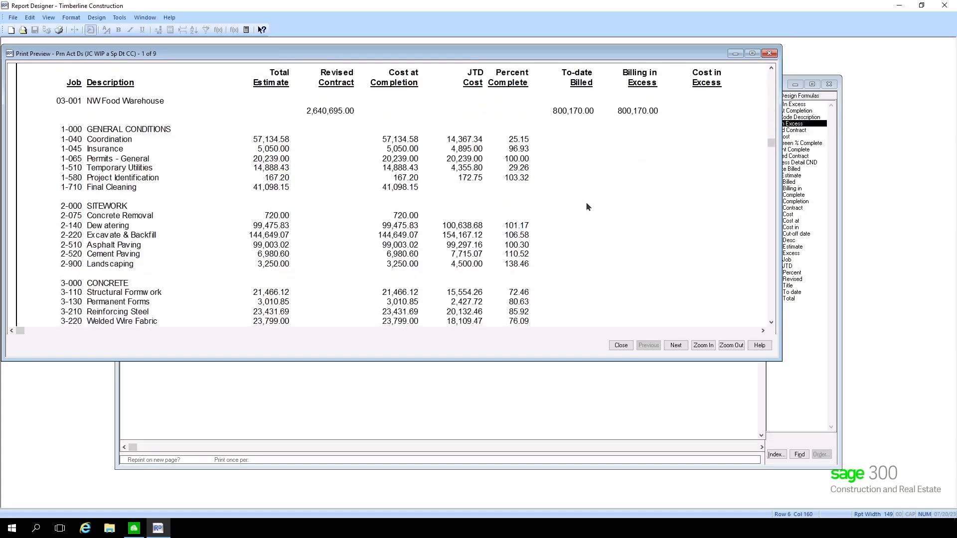
{"action": "scroll", "coordinate": [581, 207], "scroll_direction": "up", "scroll_amount": 5}
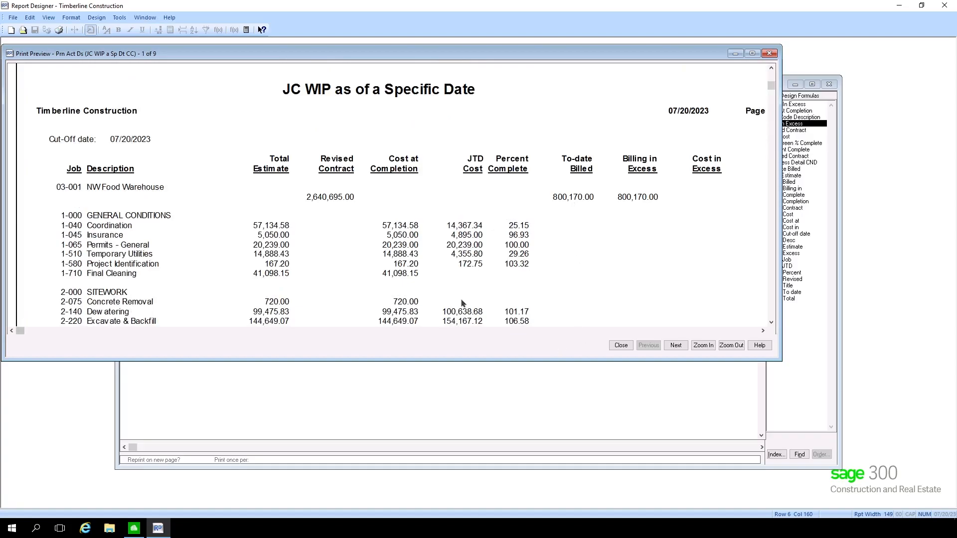
{"action": "scroll", "coordinate": [342, 228], "scroll_direction": "down", "scroll_amount": 2}
{"action": "scroll", "coordinate": [342, 228], "scroll_direction": "down", "scroll_amount": 2}
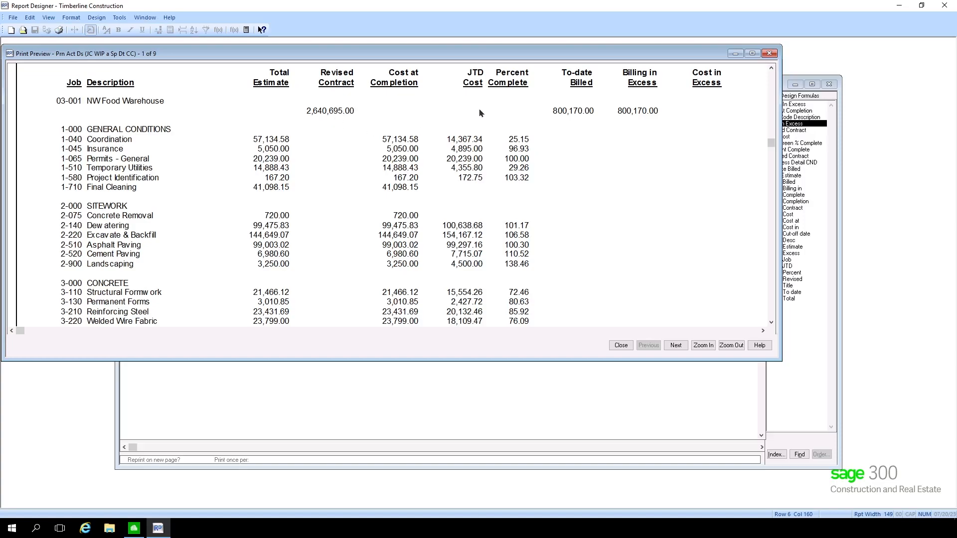
{"action": "left_click", "coordinate": [622, 346]}
{"action": "left_click", "coordinate": [471, 327]}
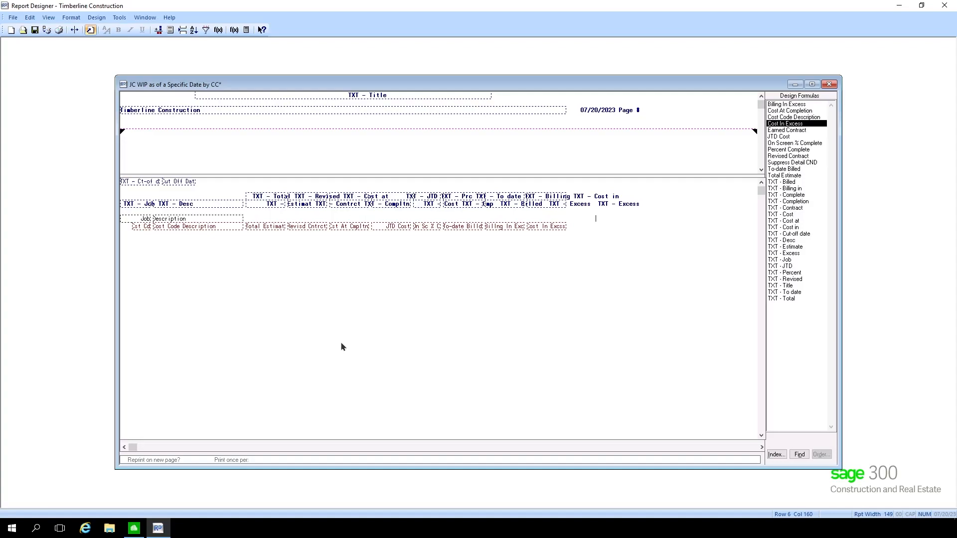
Step: Move the Revised Contract and To-date Billed fields up from the cost code row to the job row
{"action": "left_click", "coordinate": [312, 222]}
{"action": "left_click", "coordinate": [302, 229]}
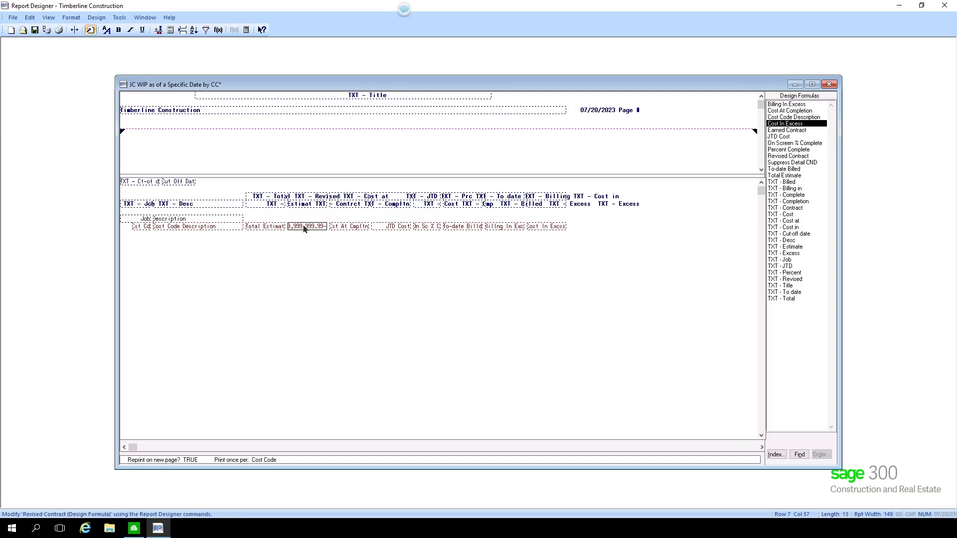
{"action": "left_click", "coordinate": [304, 221]}
{"action": "left_click_drag", "start_coordinate": [458, 229], "coordinate": [461, 216]}
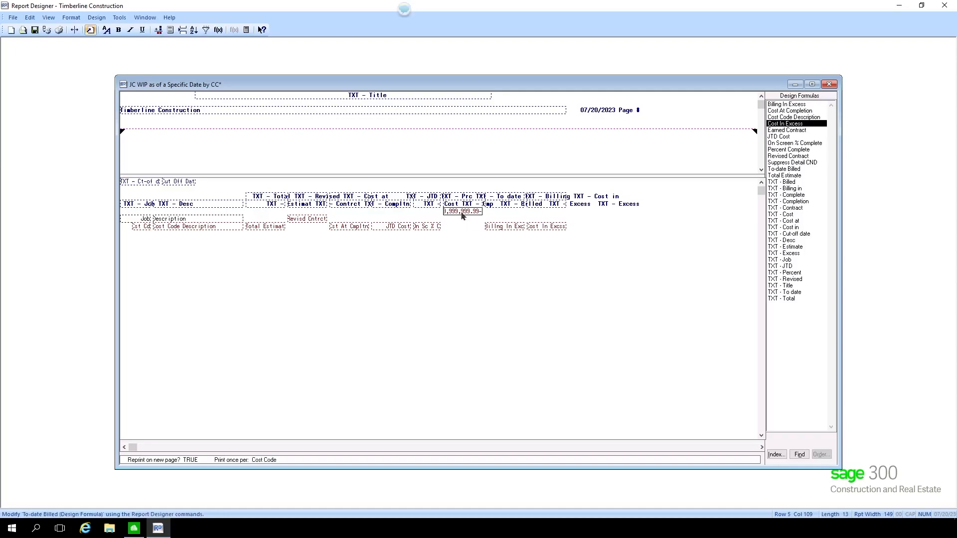
{"action": "left_click", "coordinate": [464, 222]}
{"action": "left_click", "coordinate": [463, 223]}
Step: Preview the design again with the cut-off date 07/20/2023, check the job row's amounts, and close the preview
{"action": "left_click", "coordinate": [46, 29]}
{"action": "left_click", "coordinate": [507, 329]}
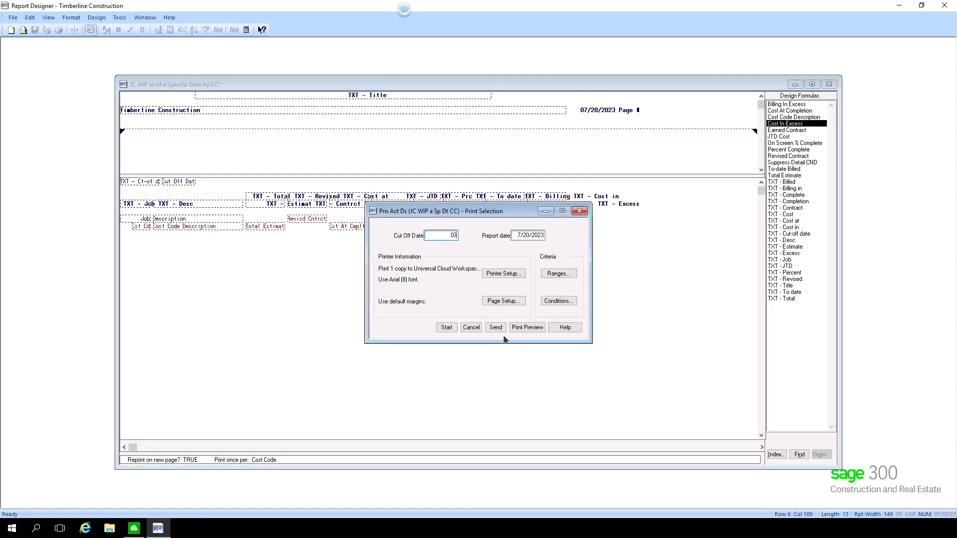
{"action": "left_click", "coordinate": [528, 328]}
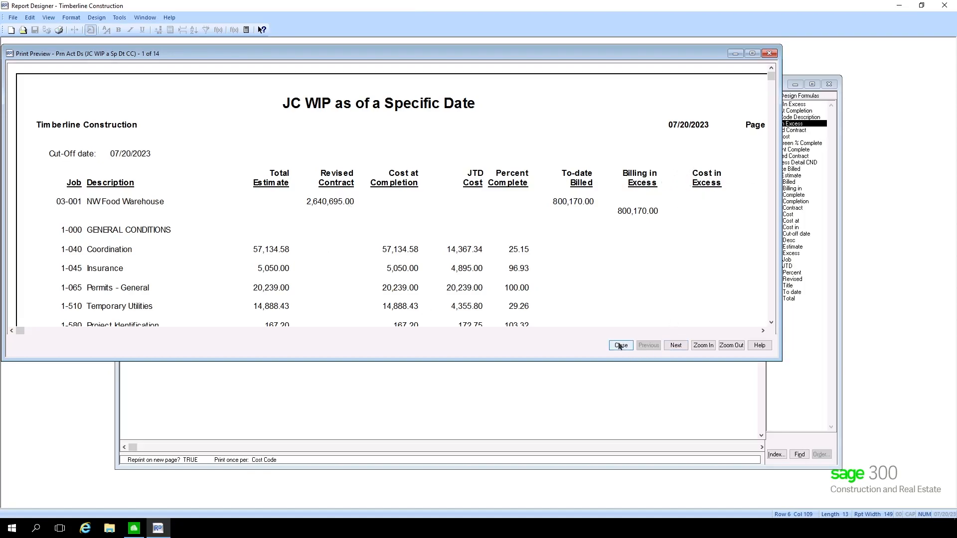
{"action": "left_click", "coordinate": [466, 329]}
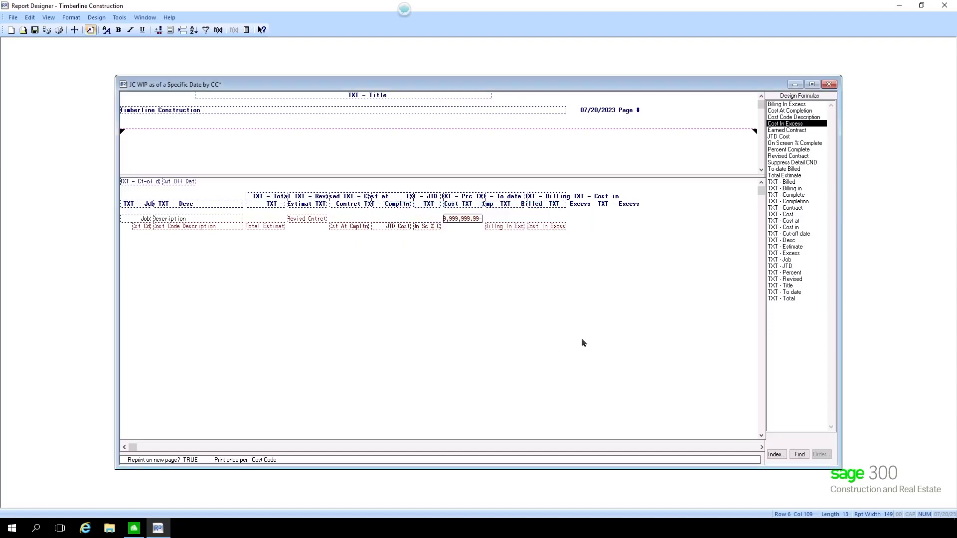
{"action": "left_click", "coordinate": [544, 198]}
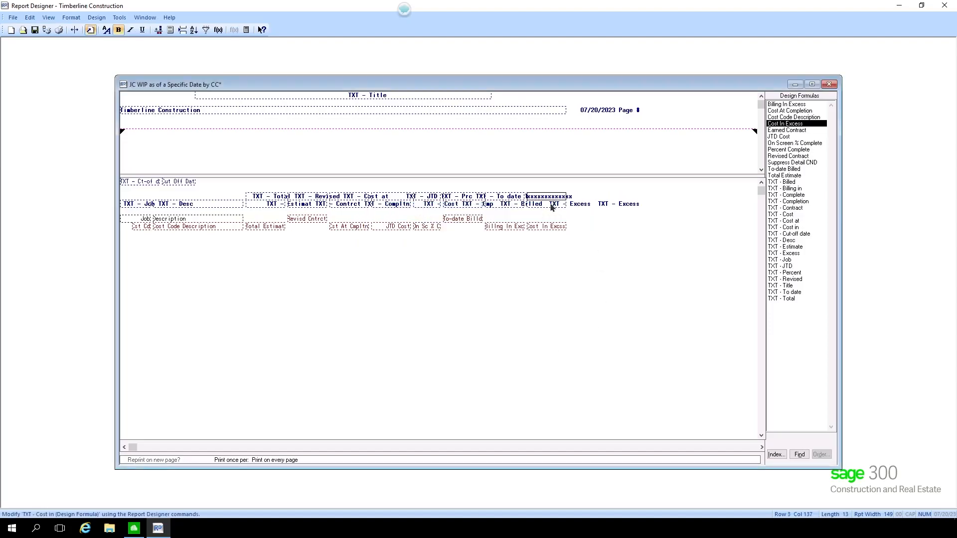
{"action": "left_click", "coordinate": [552, 207]}
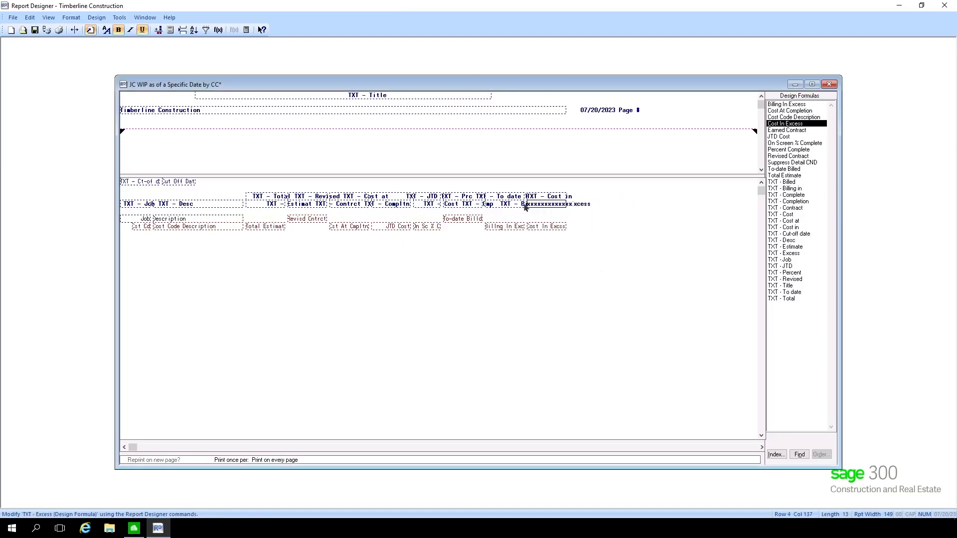
{"action": "left_click", "coordinate": [543, 198]}
{"action": "left_click", "coordinate": [543, 204]}
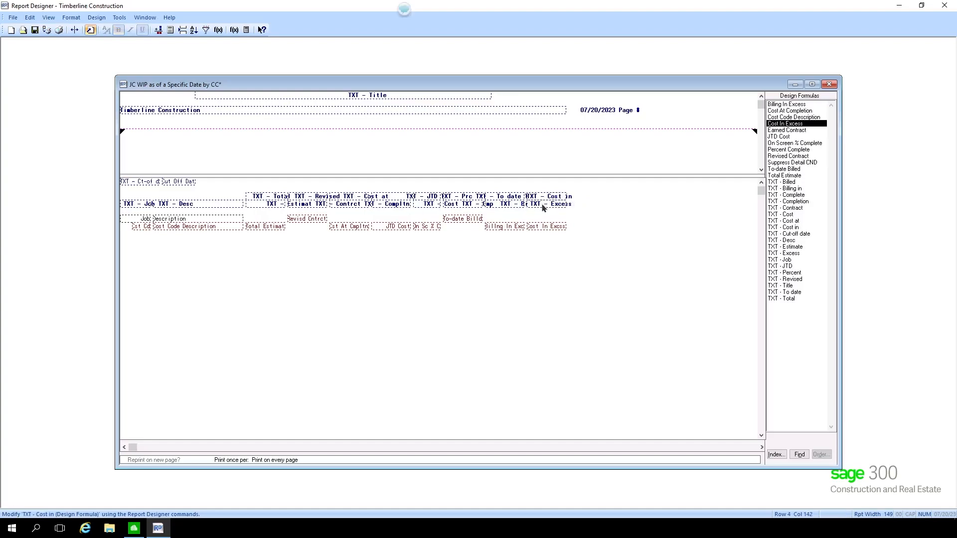
{"action": "left_click", "coordinate": [546, 199]}
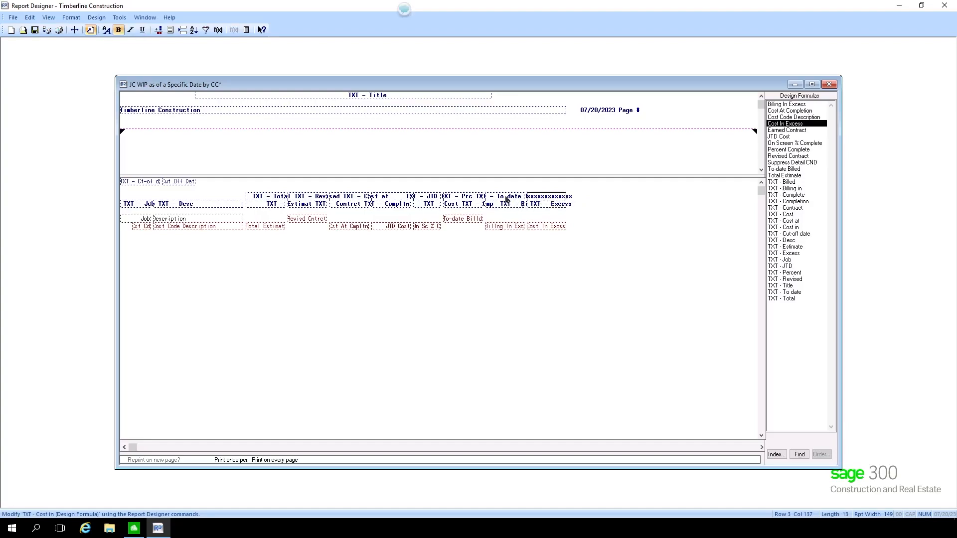
{"action": "left_click", "coordinate": [505, 196]}
{"action": "left_click_drag", "start_coordinate": [579, 205], "coordinate": [519, 196]}
{"action": "left_click", "coordinate": [587, 235]}
Step: Delete the block holding the Billing In Excess and Cost In Excess columns with their headings
{"action": "left_click_drag", "start_coordinate": [573, 228], "coordinate": [484, 199]}
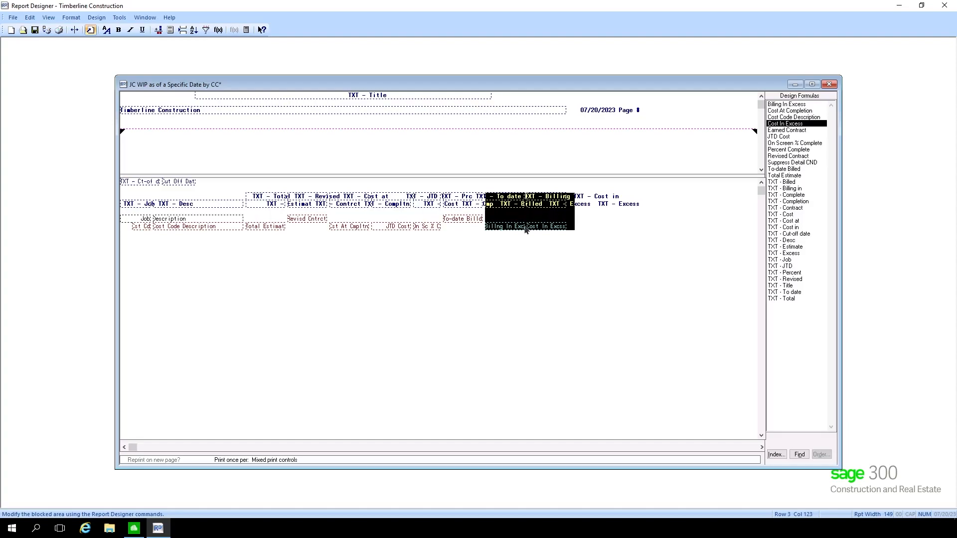
{"action": "key", "text": "Delete"}
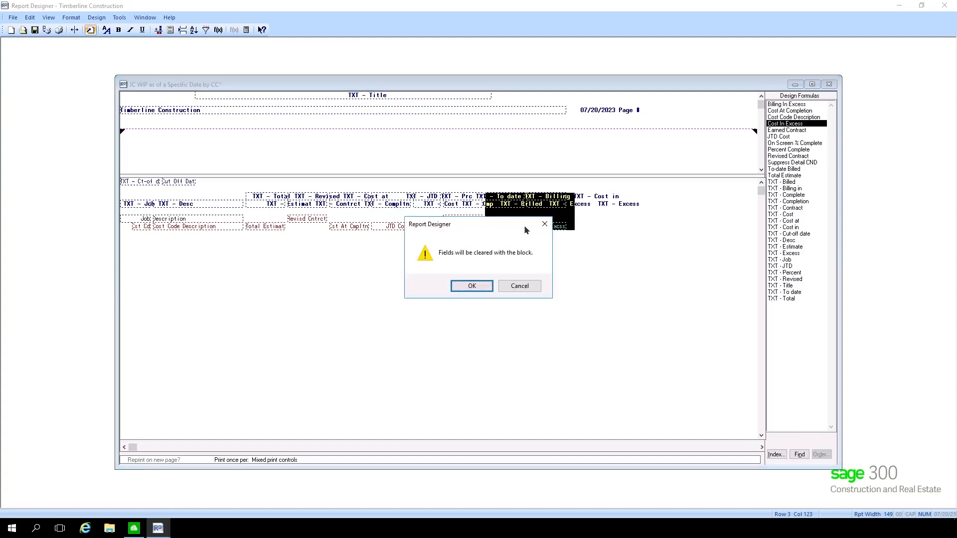
{"action": "left_click", "coordinate": [472, 286]}
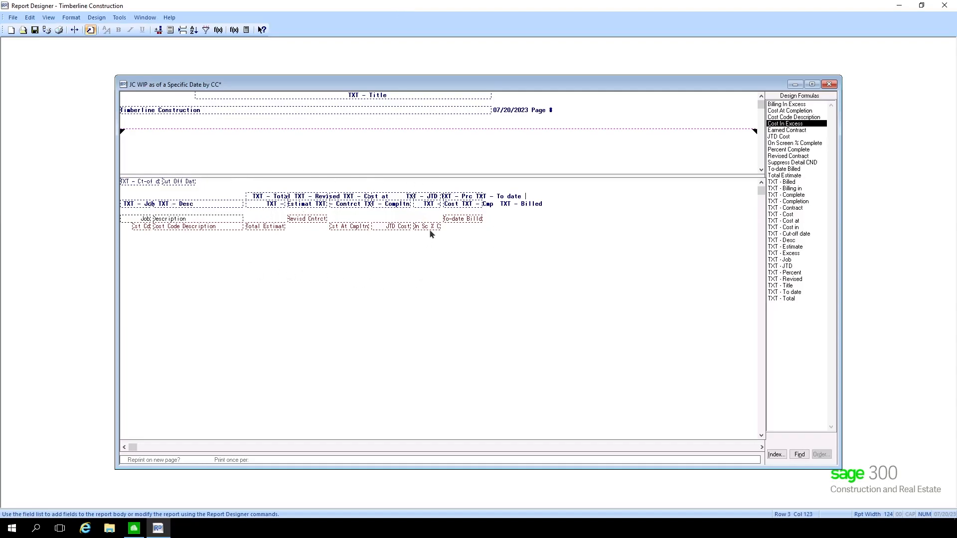
Step: Open the design's formula list and copy the Total Estimate formula to a new design formula named Total Estimate Job
{"action": "left_click", "coordinate": [415, 229]}
{"action": "left_click", "coordinate": [423, 220]}
{"action": "left_click", "coordinate": [118, 20]}
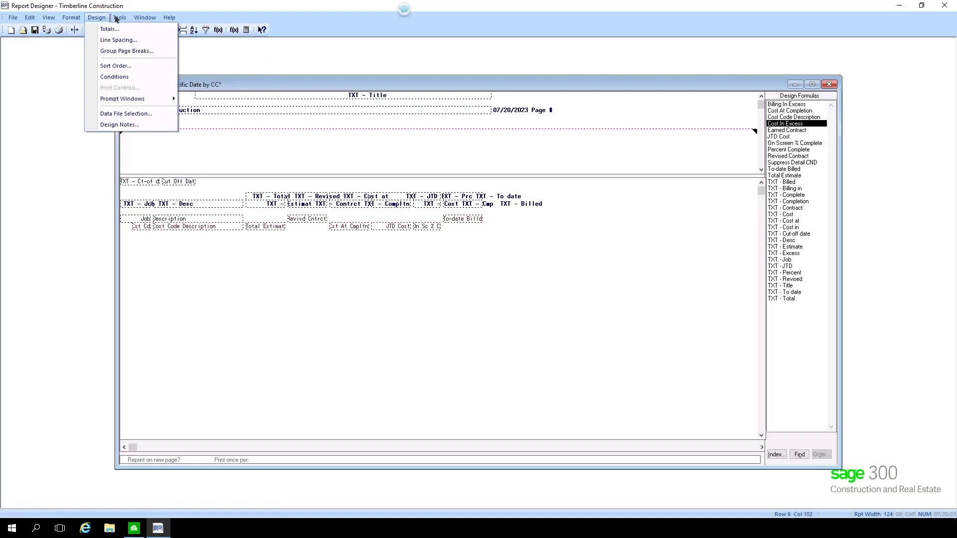
{"action": "left_click", "coordinate": [130, 78]}
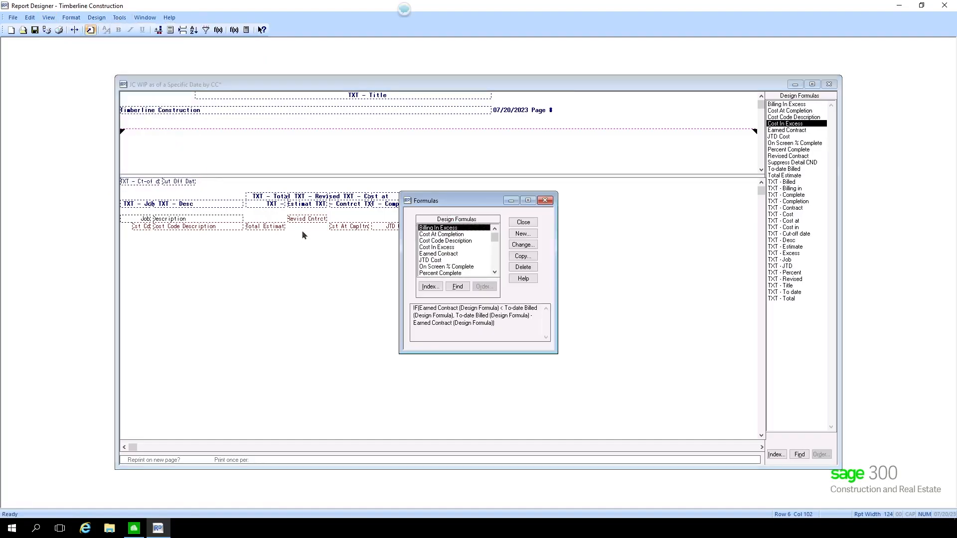
{"action": "left_click_drag", "start_coordinate": [461, 201], "coordinate": [557, 221]}
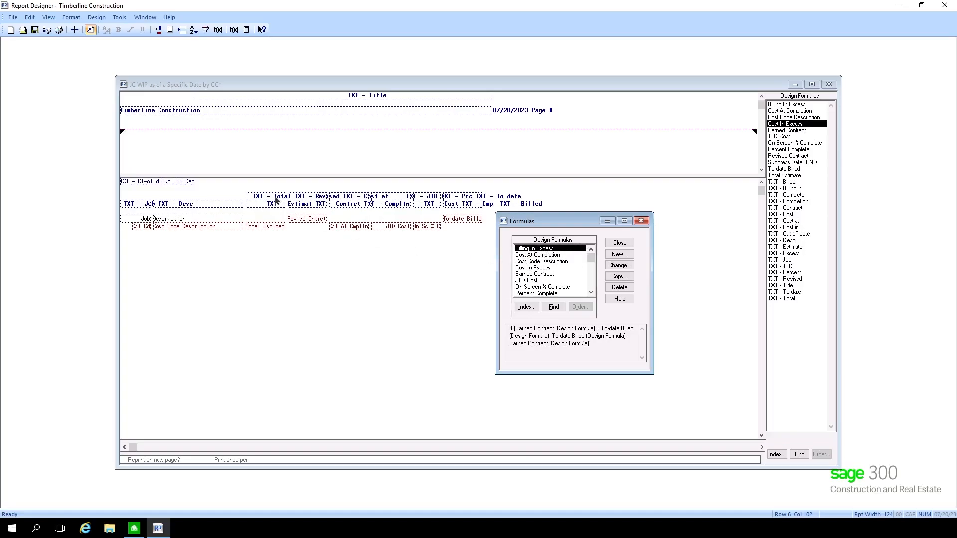
{"action": "scroll", "coordinate": [543, 275], "scroll_direction": "down", "scroll_amount": 2}
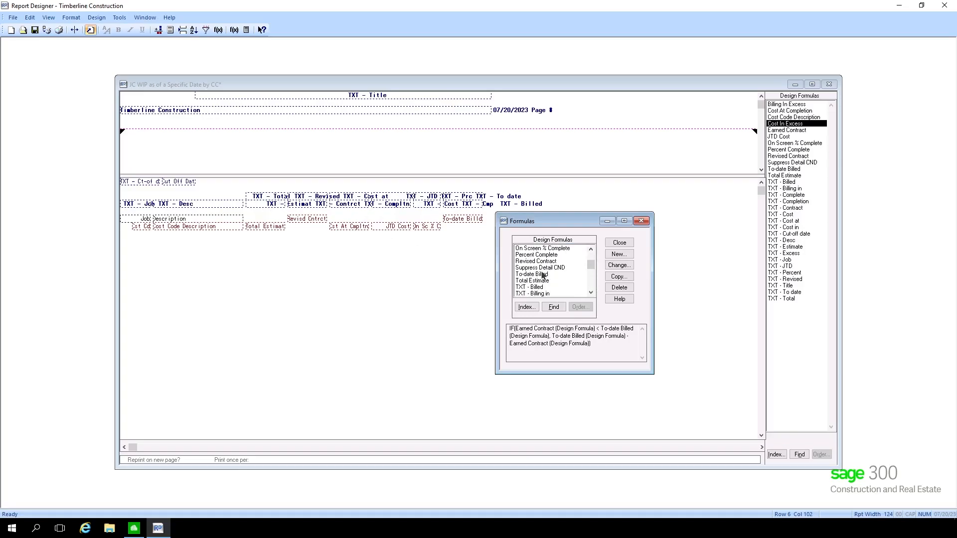
{"action": "left_click", "coordinate": [532, 281]}
{"action": "left_click", "coordinate": [620, 276]}
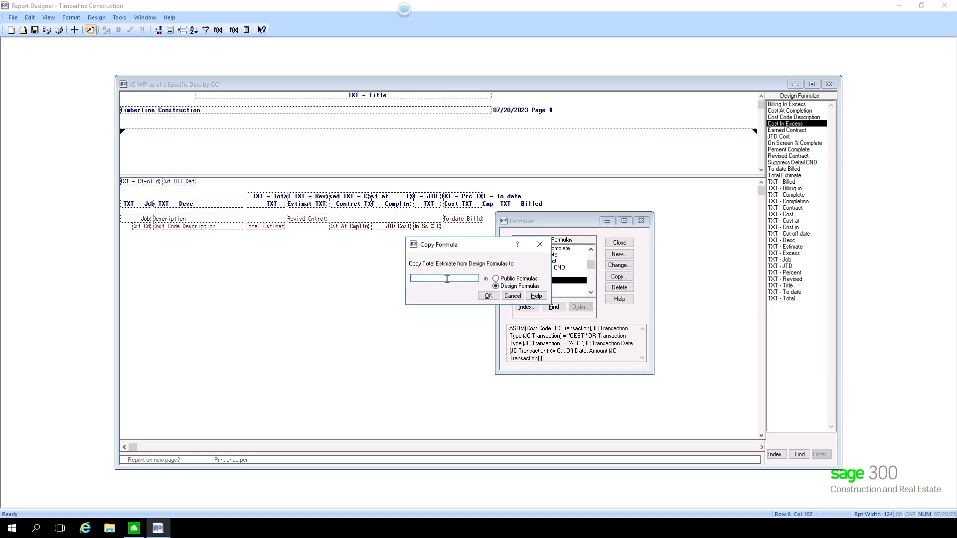
{"action": "type", "text": "Total Estimate Job"}
{"action": "left_click", "coordinate": [488, 295]}
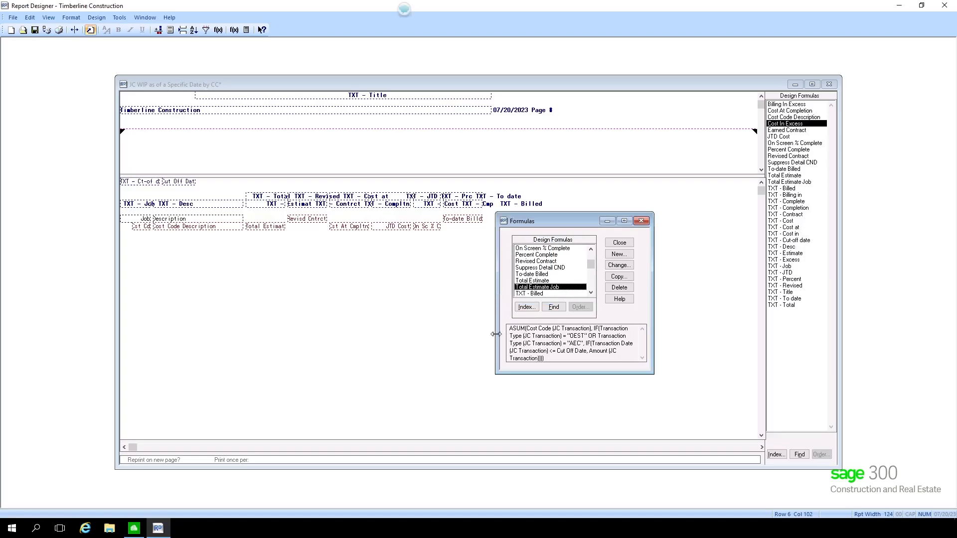
Step: Edit the Total Estimate Job formula so that its ASUM accumulates by the Job field, and accept the change
{"action": "left_click", "coordinate": [619, 265]}
{"action": "left_click", "coordinate": [410, 264]}
{"action": "key", "text": "Delete"}
{"action": "left_click", "coordinate": [528, 228]}
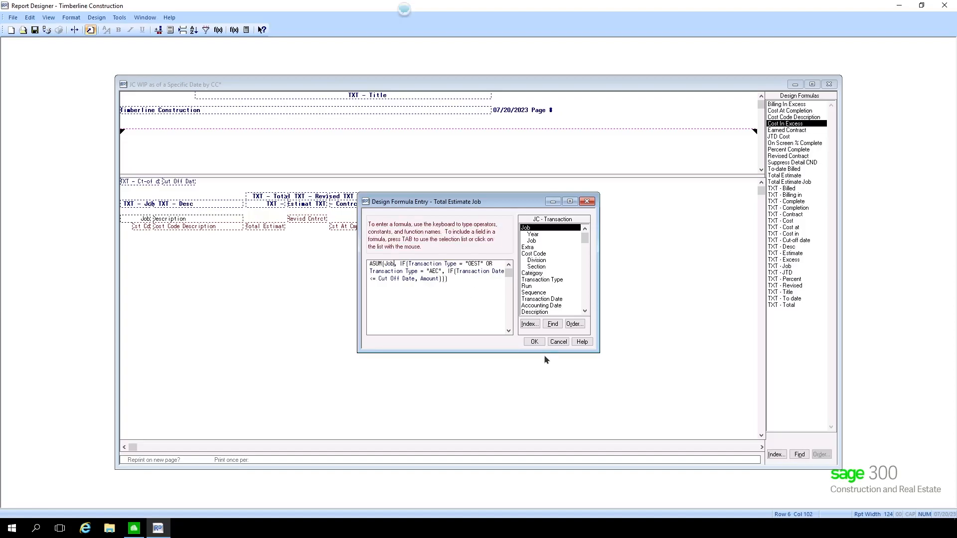
{"action": "left_click", "coordinate": [534, 342]}
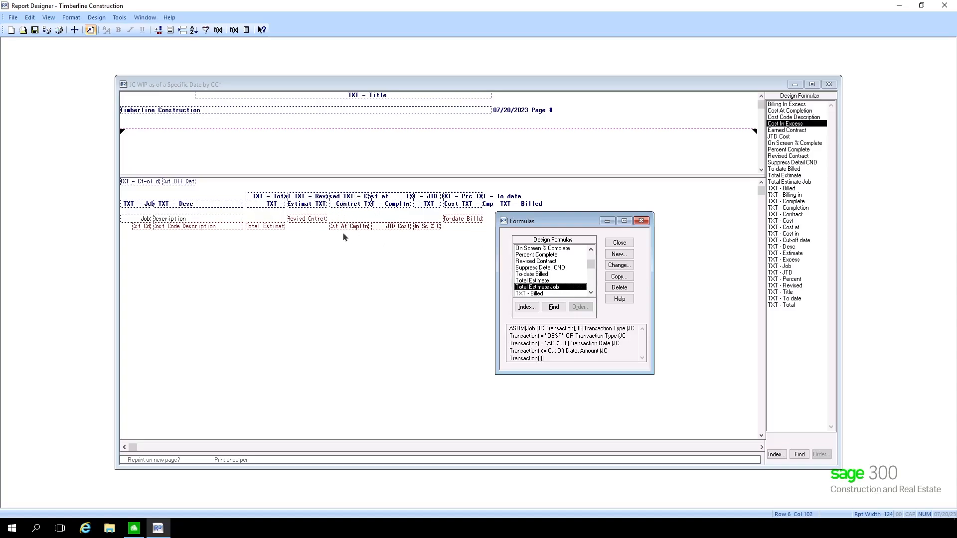
Step: Review the Cost At Completion and JTD Cost formulas, and copy JTD Cost to a new design formula named JTD Cost Job
{"action": "scroll", "coordinate": [571, 284], "scroll_direction": "up", "scroll_amount": 2}
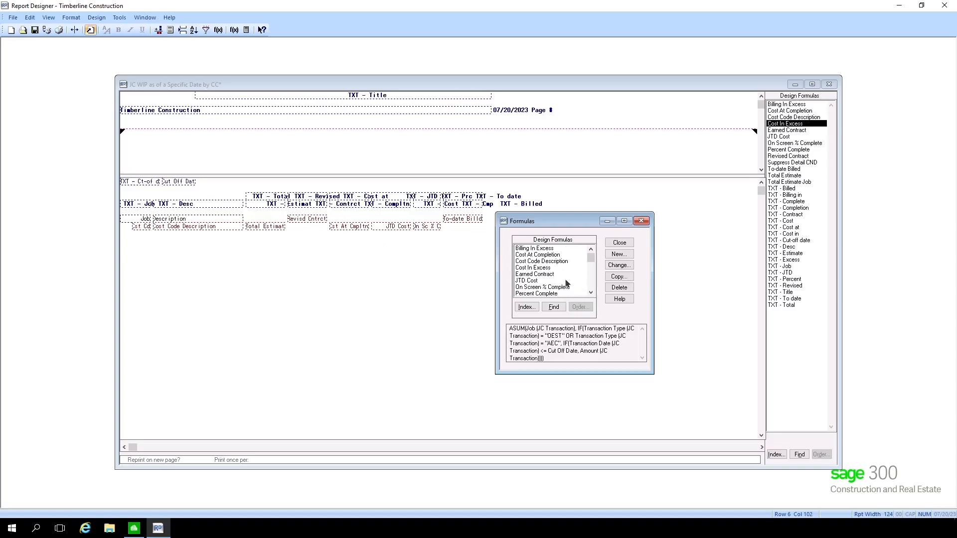
{"action": "left_click", "coordinate": [542, 255]}
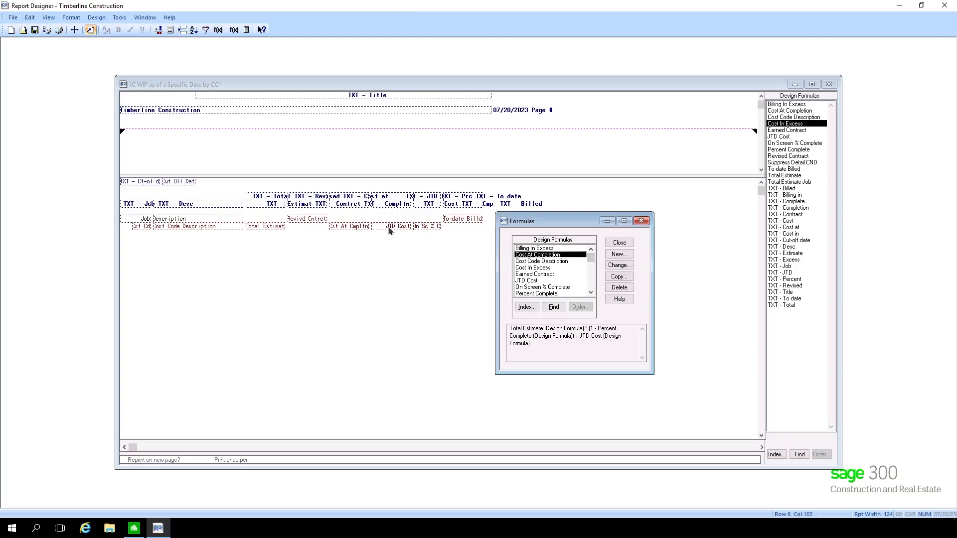
{"action": "left_click", "coordinate": [529, 282]}
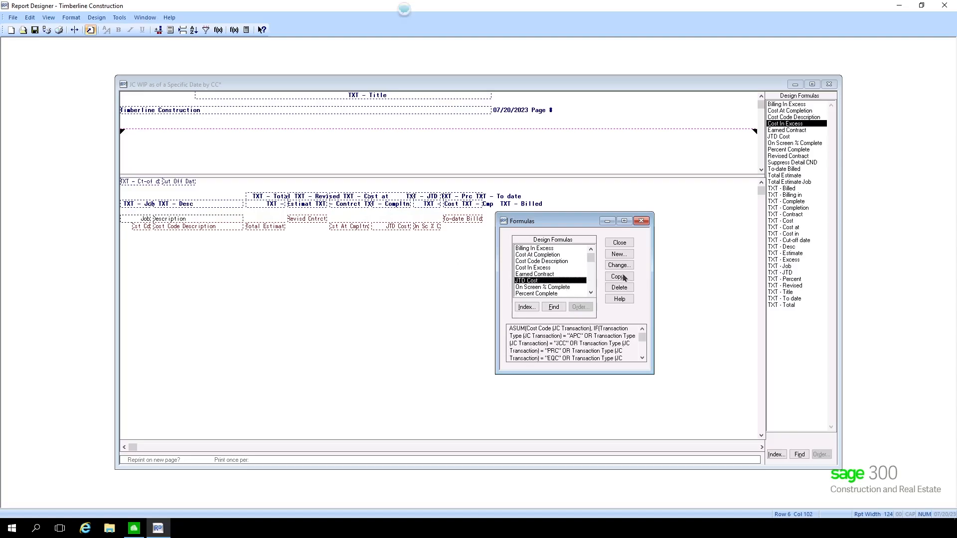
{"action": "left_click", "coordinate": [619, 266]}
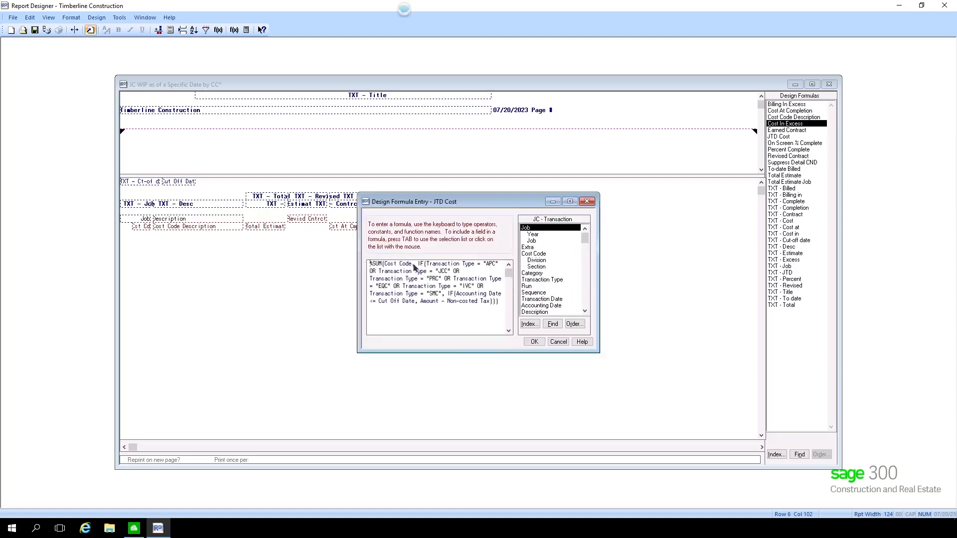
{"action": "left_click", "coordinate": [558, 343]}
{"action": "left_click", "coordinate": [618, 277]}
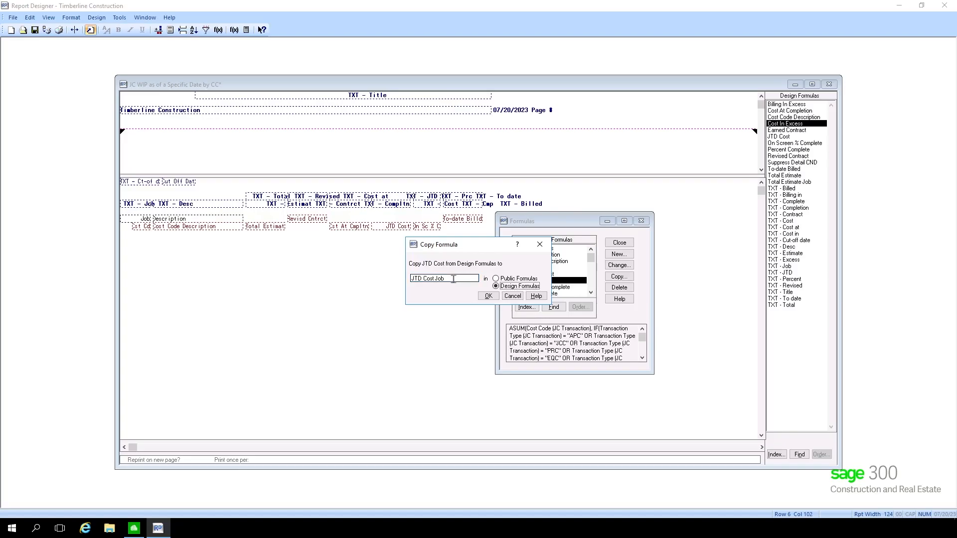
{"action": "left_click", "coordinate": [487, 297]}
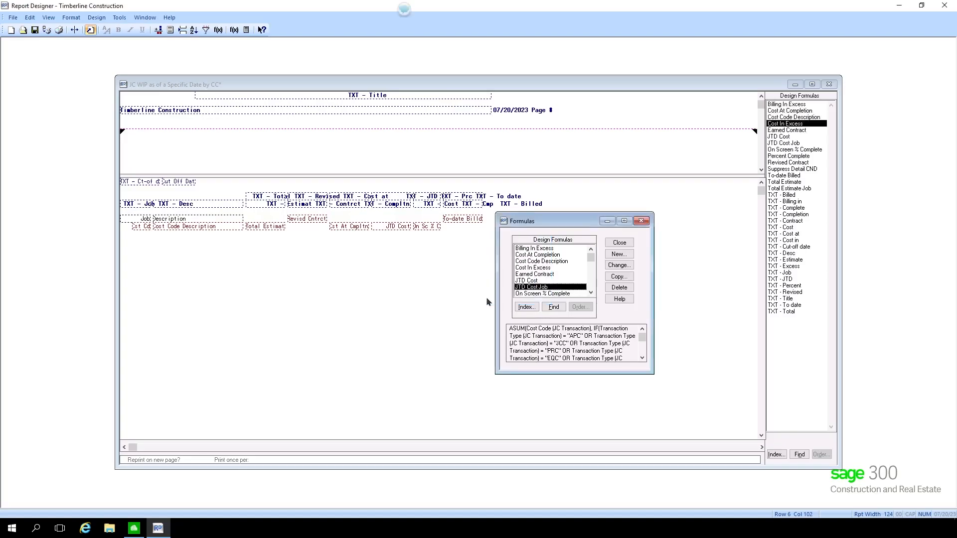
Step: Edit the JTD Cost Job formula so that its ASUM accumulates by the Job field, and accept the change
{"action": "left_click", "coordinate": [618, 265]}
{"action": "left_click", "coordinate": [413, 264]}
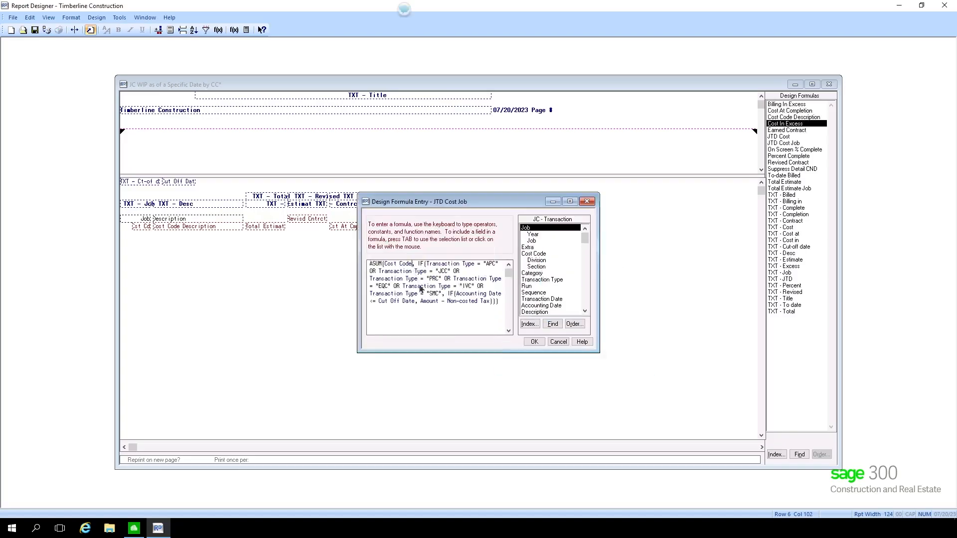
{"action": "key", "text": "BackSpace"}
{"action": "left_click", "coordinate": [526, 228]}
{"action": "double_click", "coordinate": [526, 229]}
{"action": "left_click", "coordinate": [534, 342]}
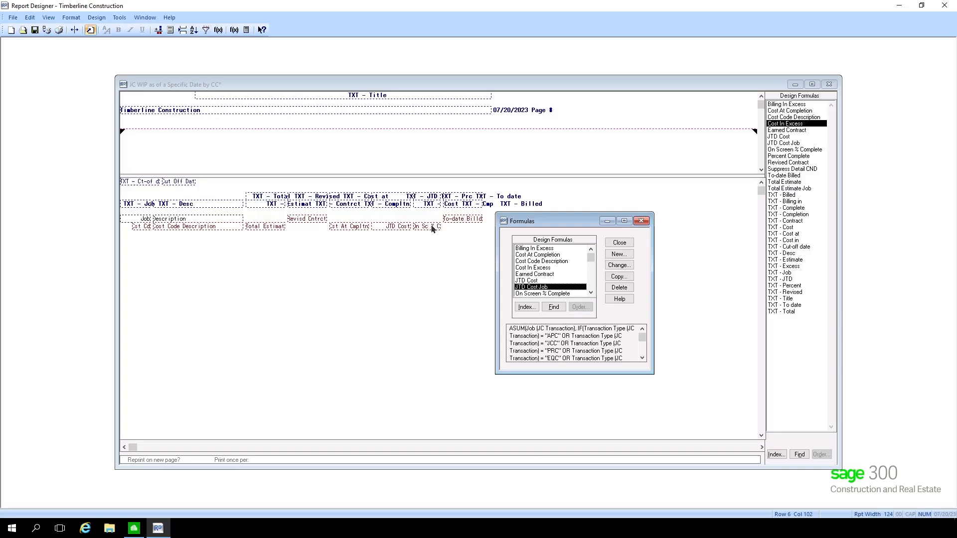
Step: Copy the On Screen % Complete formula to a new design formula named Pct Comp Job
{"action": "left_click", "coordinate": [553, 295]}
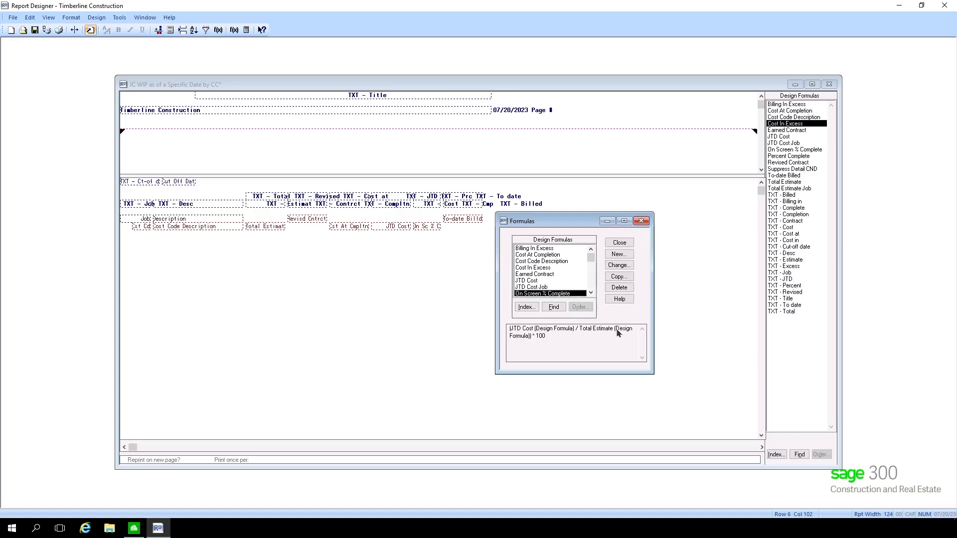
{"action": "scroll", "coordinate": [544, 278], "scroll_direction": "down", "scroll_amount": 5}
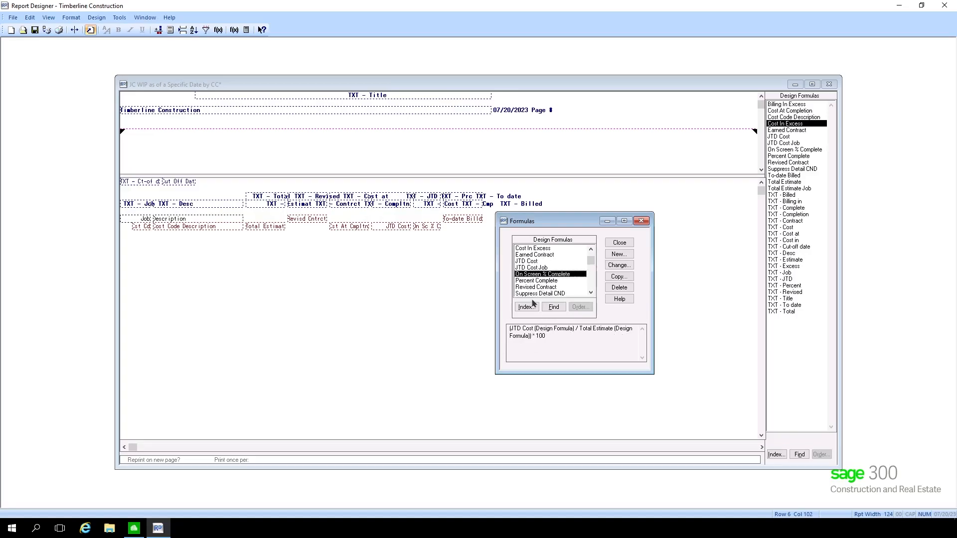
{"action": "scroll", "coordinate": [541, 277], "scroll_direction": "up", "scroll_amount": 2}
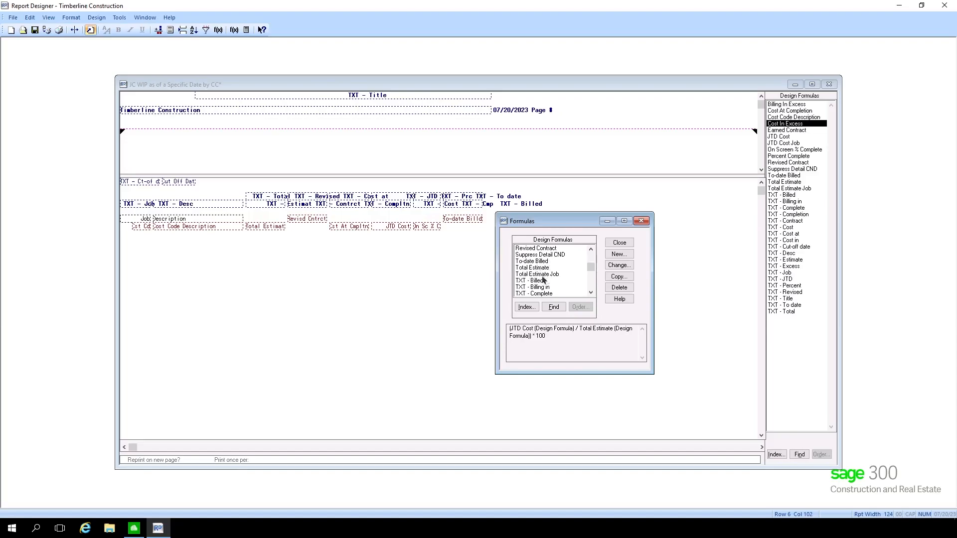
{"action": "left_click", "coordinate": [618, 277]}
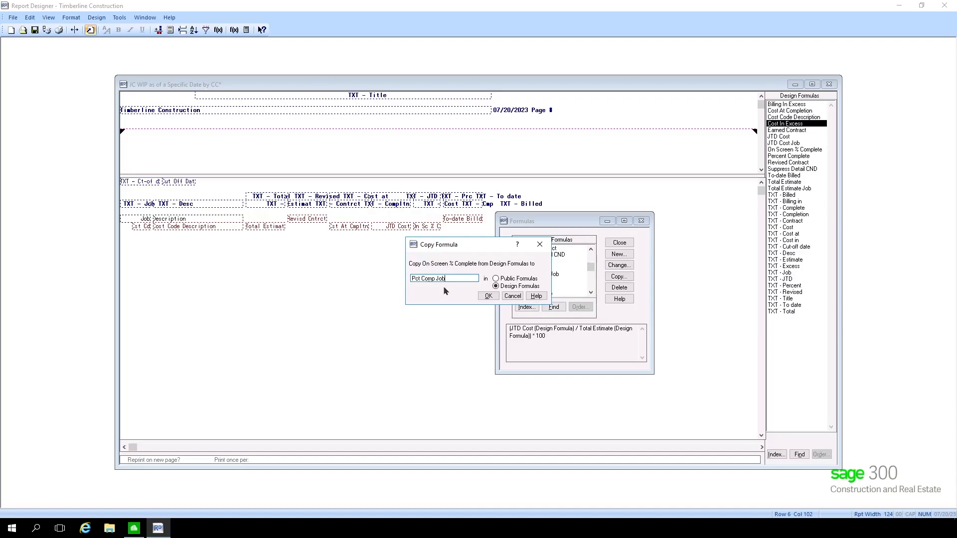
{"action": "left_click", "coordinate": [488, 296]}
Step: In the Pct Comp Job formula, replace the JTD Cost field with the JTD Cost Job design formula
{"action": "left_click", "coordinate": [626, 266]}
{"action": "left_click", "coordinate": [398, 266]}
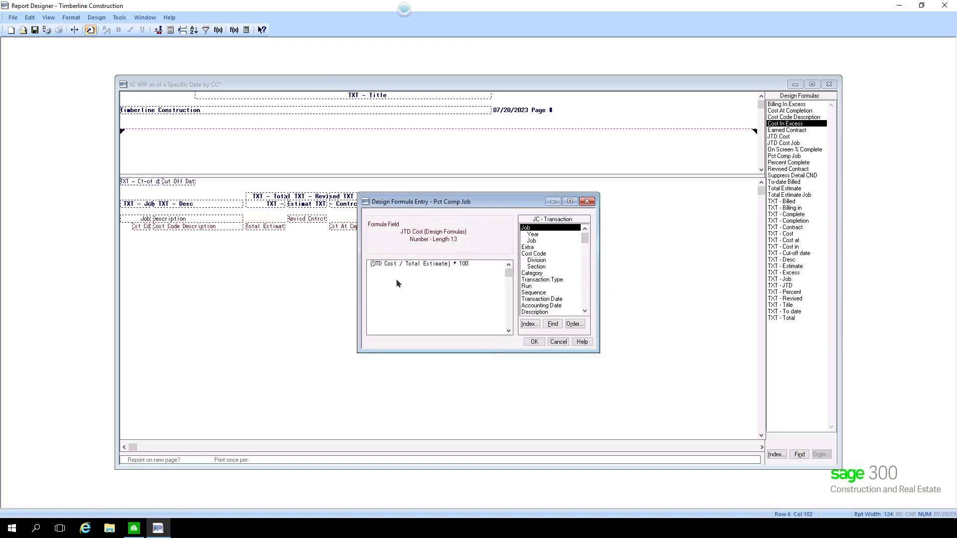
{"action": "left_click", "coordinate": [530, 324]}
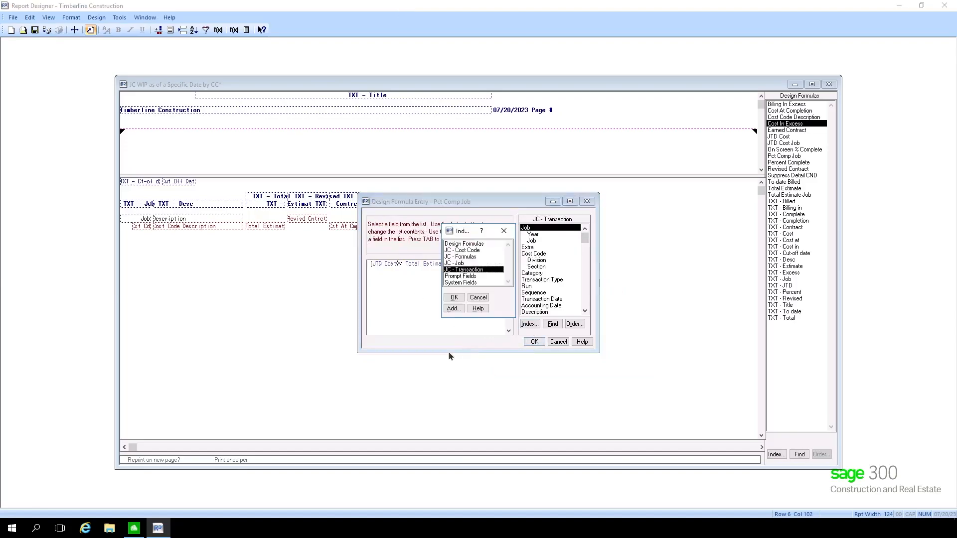
{"action": "double_click", "coordinate": [464, 244]}
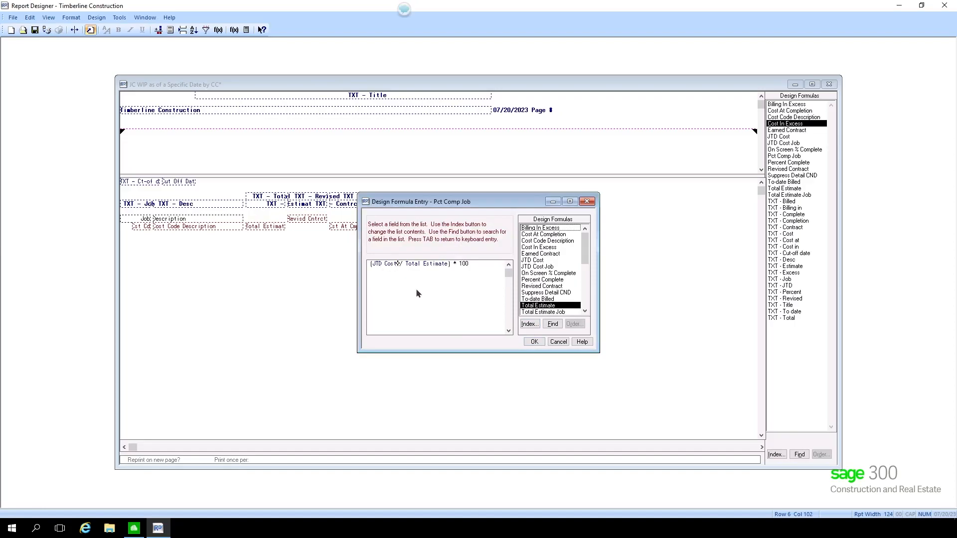
{"action": "left_click", "coordinate": [401, 276]}
{"action": "key", "text": "BackSpace"}
{"action": "key", "text": "BackSpace"}
{"action": "key", "text": "BackSpace"}
{"action": "key", "text": "BackSpace"}
{"action": "key", "text": "BackSpace"}
{"action": "key", "text": "BackSpace"}
{"action": "key", "text": "BackSpace"}
{"action": "key", "text": "BackSpace"}
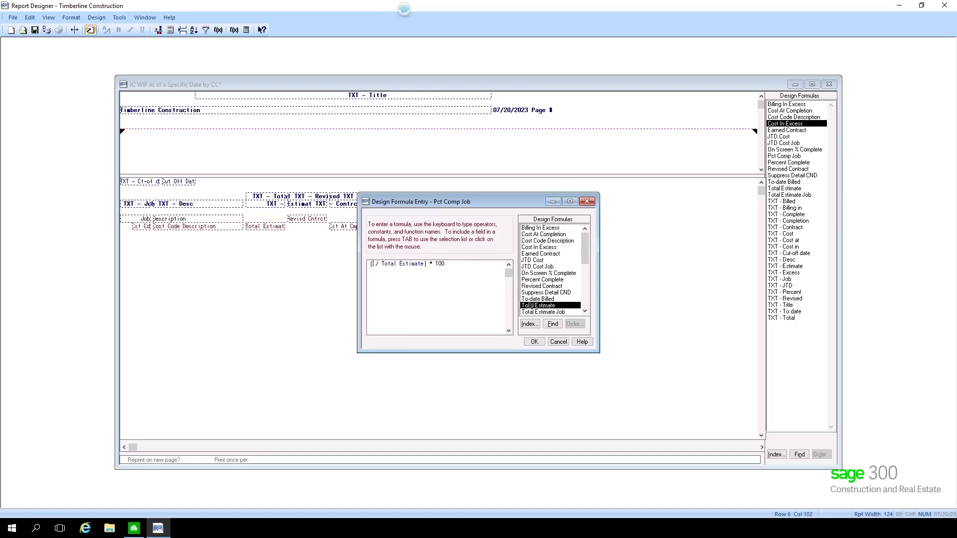
{"action": "left_click", "coordinate": [543, 267]}
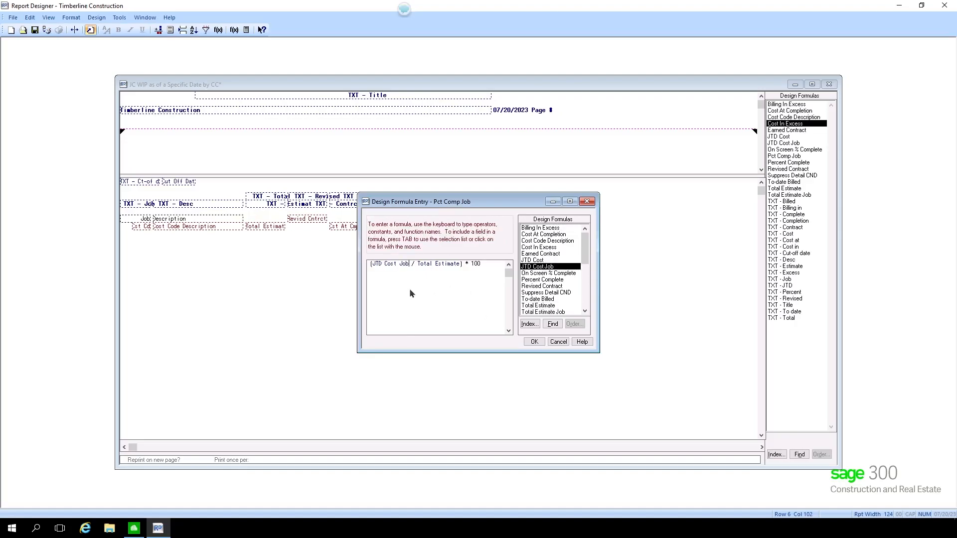
Step: Replace Total Estimate with Total Estimate Job in the Pct Comp Job formula and save the formula
{"action": "left_click", "coordinate": [459, 265]}
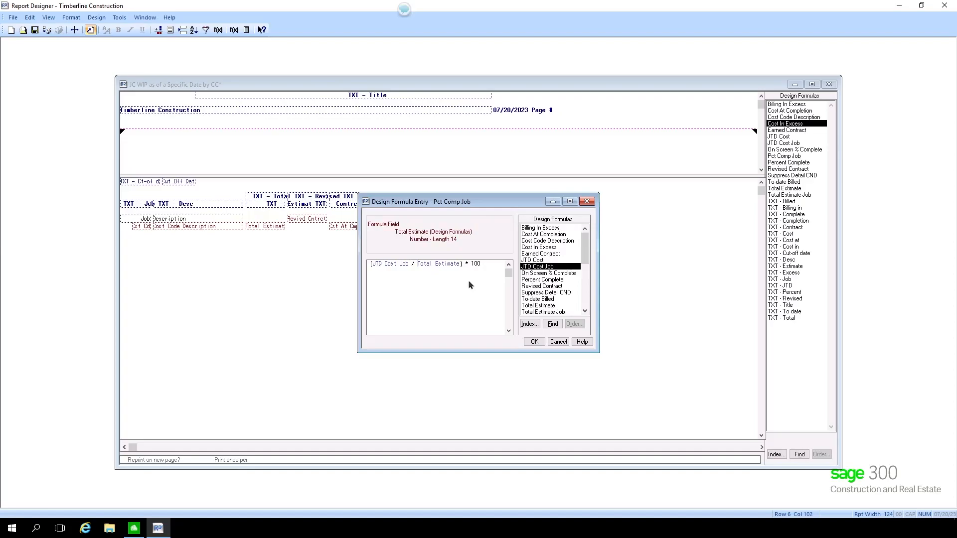
{"action": "key", "text": "Delete"}
{"action": "key", "text": "Delete"}
{"action": "key", "text": "Delete"}
{"action": "key", "text": "Delete"}
{"action": "key", "text": "Delete"}
{"action": "key", "text": "Delete"}
{"action": "key", "text": "Delete"}
{"action": "key", "text": "Delete"}
{"action": "key", "text": "Delete"}
{"action": "key", "text": "Delete"}
{"action": "key", "text": "Delete"}
{"action": "key", "text": "Delete"}
{"action": "key", "text": "Delete"}
{"action": "key", "text": "Delete"}
{"action": "left_click", "coordinate": [538, 312]}
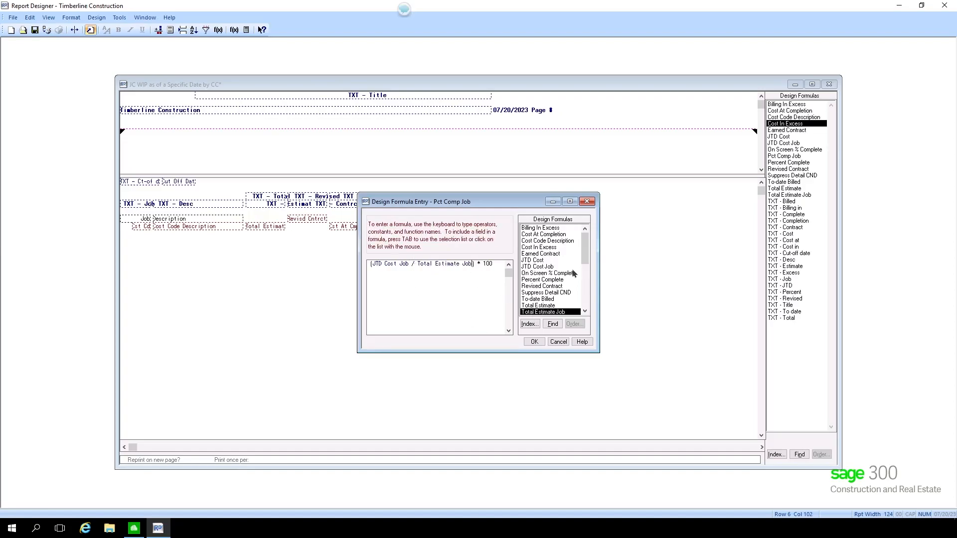
{"action": "key", "text": "Return"}
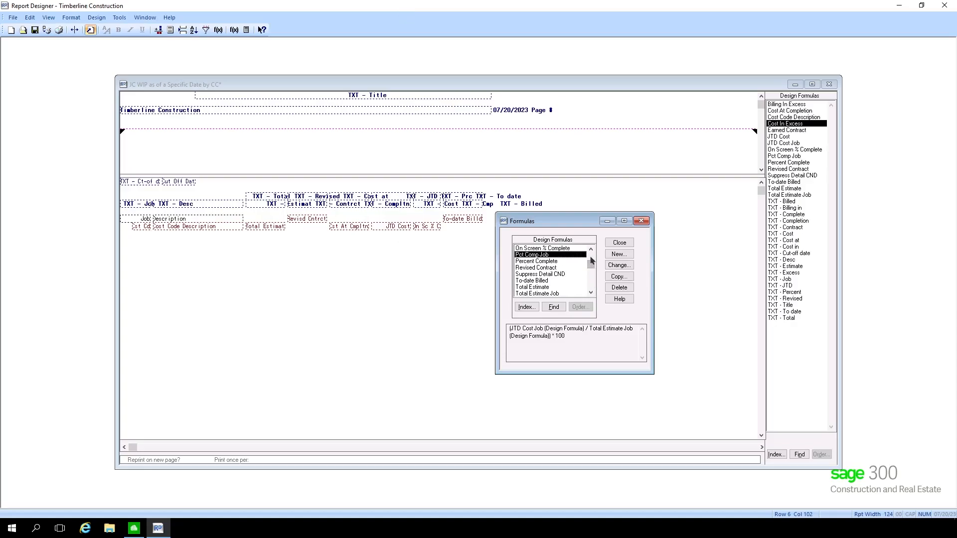
Step: Review the Cost At Completion formula and the other design formulas in the list
{"action": "scroll", "coordinate": [587, 264], "scroll_direction": "up", "scroll_amount": 1}
{"action": "scroll", "coordinate": [562, 273], "scroll_direction": "up", "scroll_amount": 1}
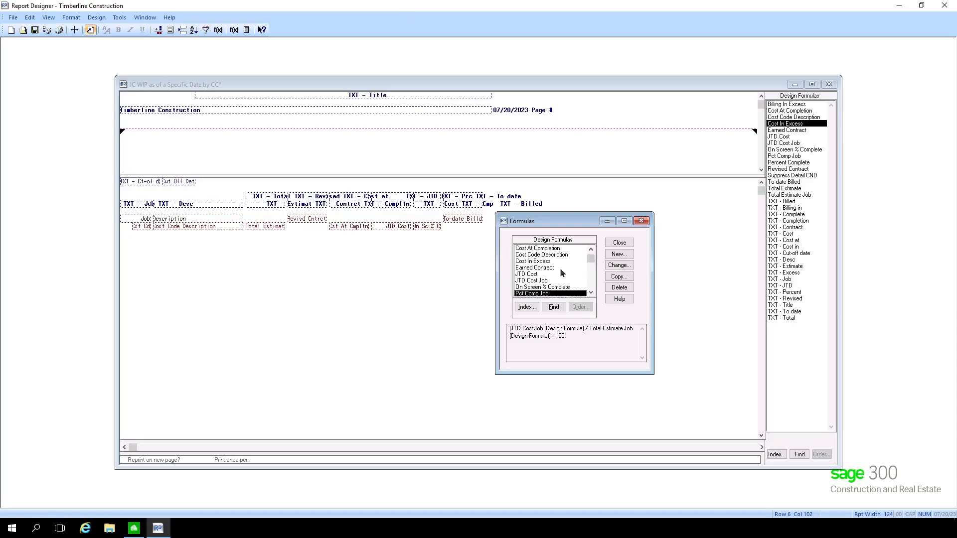
{"action": "scroll", "coordinate": [560, 268], "scroll_direction": "up", "scroll_amount": 1}
{"action": "left_click", "coordinate": [538, 255]}
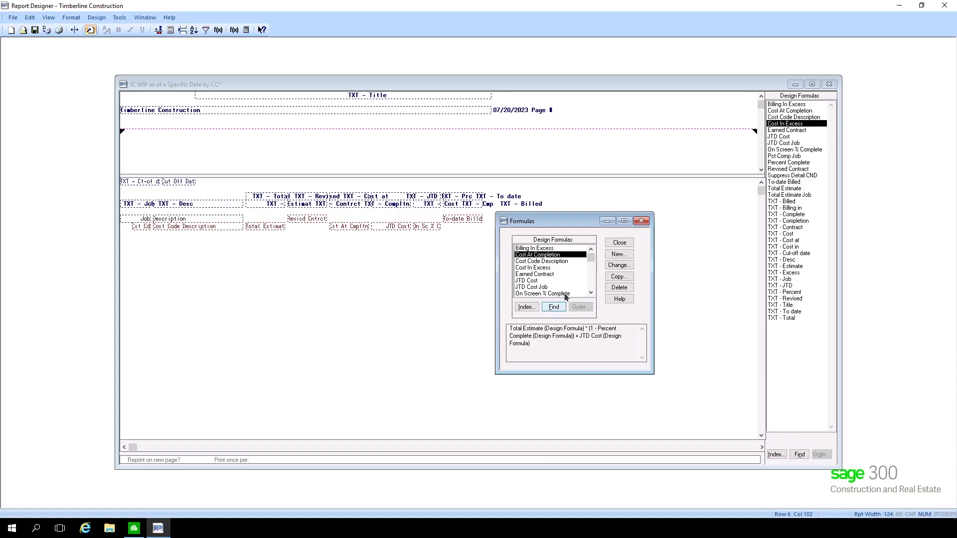
{"action": "scroll", "coordinate": [562, 278], "scroll_direction": "down", "scroll_amount": 1}
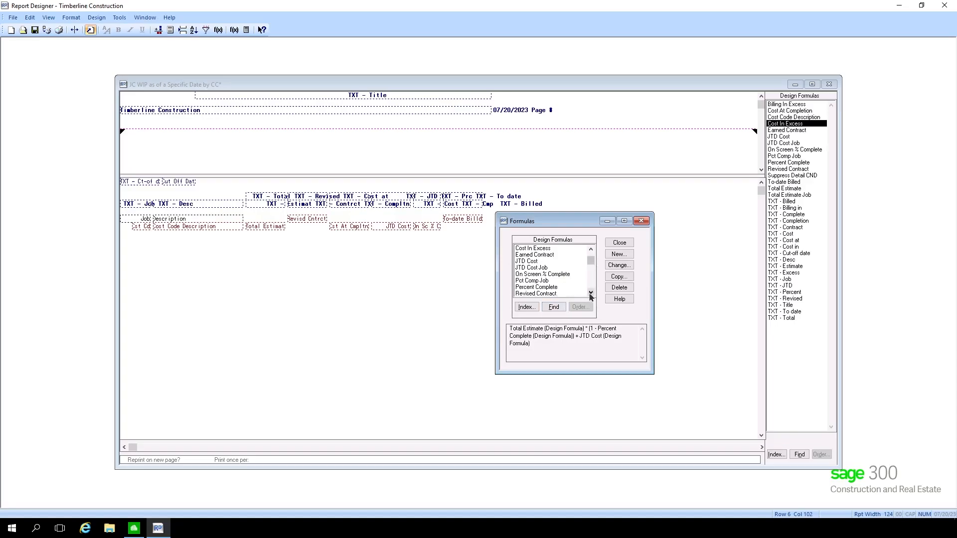
{"action": "left_click", "coordinate": [591, 294]}
{"action": "left_click", "coordinate": [591, 294]}
{"action": "left_click", "coordinate": [591, 250]}
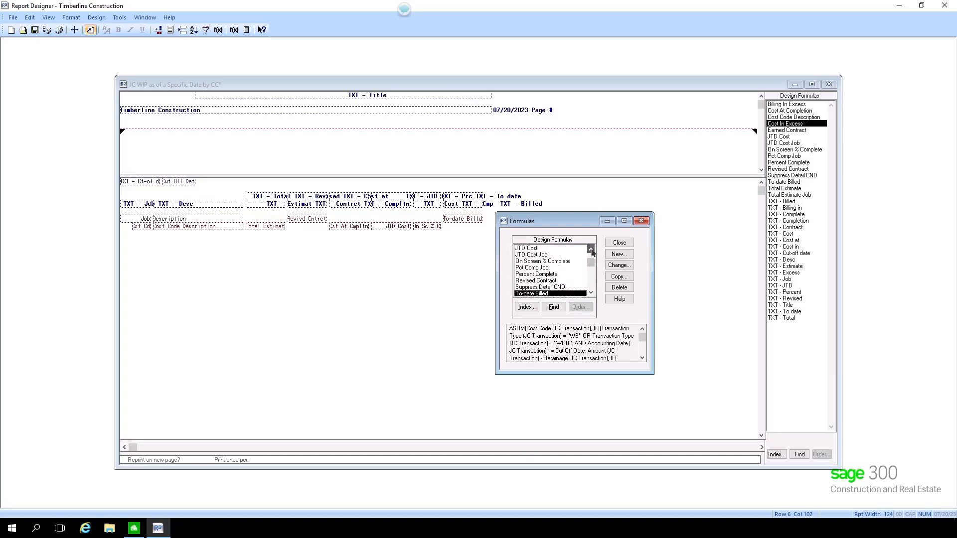
{"action": "left_click", "coordinate": [590, 249]}
{"action": "left_click", "coordinate": [591, 249]}
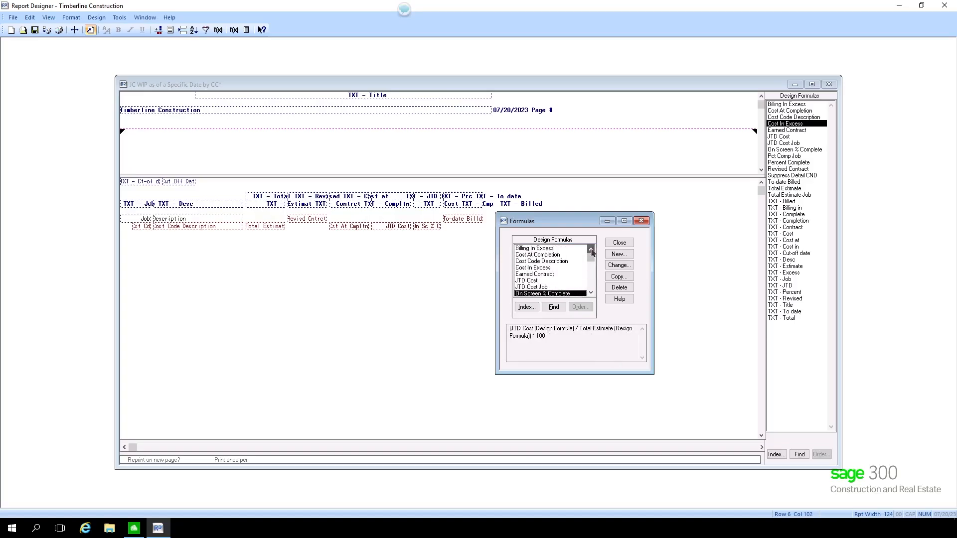
Step: In the Cost At Completion formula, replace Total Estimate with the Total Estimate Job design formula
{"action": "left_click", "coordinate": [542, 255]}
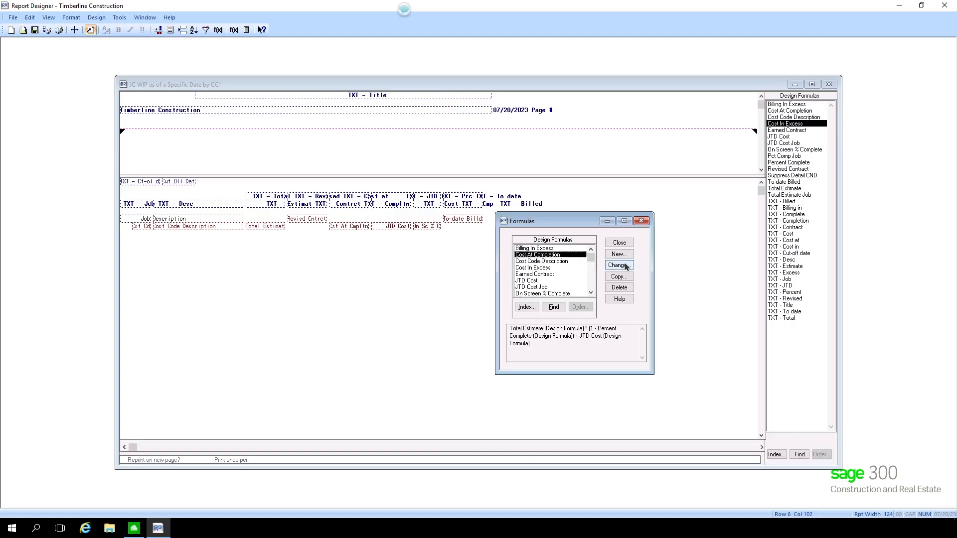
{"action": "left_click", "coordinate": [624, 269]}
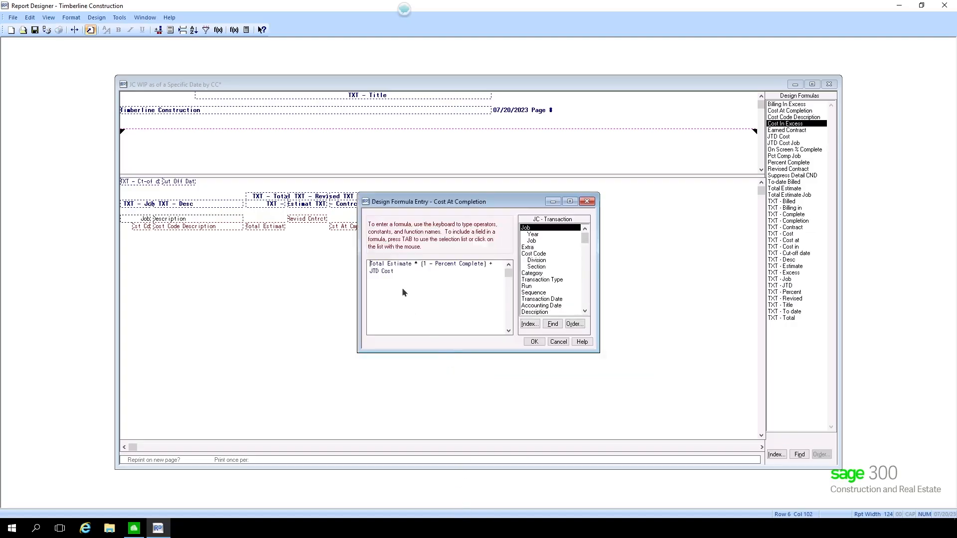
{"action": "left_click", "coordinate": [378, 267]}
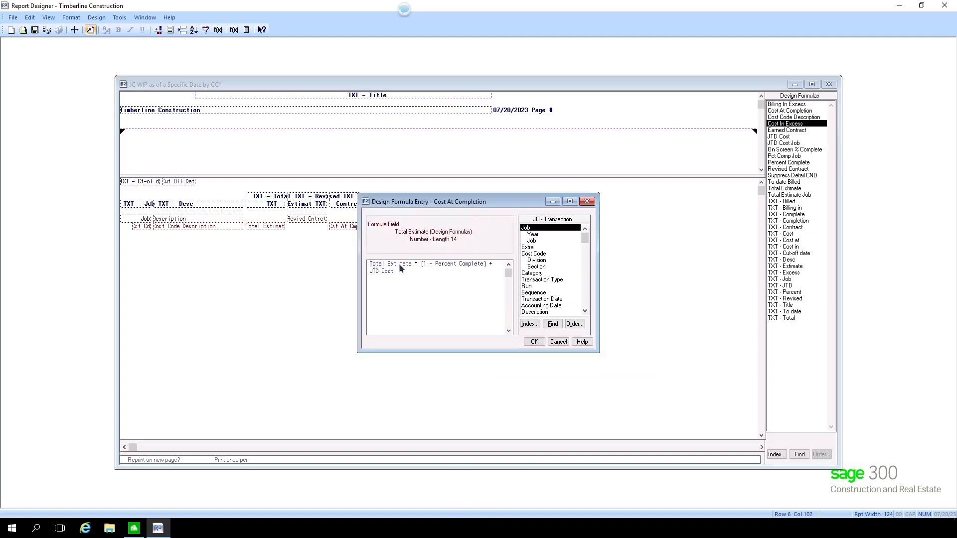
{"action": "left_click", "coordinate": [475, 265]}
{"action": "left_click", "coordinate": [376, 264]}
{"action": "left_click", "coordinate": [394, 274]}
{"action": "left_click", "coordinate": [411, 263]}
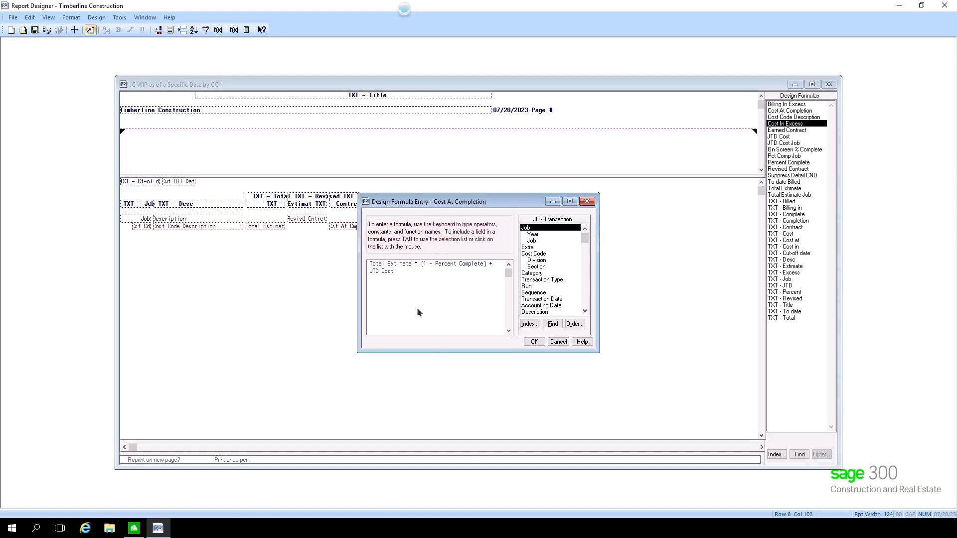
{"action": "key", "text": "BackSpace"}
{"action": "scroll", "coordinate": [560, 279], "scroll_direction": "down", "scroll_amount": 2}
{"action": "scroll", "coordinate": [559, 280], "scroll_direction": "up", "scroll_amount": 2}
{"action": "left_click", "coordinate": [530, 324]}
{"action": "double_click", "coordinate": [460, 243]}
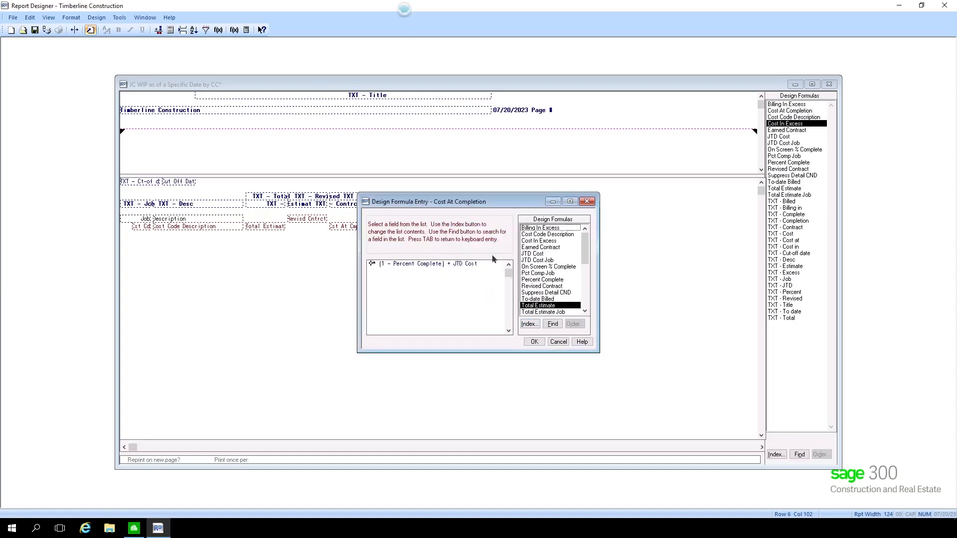
{"action": "left_click", "coordinate": [547, 312]}
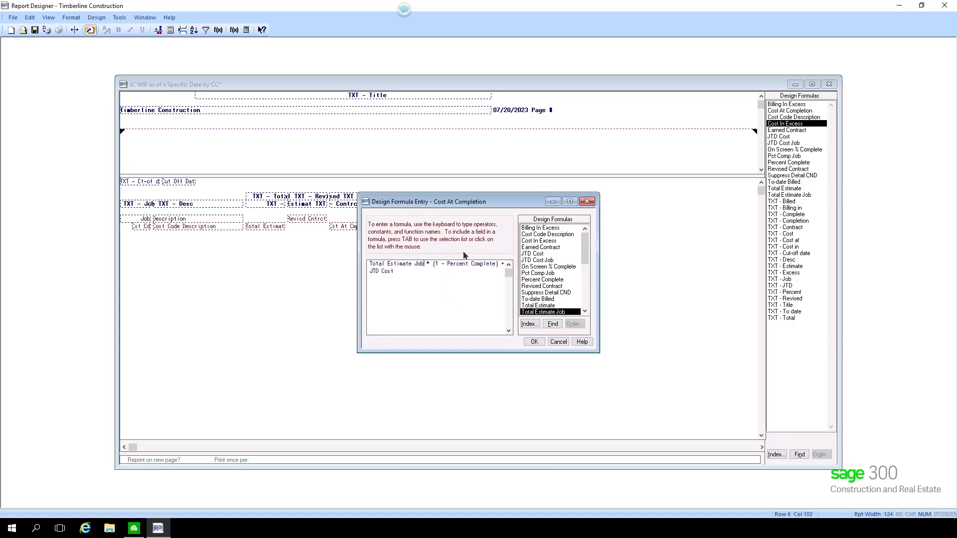
Step: Replace Percent Complete with Pct Comp Job and JTD Cost with JTD Cost Job in the Cost At Completion formula, and save it
{"action": "left_click", "coordinate": [497, 266]}
{"action": "key", "text": "BackSpace"}
{"action": "left_click", "coordinate": [532, 273]}
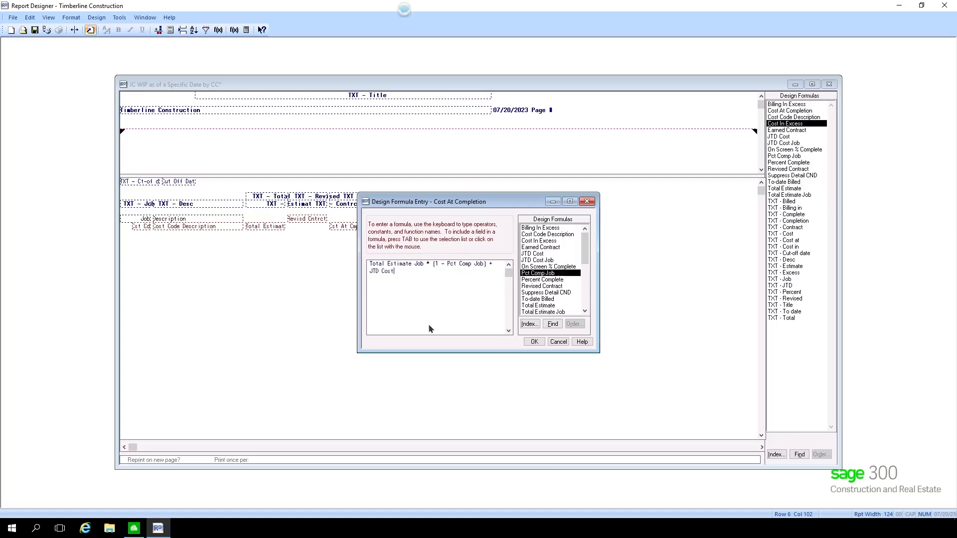
{"action": "key", "text": "BackSpace"}
{"action": "left_click", "coordinate": [537, 260]}
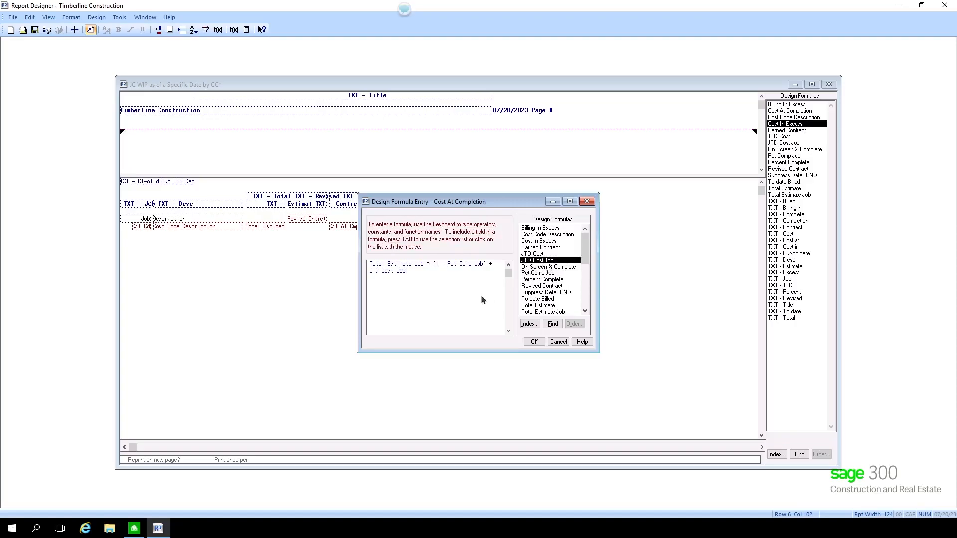
{"action": "left_click", "coordinate": [534, 342]}
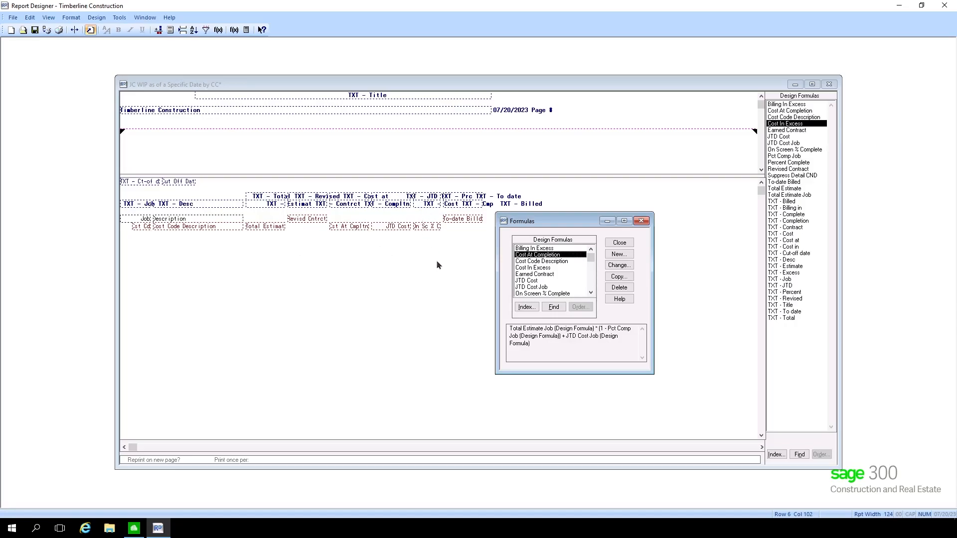
Step: Compare the definitions of the On Screen % Complete, Pct Comp Job and Percent Complete formulas
{"action": "left_click", "coordinate": [552, 294]}
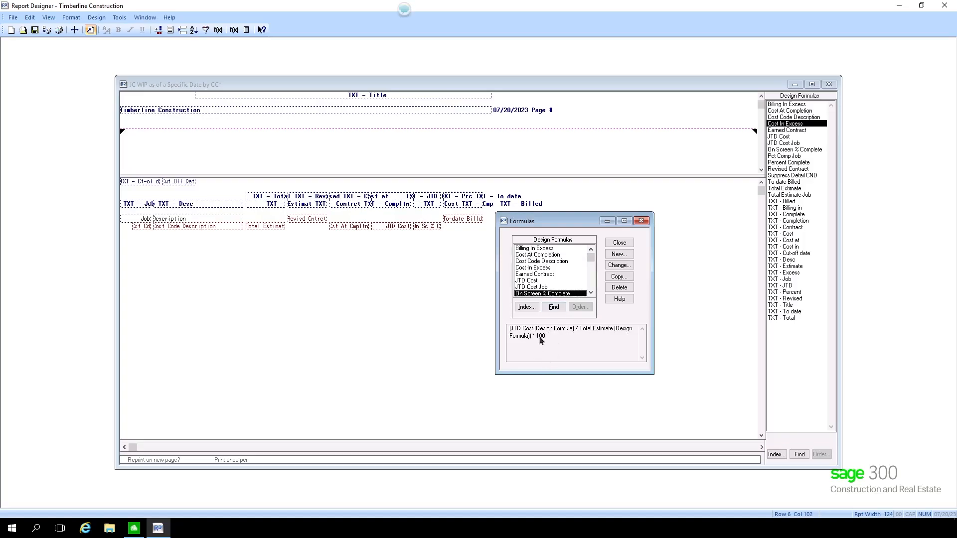
{"action": "scroll", "coordinate": [557, 284], "scroll_direction": "down", "scroll_amount": 2}
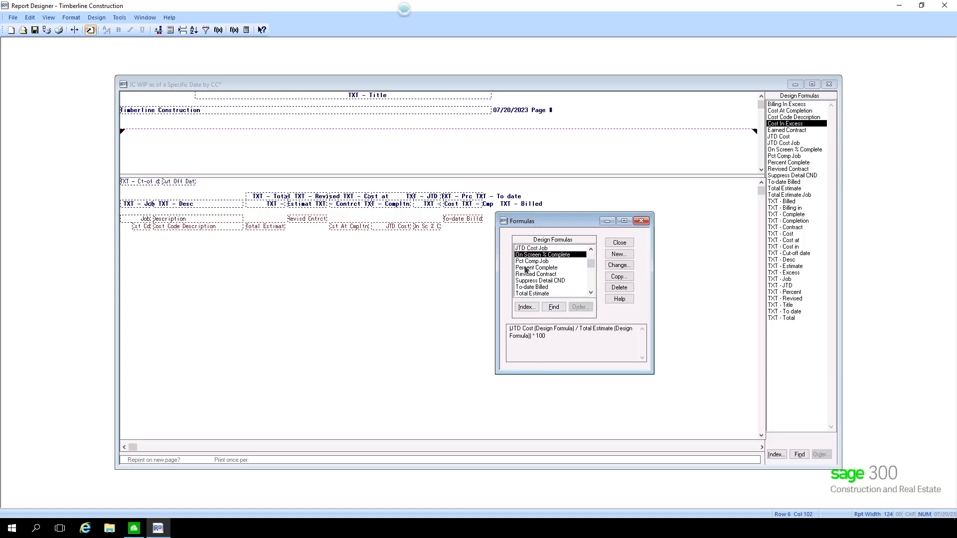
{"action": "left_click", "coordinate": [541, 269]}
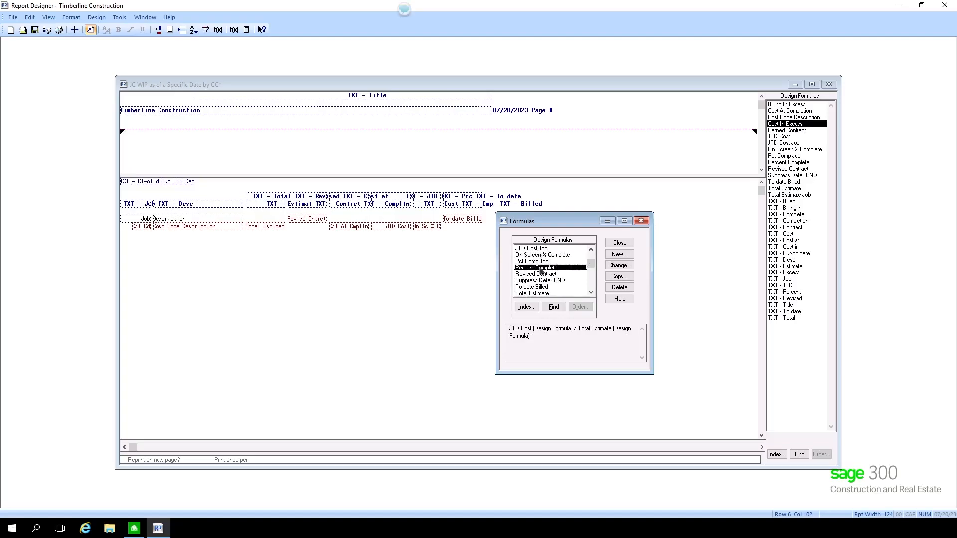
{"action": "left_click", "coordinate": [537, 263]}
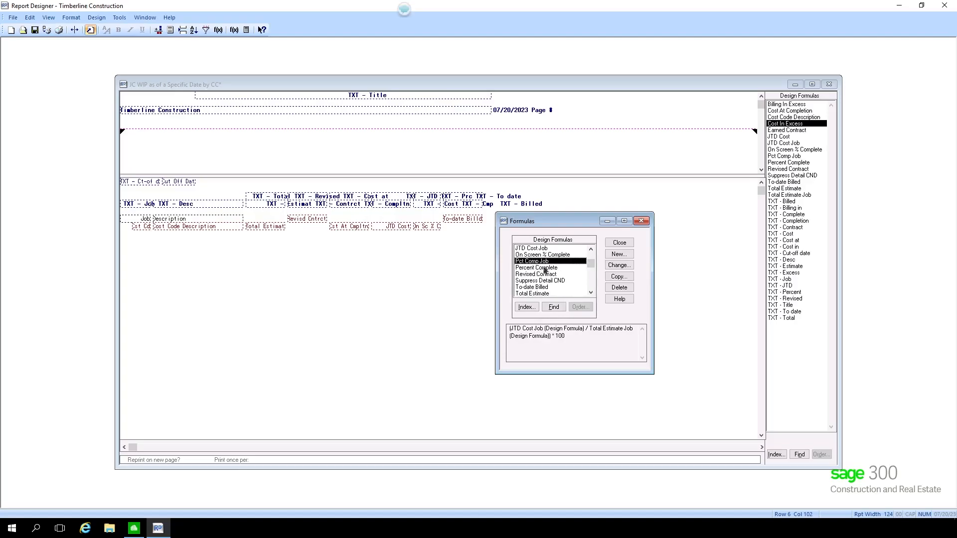
{"action": "left_click", "coordinate": [547, 269]}
{"action": "left_click", "coordinate": [547, 262]}
{"action": "left_click", "coordinate": [547, 256]}
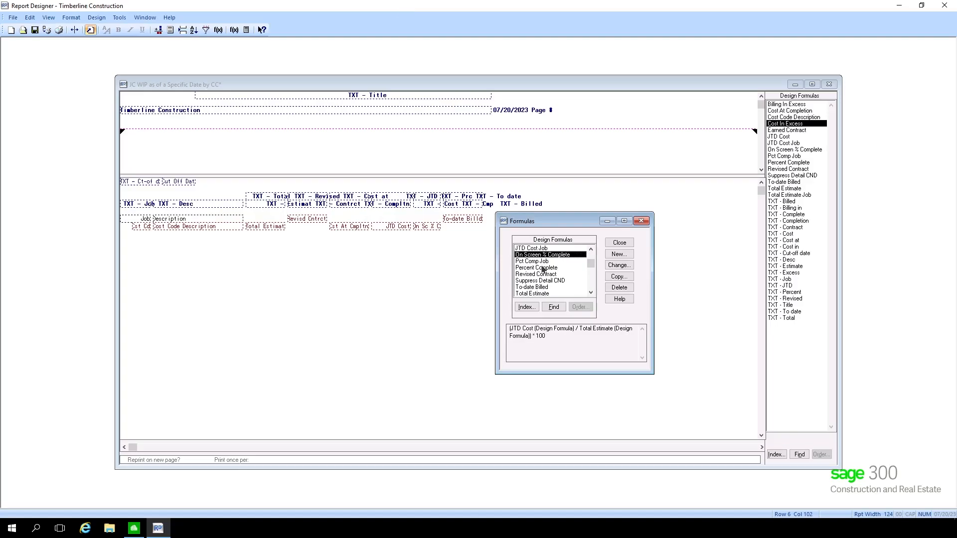
{"action": "left_click", "coordinate": [543, 269]}
{"action": "left_click", "coordinate": [543, 263]}
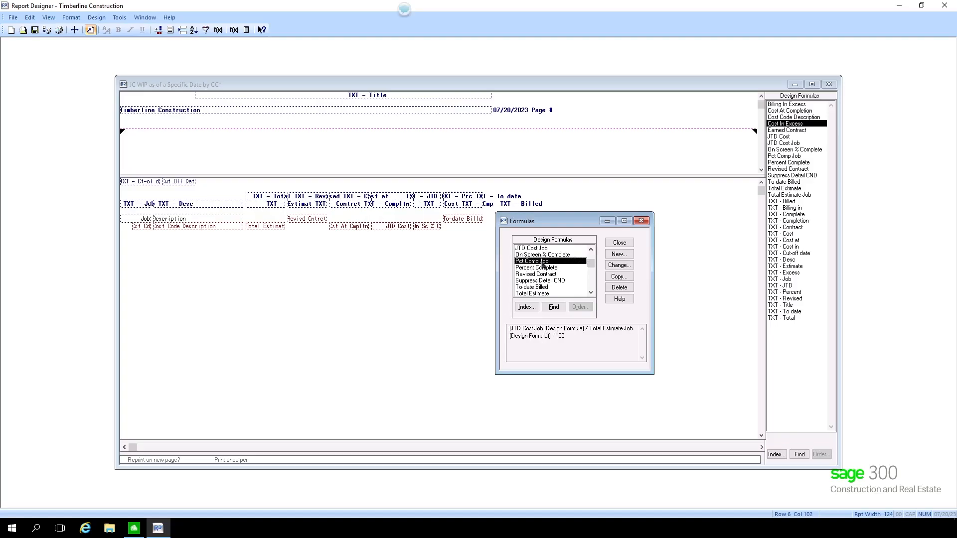
{"action": "left_click", "coordinate": [544, 256]}
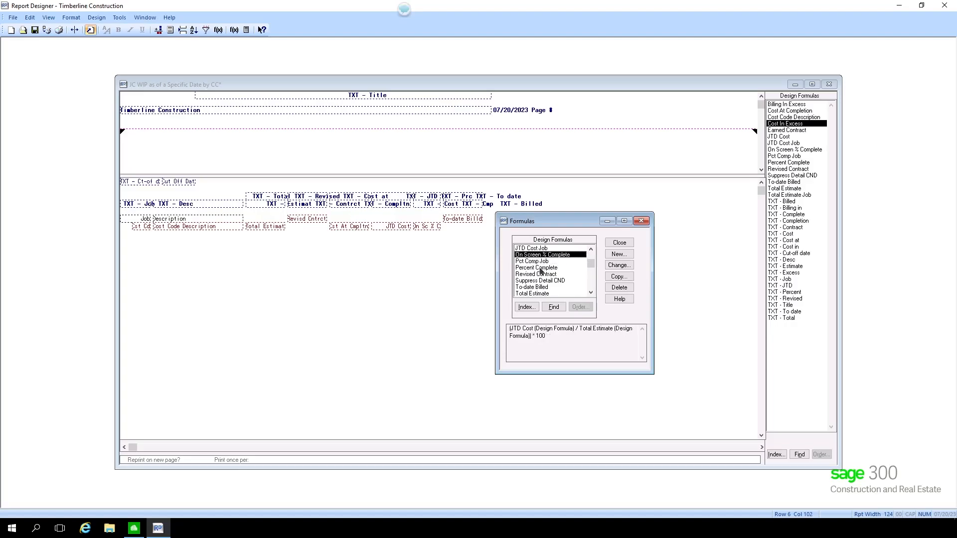
{"action": "left_click", "coordinate": [541, 268]}
{"action": "left_click", "coordinate": [540, 261]}
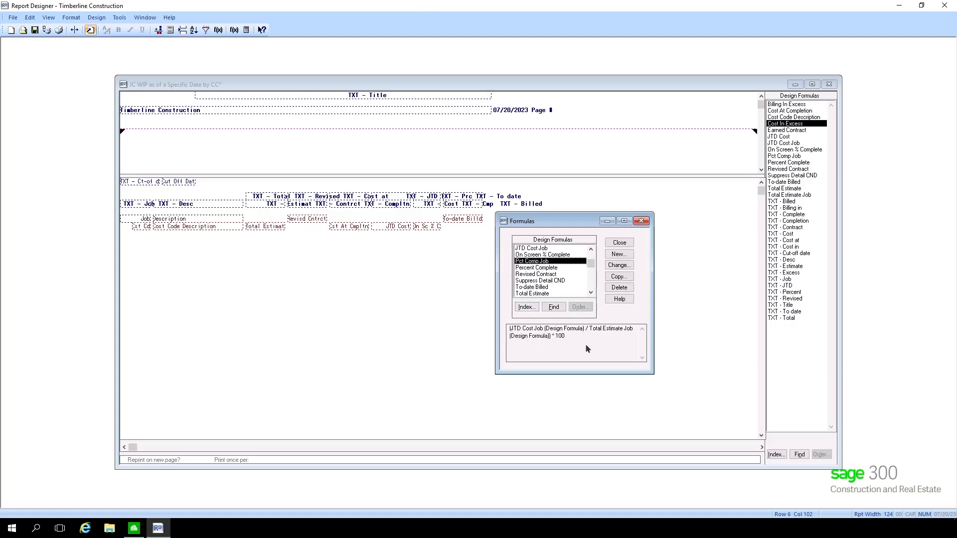
Step: Copy the Pct Comp Job formula to a new design formula named On Screen % Comp Job
{"action": "left_click", "coordinate": [617, 267]}
{"action": "left_click", "coordinate": [618, 277]}
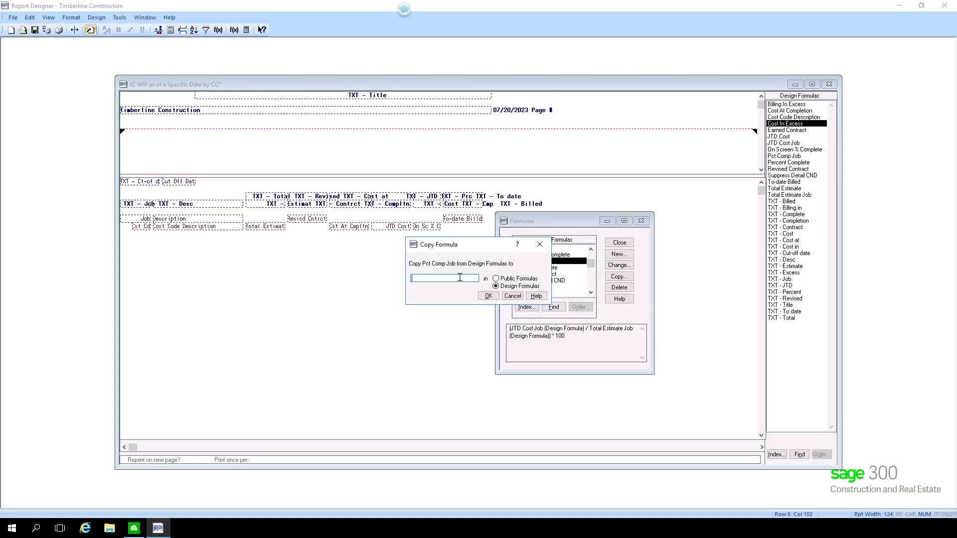
{"action": "type", "text": "On Screen % Compl"}
{"action": "left_click", "coordinate": [488, 296]}
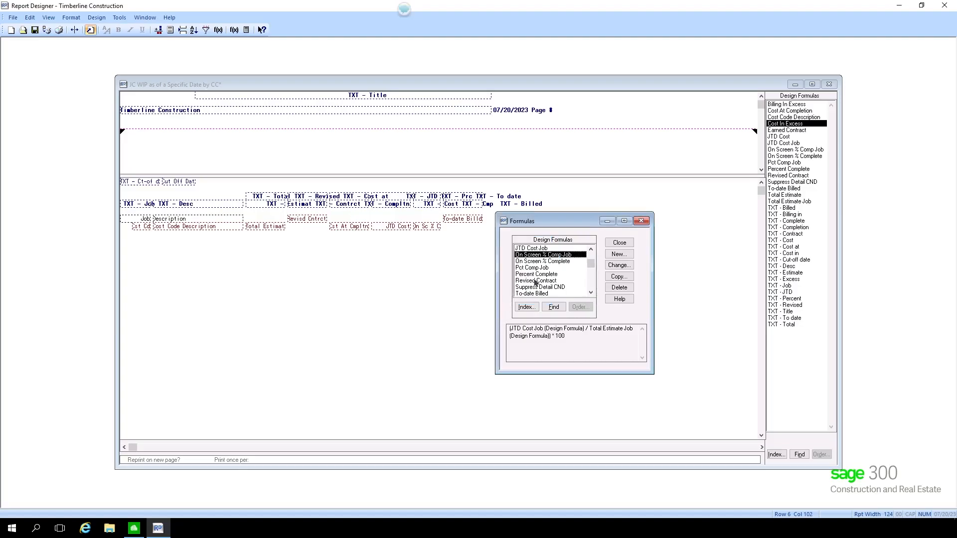
Step: Remove the multiplication by 100 from the Pct Comp Job formula and save it
{"action": "left_click", "coordinate": [582, 267]}
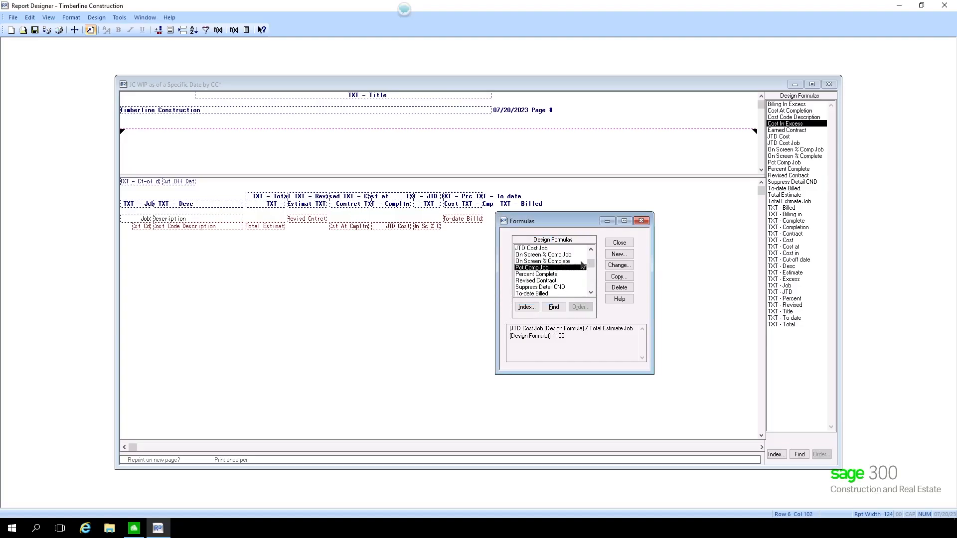
{"action": "left_click", "coordinate": [619, 265]}
{"action": "left_click", "coordinate": [494, 265]}
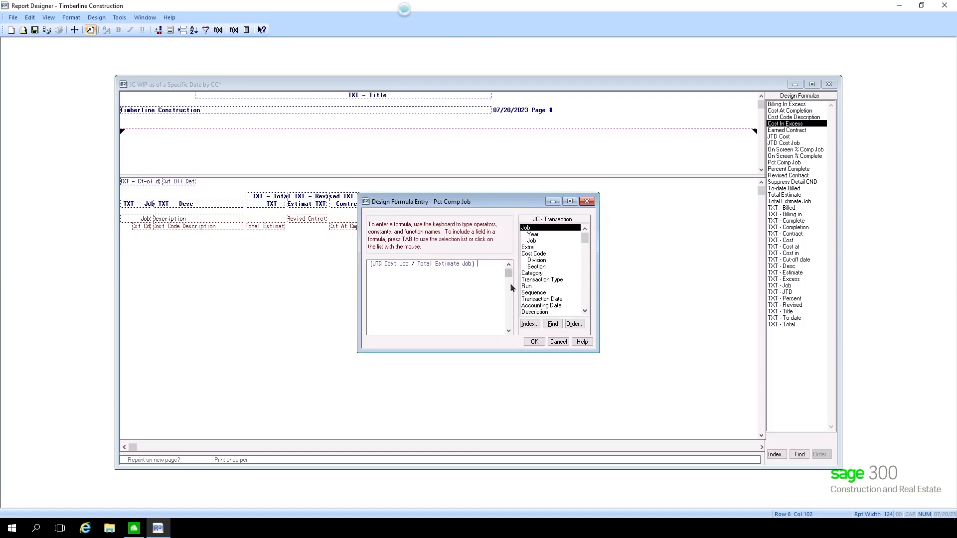
{"action": "left_click", "coordinate": [534, 342]}
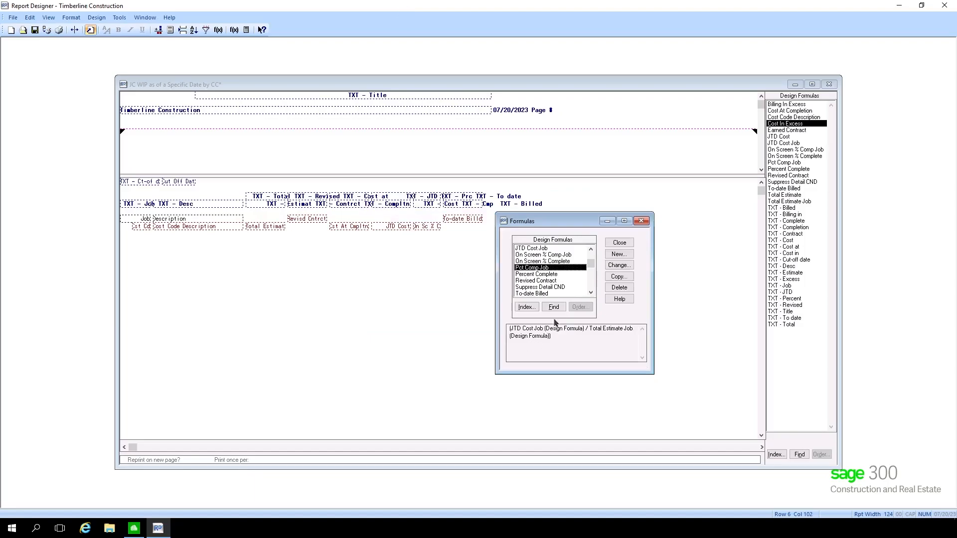
Step: Compare the definitions of the On Screen % Comp Job, On Screen % Complete, Pct Comp Job and Percent Complete formulas, and close the formula list
{"action": "left_click", "coordinate": [549, 255]}
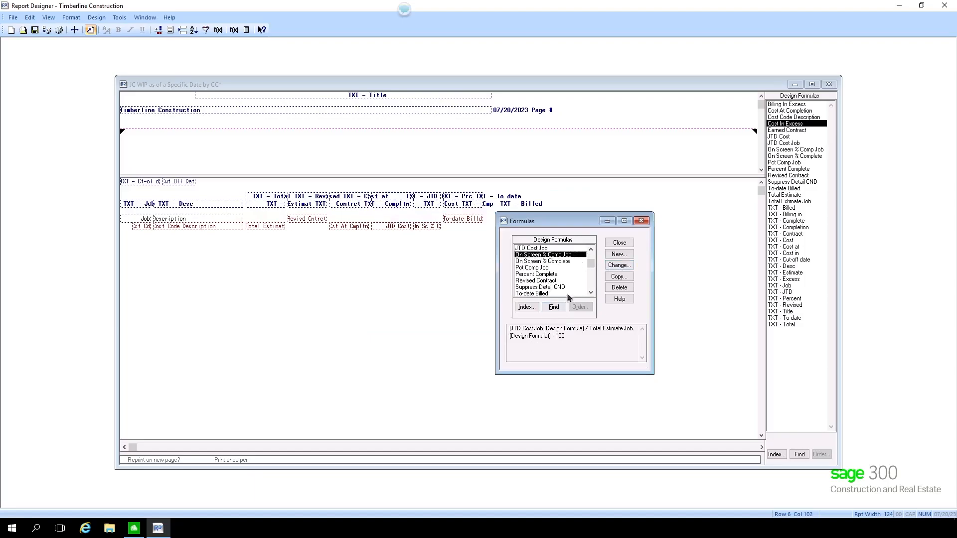
{"action": "left_click", "coordinate": [539, 262]}
{"action": "left_click", "coordinate": [537, 256]}
{"action": "left_click", "coordinate": [538, 264]}
{"action": "left_click", "coordinate": [537, 268]}
{"action": "left_click", "coordinate": [537, 275]}
{"action": "left_click", "coordinate": [537, 269]}
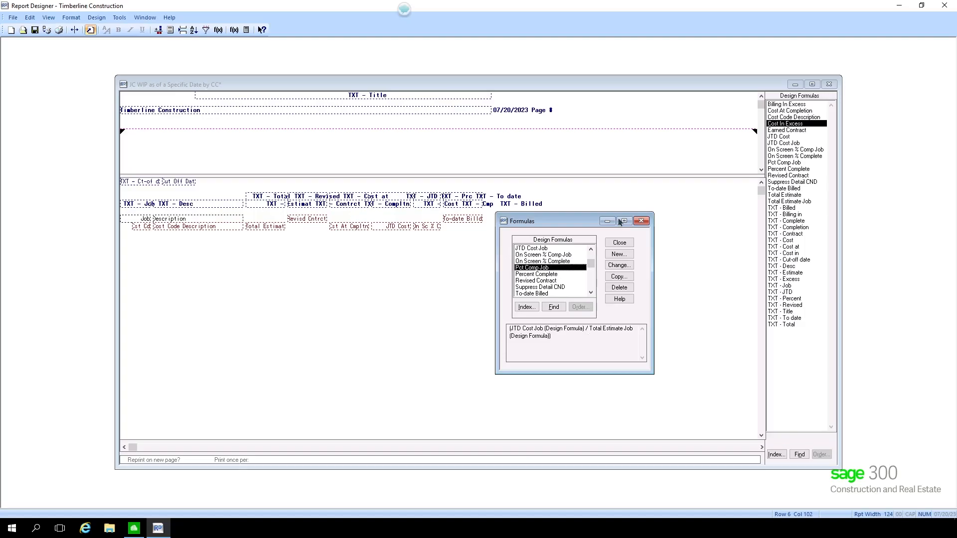
{"action": "left_click", "coordinate": [619, 243]}
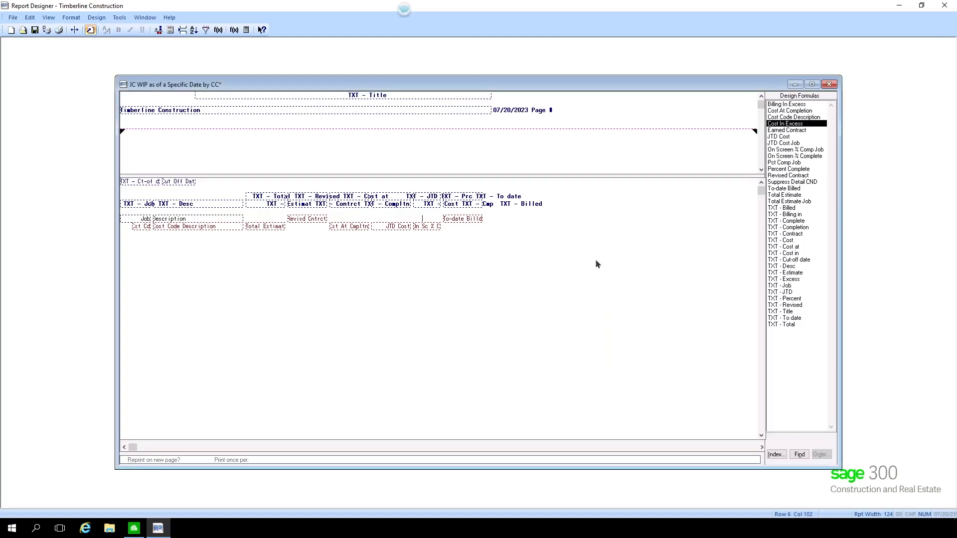
Step: Add Total Estimate Job to the job row above Total Estimate, and On Screen % Comp Job near the space above On Screen % Complete
{"action": "left_click", "coordinate": [249, 221]}
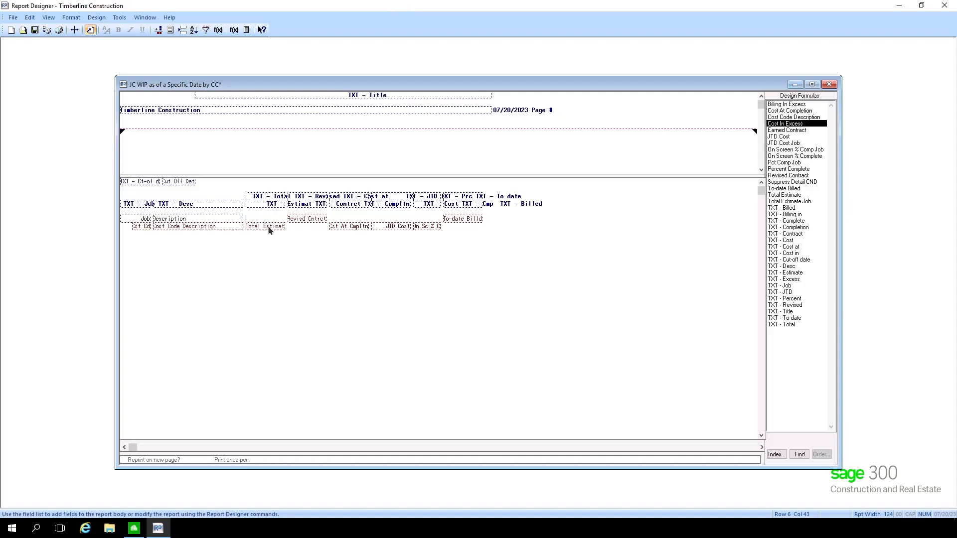
{"action": "double_click", "coordinate": [789, 201]}
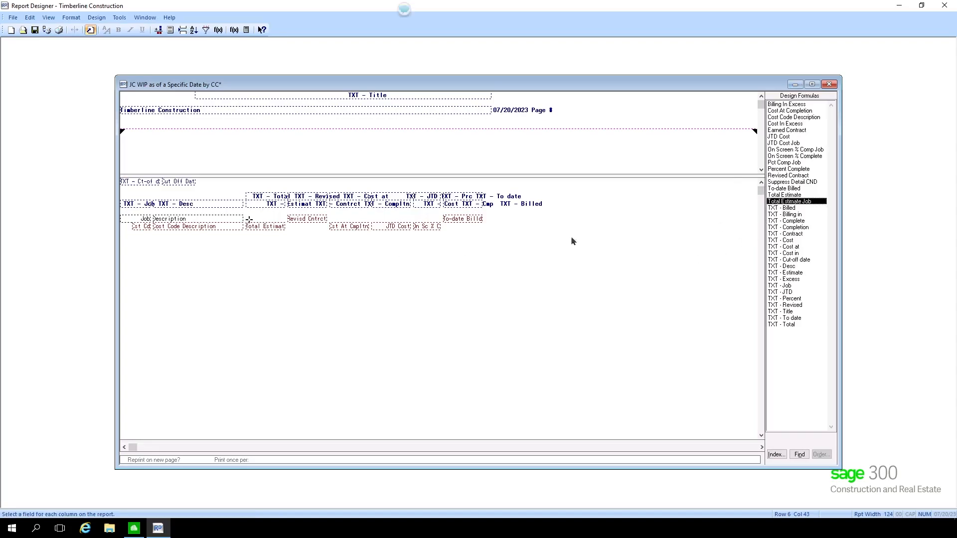
{"action": "left_click", "coordinate": [330, 220]}
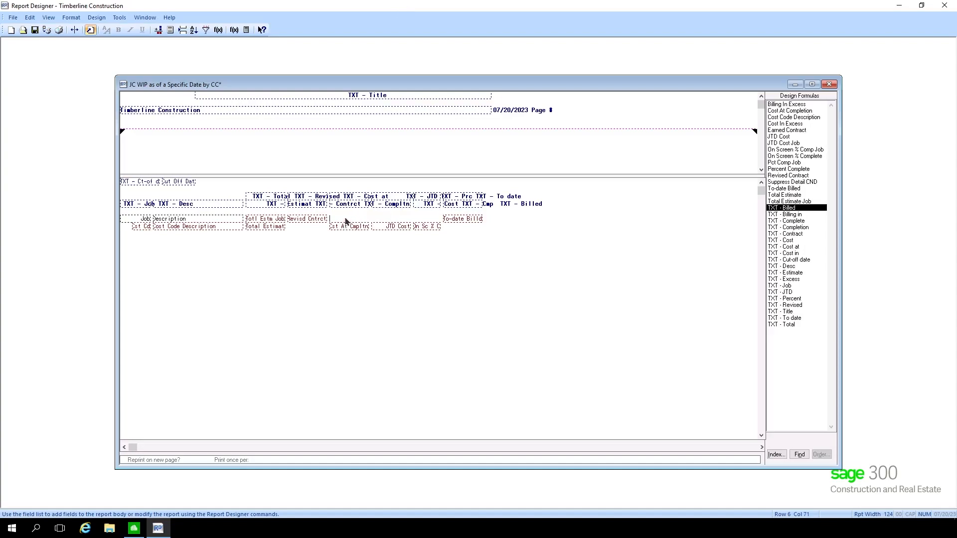
{"action": "double_click", "coordinate": [789, 154]}
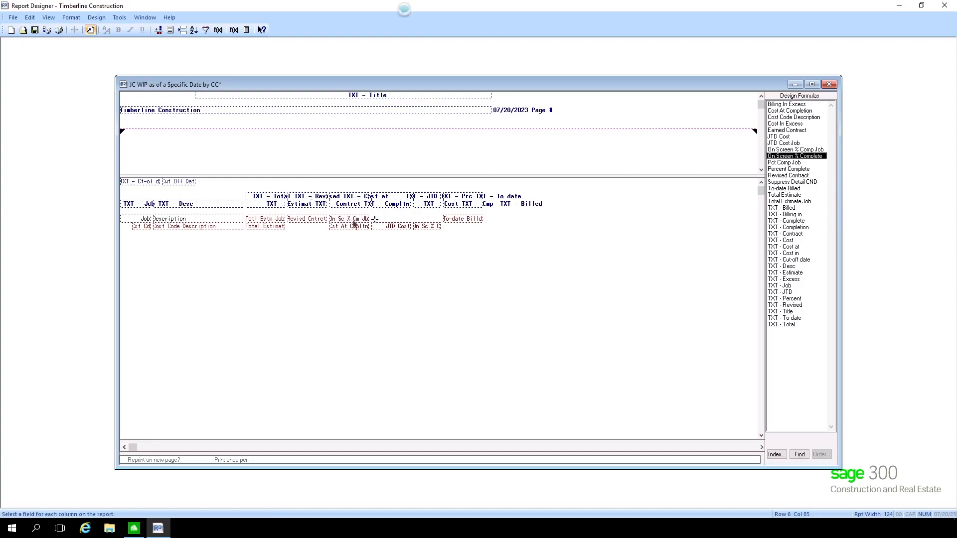
{"action": "left_click", "coordinate": [352, 223]}
{"action": "left_click_drag", "start_coordinate": [349, 222], "coordinate": [422, 221]}
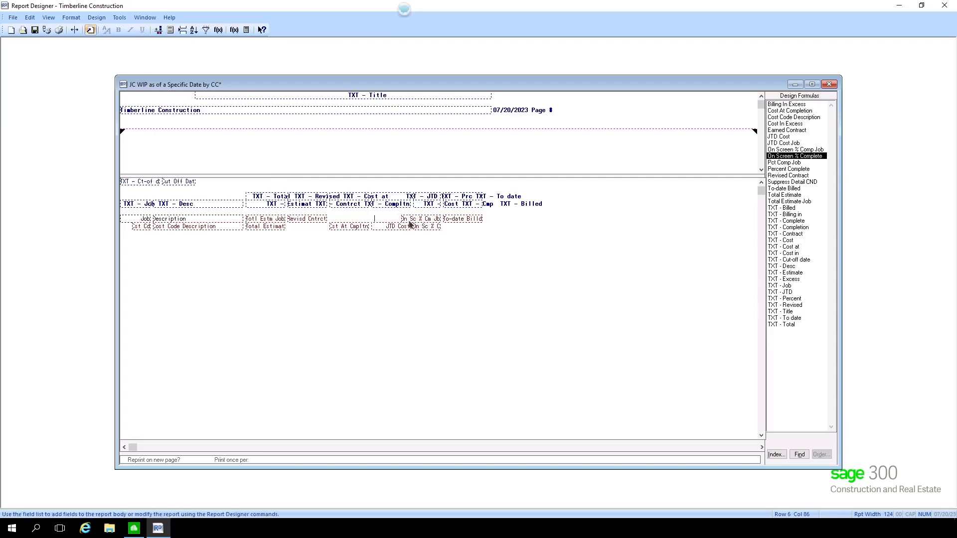
Step: Set the On Screen % Comp Job field's length to 9 and align it directly above the On Screen % Complete field
{"action": "left_click", "coordinate": [425, 227]}
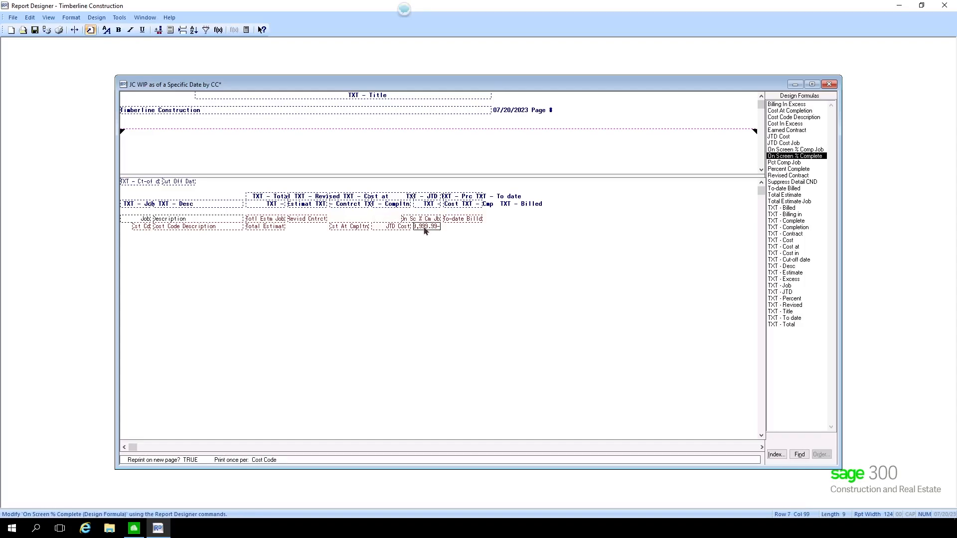
{"action": "double_click", "coordinate": [425, 226]}
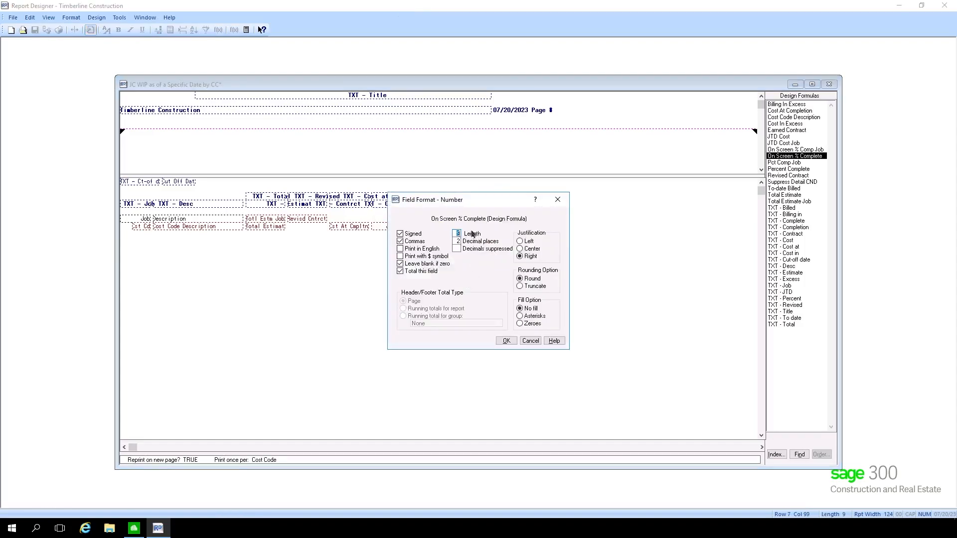
{"action": "left_click", "coordinate": [530, 342]}
{"action": "double_click", "coordinate": [423, 220]}
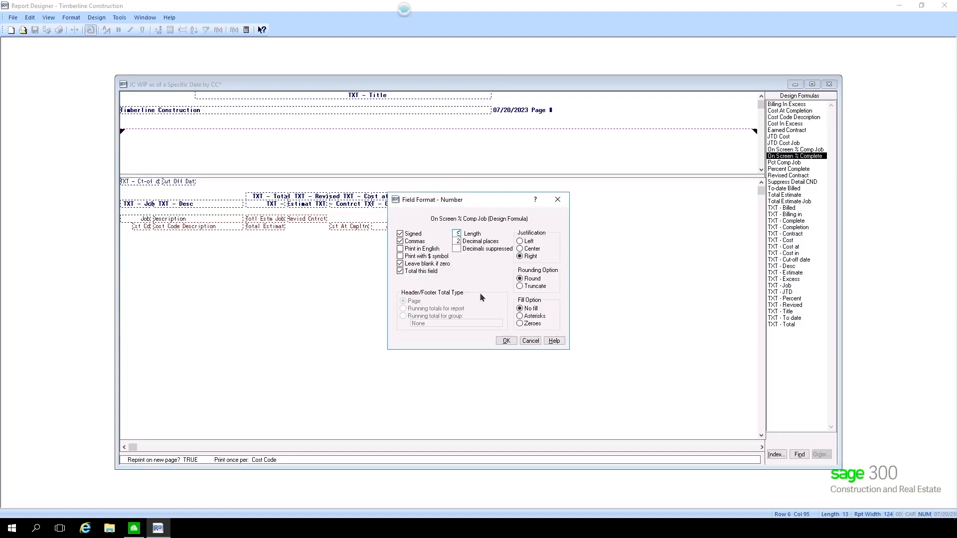
{"action": "left_click", "coordinate": [508, 339]}
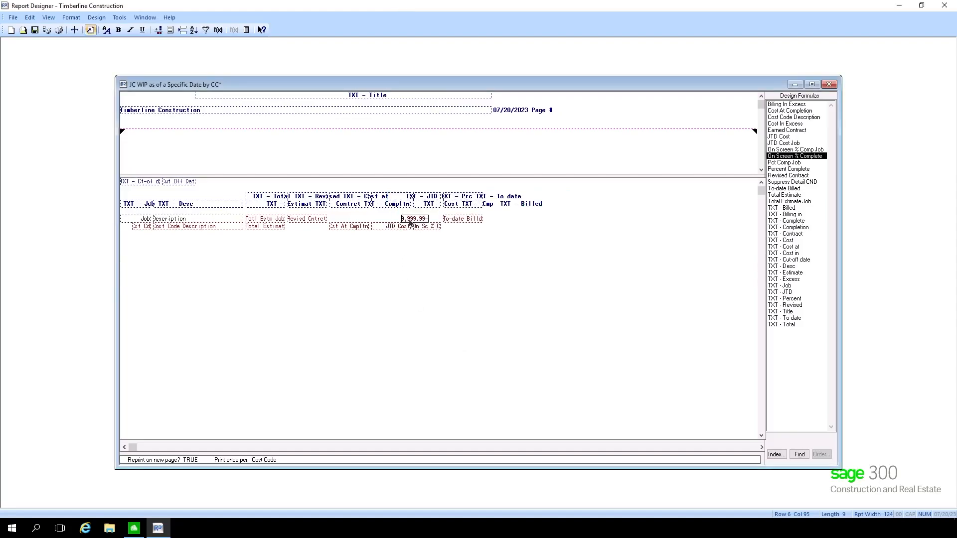
{"action": "left_click", "coordinate": [435, 249]}
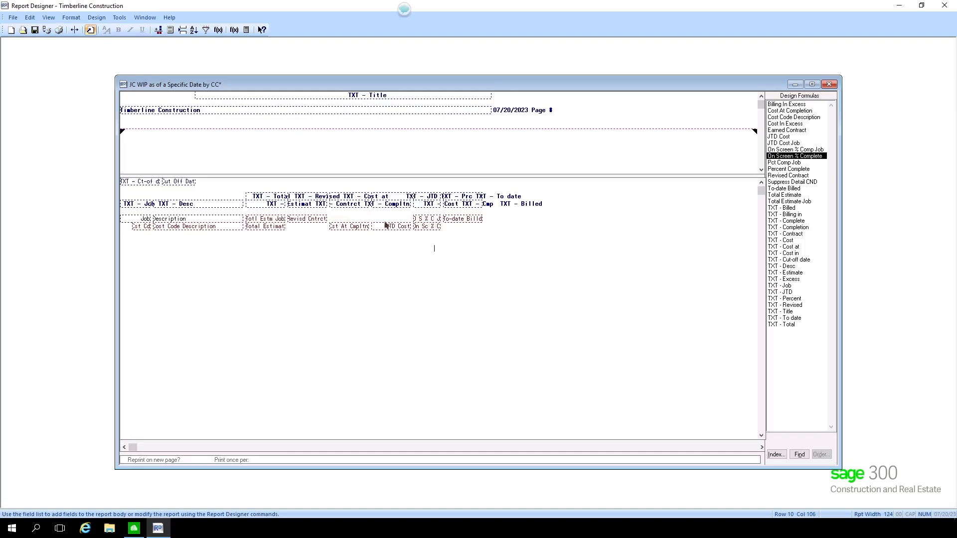
Step: Add the JTD Cost Job formula to the job row directly above the JTD Cost field
{"action": "left_click", "coordinate": [341, 228]}
{"action": "left_click", "coordinate": [331, 220]}
{"action": "left_click", "coordinate": [375, 221]}
{"action": "double_click", "coordinate": [786, 149]}
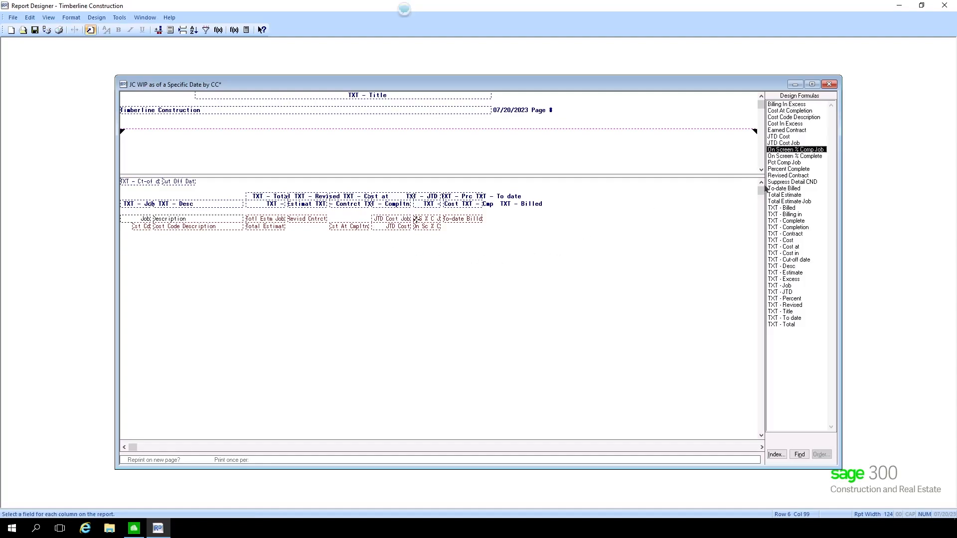
{"action": "left_click", "coordinate": [329, 222]}
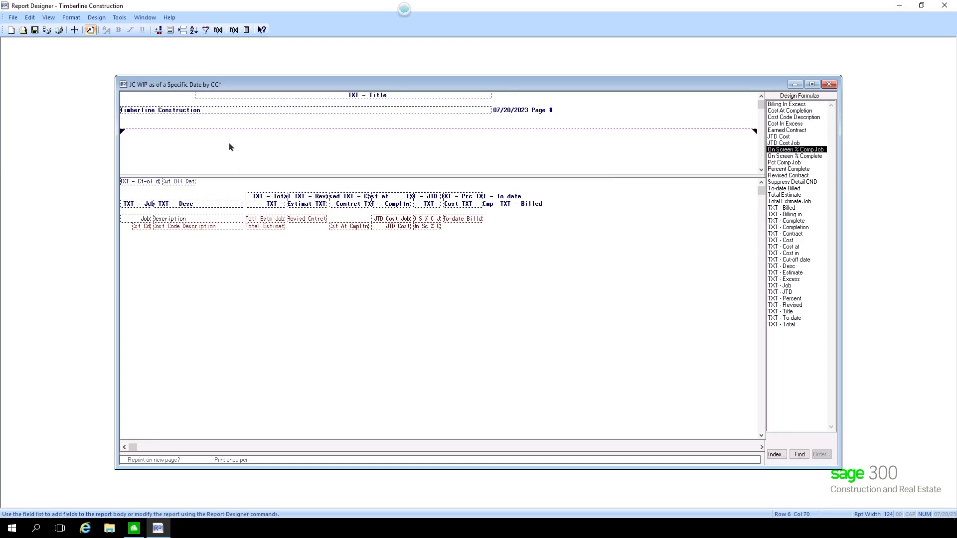
Step: Copy the Cost At Completion formula to a new design formula named Cost At Completion Job
{"action": "left_click", "coordinate": [333, 227]}
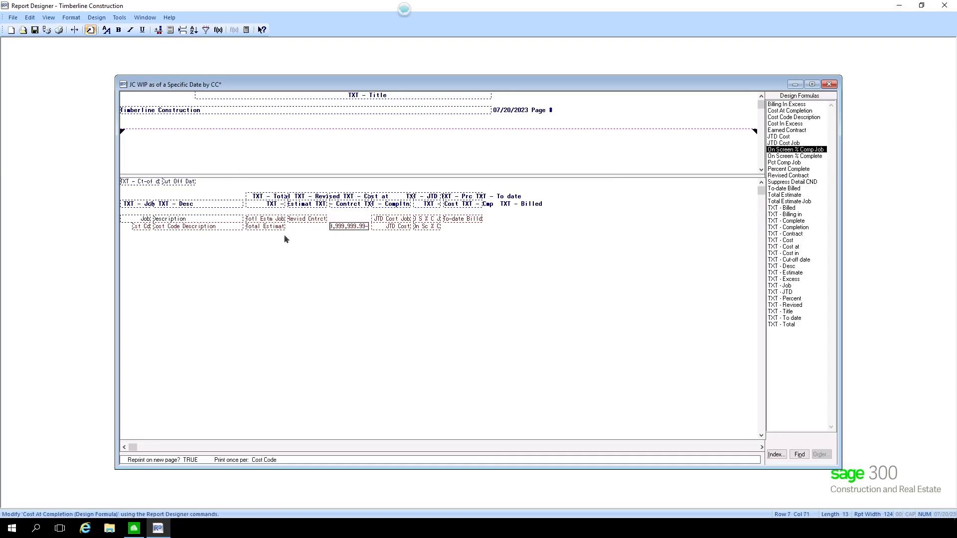
{"action": "left_click", "coordinate": [120, 18]}
{"action": "left_click", "coordinate": [138, 78]}
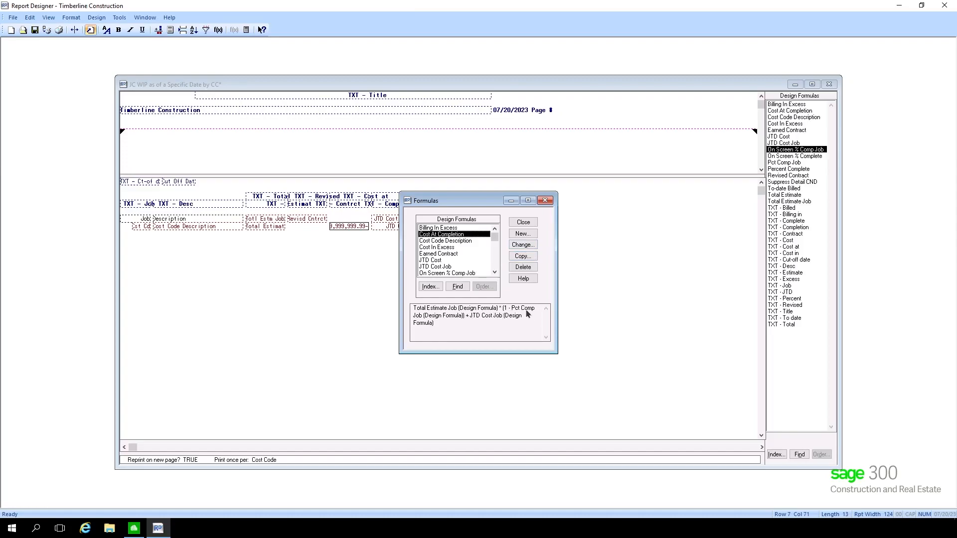
{"action": "left_click", "coordinate": [521, 257]}
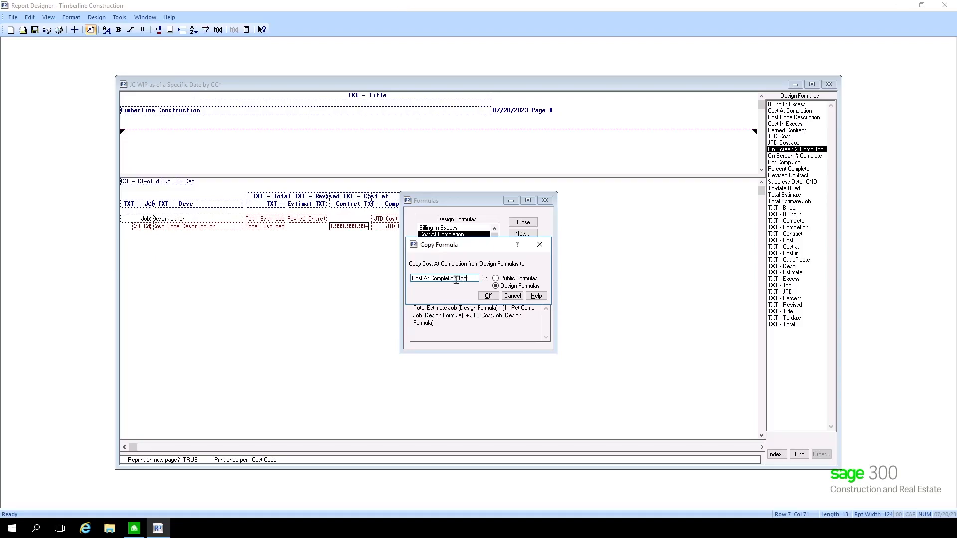
{"action": "left_click", "coordinate": [488, 296]}
{"action": "left_click", "coordinate": [432, 235]}
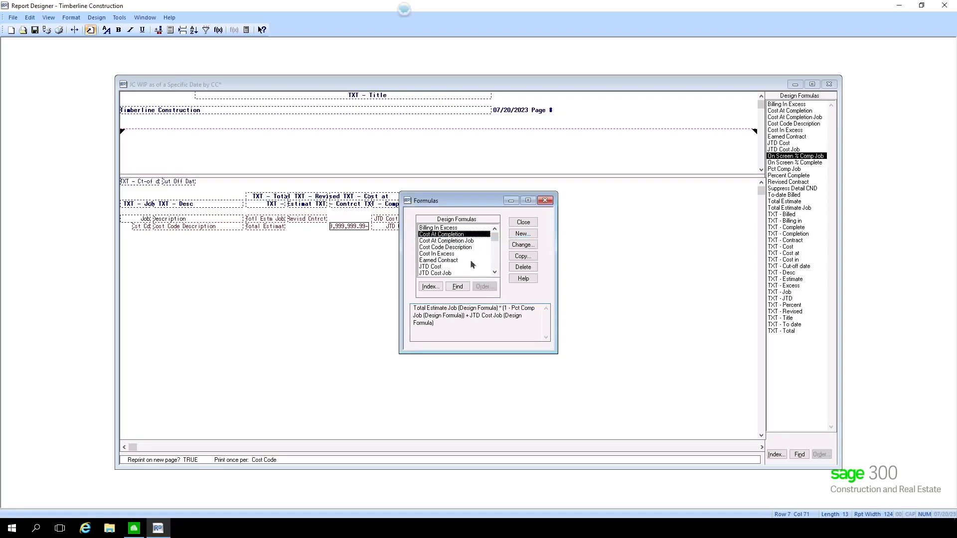
{"action": "left_click", "coordinate": [519, 248]}
{"action": "left_click", "coordinate": [427, 266]}
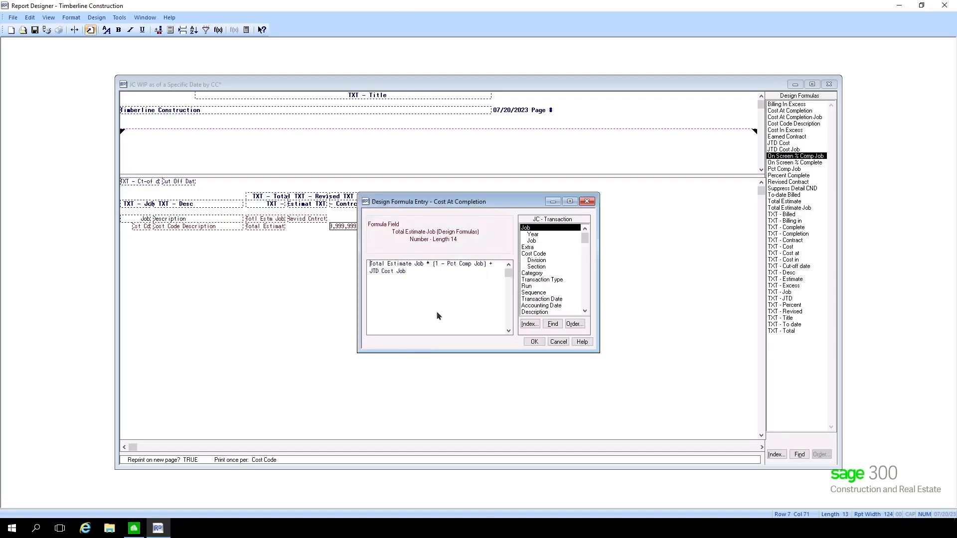
{"action": "key", "text": "BackSpace"}
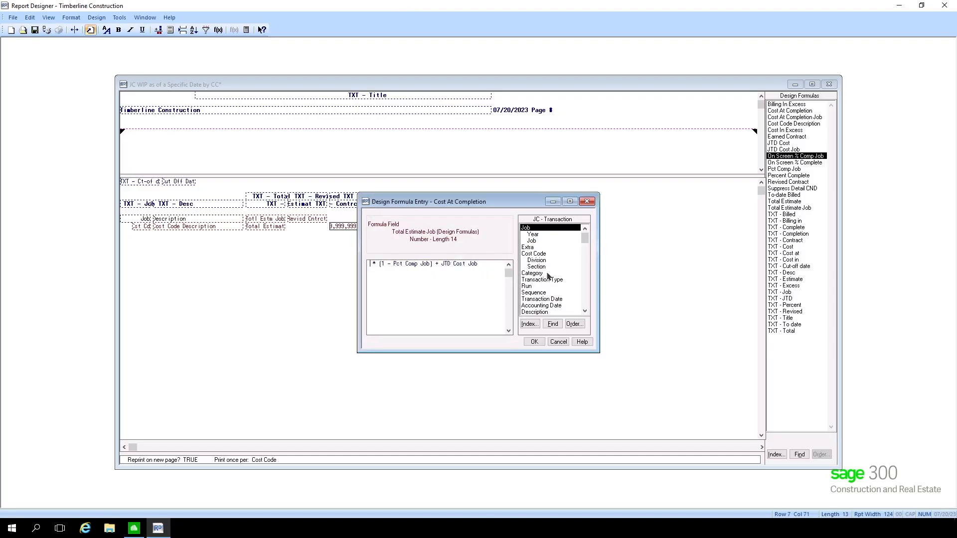
{"action": "left_click", "coordinate": [531, 325]}
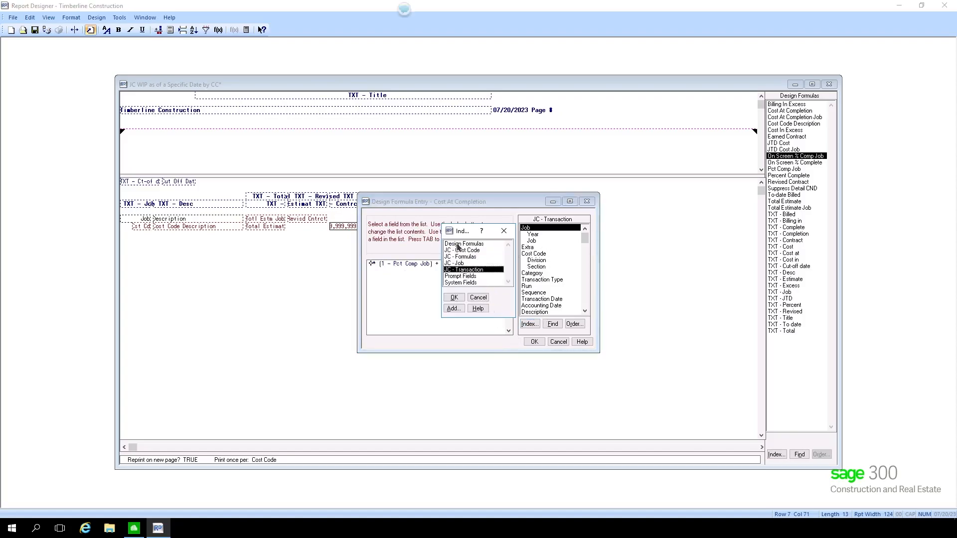
{"action": "left_click", "coordinate": [476, 298]}
{"action": "left_click", "coordinate": [558, 342]}
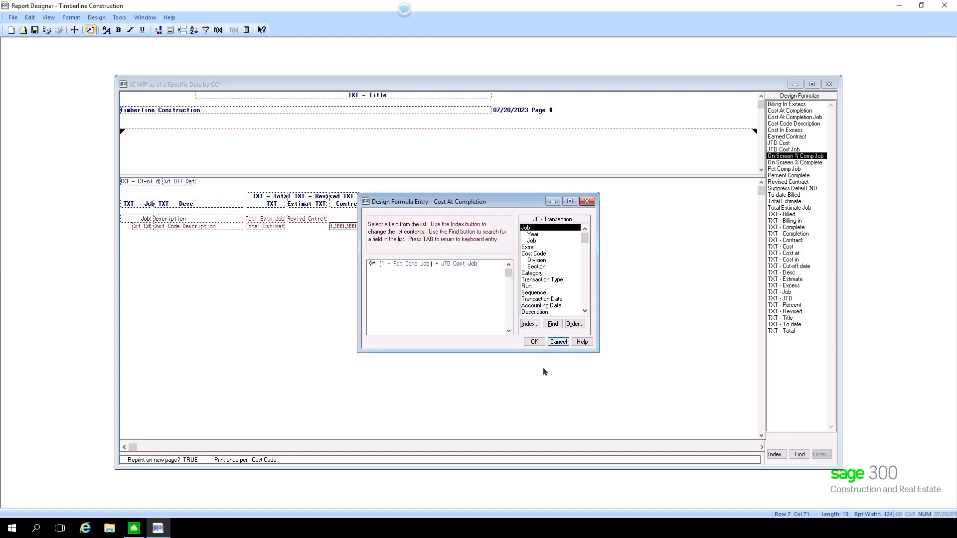
{"action": "left_click", "coordinate": [465, 290]}
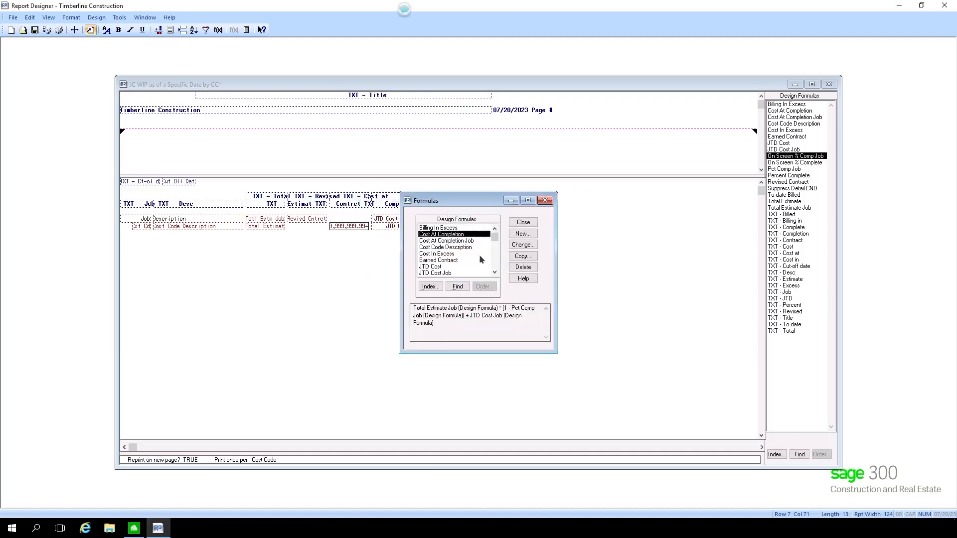
Step: In the Cost At Completion formula, replace Total Estimate Job with the Total Estimate design formula
{"action": "left_click", "coordinate": [522, 245]}
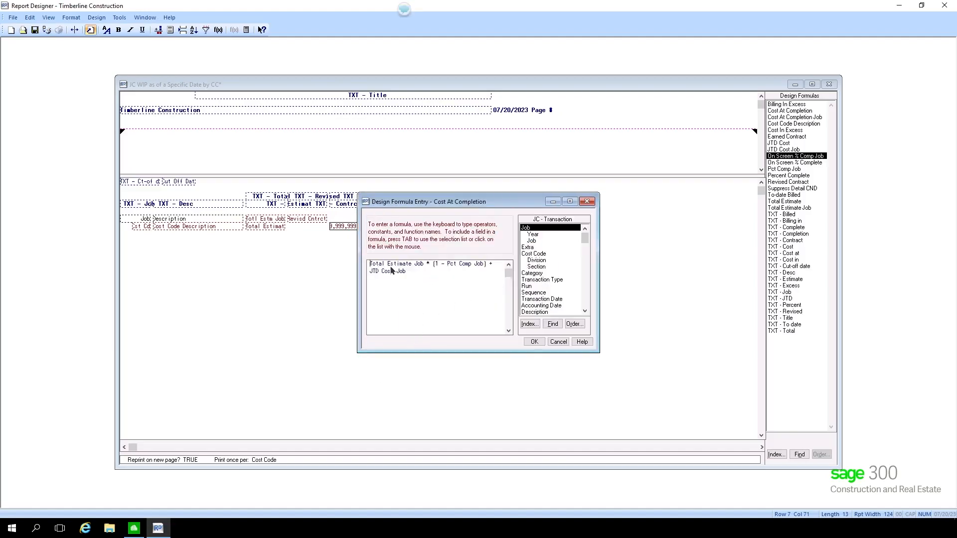
{"action": "left_click", "coordinate": [449, 331]}
{"action": "left_click", "coordinate": [529, 324]}
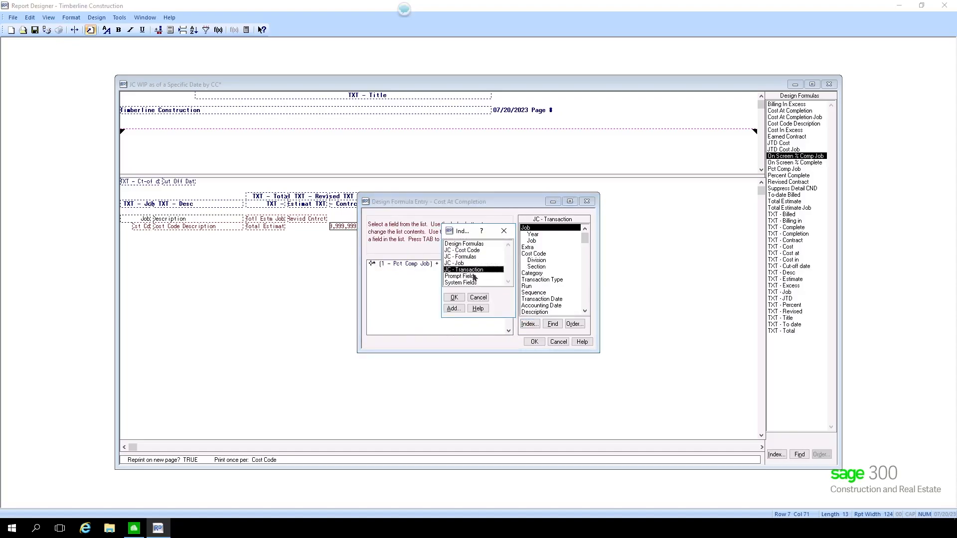
{"action": "double_click", "coordinate": [464, 244]}
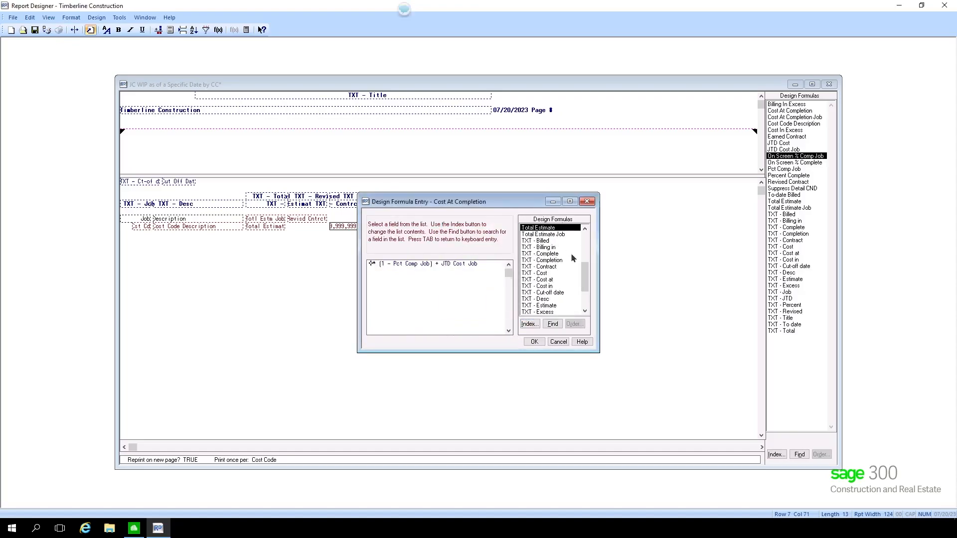
{"action": "left_click", "coordinate": [545, 229]}
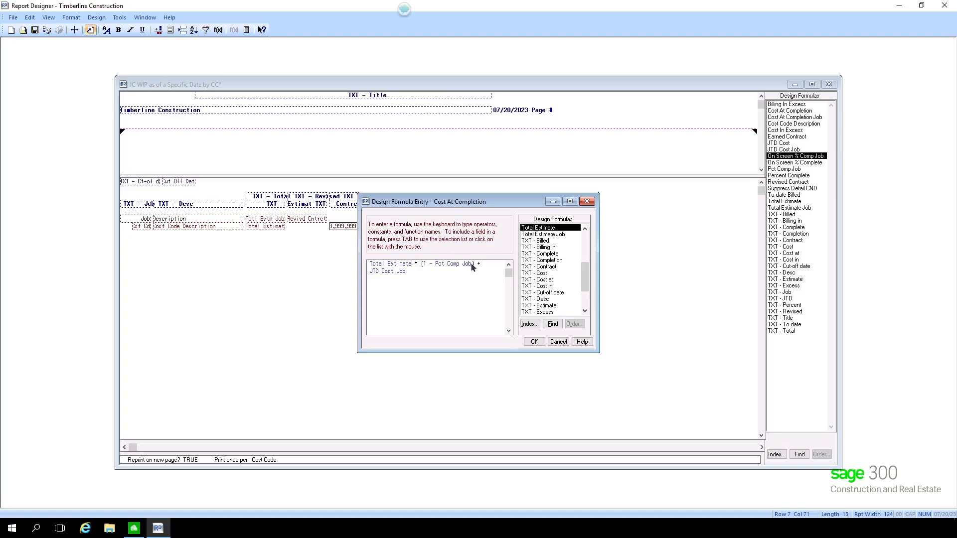
Step: In the Cost At Completion formula, replace Pct Comp Job with Percent Complete and JTD Cost Job with JTD Cost
{"action": "left_click", "coordinate": [470, 265]}
{"action": "key", "text": "Delete"}
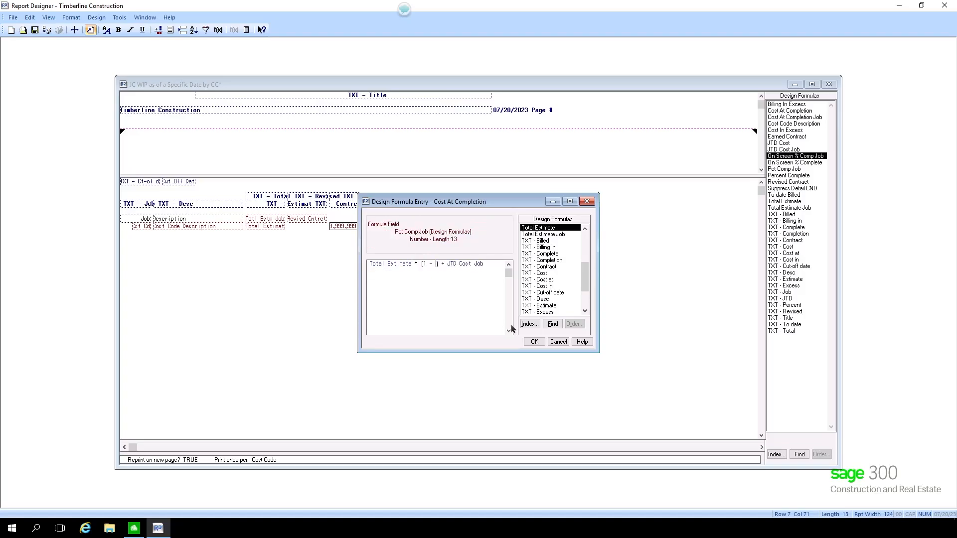
{"action": "scroll", "coordinate": [564, 299], "scroll_direction": "up", "scroll_amount": 3}
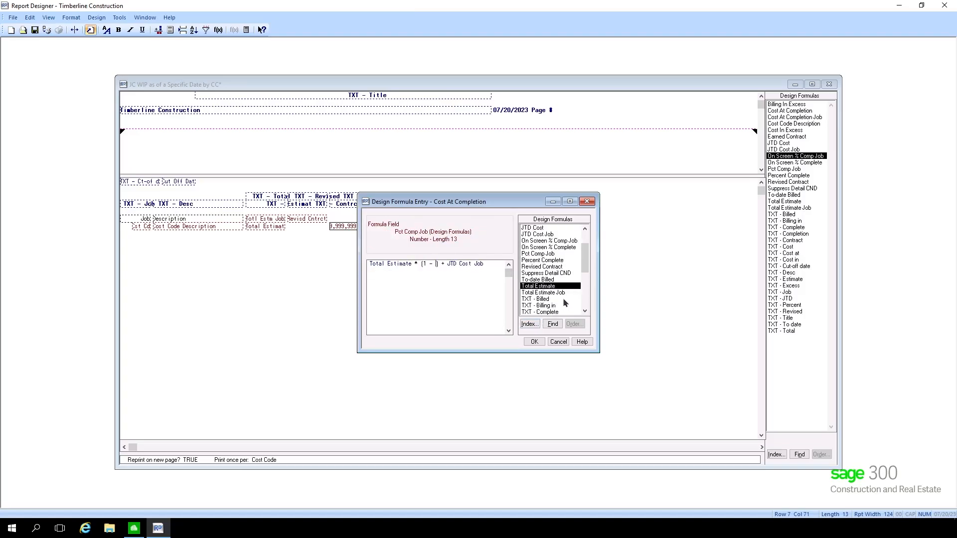
{"action": "left_click", "coordinate": [555, 260]}
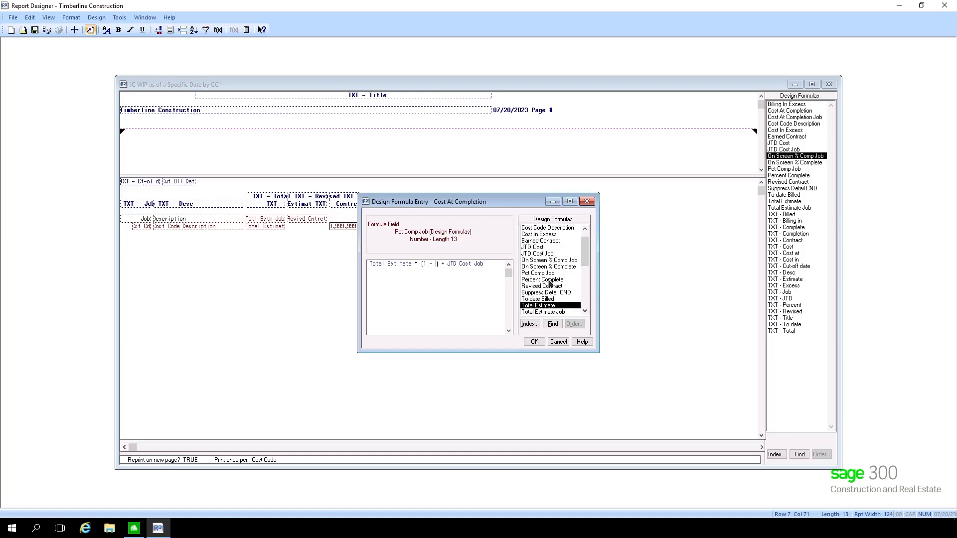
{"action": "key", "text": "BackSpace"}
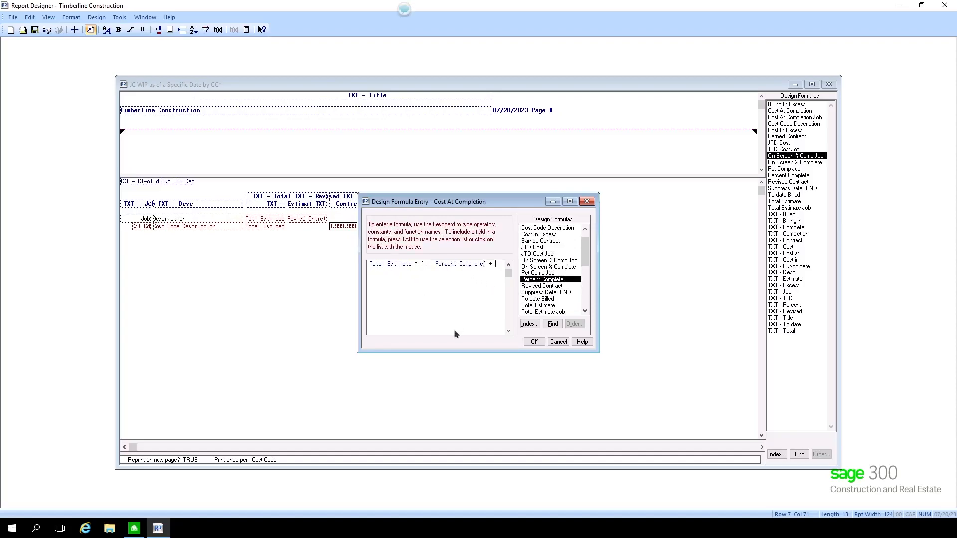
{"action": "left_click", "coordinate": [533, 248]}
{"action": "left_click", "coordinate": [534, 342]}
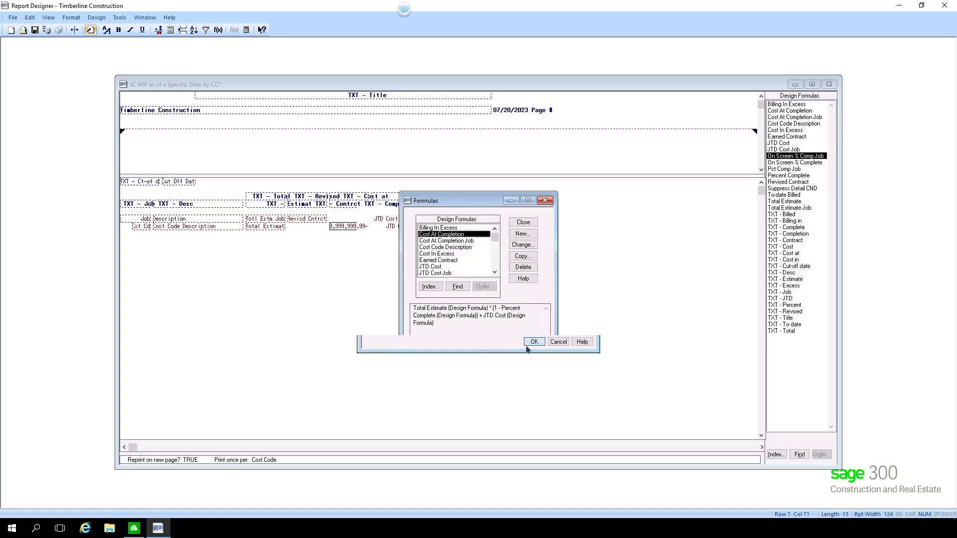
{"action": "left_click", "coordinate": [523, 223]}
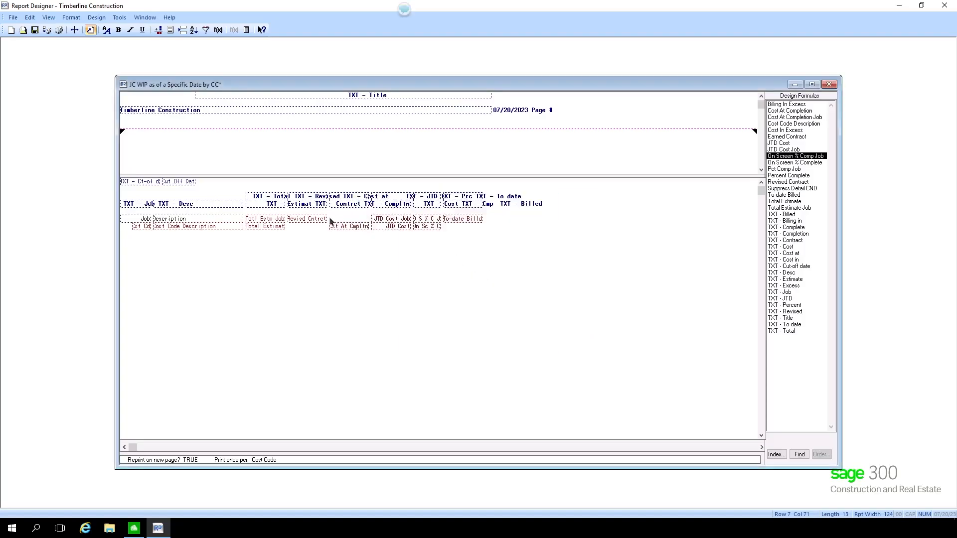
Step: Add the Cost At Completion Job formula directly above Cost At Completion and set the job row's amount fields to print once per Job
{"action": "double_click", "coordinate": [795, 117]}
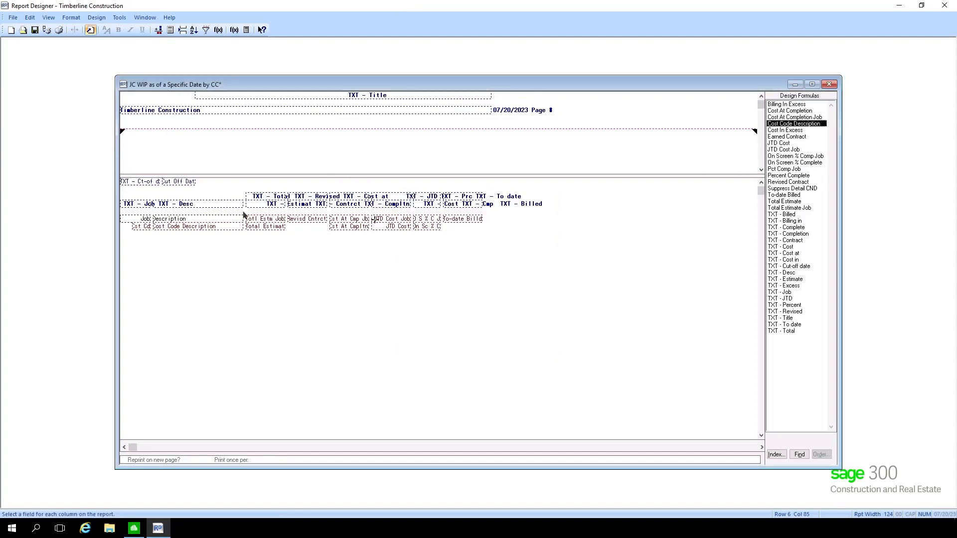
{"action": "left_click", "coordinate": [259, 219]}
{"action": "left_click", "coordinate": [490, 220]}
{"action": "left_click_drag", "start_coordinate": [486, 222], "coordinate": [246, 221]}
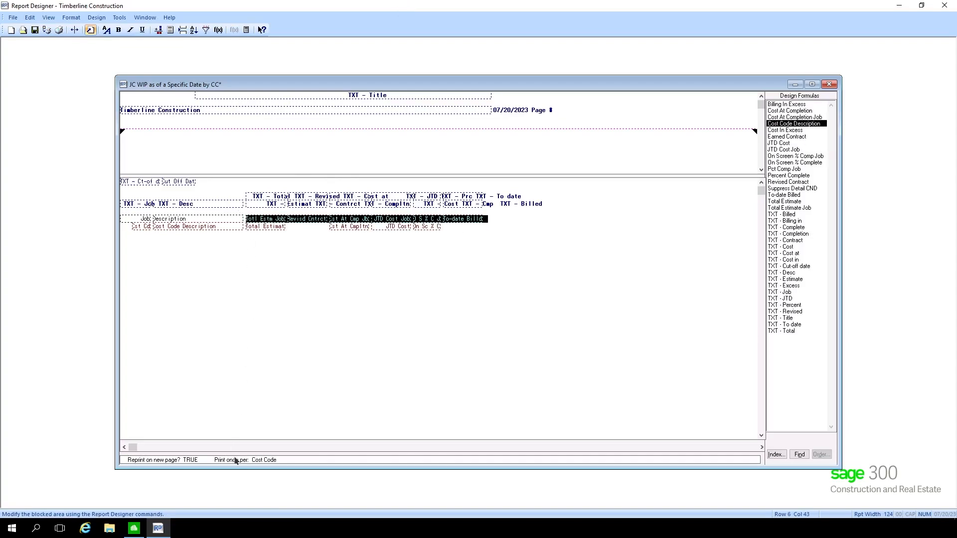
{"action": "double_click", "coordinate": [262, 461]}
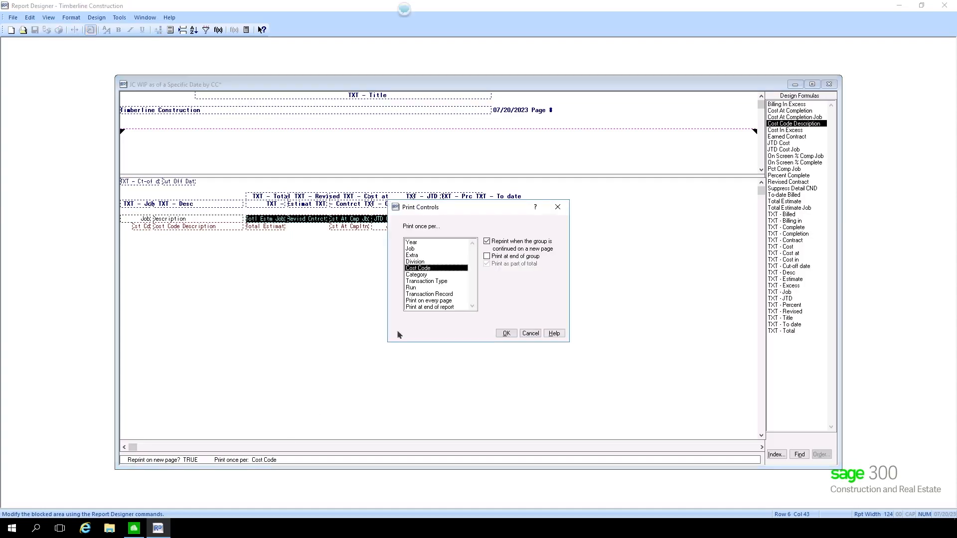
{"action": "left_click", "coordinate": [414, 250]}
{"action": "left_click", "coordinate": [506, 333]}
{"action": "left_click", "coordinate": [372, 250]}
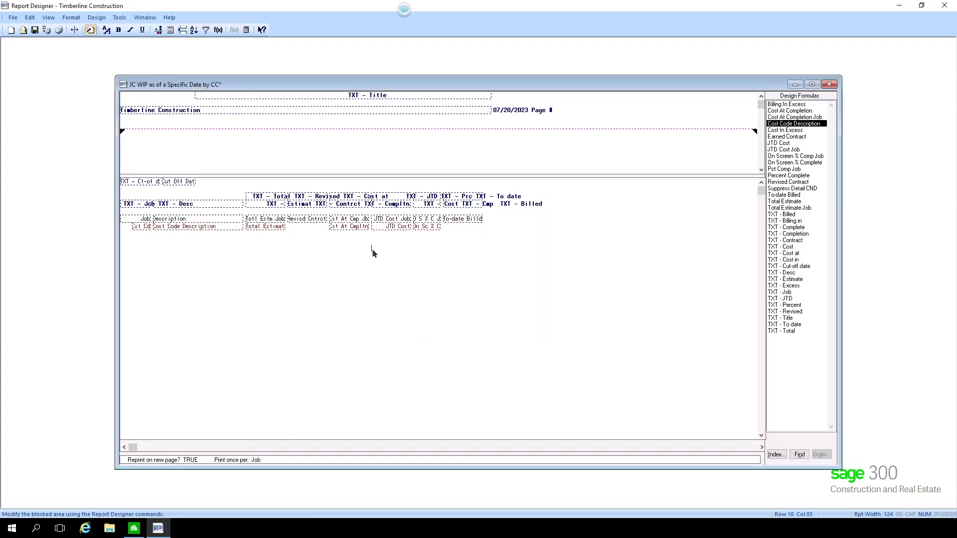
Step: Set the Revised Contract and To-date Billed fields in the job row to print once per Cost Code
{"action": "left_click", "coordinate": [294, 220]}
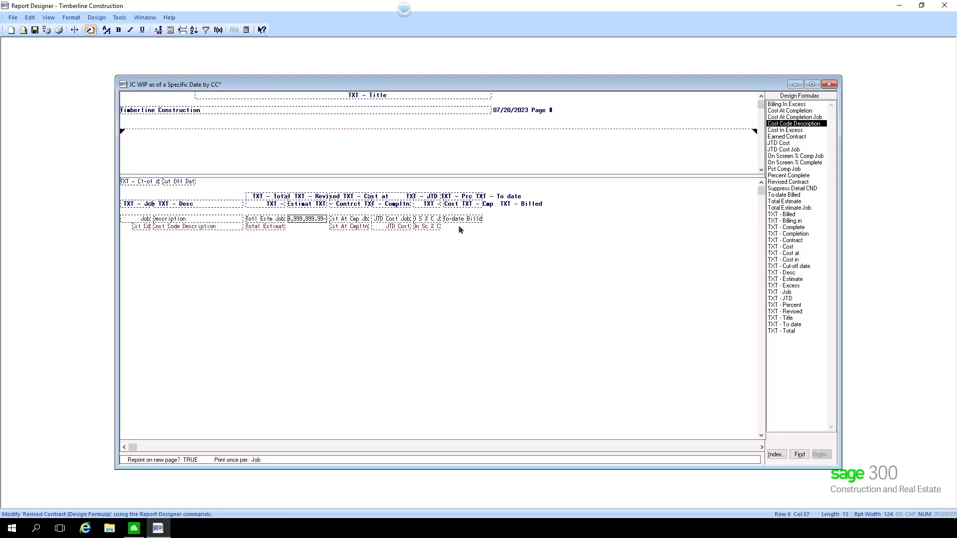
{"action": "double_click", "coordinate": [257, 462]}
{"action": "left_click", "coordinate": [430, 268]}
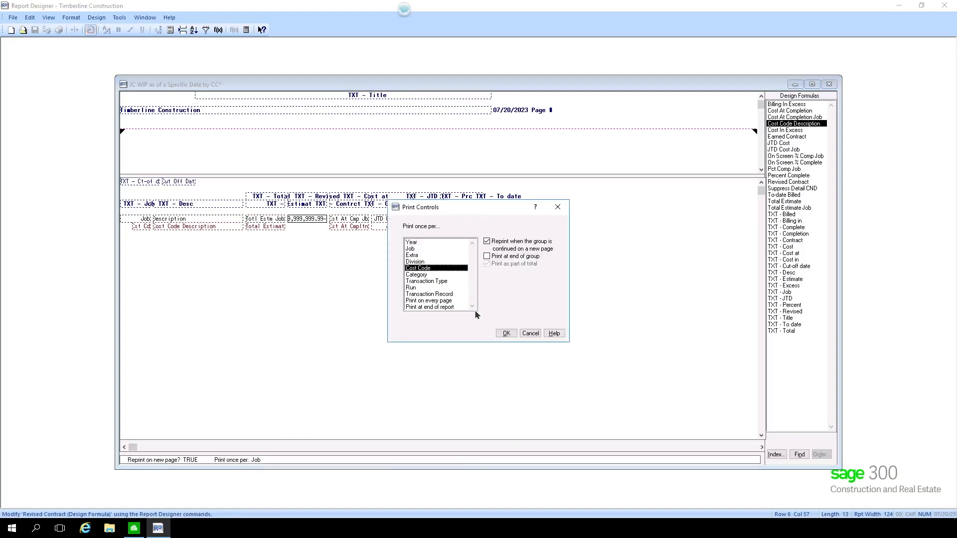
{"action": "left_click", "coordinate": [501, 333]}
{"action": "left_click", "coordinate": [456, 220]}
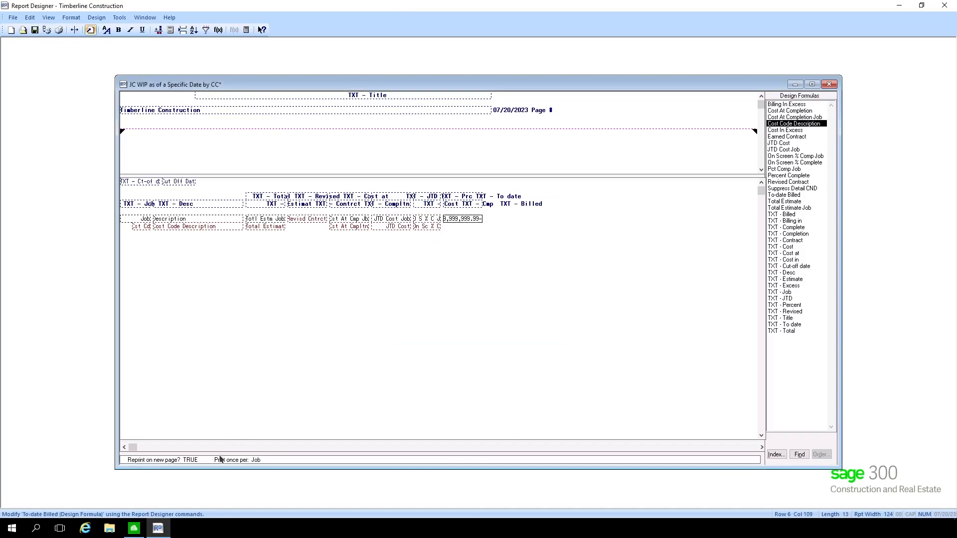
{"action": "double_click", "coordinate": [230, 462]}
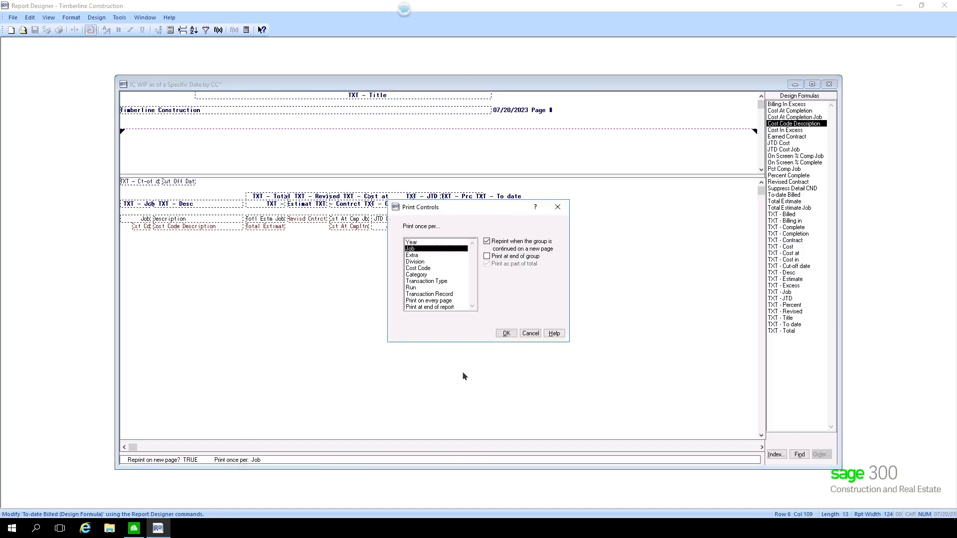
{"action": "left_click", "coordinate": [423, 270]}
{"action": "left_click", "coordinate": [507, 333]}
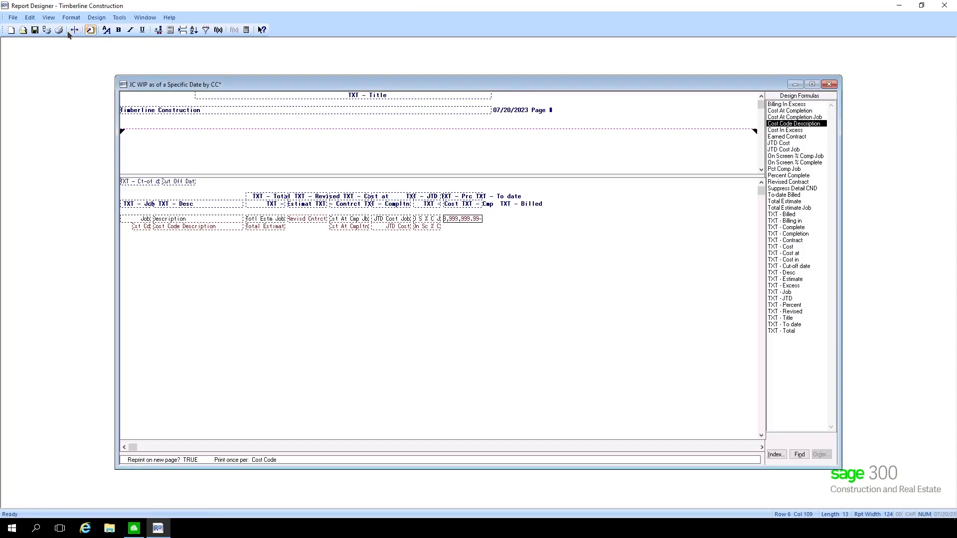
Step: Preview the report from JC Transaction (current) with Cut Off Date 7/20/2023 and check the cost at completion for the job and its cost codes
{"action": "left_click", "coordinate": [47, 30]}
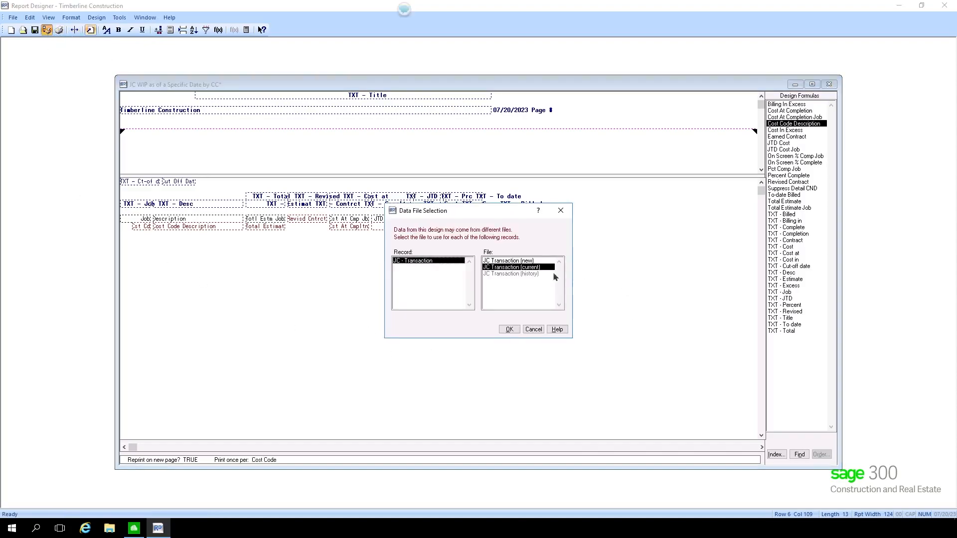
{"action": "left_click", "coordinate": [510, 330]}
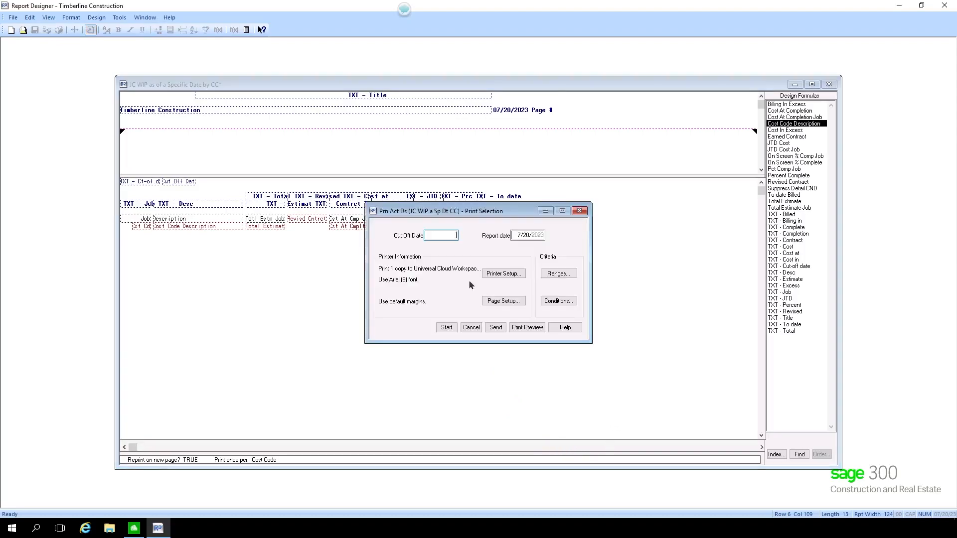
{"action": "type", "text": "7/20/2023"}
{"action": "key", "text": "Tab"}
{"action": "left_click", "coordinate": [524, 327]}
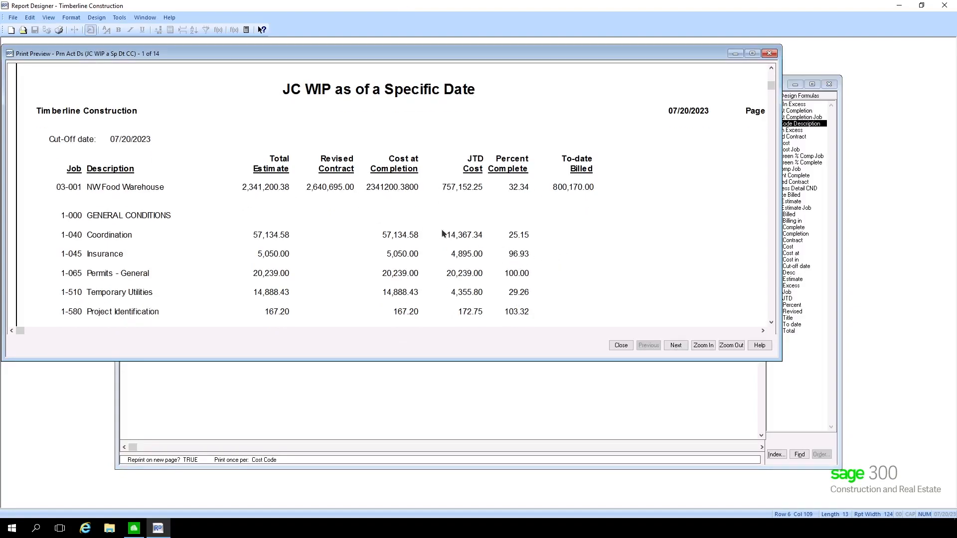
{"action": "scroll", "coordinate": [273, 235], "scroll_direction": "down", "scroll_amount": 3}
{"action": "scroll", "coordinate": [273, 234], "scroll_direction": "down", "scroll_amount": 2}
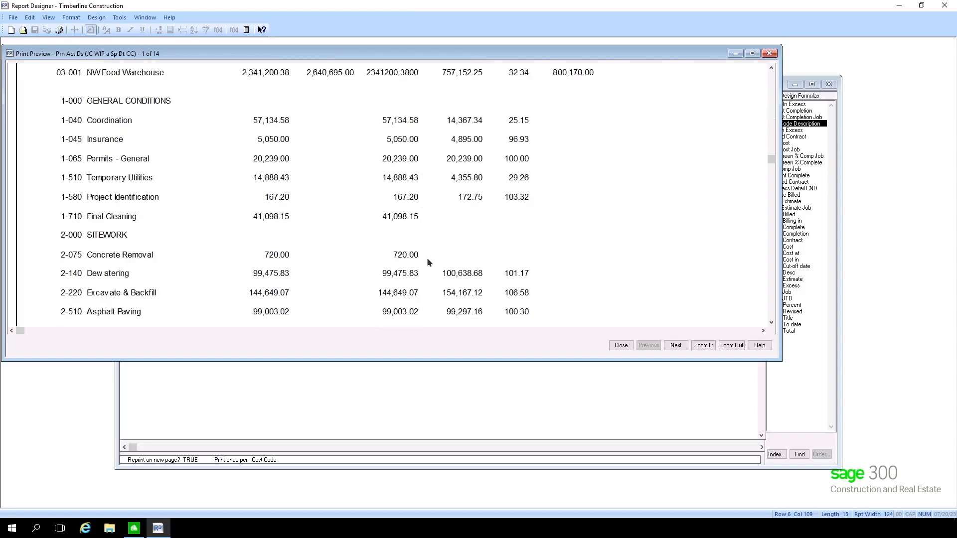
{"action": "scroll", "coordinate": [429, 257], "scroll_direction": "down", "scroll_amount": 1}
{"action": "scroll", "coordinate": [430, 255], "scroll_direction": "up", "scroll_amount": 5}
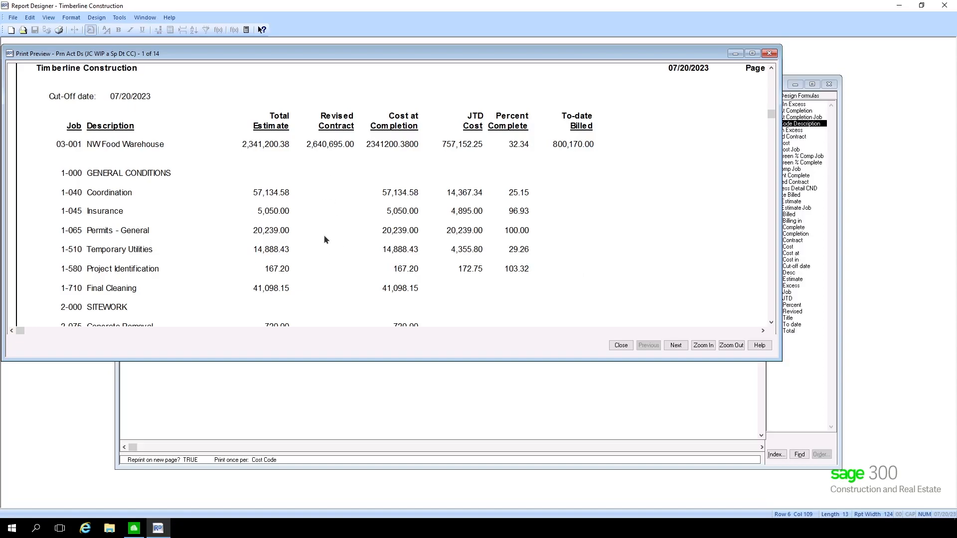
{"action": "left_click", "coordinate": [621, 346]}
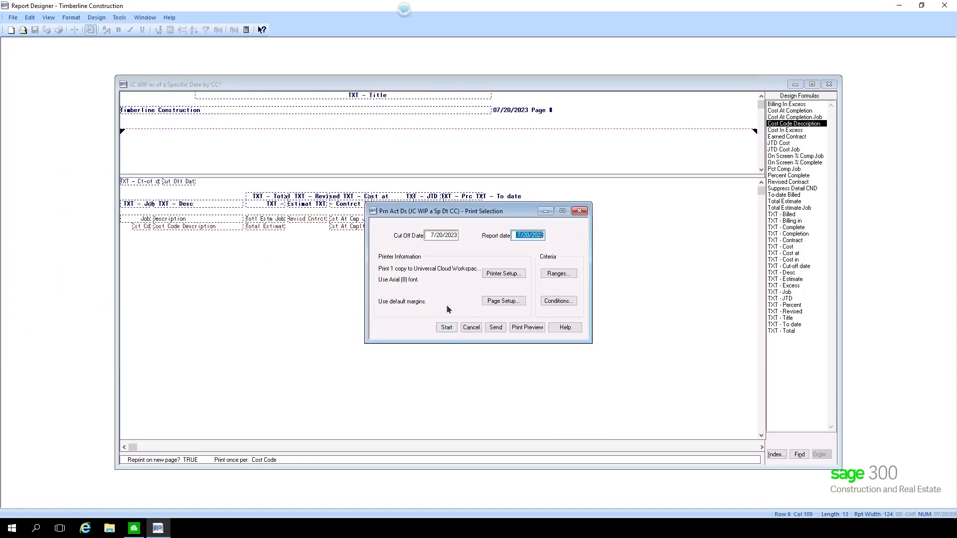
{"action": "left_click", "coordinate": [471, 329]}
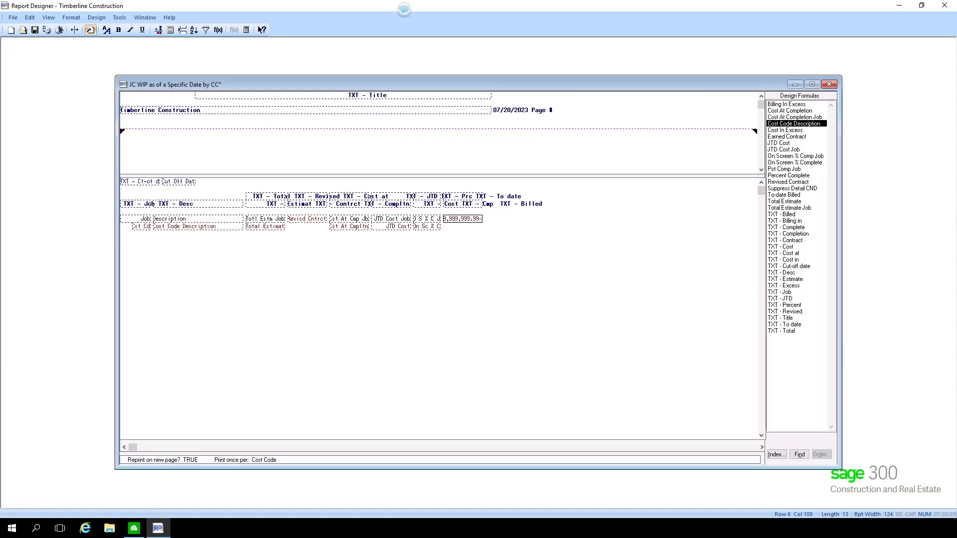
Step: Enlarge the report's required prompt window and shift the Cut Off Date and Report date prompts left to make room for another field
{"action": "left_click", "coordinate": [98, 18]}
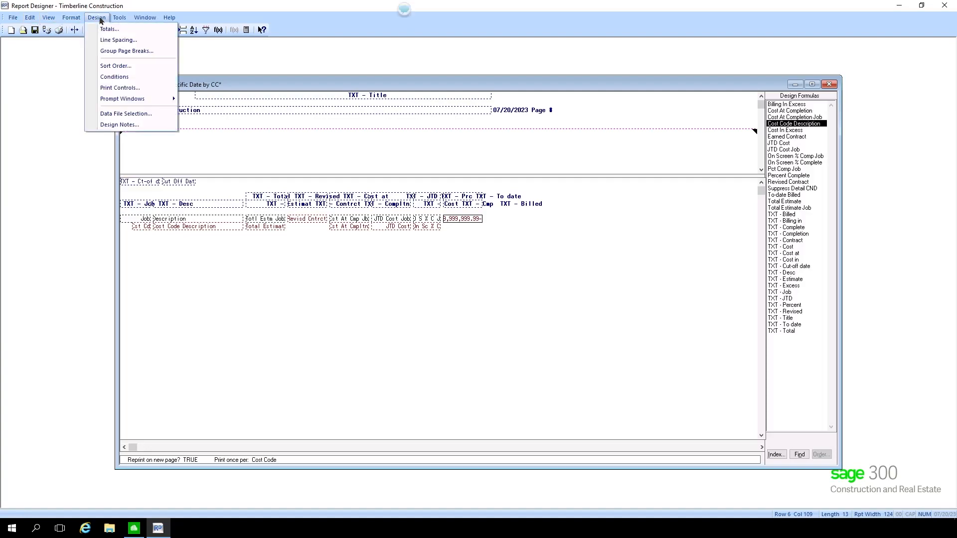
{"action": "mouse_move", "coordinate": [116, 101]}
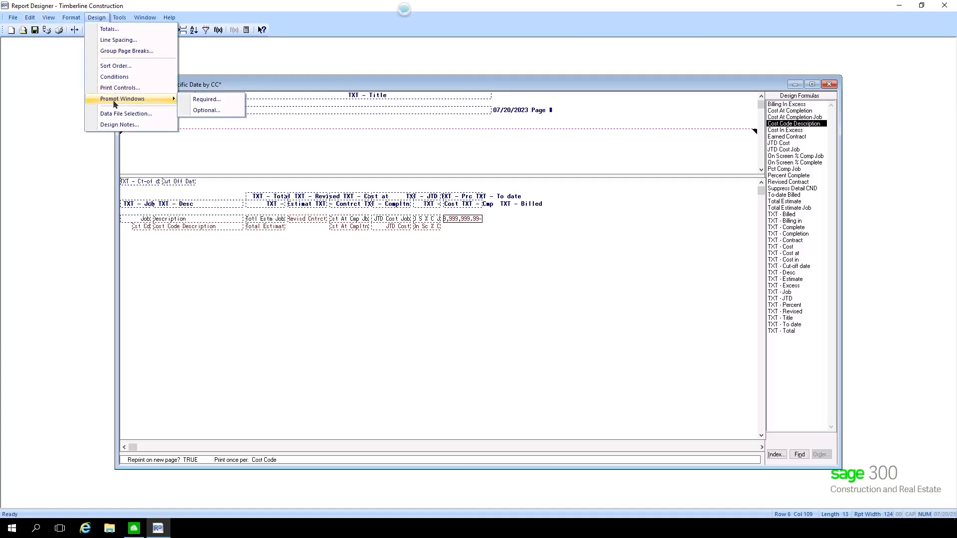
{"action": "left_click", "coordinate": [218, 101]}
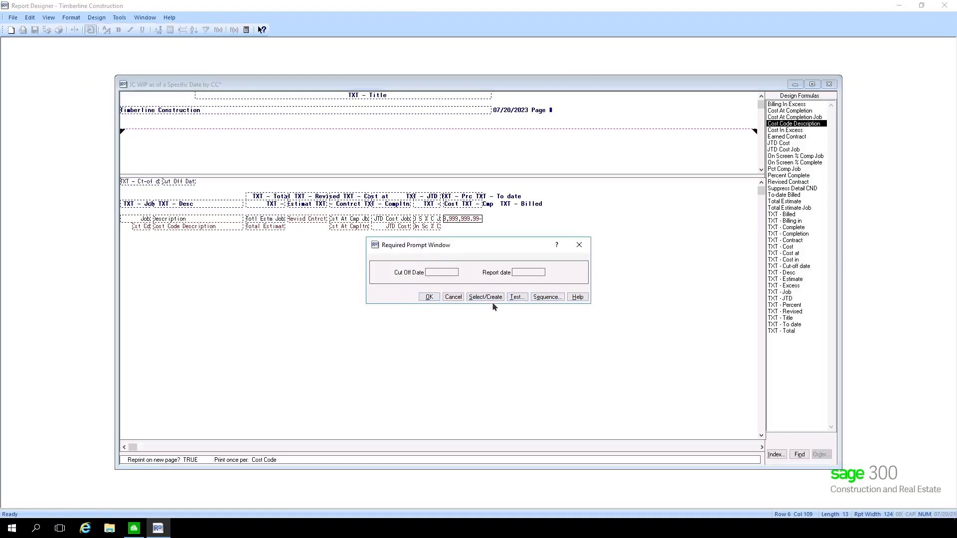
{"action": "left_click_drag", "start_coordinate": [494, 306], "coordinate": [494, 335]}
{"action": "left_click", "coordinate": [439, 274]}
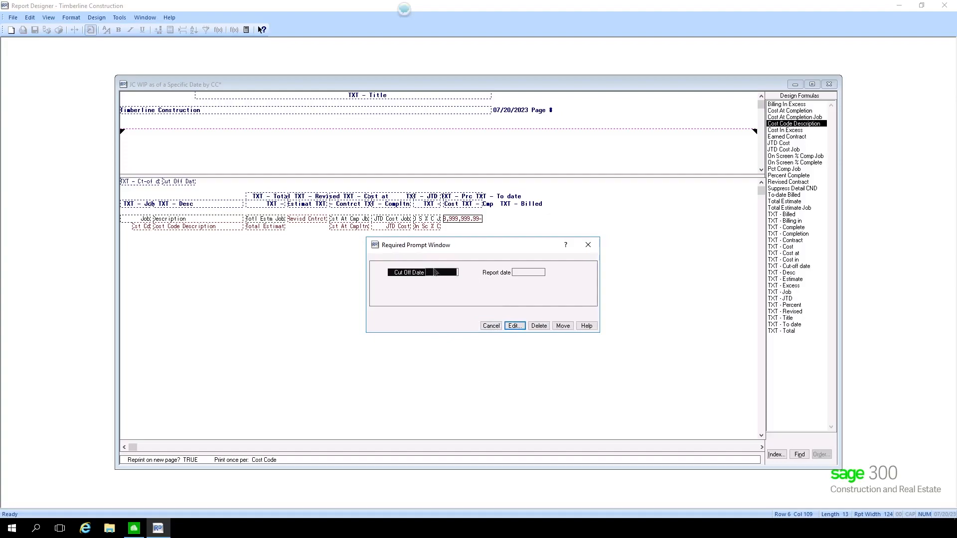
{"action": "left_click_drag", "start_coordinate": [420, 275], "coordinate": [406, 275]}
{"action": "left_click", "coordinate": [518, 272]}
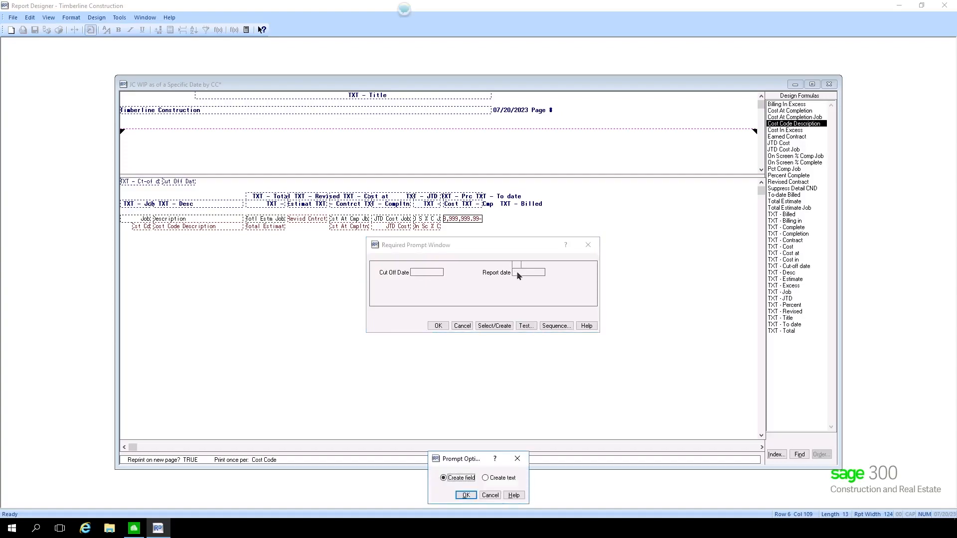
{"action": "left_click", "coordinate": [489, 495]}
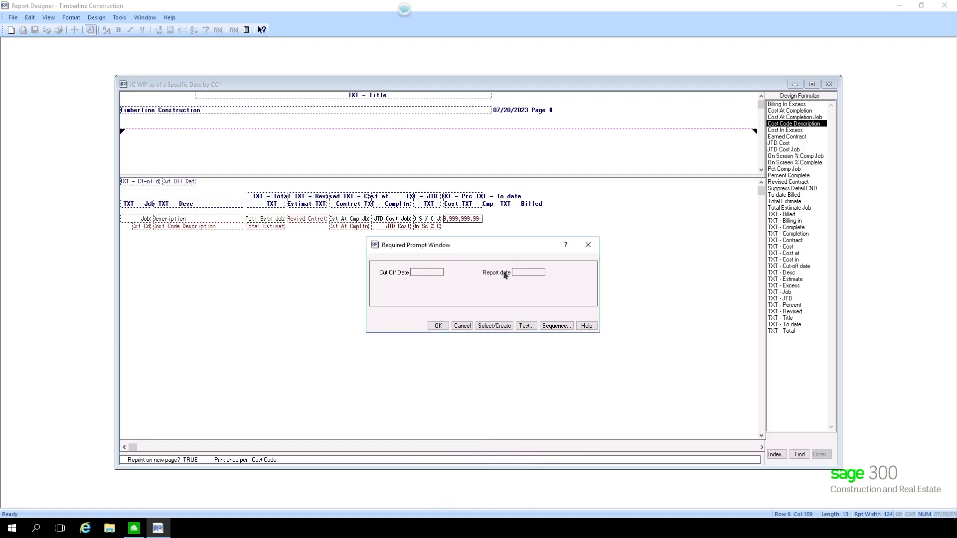
{"action": "left_click", "coordinate": [504, 273]}
{"action": "left_click_drag", "start_coordinate": [513, 273], "coordinate": [488, 273]}
Step: Create a text prompt field with description Job and size 6 on the same line after Report date
{"action": "left_click", "coordinate": [575, 272]}
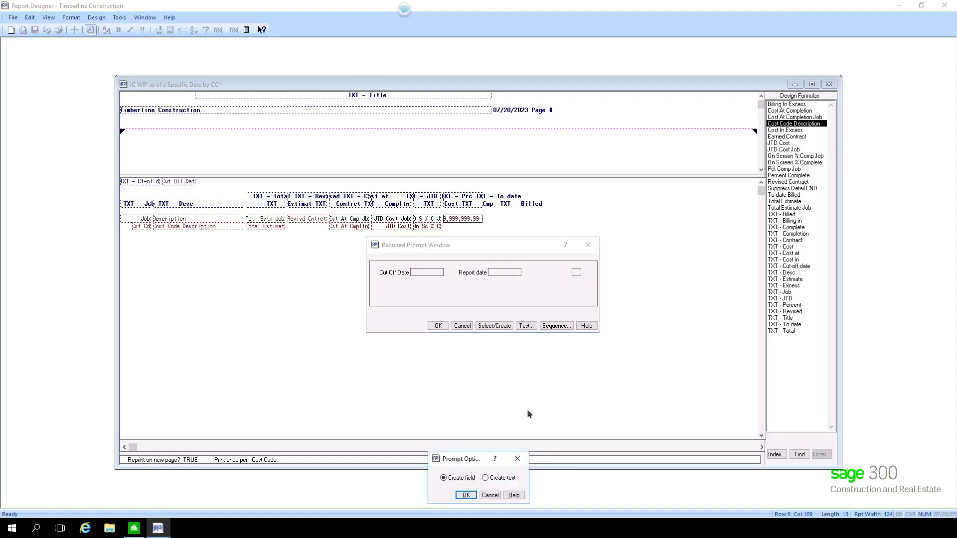
{"action": "left_click", "coordinate": [461, 499]}
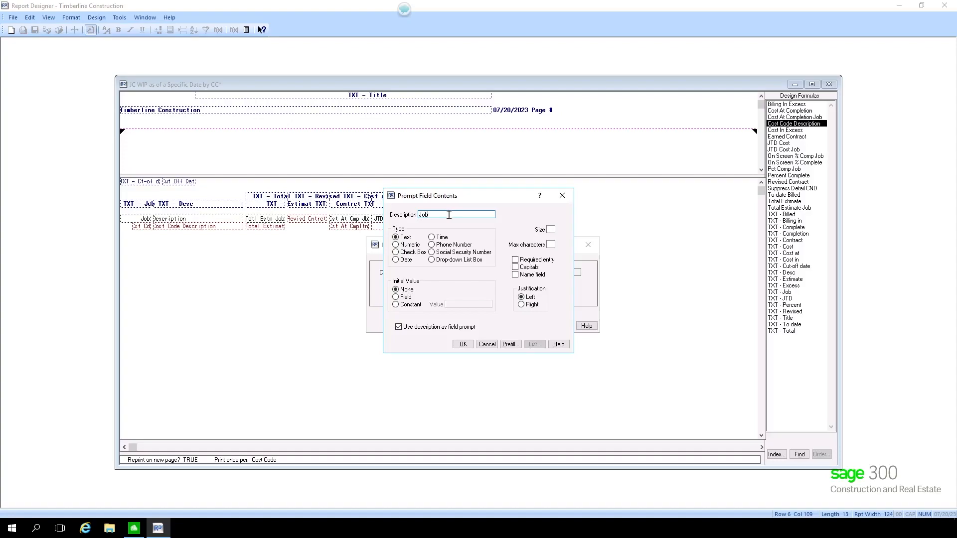
{"action": "left_click", "coordinate": [463, 347]}
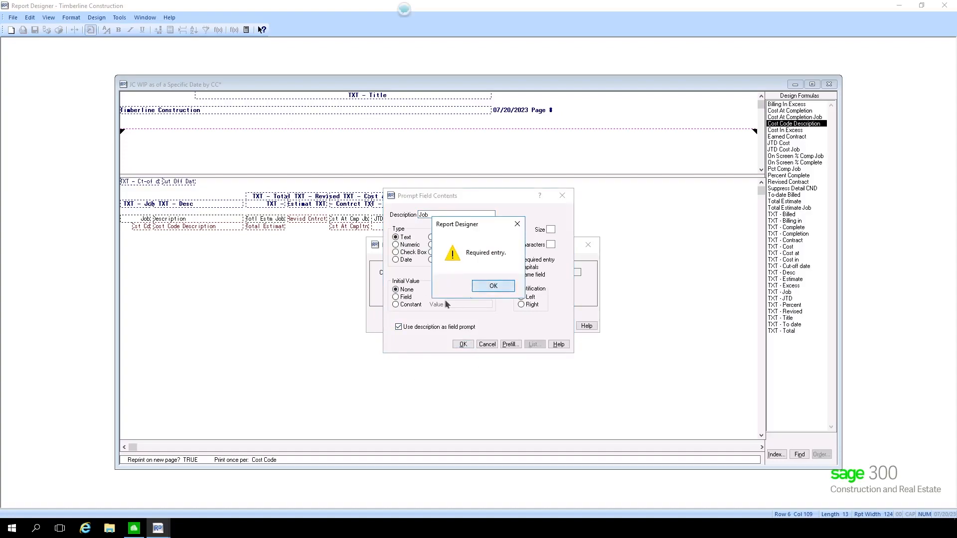
{"action": "left_click", "coordinate": [493, 288]}
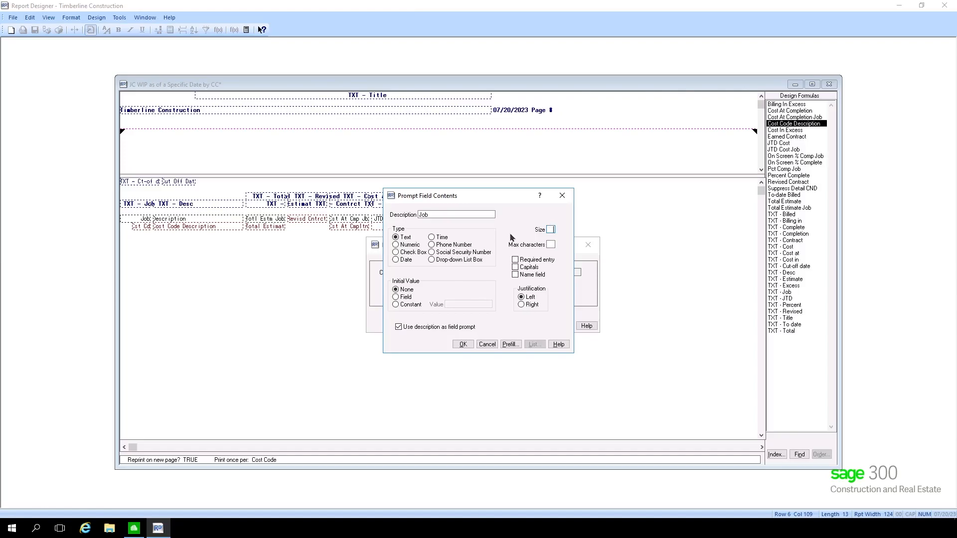
{"action": "type", "text": "6"}
{"action": "left_click", "coordinate": [463, 345]}
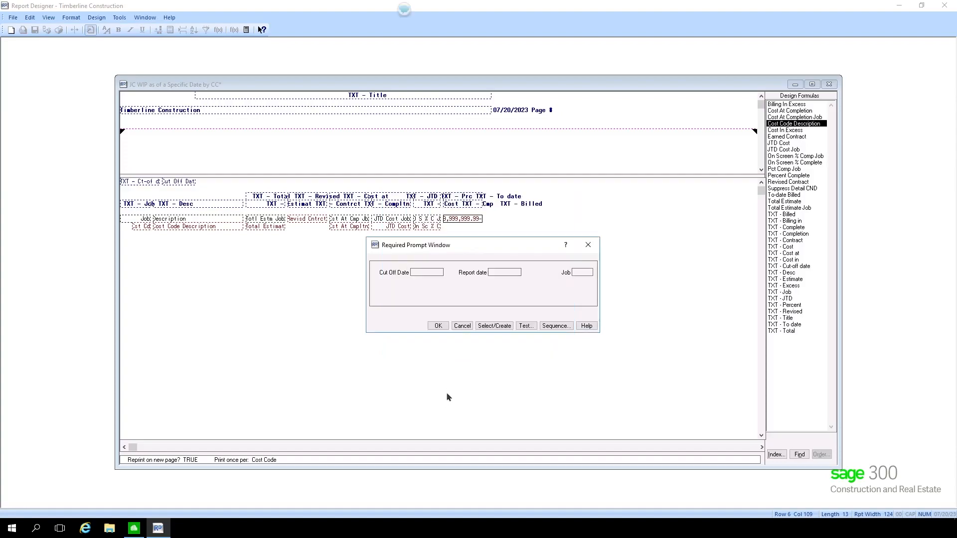
Step: Move the Job prompt closer to Report date and reduce the required prompt window's height to a single row
{"action": "left_click", "coordinate": [579, 274]}
{"action": "left_click_drag", "start_coordinate": [580, 274], "coordinate": [567, 275]}
{"action": "left_click_drag", "start_coordinate": [509, 333], "coordinate": [514, 311]}
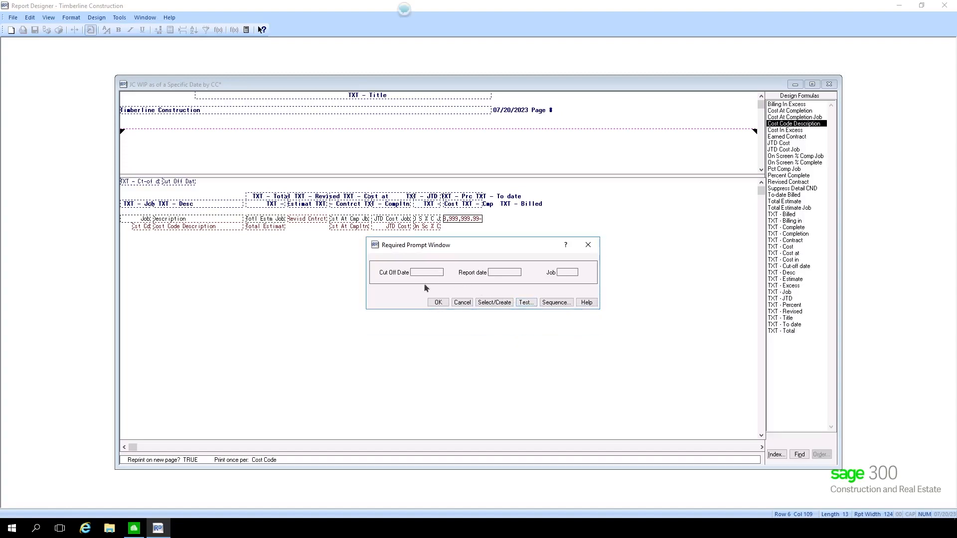
Step: Test and accept the required prompt window, and check the Job prompt in the print selection for JC Transaction (current)
{"action": "left_click", "coordinate": [525, 303]}
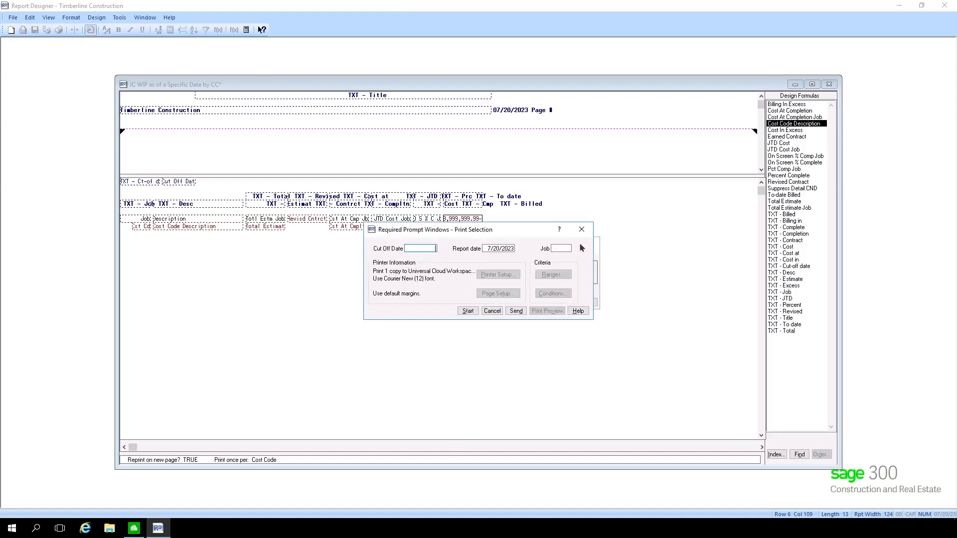
{"action": "left_click", "coordinate": [493, 312]}
{"action": "left_click", "coordinate": [436, 303]}
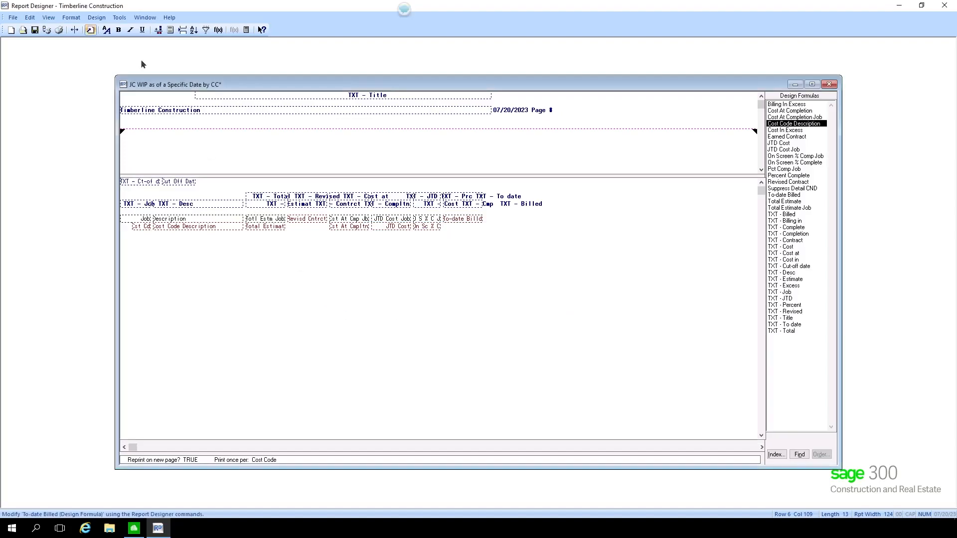
{"action": "left_click", "coordinate": [46, 29]}
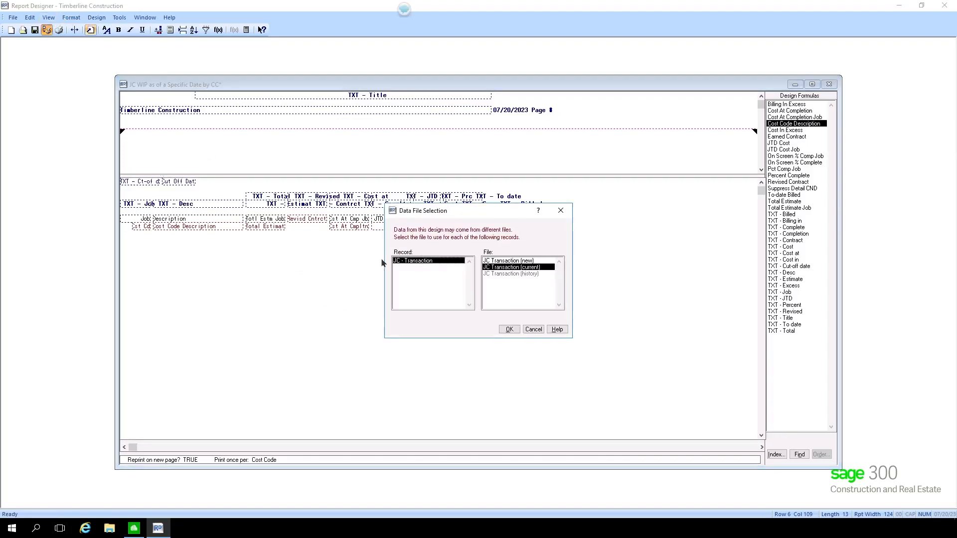
{"action": "left_click", "coordinate": [511, 329]}
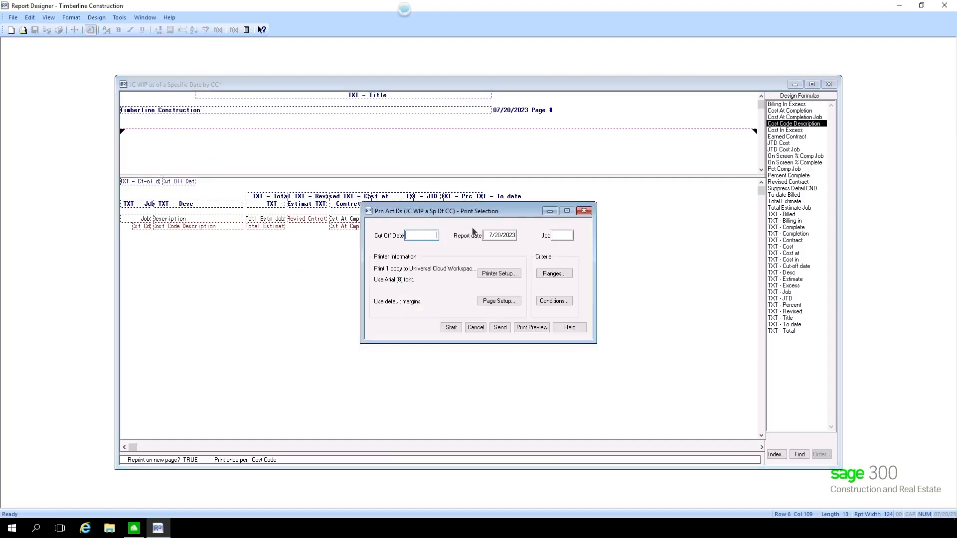
{"action": "left_click", "coordinate": [476, 327]}
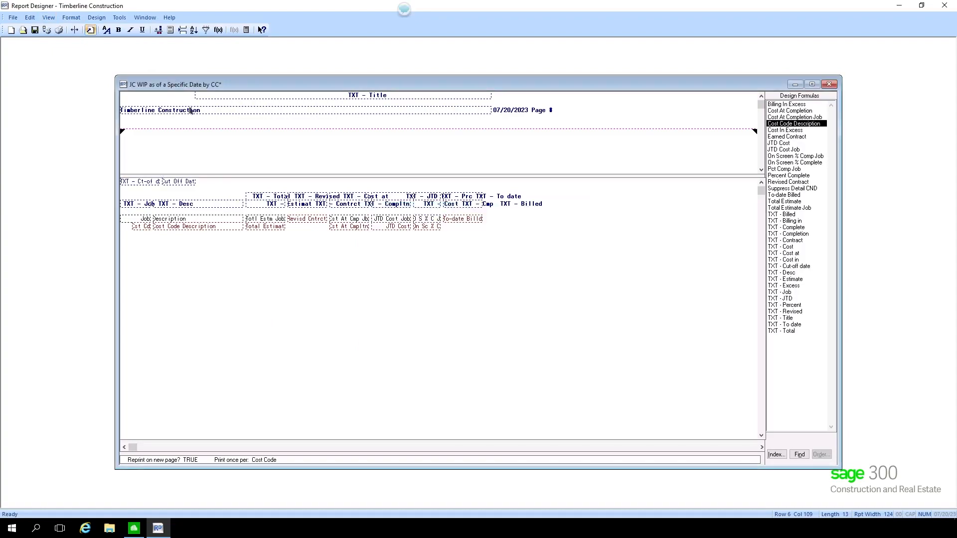
Step: Add a report condition that limits transactions to those whose Job equals the Job prompt field
{"action": "left_click", "coordinate": [93, 18]}
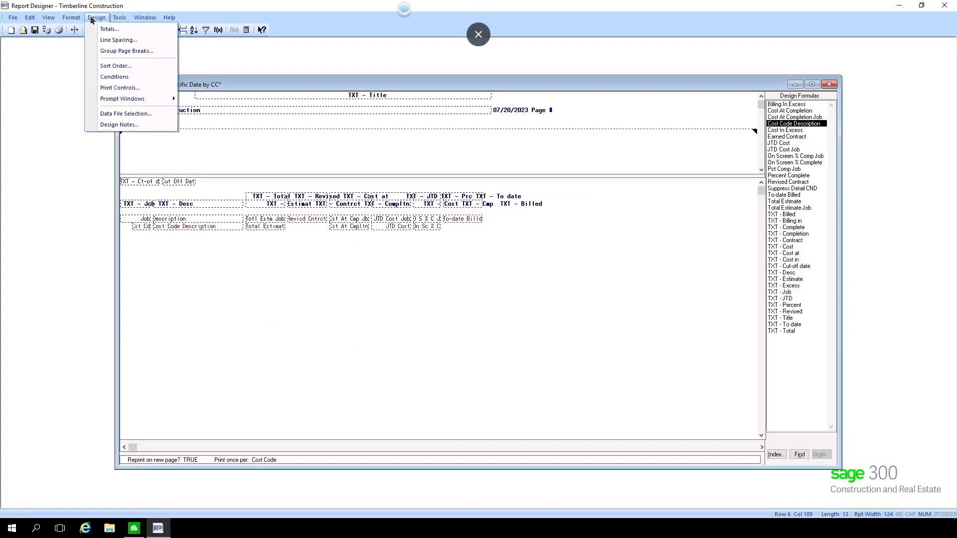
{"action": "left_click", "coordinate": [114, 78]}
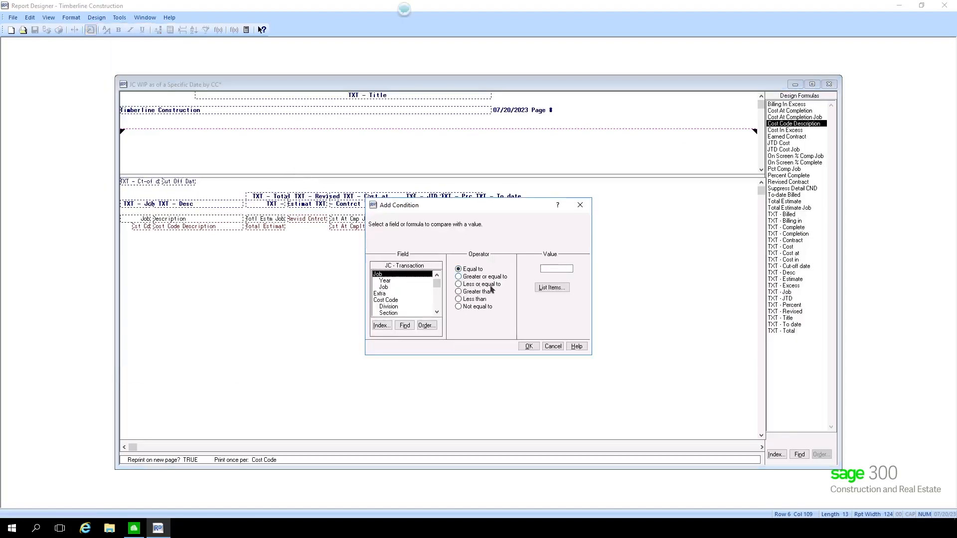
{"action": "left_click", "coordinate": [561, 270]}
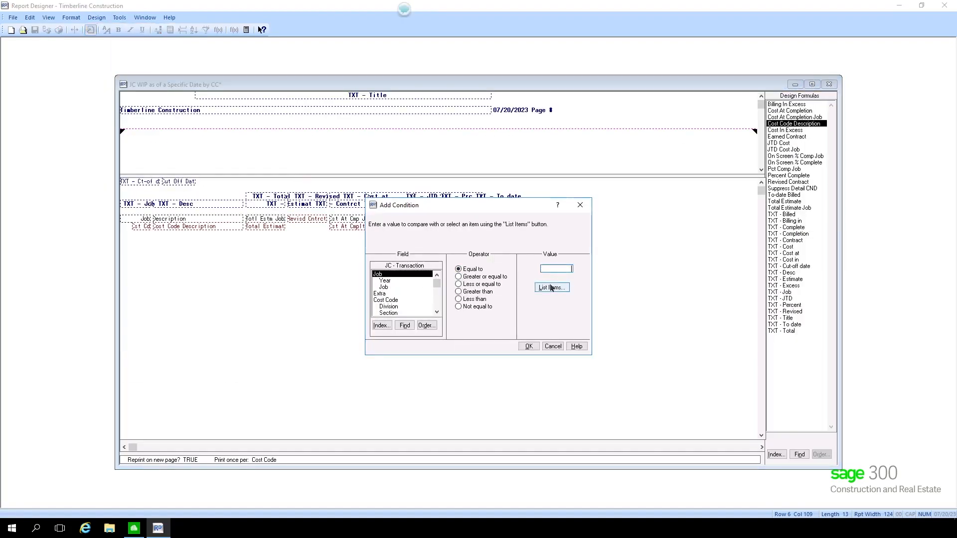
{"action": "left_click", "coordinate": [551, 288]}
{"action": "left_click", "coordinate": [535, 348]}
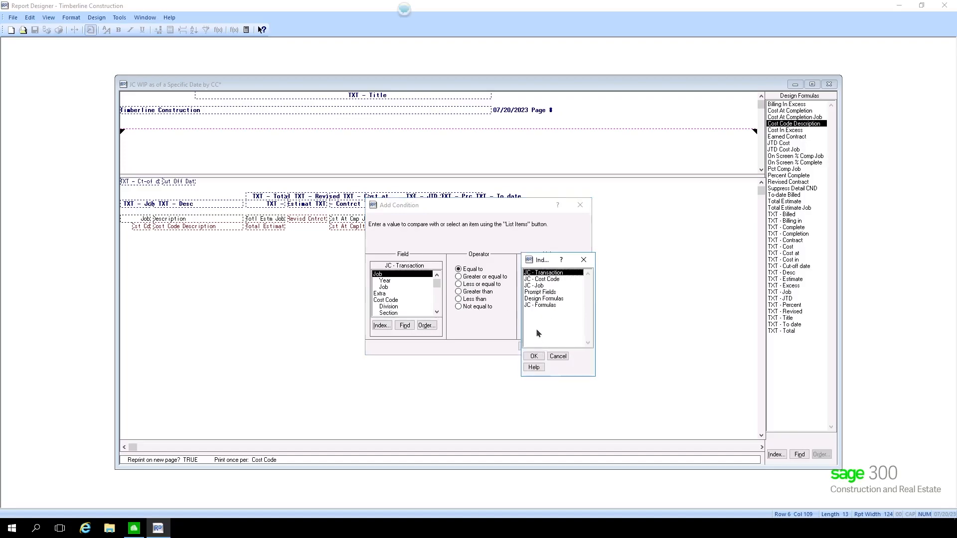
{"action": "double_click", "coordinate": [540, 292]}
{"action": "left_click", "coordinate": [530, 300]}
{"action": "left_click", "coordinate": [533, 363]}
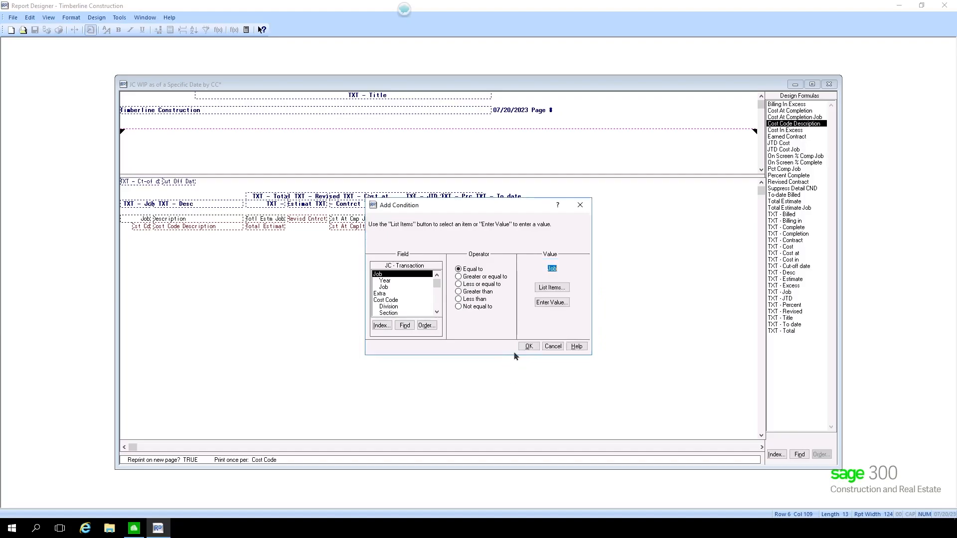
{"action": "left_click", "coordinate": [529, 346]}
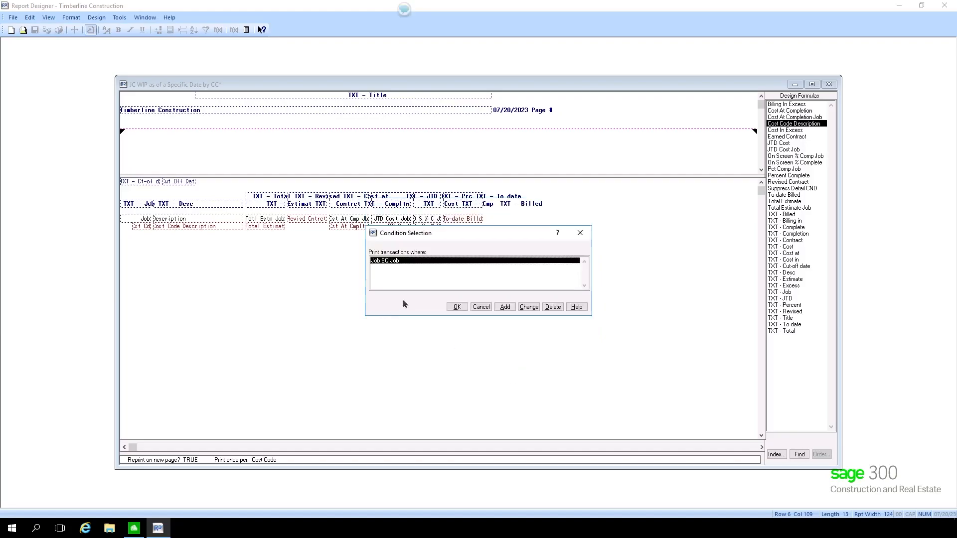
{"action": "left_click", "coordinate": [455, 307]}
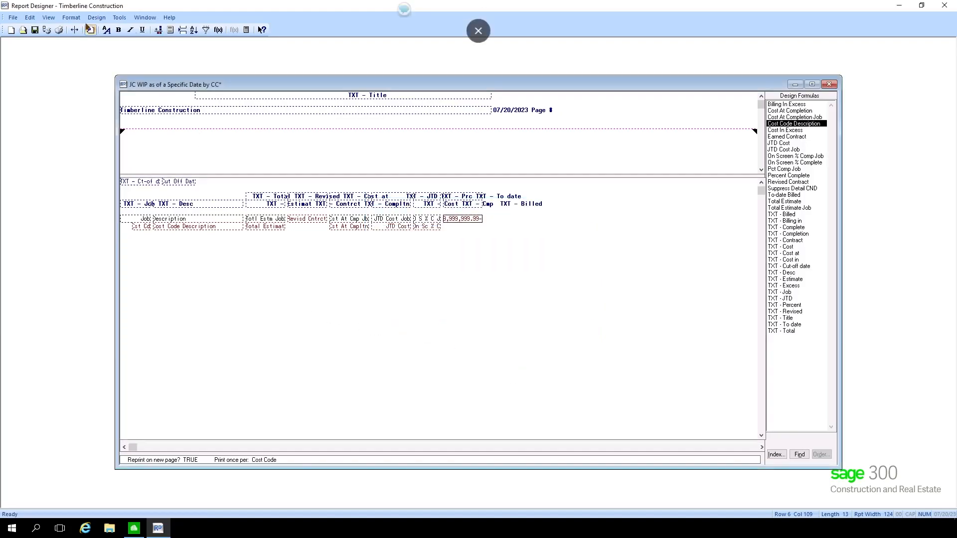
Step: Try to preview the report from JC Transaction (current) with Cut Off Date 7/20/2023 and Job 03-001
{"action": "left_click", "coordinate": [47, 31]}
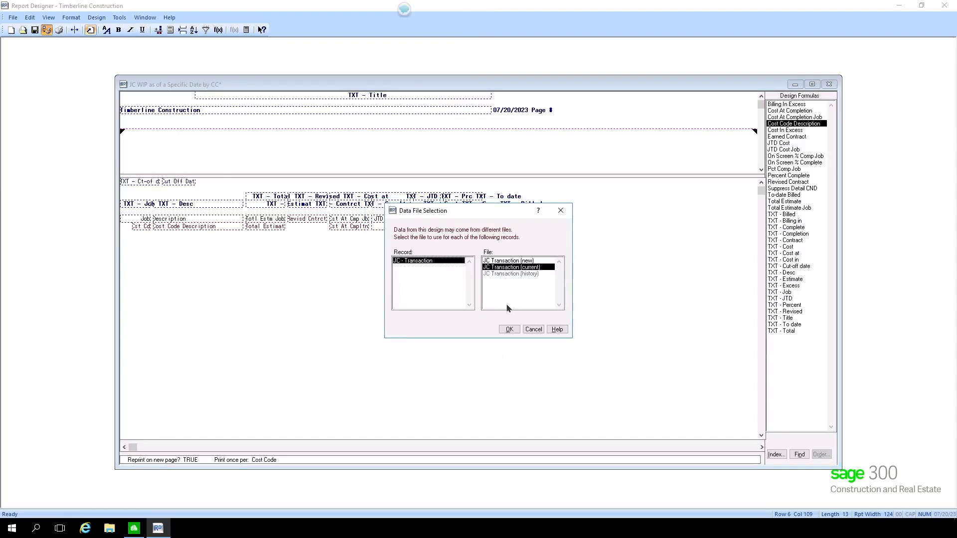
{"action": "left_click", "coordinate": [509, 329]}
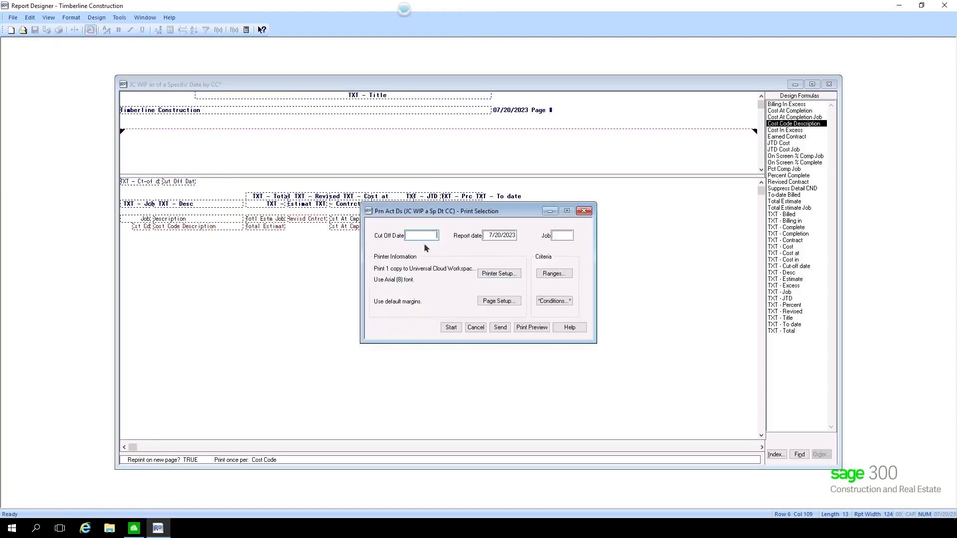
{"action": "type", "text": "0723"}
{"action": "key", "text": "BackSpace"}
{"action": "type", "text": "023"}
{"action": "key", "text": "Tab"}
{"action": "key", "text": "Tab"}
{"action": "type", "text": "03-001"}
{"action": "key", "text": "shift+Tab"}
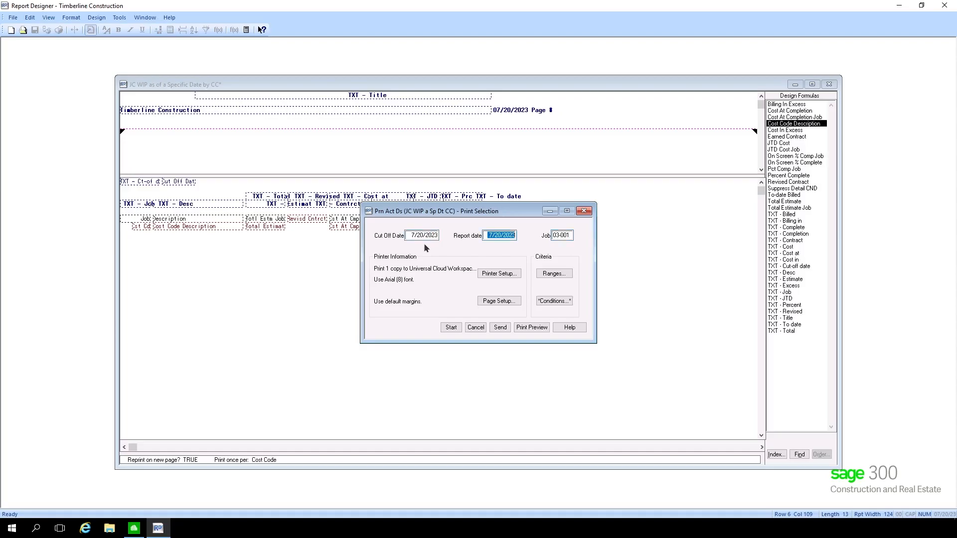
{"action": "left_click", "coordinate": [531, 327]}
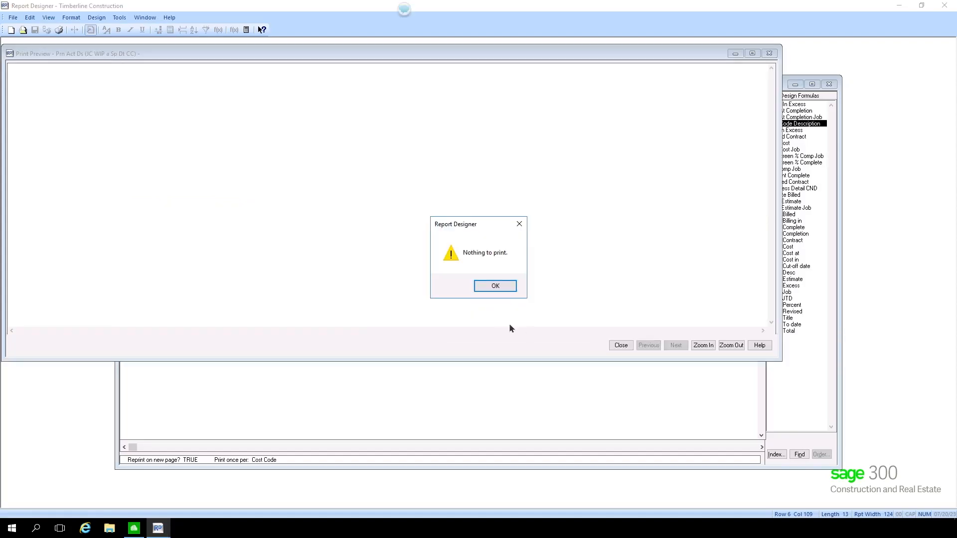
{"action": "left_click", "coordinate": [496, 287]}
Step: Set the Job prompt to 03001 without the hyphen and preview the report to check the job's cost codes
{"action": "left_click", "coordinate": [563, 235]}
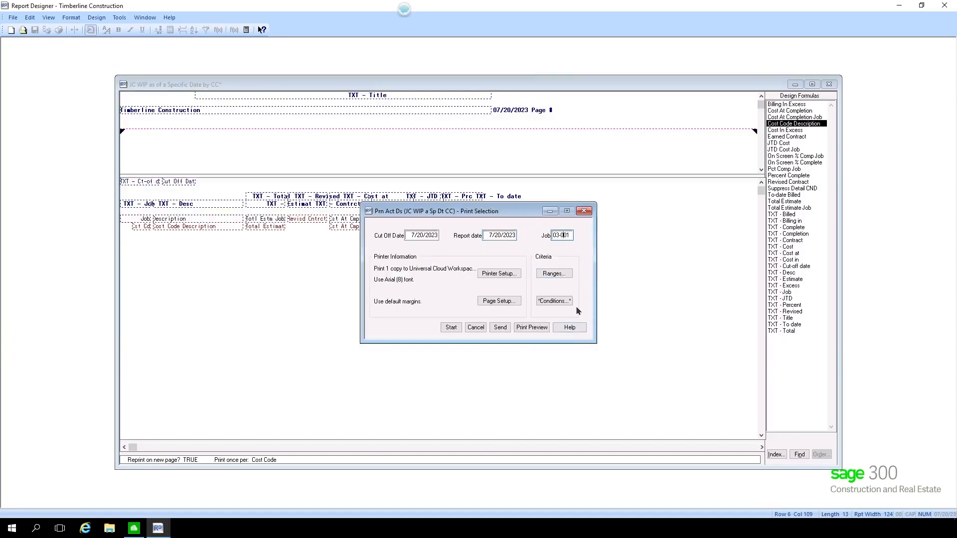
{"action": "key", "text": "BackSpace"}
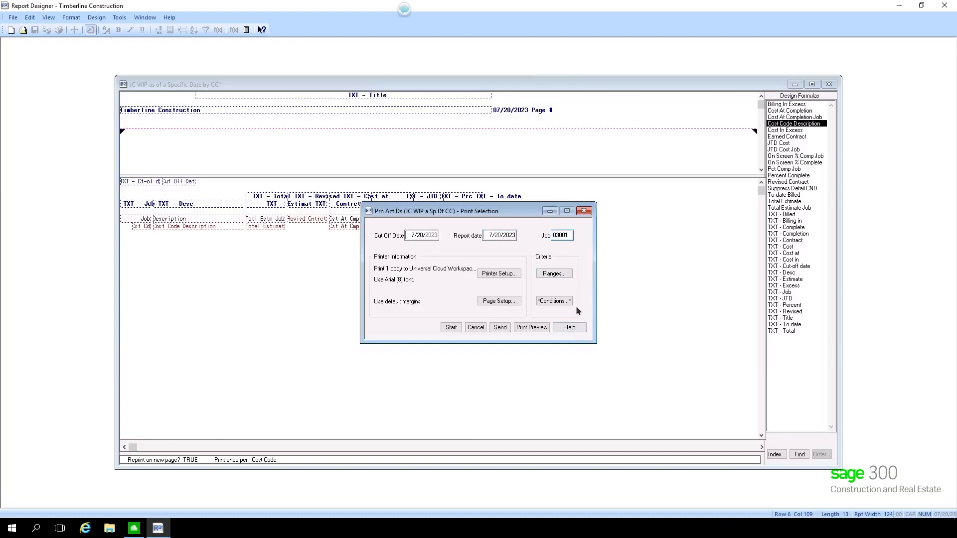
{"action": "left_click", "coordinate": [525, 328]}
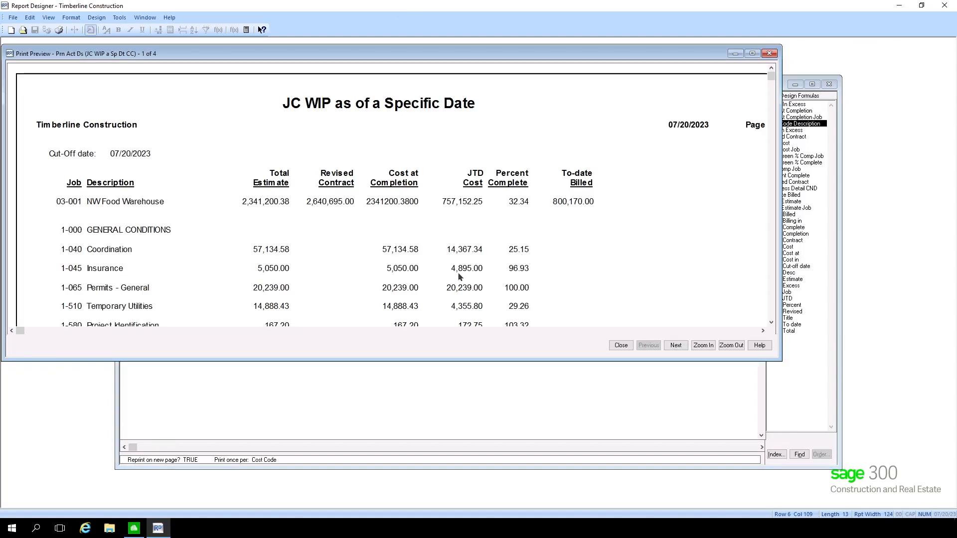
{"action": "scroll", "coordinate": [319, 245], "scroll_direction": "down", "scroll_amount": 1}
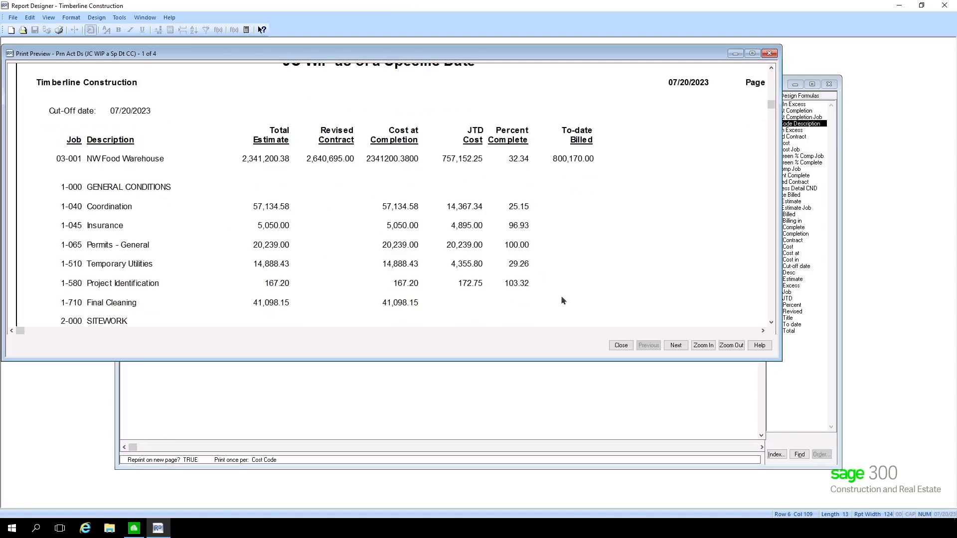
{"action": "left_click", "coordinate": [621, 345]}
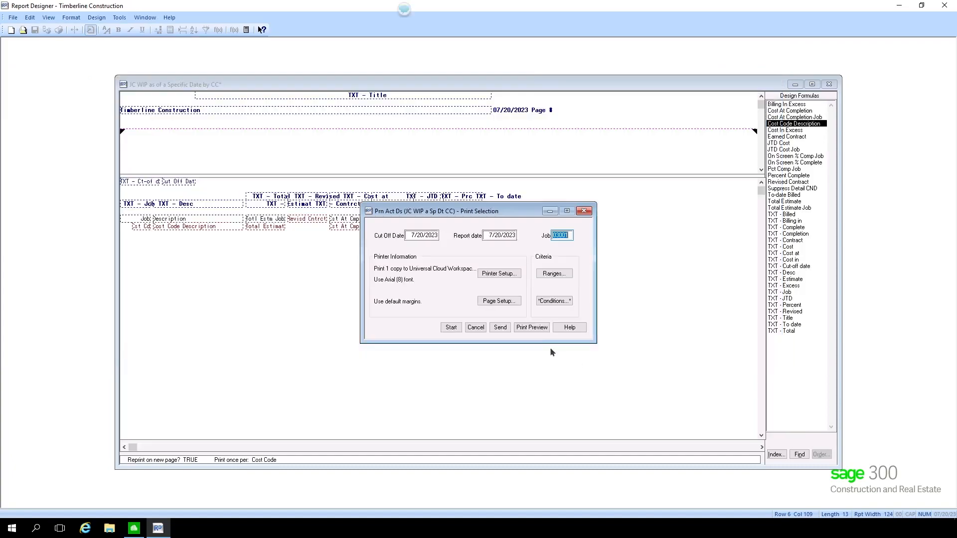
Step: Examine the jobs offered in the report's Job range selection without choosing a range
{"action": "left_click", "coordinate": [558, 235]}
{"action": "left_click", "coordinate": [563, 275]}
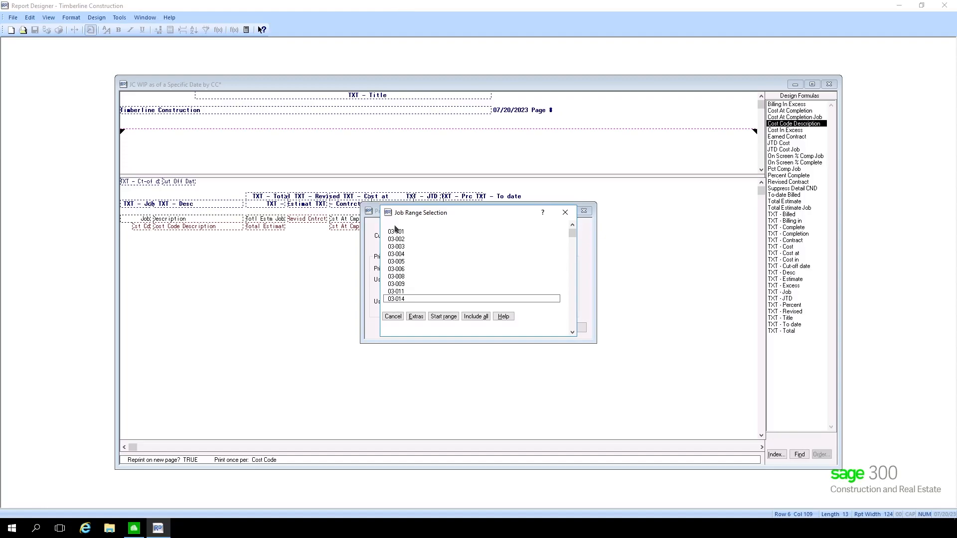
{"action": "left_click", "coordinate": [414, 318]}
{"action": "left_click", "coordinate": [516, 289]}
{"action": "left_click", "coordinate": [392, 317]}
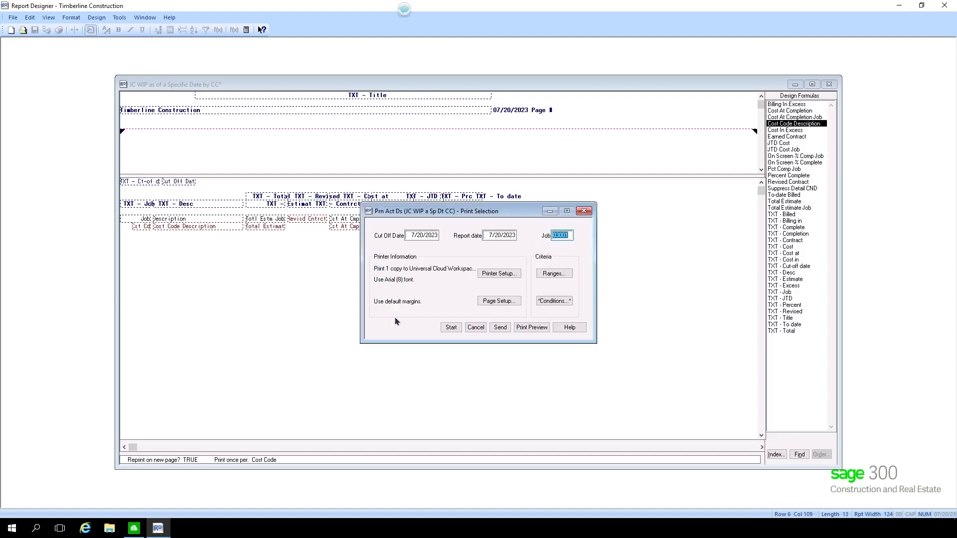
Step: Leave the print selection and save the JC WIP as of a Specific Date by CC report design
{"action": "left_click", "coordinate": [477, 329]}
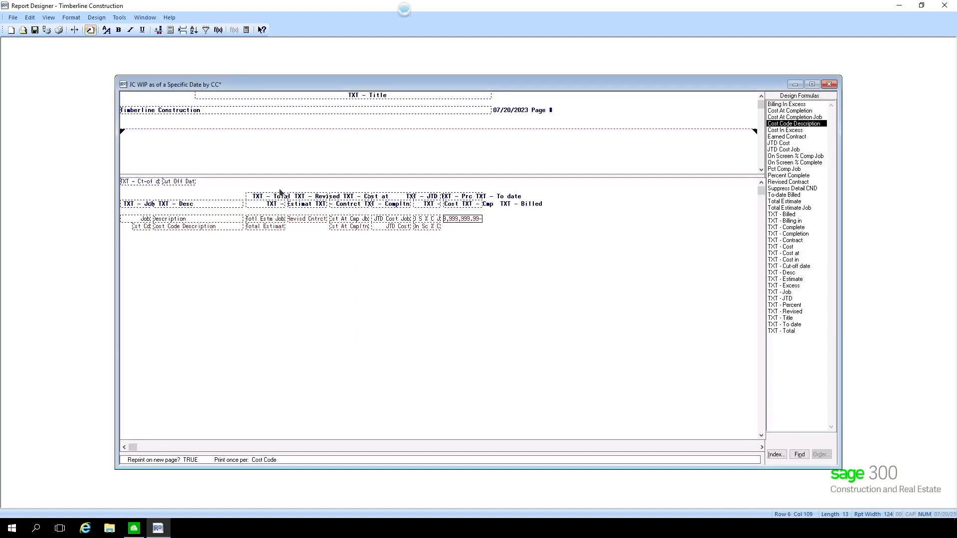
{"action": "left_click", "coordinate": [34, 31]}
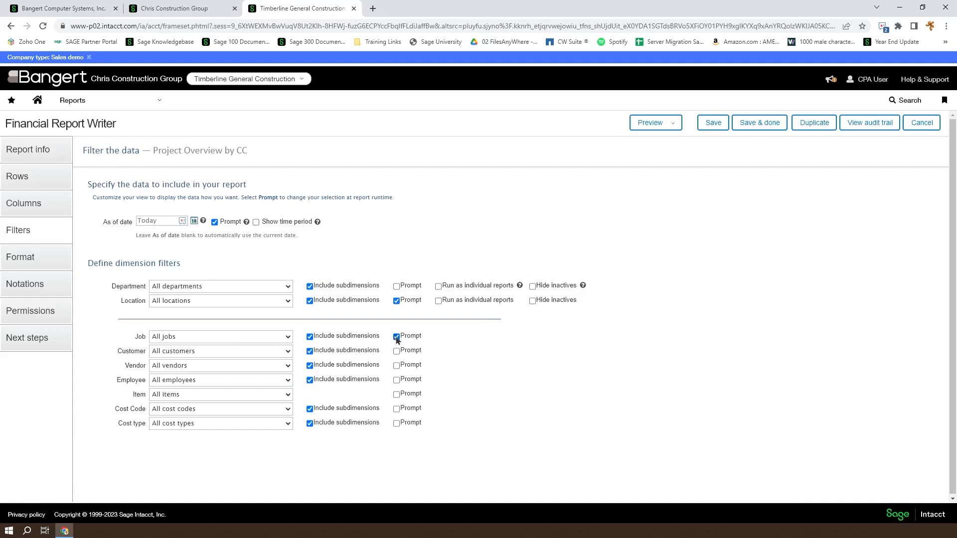
Step: In Sage Intacct, turn off the Location prompt in the Project Overview by CC filters and preview the report
{"action": "left_click", "coordinate": [397, 301]}
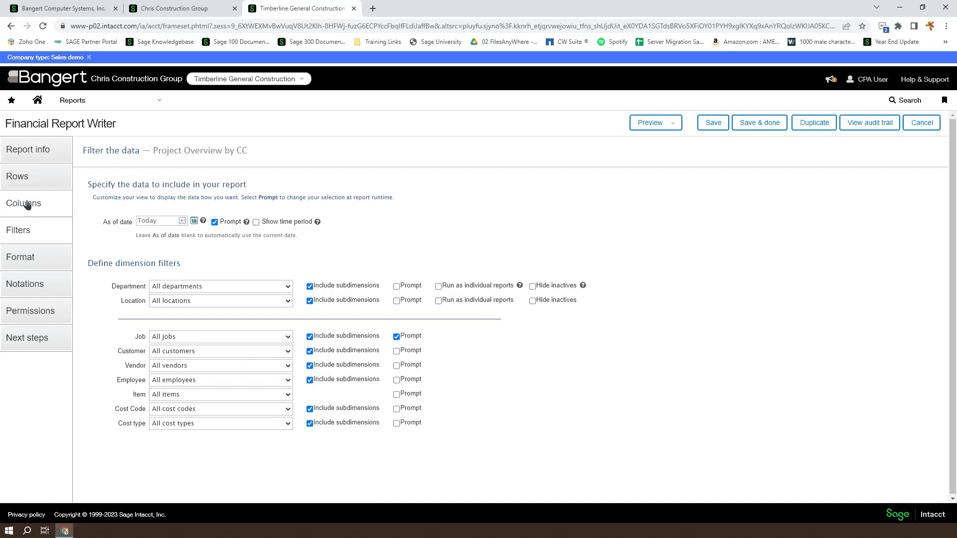
{"action": "left_click", "coordinate": [665, 126]}
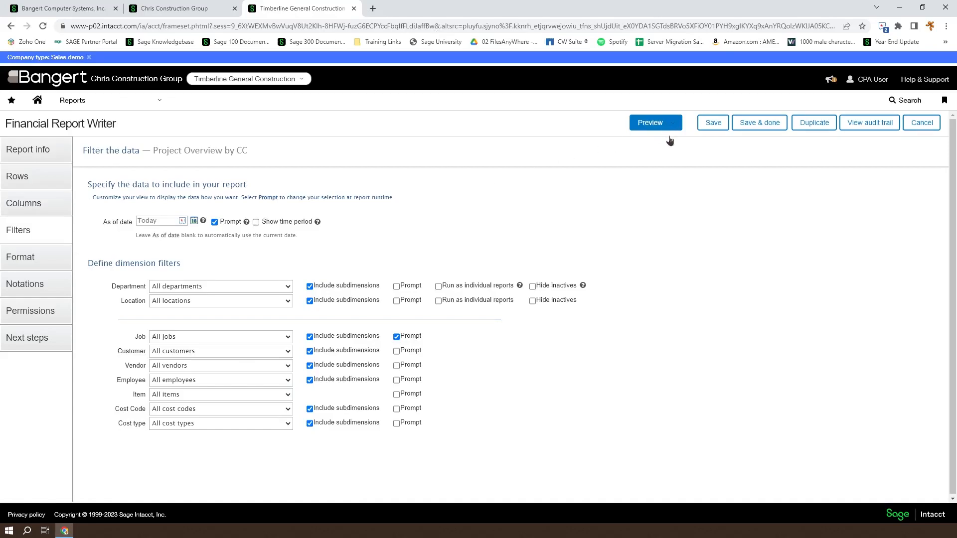
{"action": "left_click", "coordinate": [659, 142]}
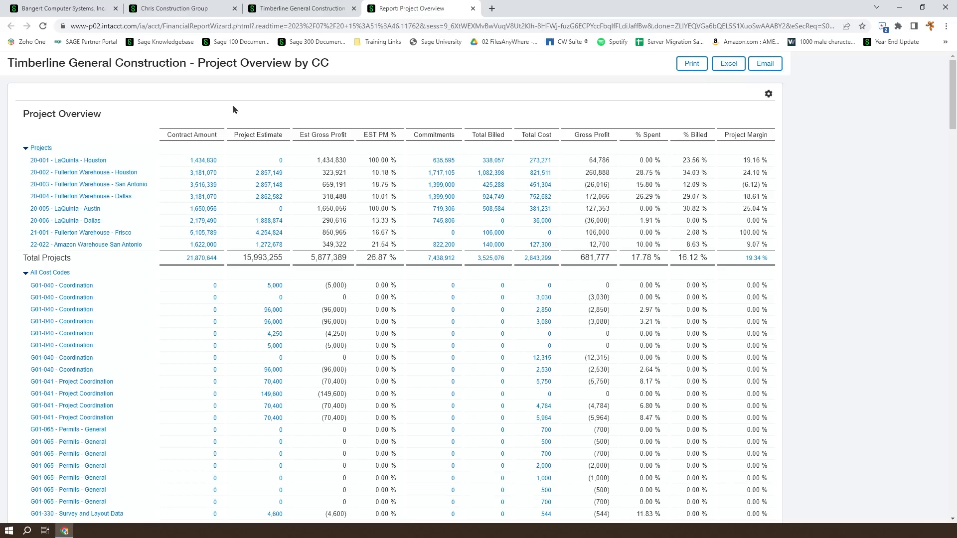
{"action": "left_click", "coordinate": [474, 9]}
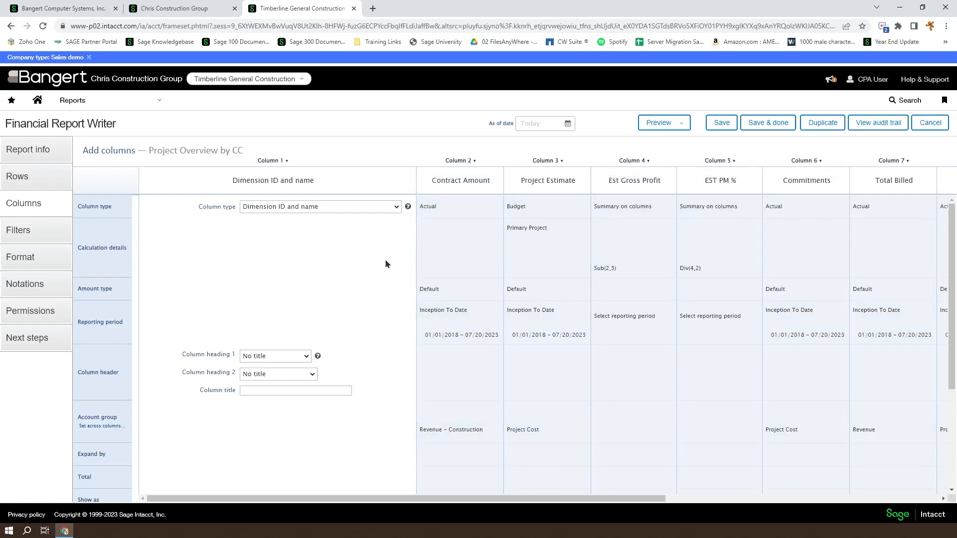
Step: Hide the Est Gross Profit and EST PM % columns in the Project Overview by CC report
{"action": "scroll", "coordinate": [388, 259], "scroll_direction": "down", "scroll_amount": 3}
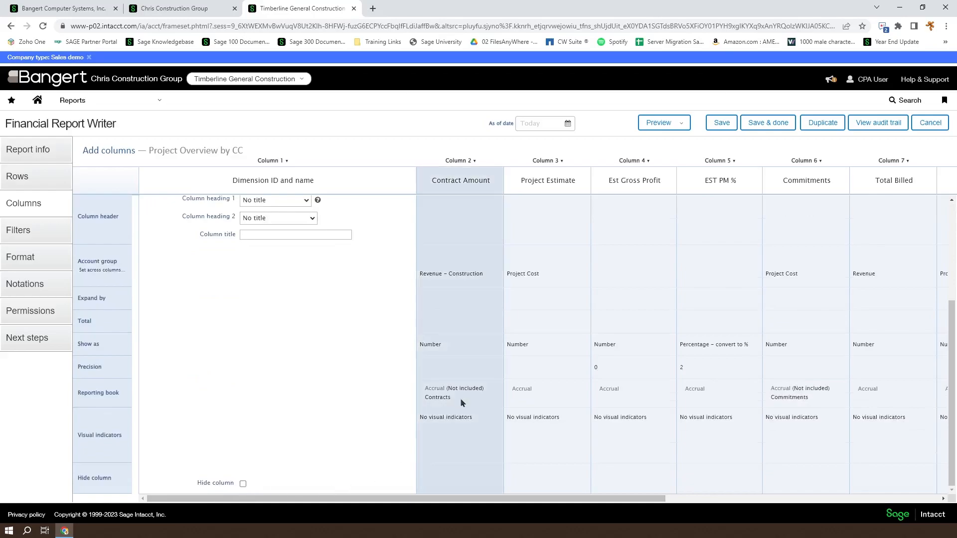
{"action": "left_click_drag", "start_coordinate": [581, 498], "coordinate": [671, 498]}
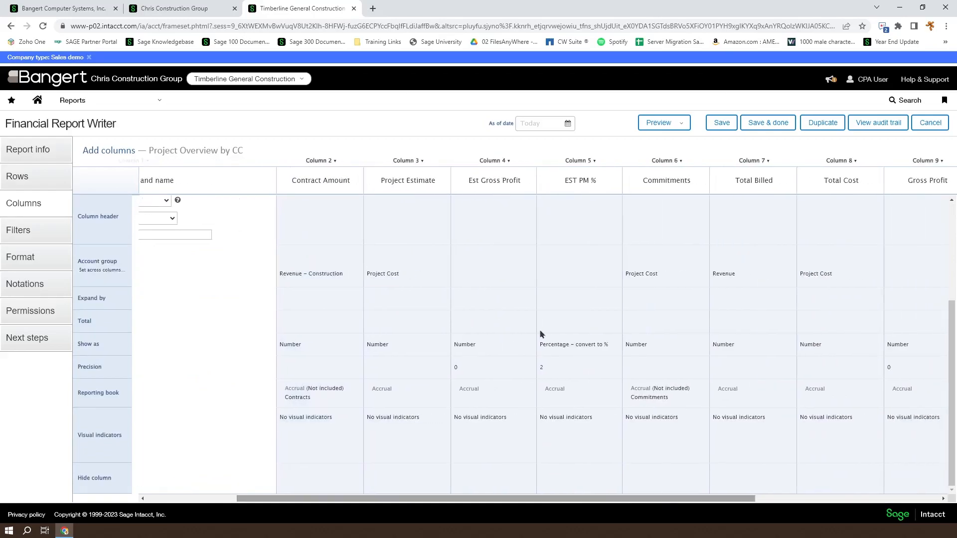
{"action": "left_click", "coordinate": [522, 352]}
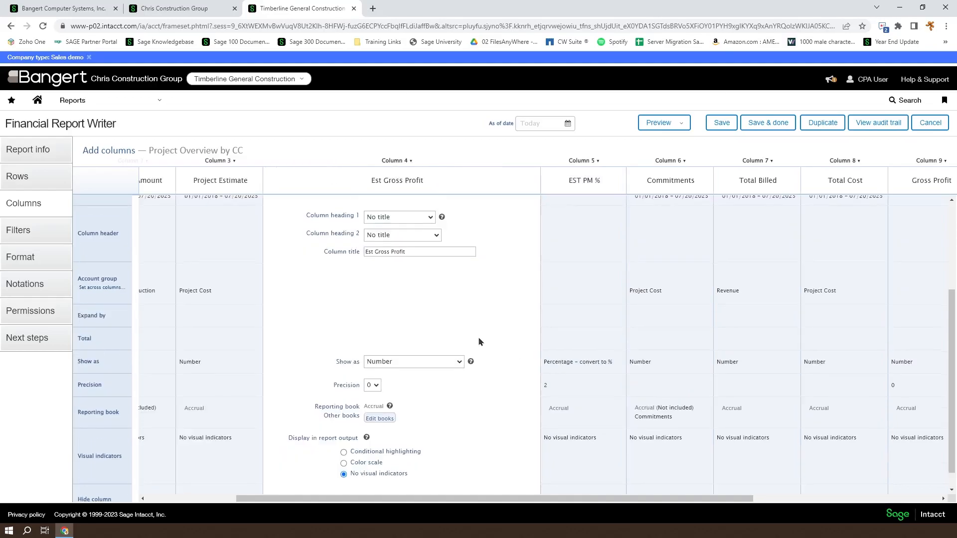
{"action": "left_click", "coordinate": [367, 483]}
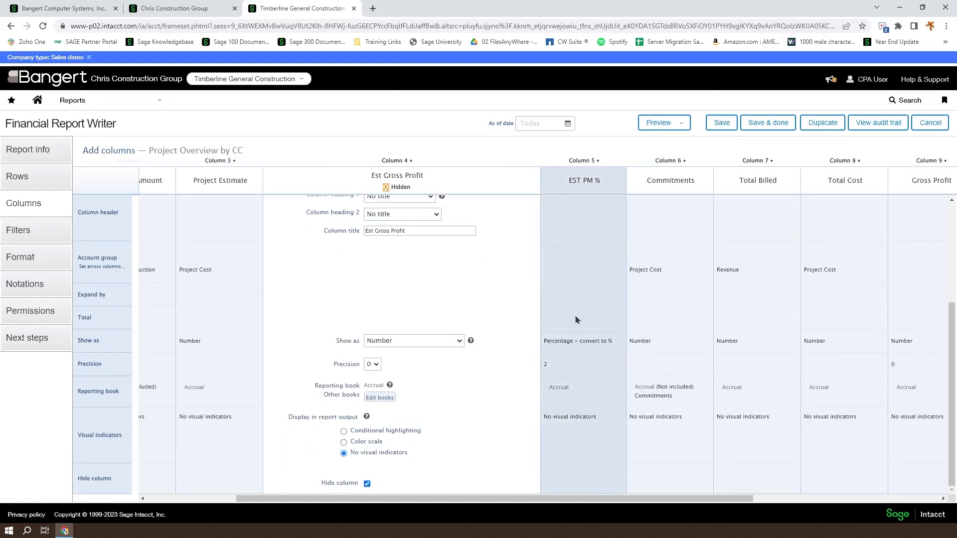
{"action": "left_click", "coordinate": [582, 196]}
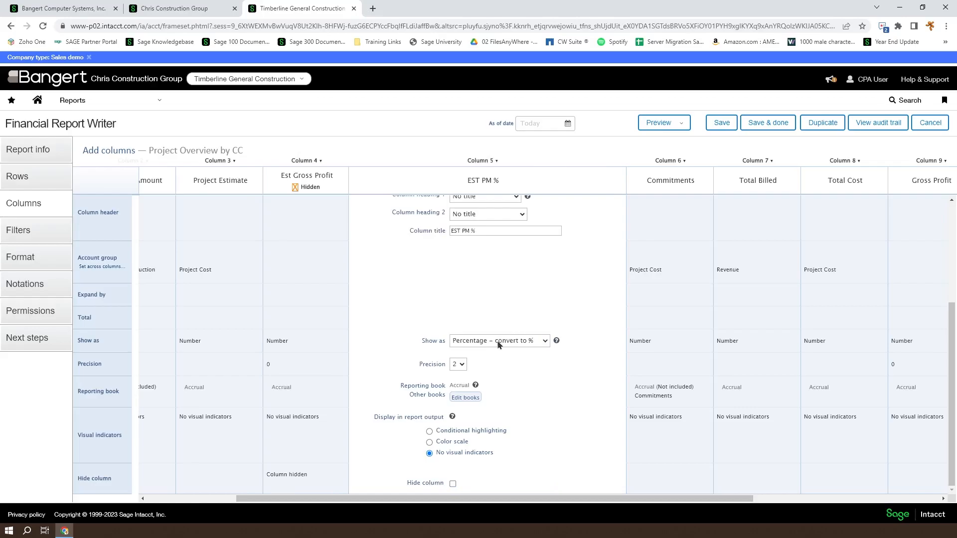
{"action": "left_click", "coordinate": [453, 484]}
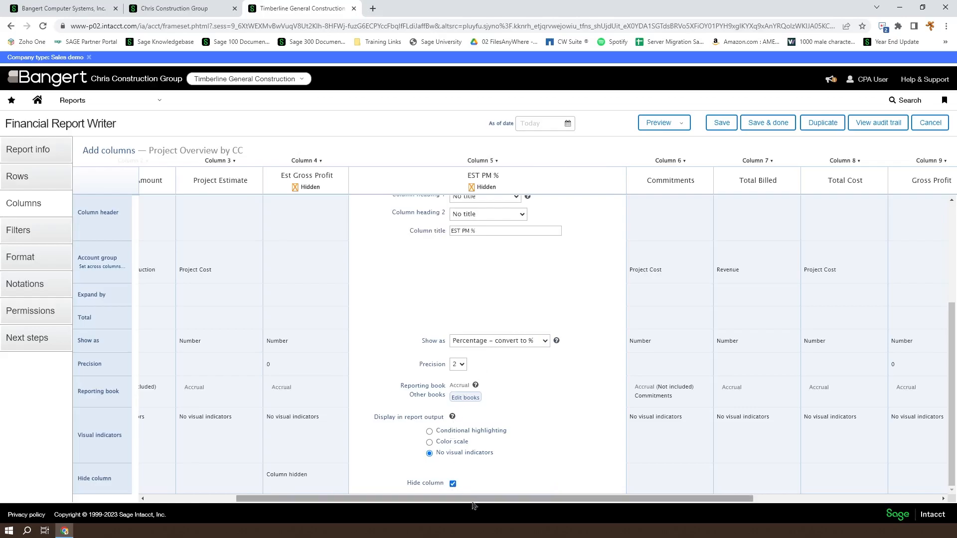
Step: Hide the Commitments and Gross Profit columns in the Project Overview by CC report
{"action": "left_click_drag", "start_coordinate": [511, 503], "coordinate": [721, 495]}
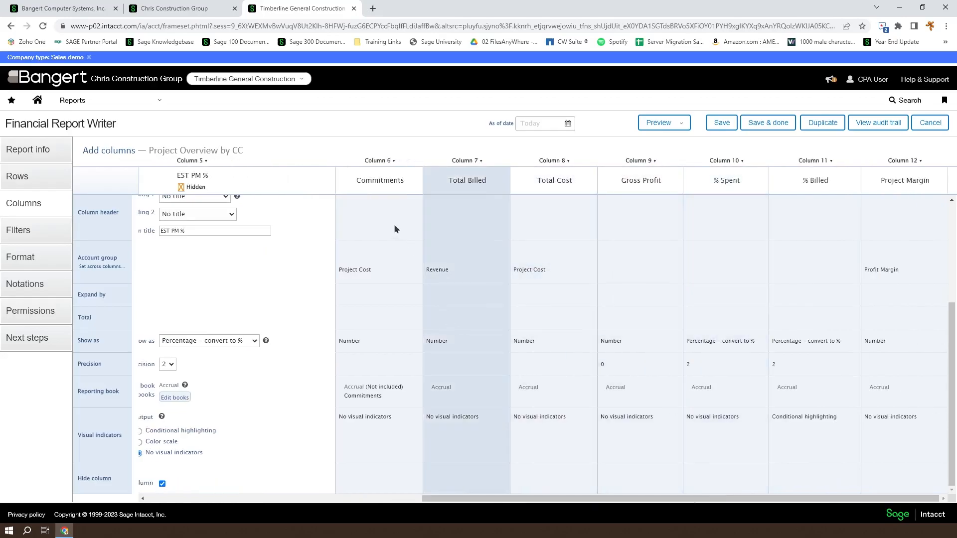
{"action": "left_click", "coordinate": [378, 354]}
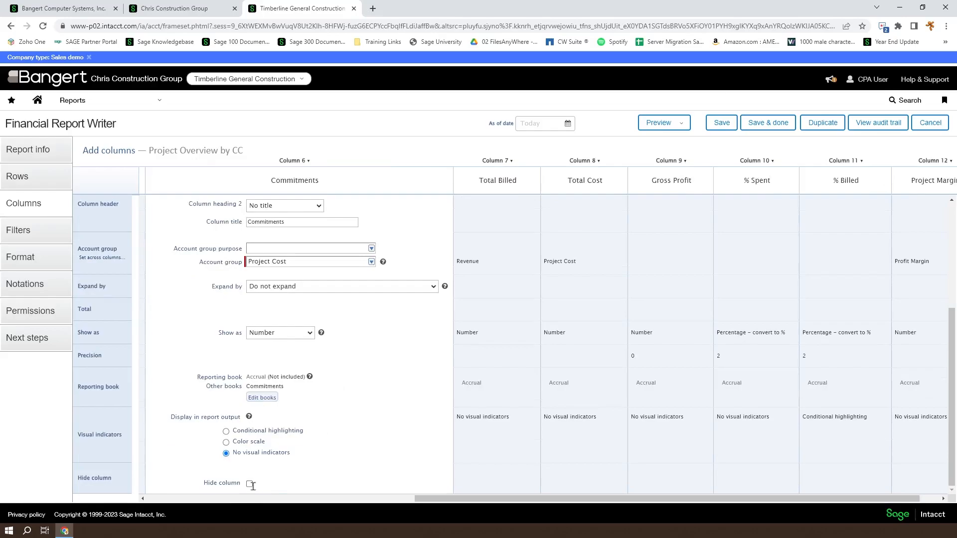
{"action": "left_click", "coordinate": [250, 484]}
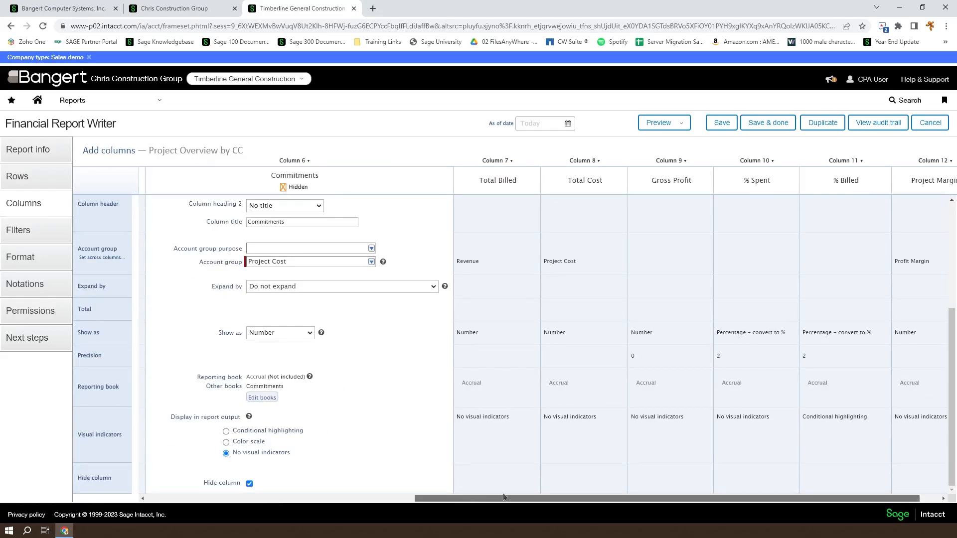
{"action": "left_click_drag", "start_coordinate": [492, 499], "coordinate": [603, 485]}
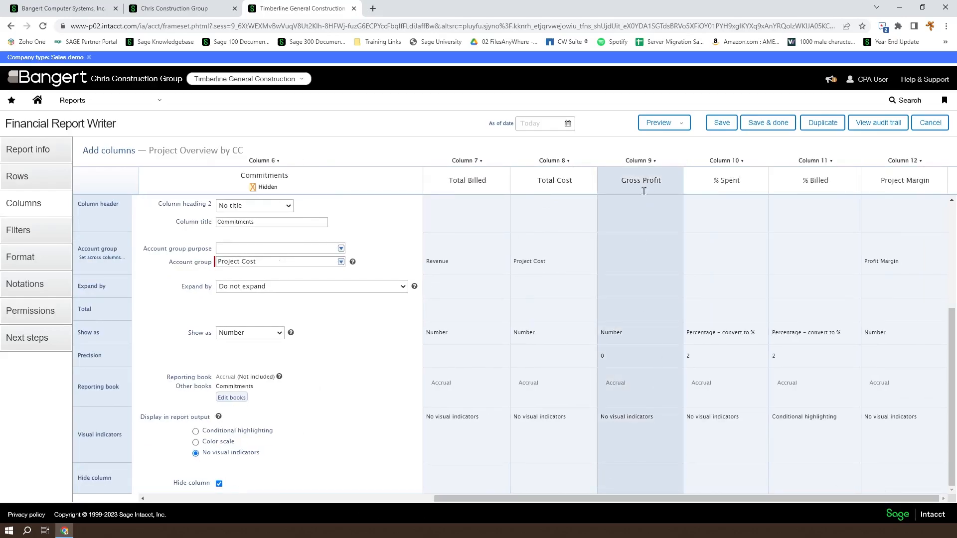
{"action": "left_click", "coordinate": [647, 199]}
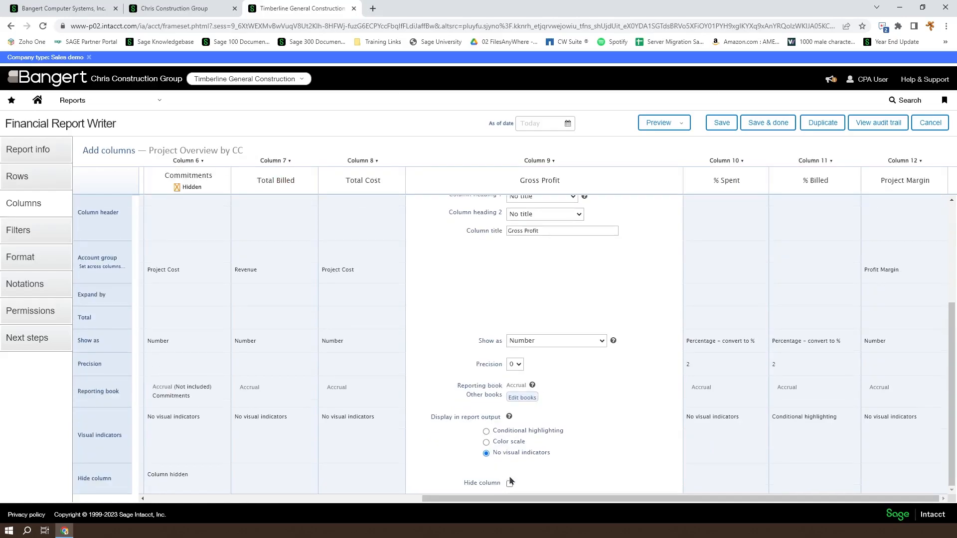
{"action": "left_click", "coordinate": [509, 484]}
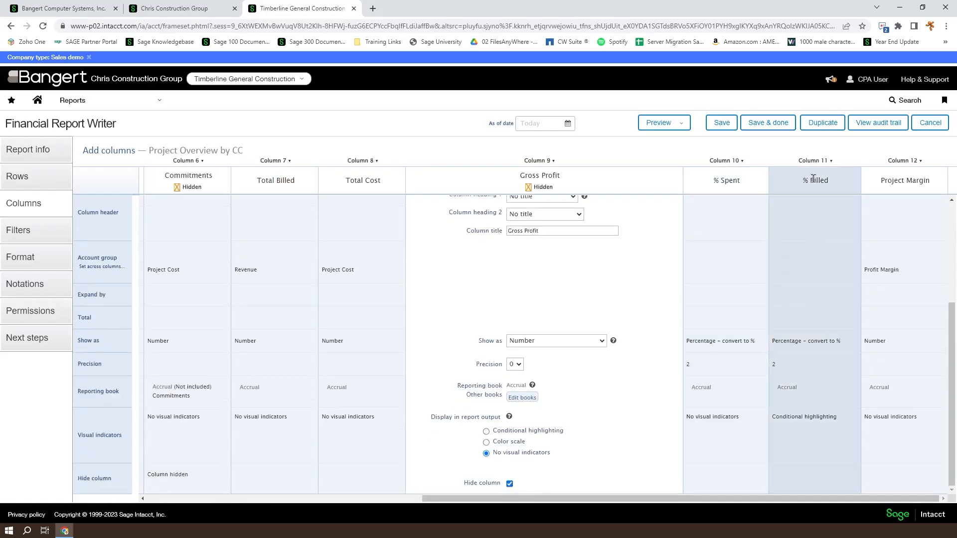
Step: Hide the % Billed and Project Margin columns of the report as well
{"action": "left_click", "coordinate": [805, 196]}
{"action": "left_click", "coordinate": [688, 483]}
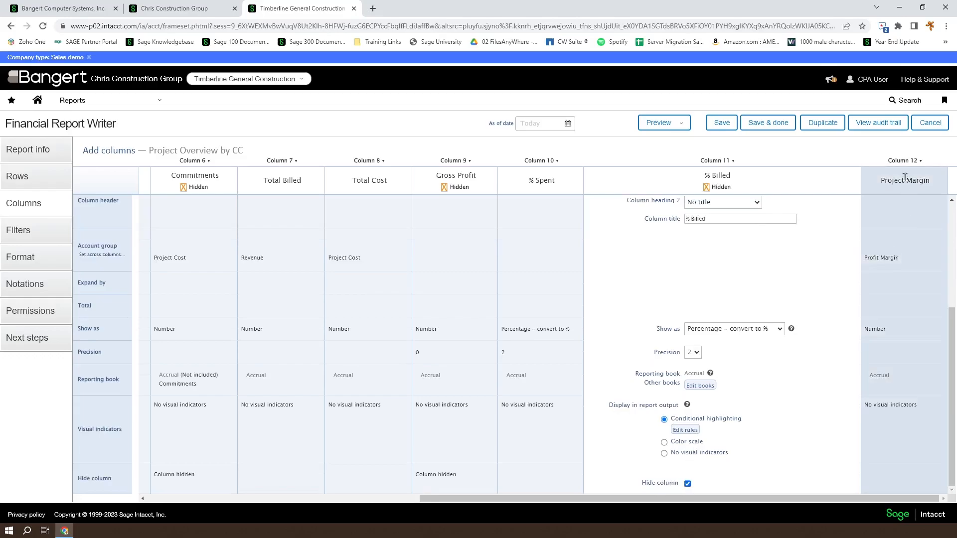
{"action": "left_click", "coordinate": [905, 178]}
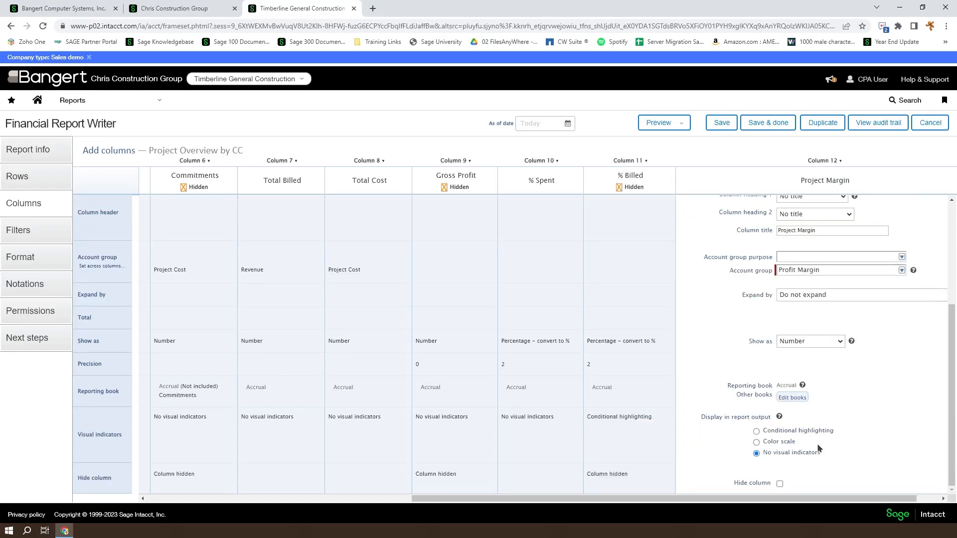
{"action": "left_click", "coordinate": [780, 484]}
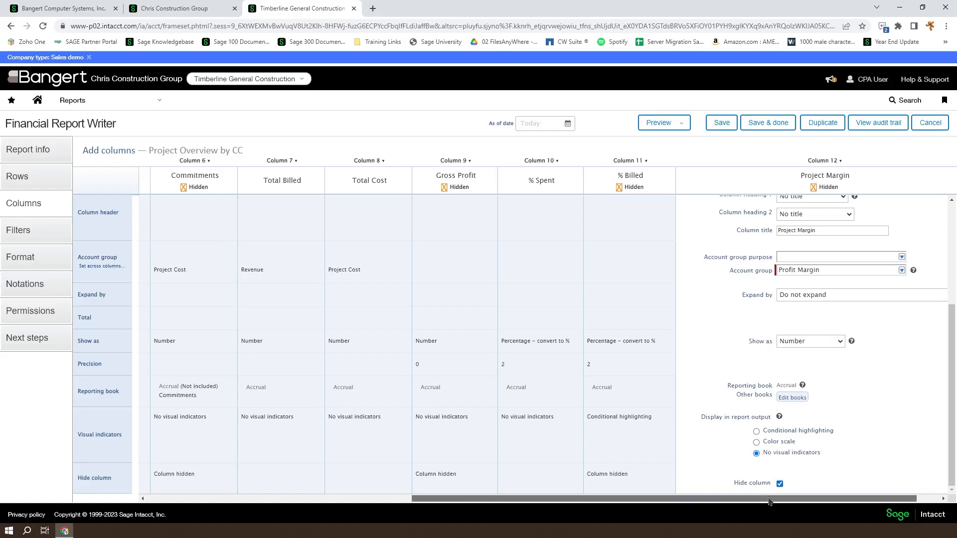
Step: Change the title of the % Spent column to % Complete
{"action": "left_click_drag", "start_coordinate": [766, 501], "coordinate": [788, 502]}
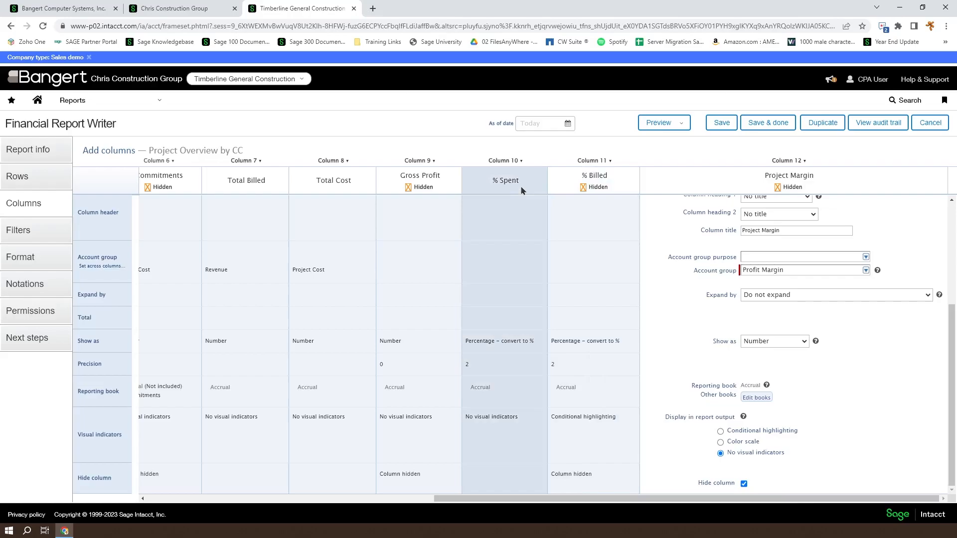
{"action": "left_click", "coordinate": [522, 191]}
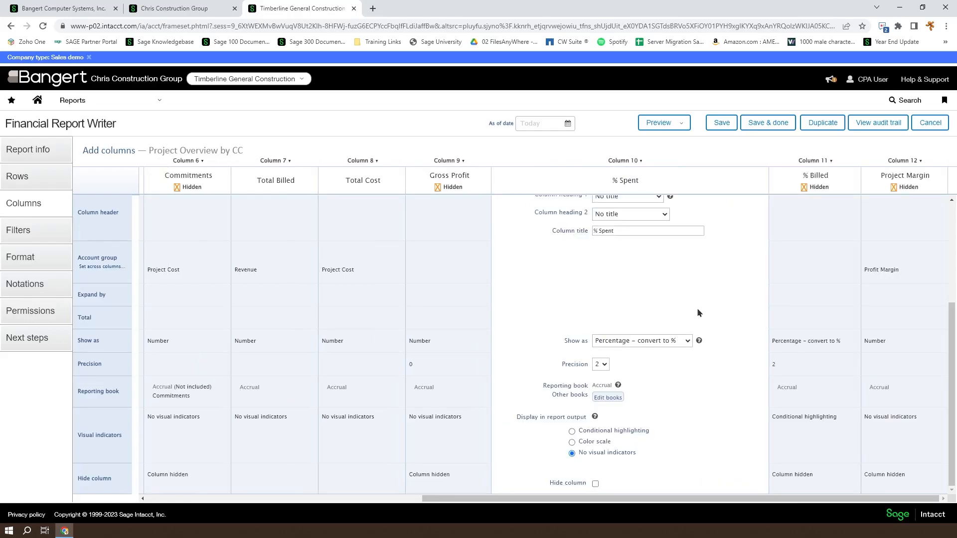
{"action": "scroll", "coordinate": [627, 269], "scroll_direction": "up", "scroll_amount": 3}
{"action": "left_click_drag", "start_coordinate": [616, 385], "coordinate": [547, 388]}
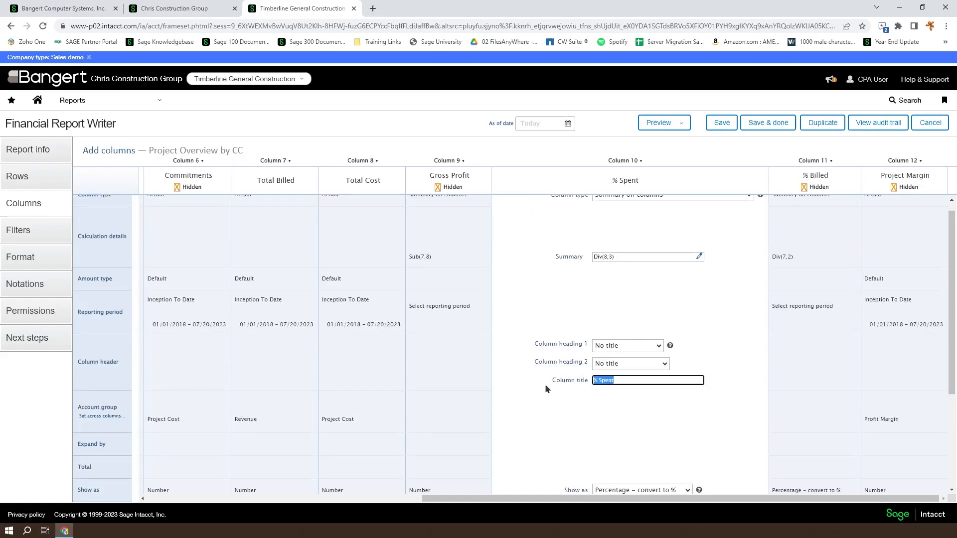
{"action": "key", "text": "BackSpace"}
{"action": "type", "text": "% Completet"}
Step: Preview the Project Overview by CC report with its reduced set of columns, and close the preview
{"action": "left_click", "coordinate": [663, 125]}
{"action": "left_click", "coordinate": [651, 156]}
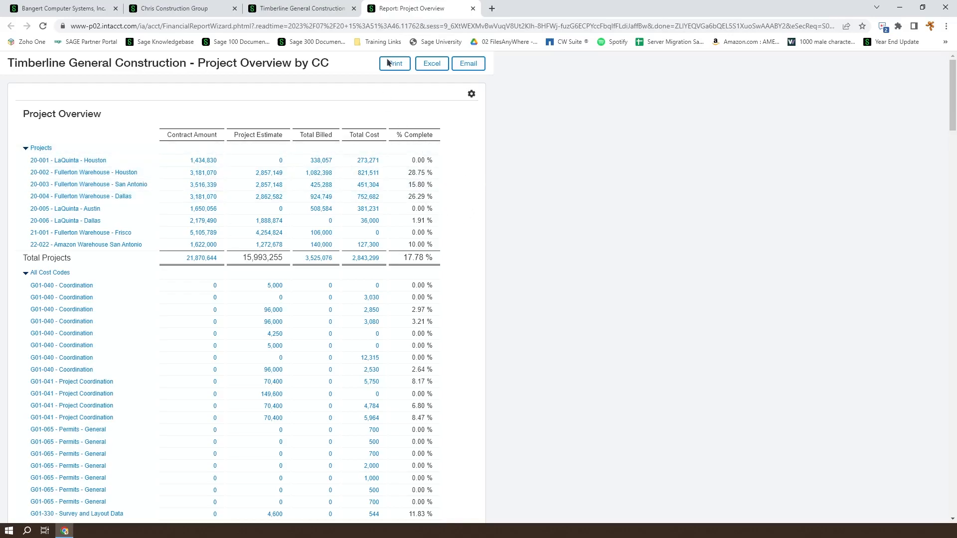
{"action": "left_click", "coordinate": [473, 8]}
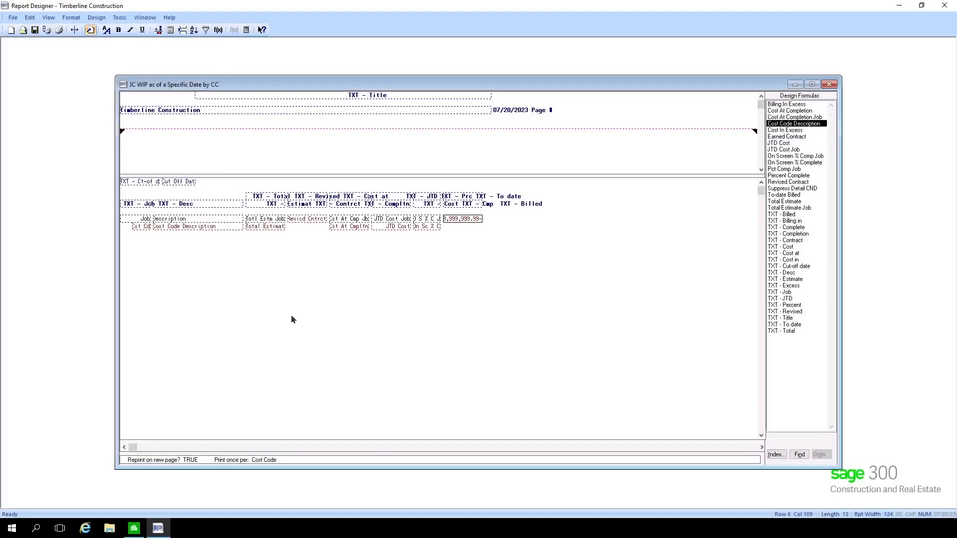
Step: Switch to Sage 300 Report Designer and review the design formulas for JTD Cost Job and Cost At Completion
{"action": "left_click", "coordinate": [387, 221]}
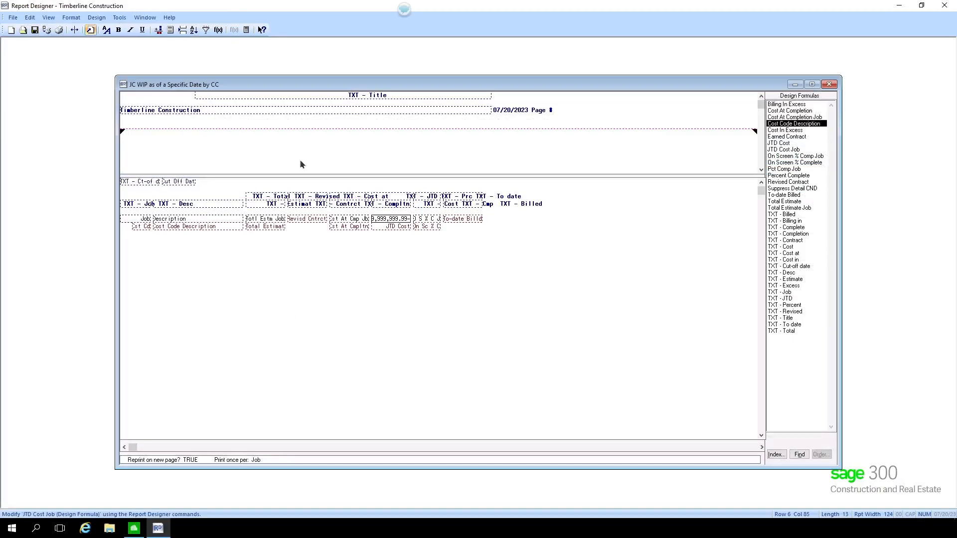
{"action": "left_click", "coordinate": [119, 18]}
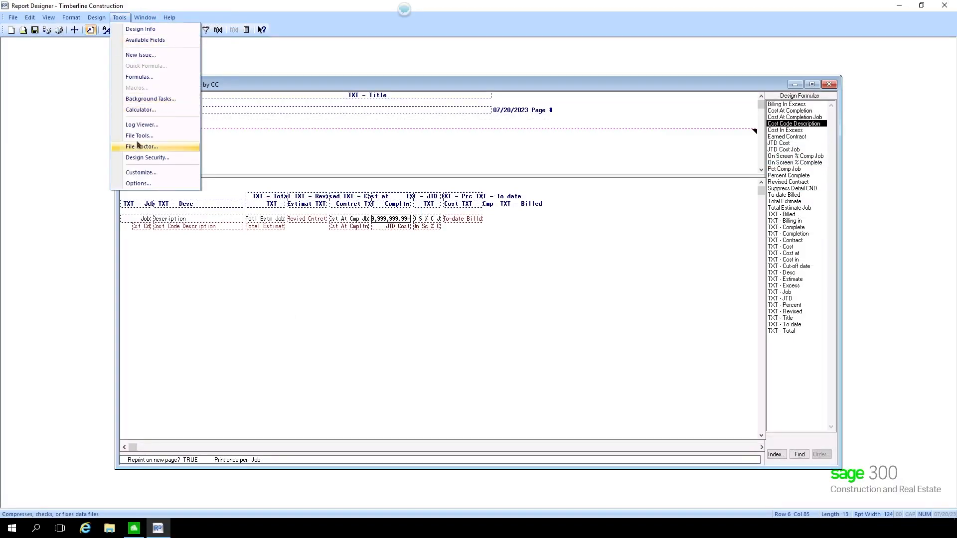
{"action": "left_click", "coordinate": [137, 78]}
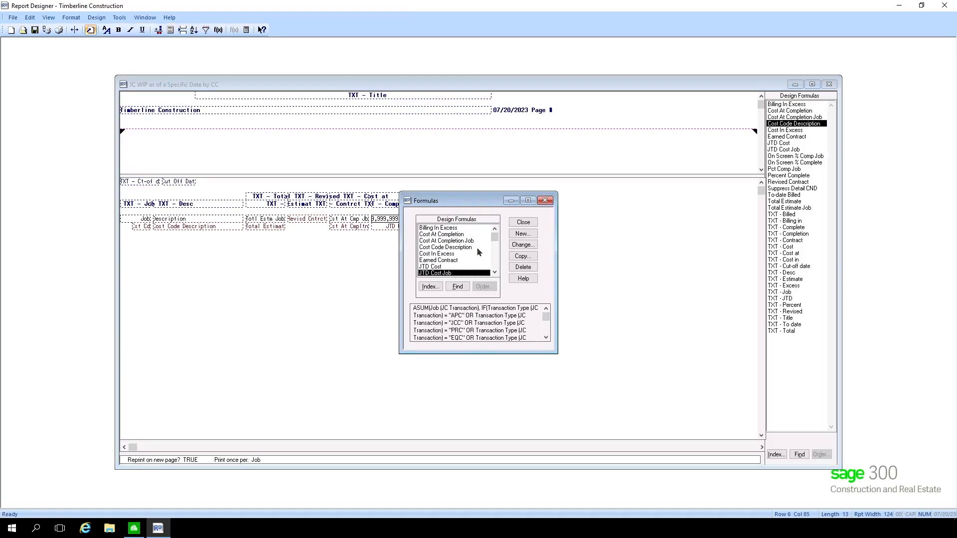
{"action": "left_click", "coordinate": [444, 236]}
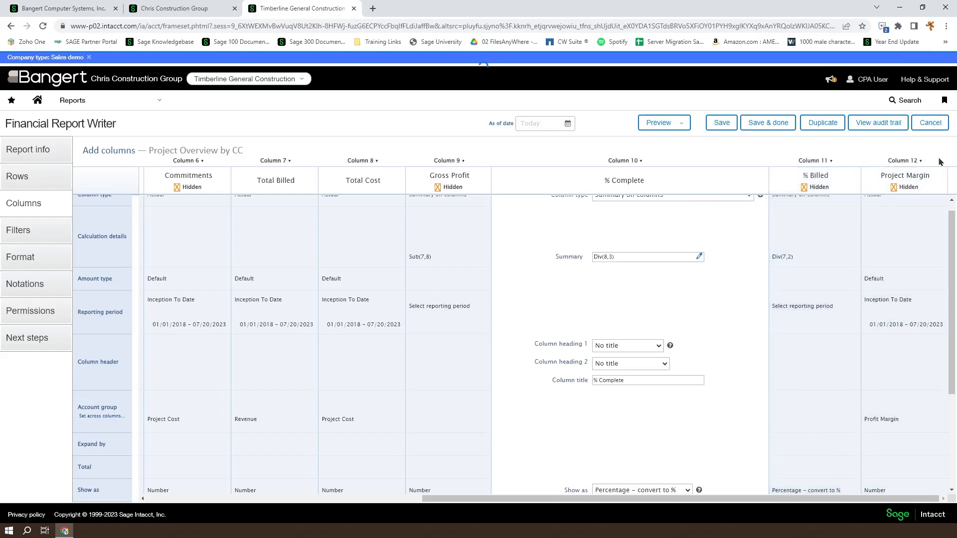
Step: In Sage Intacct, add a column directly after % Complete and set its column type to Summary on columns
{"action": "left_click", "coordinate": [917, 162]}
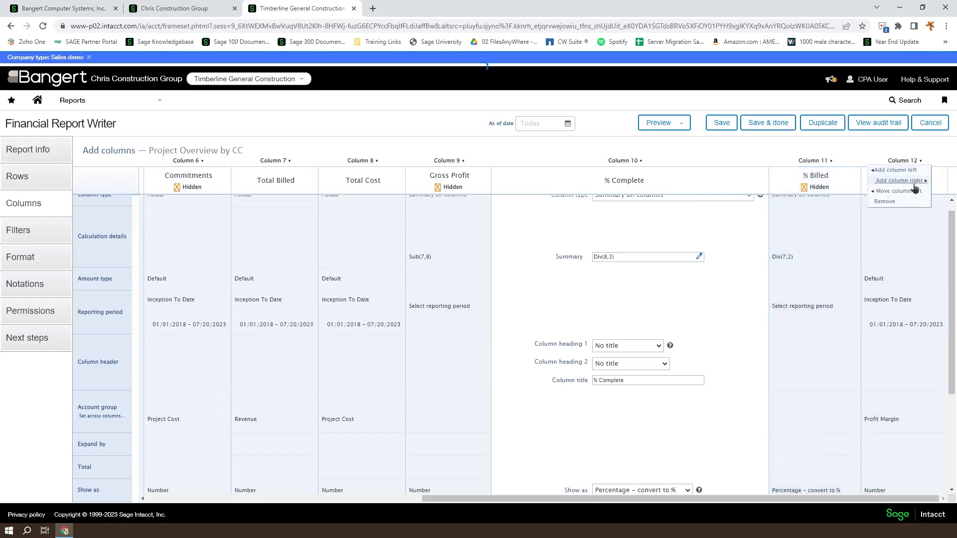
{"action": "left_click", "coordinate": [641, 161]}
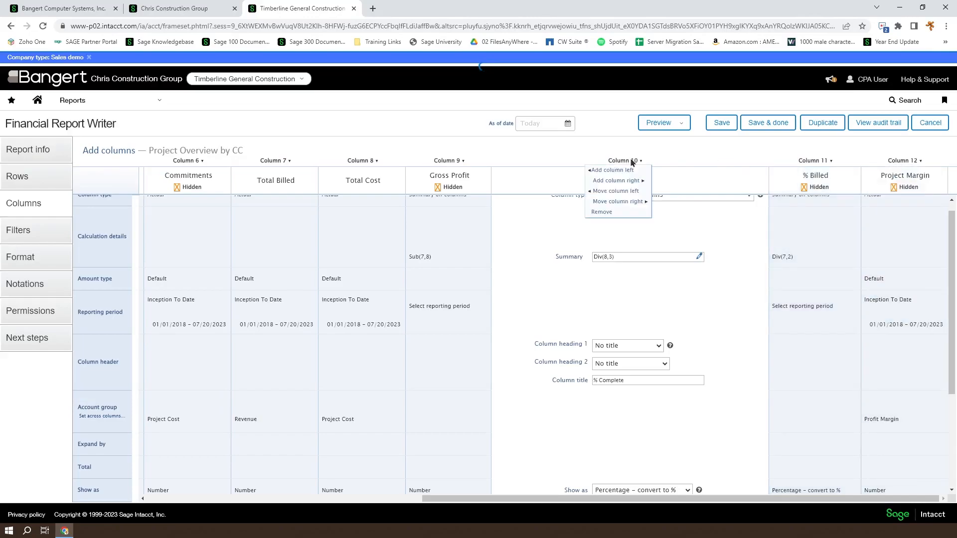
{"action": "left_click", "coordinate": [632, 185]}
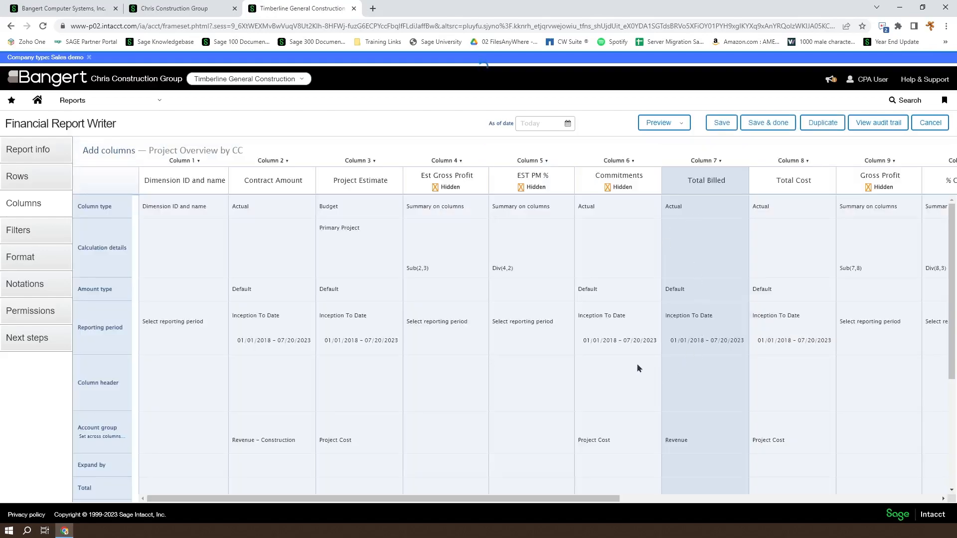
{"action": "left_click_drag", "start_coordinate": [549, 499], "coordinate": [751, 464]}
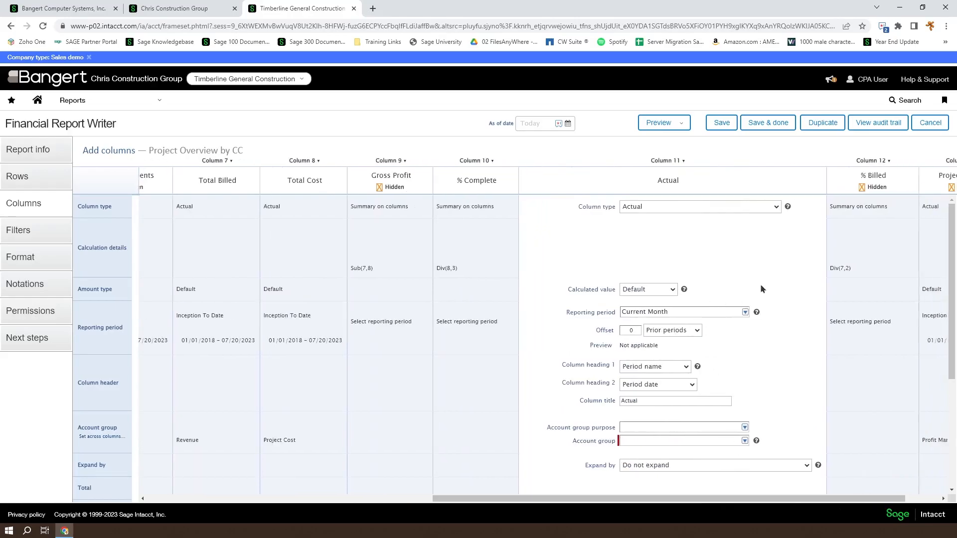
{"action": "left_click", "coordinate": [769, 210]}
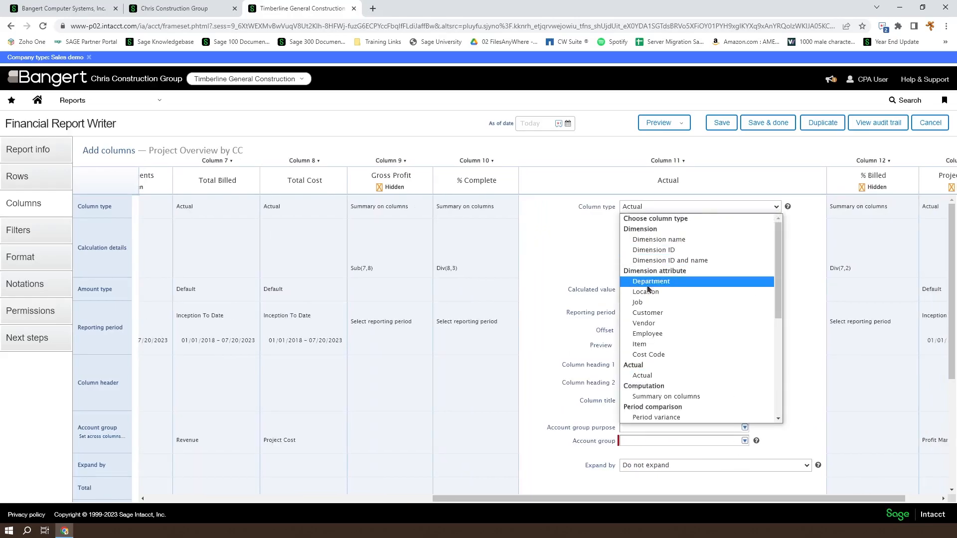
{"action": "left_click", "coordinate": [659, 397]}
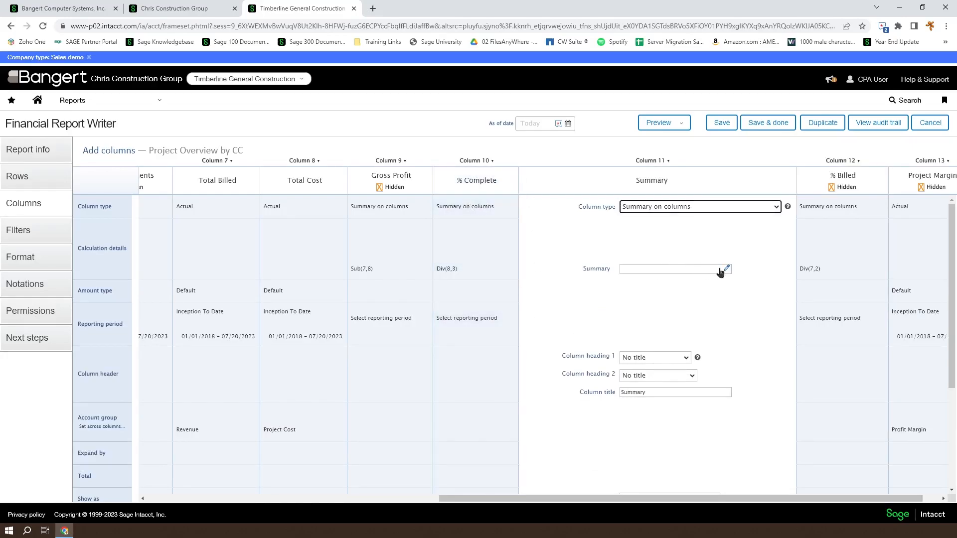
Step: Define the new summary column's calculation as Multiply on columns 3,10, combining Project Estimate and % Complete
{"action": "left_click_drag", "start_coordinate": [548, 503], "coordinate": [293, 492]}
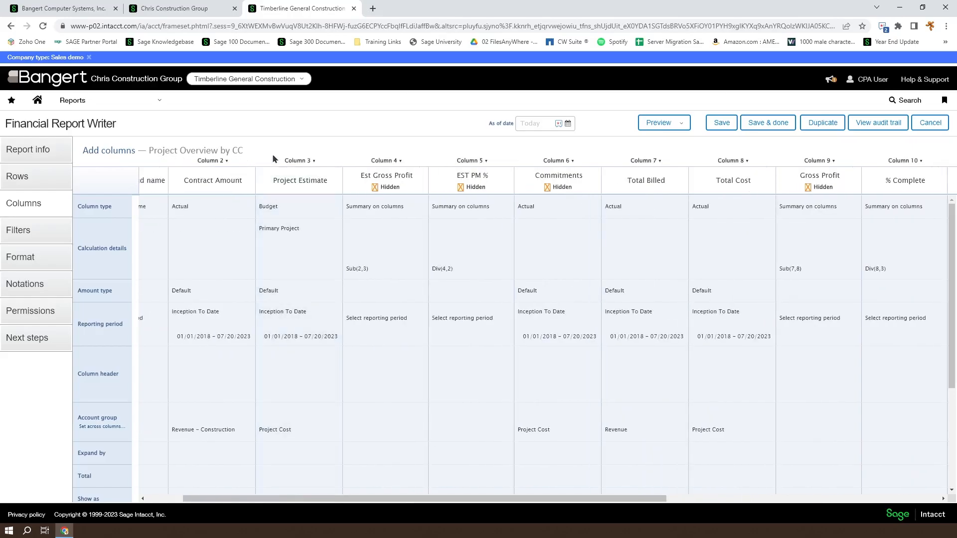
{"action": "left_click", "coordinate": [297, 162]}
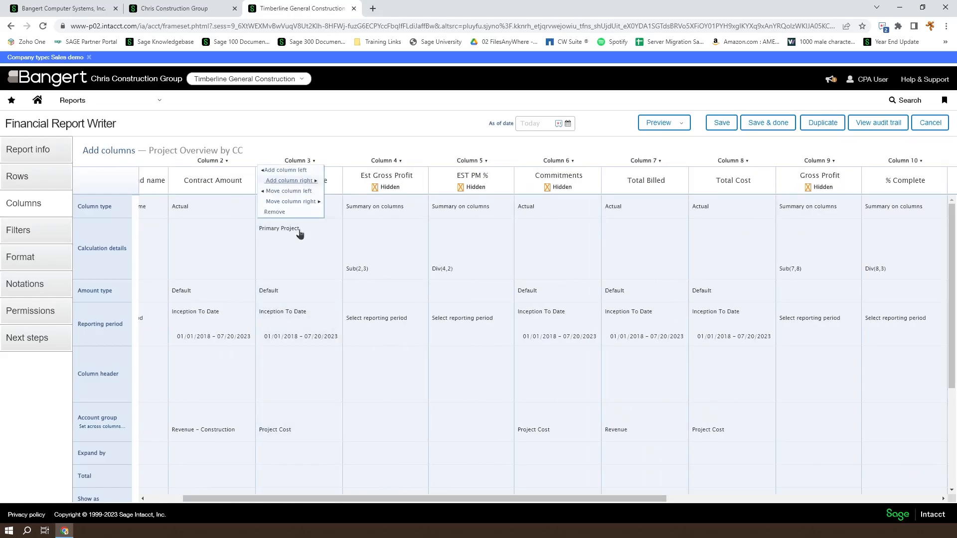
{"action": "left_click_drag", "start_coordinate": [367, 500], "coordinate": [659, 501]}
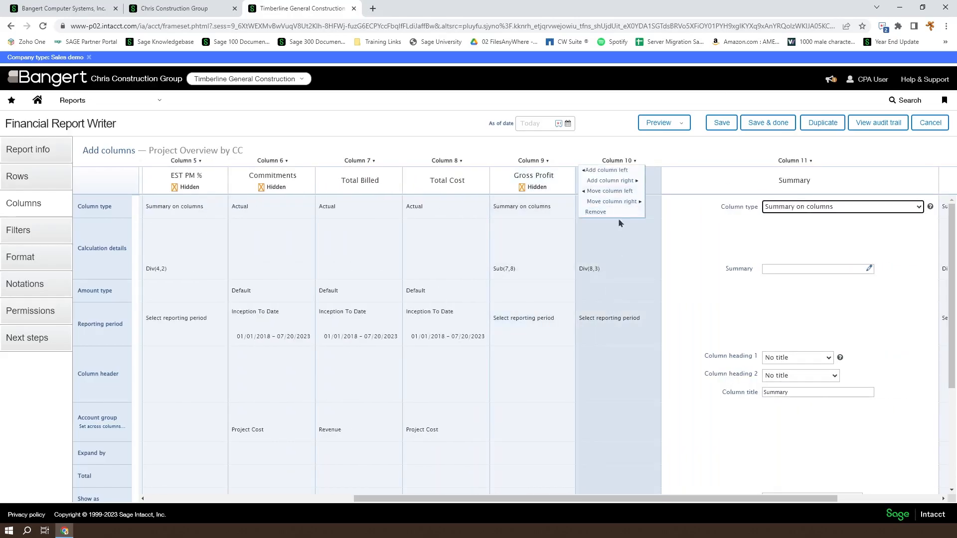
{"action": "left_click", "coordinate": [870, 269]}
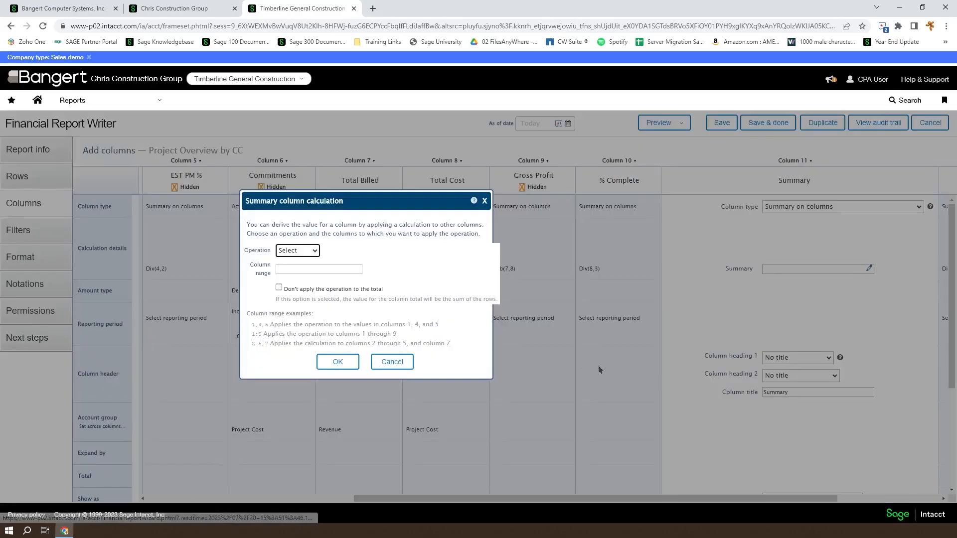
{"action": "left_click", "coordinate": [314, 251]}
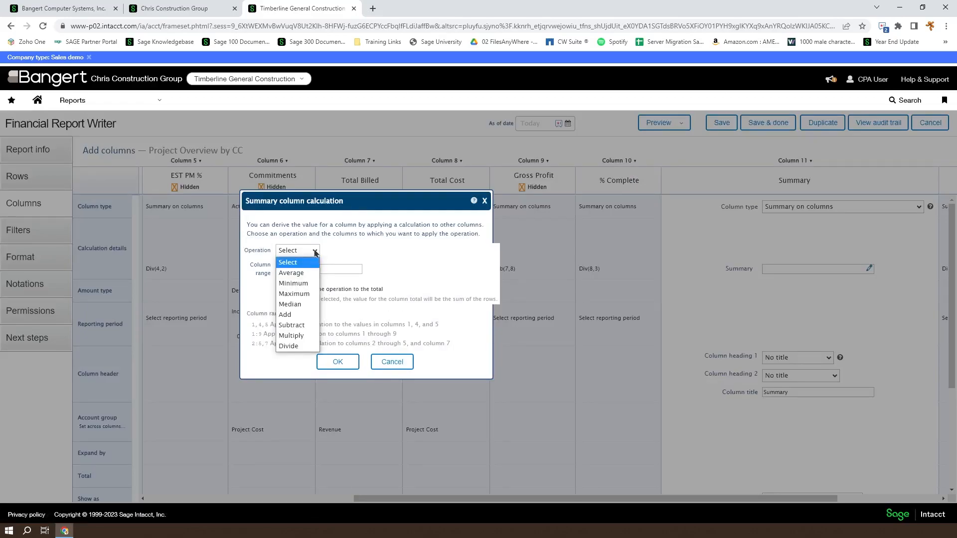
{"action": "left_click", "coordinate": [298, 296]}
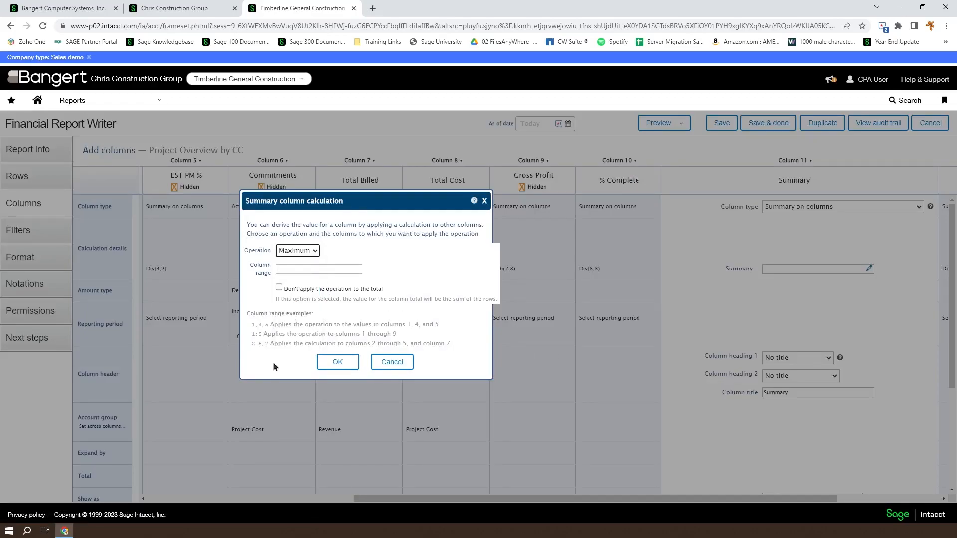
{"action": "left_click", "coordinate": [302, 252]}
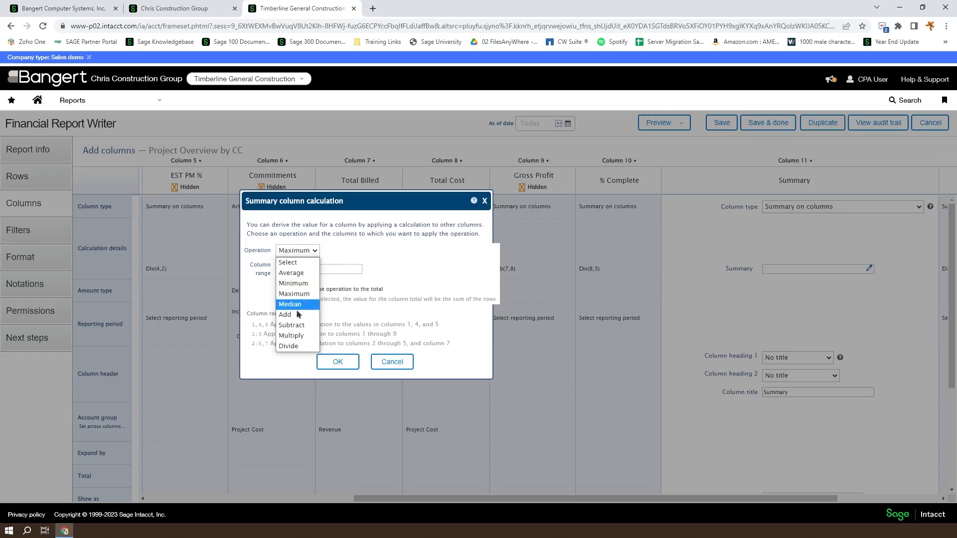
{"action": "left_click", "coordinate": [298, 345]}
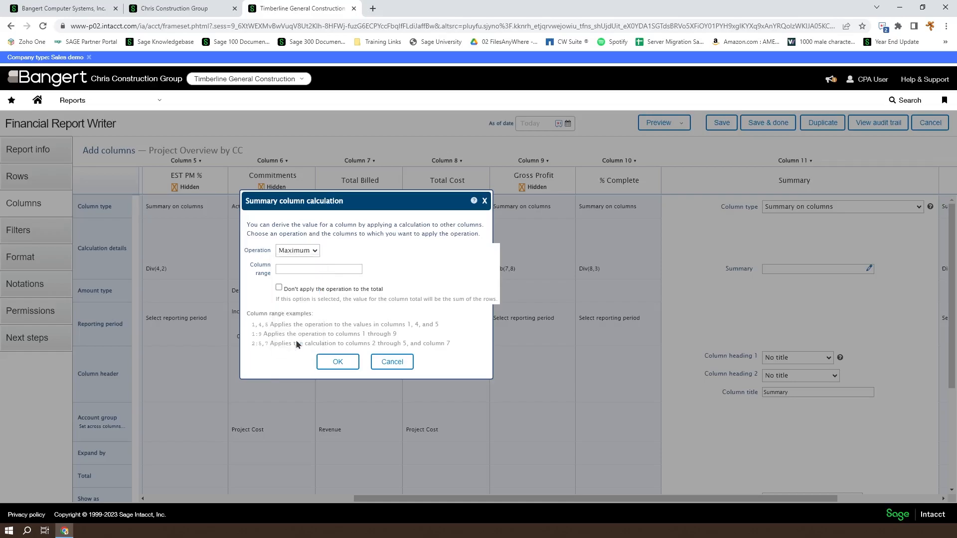
{"action": "left_click", "coordinate": [297, 268]}
{"action": "type", "text": "3,10"}
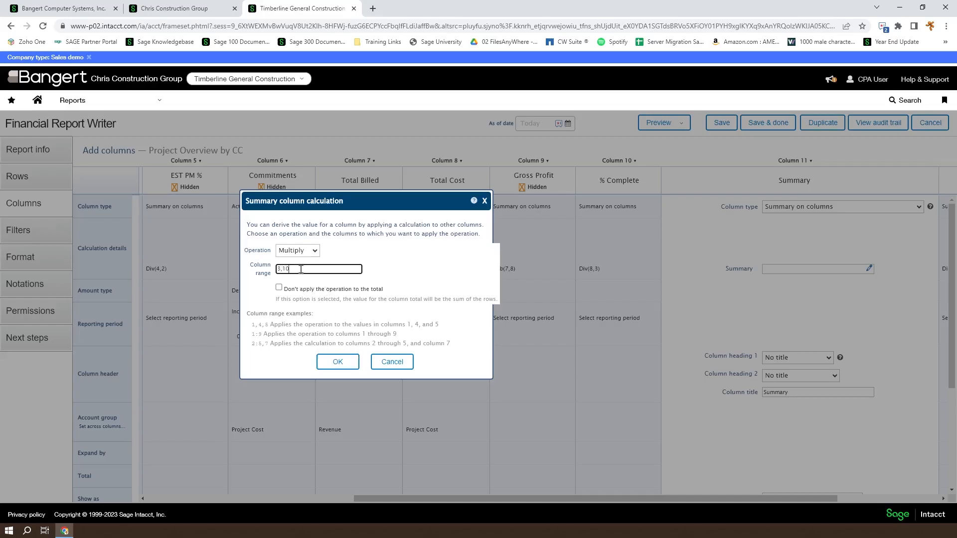
{"action": "left_click", "coordinate": [325, 368]}
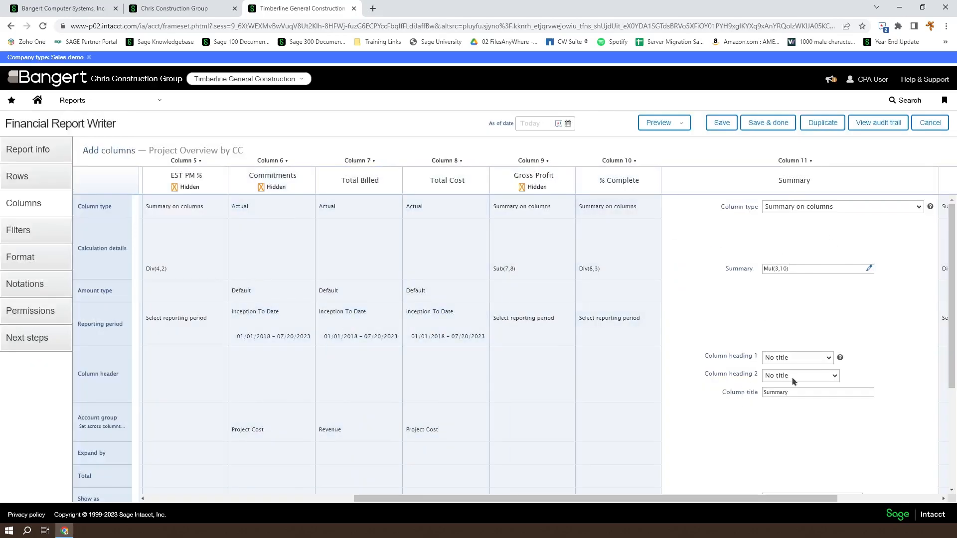
Step: Title the new summary column Estimate Completed
{"action": "left_click_drag", "start_coordinate": [800, 394], "coordinate": [700, 396]}
{"action": "type", "text": "Pc"}
{"action": "type", "text": "tComp"}
{"action": "key", "text": "BackSpace"}
{"action": "key", "text": "BackSpace"}
{"action": "key", "text": "BackSpace"}
{"action": "type", "text": "ompleteEstimate"}
{"action": "key", "text": "ctrl+a"}
{"action": "key", "text": "BackSpace"}
{"action": "type", "text": "Estimate Completed"}
{"action": "scroll", "coordinate": [781, 383], "scroll_direction": "down", "scroll_amount": 3}
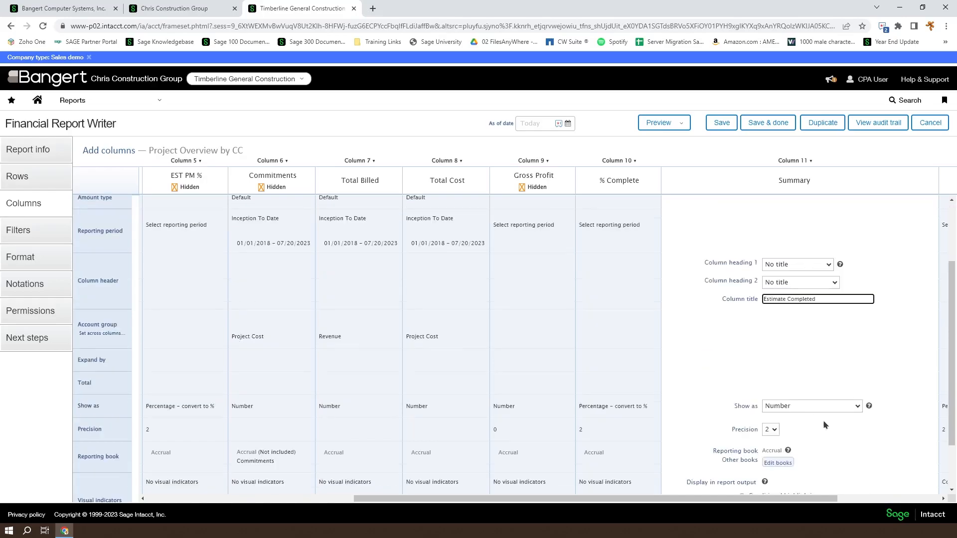
Step: Hide the Estimate Completed column and add a new column directly after it
{"action": "left_click", "coordinate": [765, 484]}
{"action": "scroll", "coordinate": [758, 395], "scroll_direction": "up", "scroll_amount": 3}
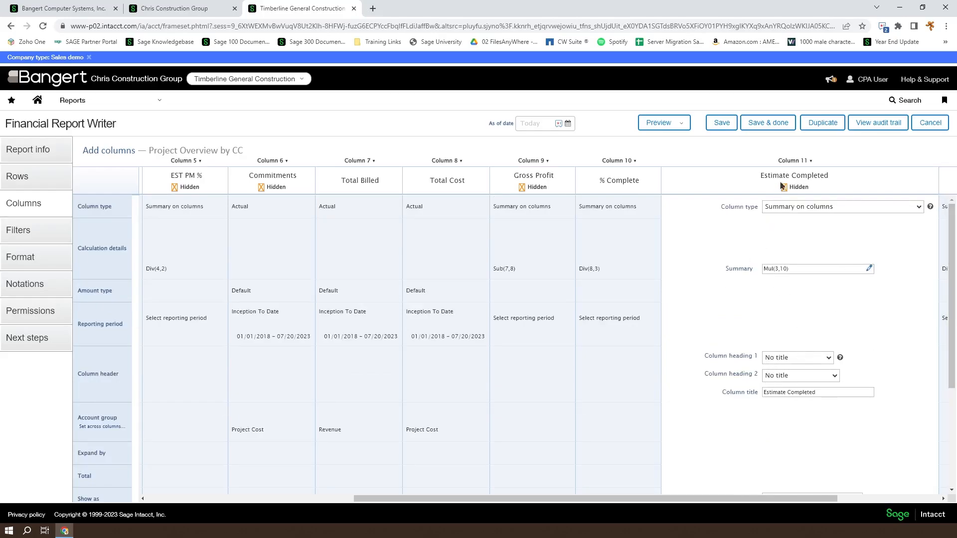
{"action": "left_click", "coordinate": [809, 161]}
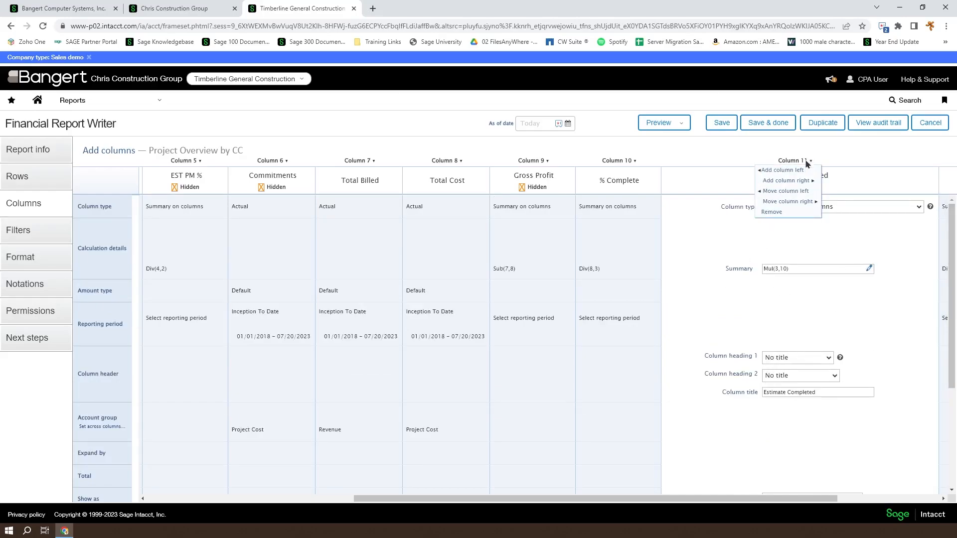
{"action": "left_click", "coordinate": [793, 193]}
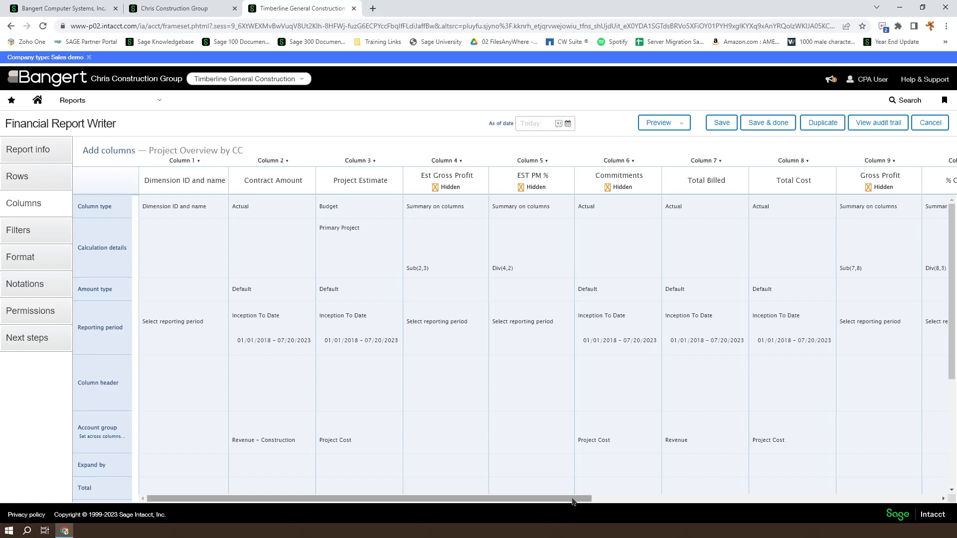
{"action": "left_click_drag", "start_coordinate": [576, 502], "coordinate": [896, 487]}
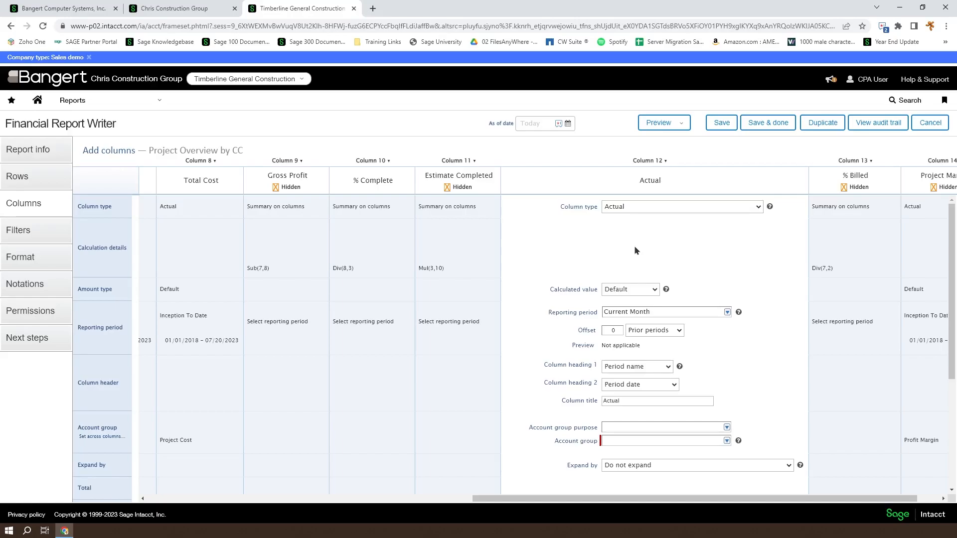
Step: Make the new column a Summary on columns and define its calculation as Subtract on columns 3,11
{"action": "left_click", "coordinate": [709, 207]}
{"action": "left_click", "coordinate": [644, 397]}
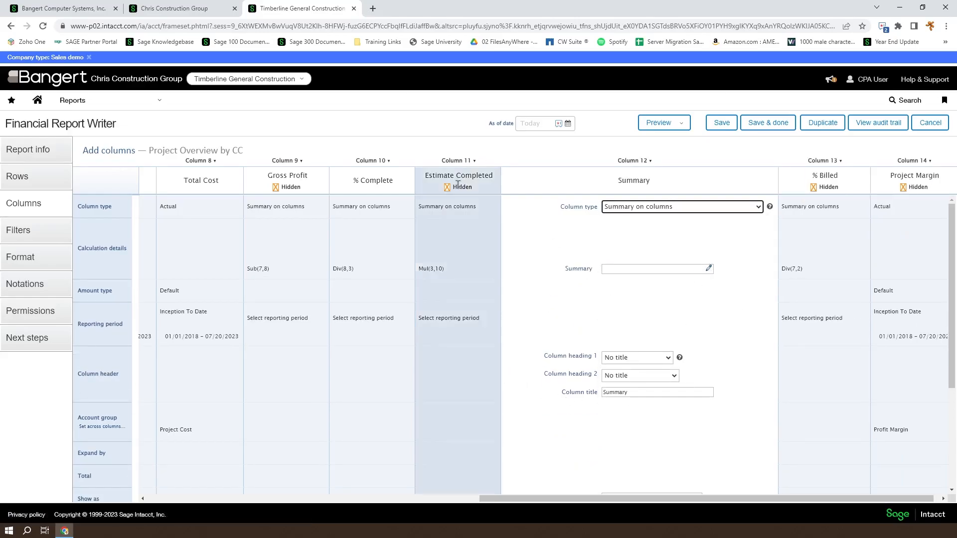
{"action": "left_click", "coordinate": [709, 269]}
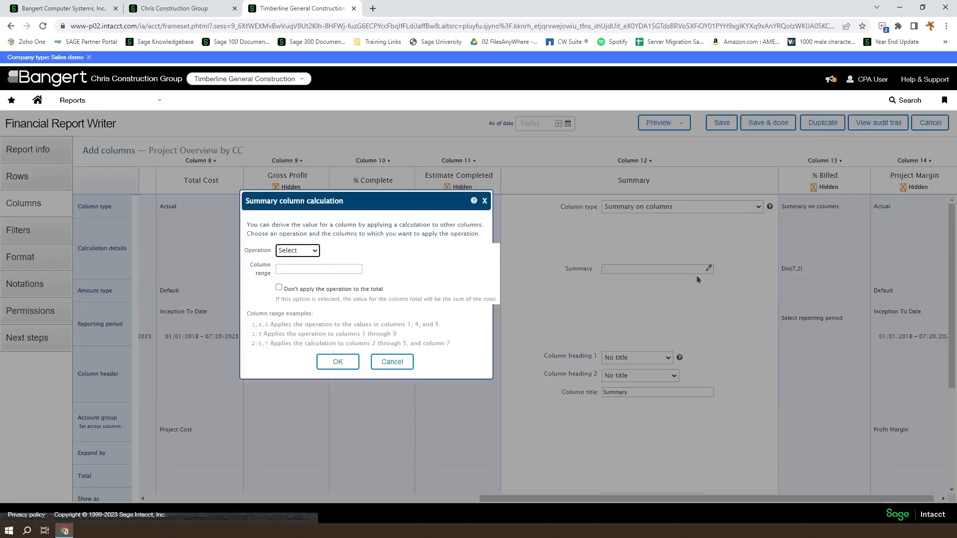
{"action": "left_click", "coordinate": [314, 252]}
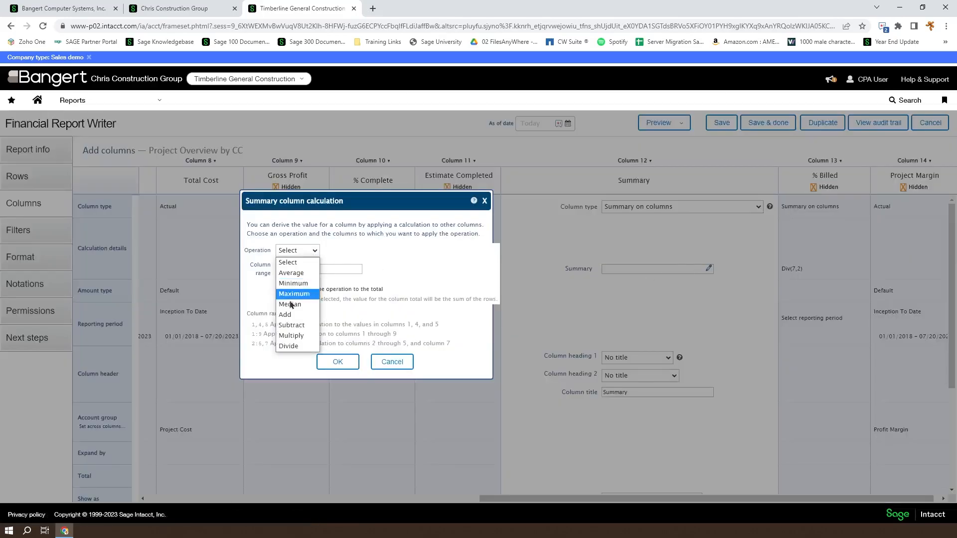
{"action": "left_click", "coordinate": [292, 325]}
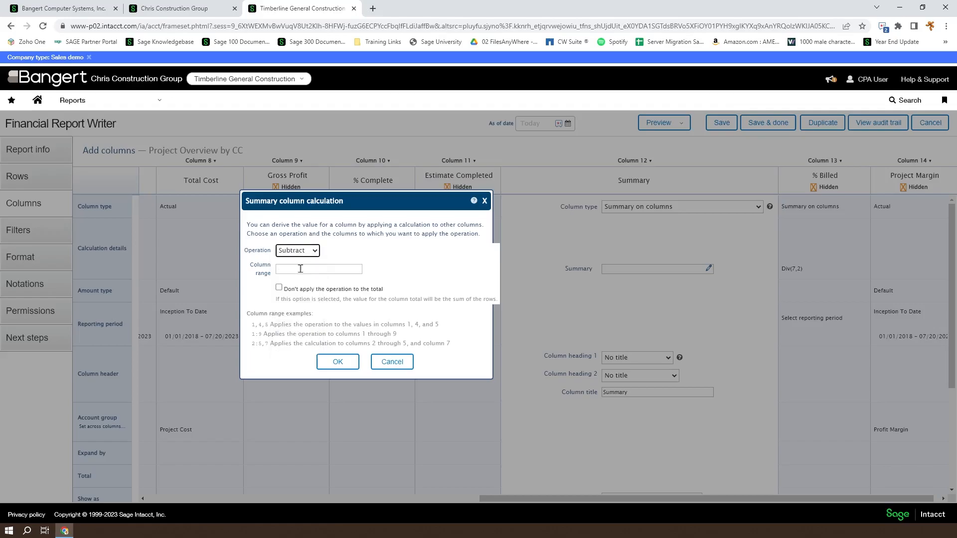
{"action": "left_click", "coordinate": [301, 269]}
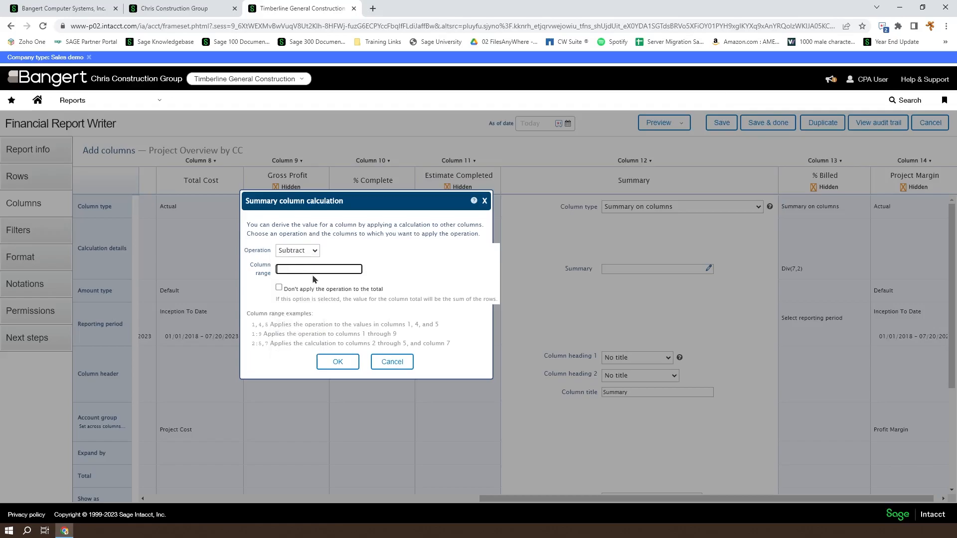
{"action": "type", "text": "3,11"}
{"action": "left_click", "coordinate": [338, 362]}
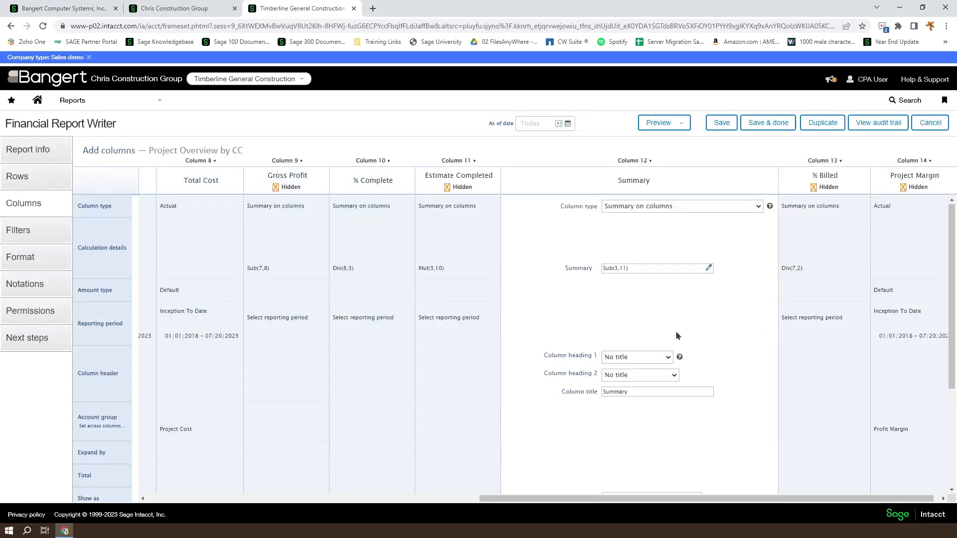
Step: Title the subtraction column Remaining Estimate and hide it in the report
{"action": "scroll", "coordinate": [663, 349], "scroll_direction": "down", "scroll_amount": 3}
{"action": "left_click", "coordinate": [605, 483]}
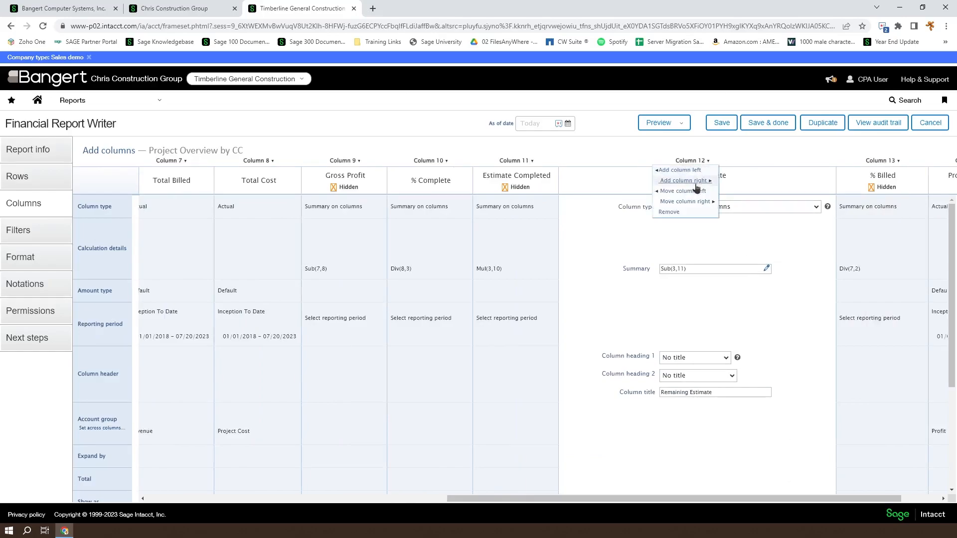
Step: Add a column directly after Remaining Estimate and set its column type to Summary on columns
{"action": "left_click", "coordinate": [695, 183]}
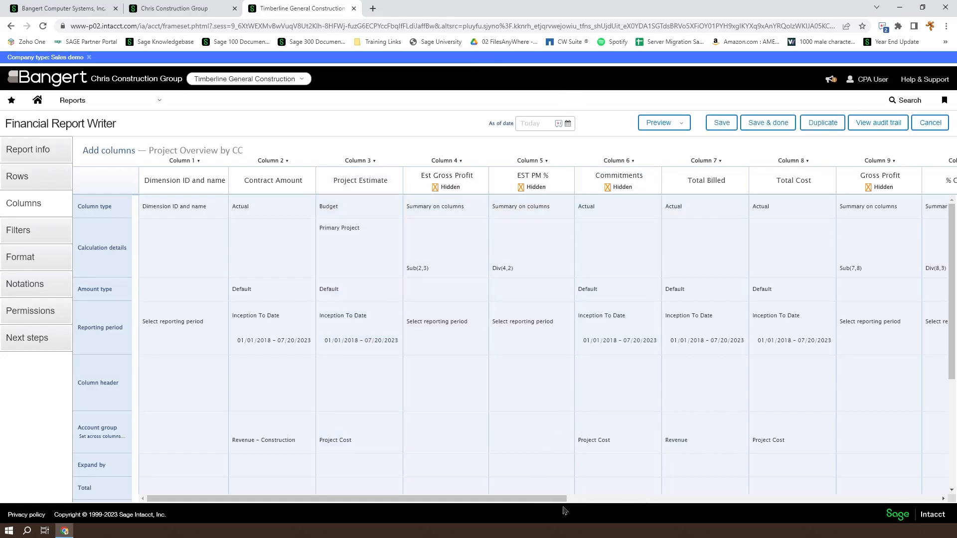
{"action": "scroll", "coordinate": [568, 501], "scroll_direction": "down", "scroll_amount": 1}
{"action": "left_click_drag", "start_coordinate": [550, 502], "coordinate": [894, 497]}
{"action": "left_click", "coordinate": [702, 425]}
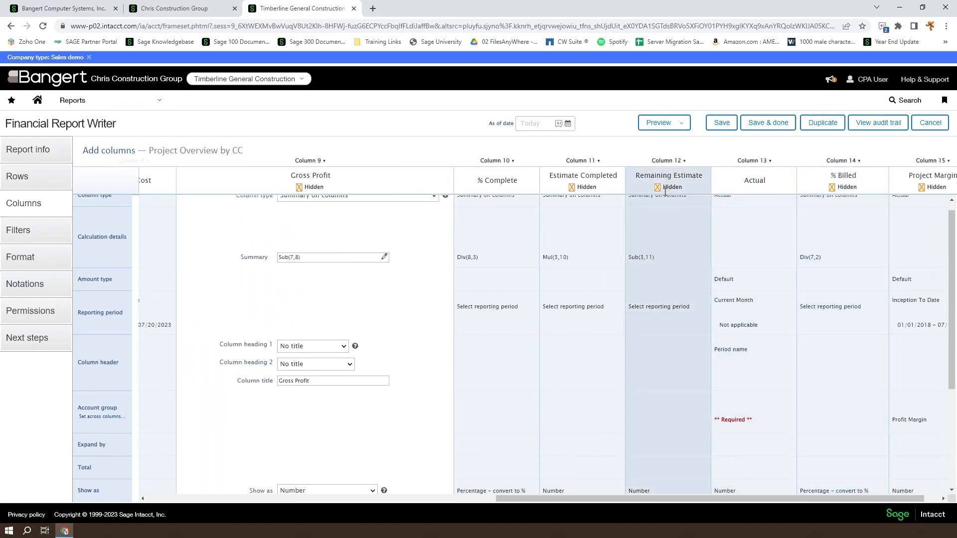
{"action": "left_click", "coordinate": [743, 214]}
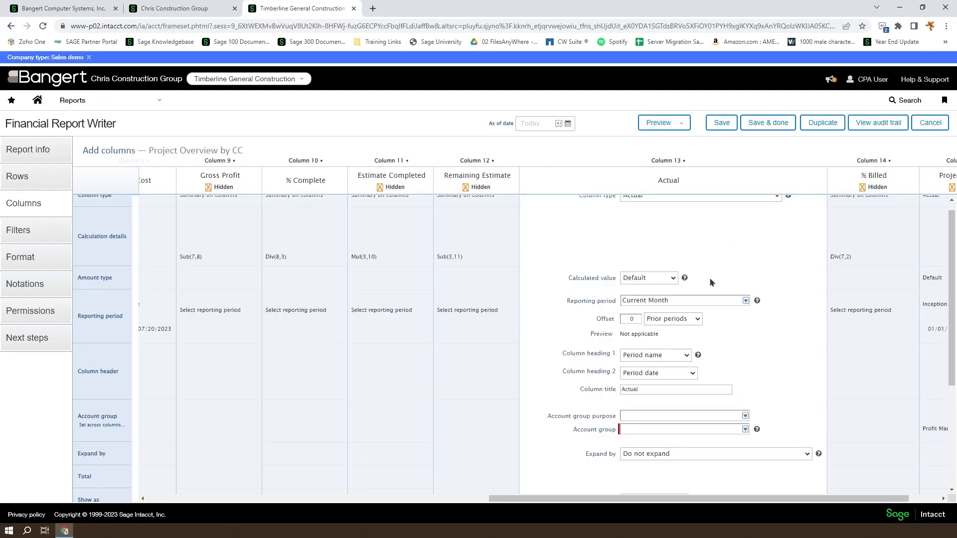
{"action": "scroll", "coordinate": [712, 246], "scroll_direction": "up", "scroll_amount": 1}
{"action": "left_click", "coordinate": [773, 212]}
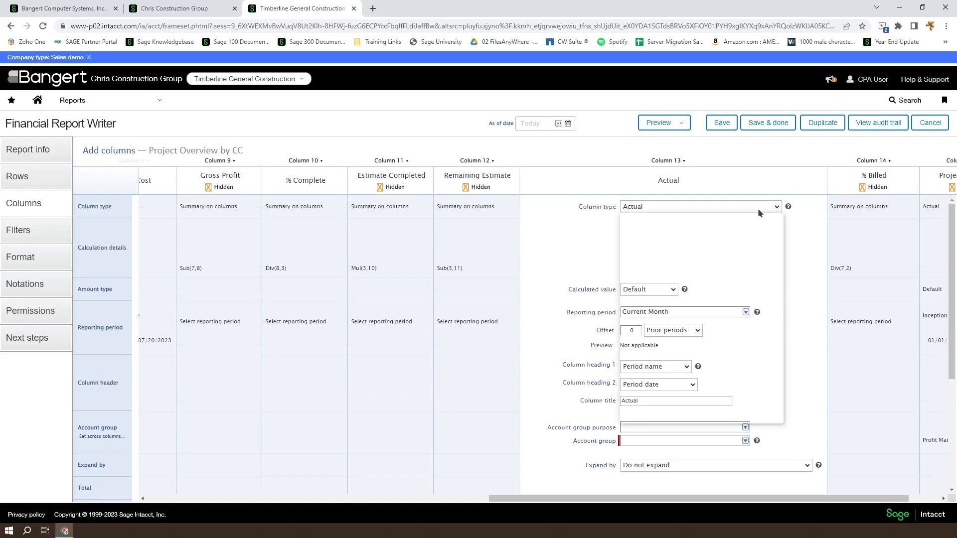
{"action": "left_click", "coordinate": [683, 396]}
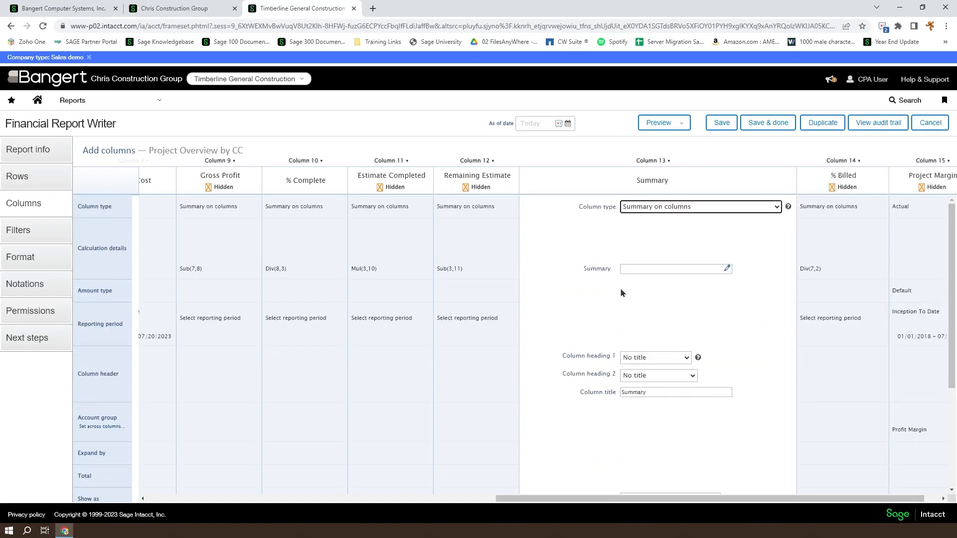
Step: Define the new summary column's calculation as Add on columns 8,12, combining Total Cost and Remaining Estimate
{"action": "left_click", "coordinate": [727, 269]}
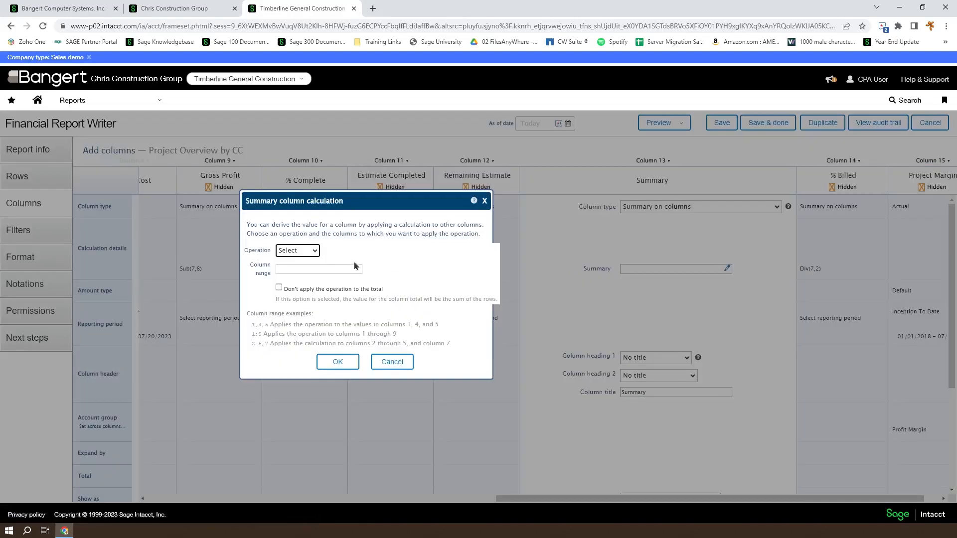
{"action": "left_click", "coordinate": [296, 251]}
{"action": "left_click", "coordinate": [295, 315]}
{"action": "left_click", "coordinate": [293, 267]}
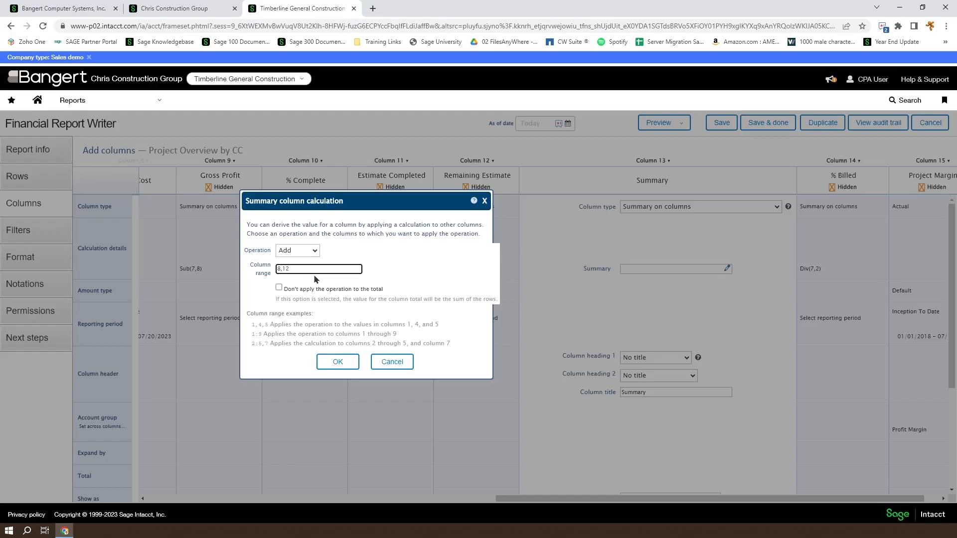
{"action": "left_click", "coordinate": [328, 363]}
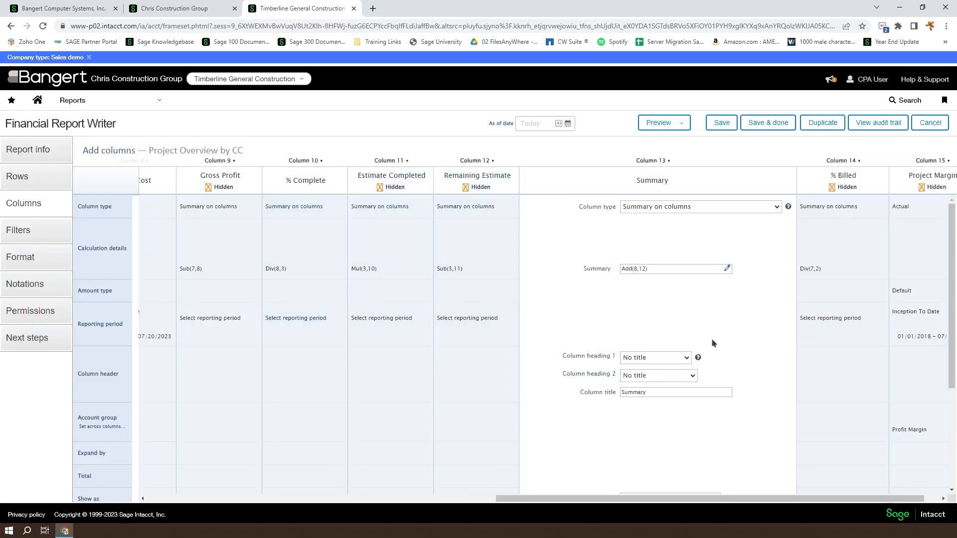
Step: Title the addition column Cost At Completion and check it in a preview of the report
{"action": "left_click_drag", "start_coordinate": [663, 392], "coordinate": [597, 394]}
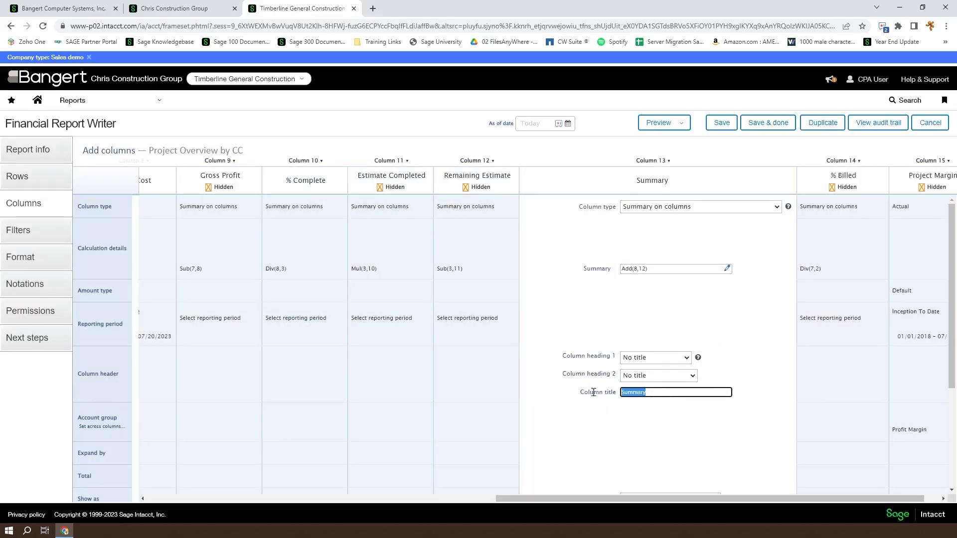
{"action": "type", "text": "Cost At Completion"}
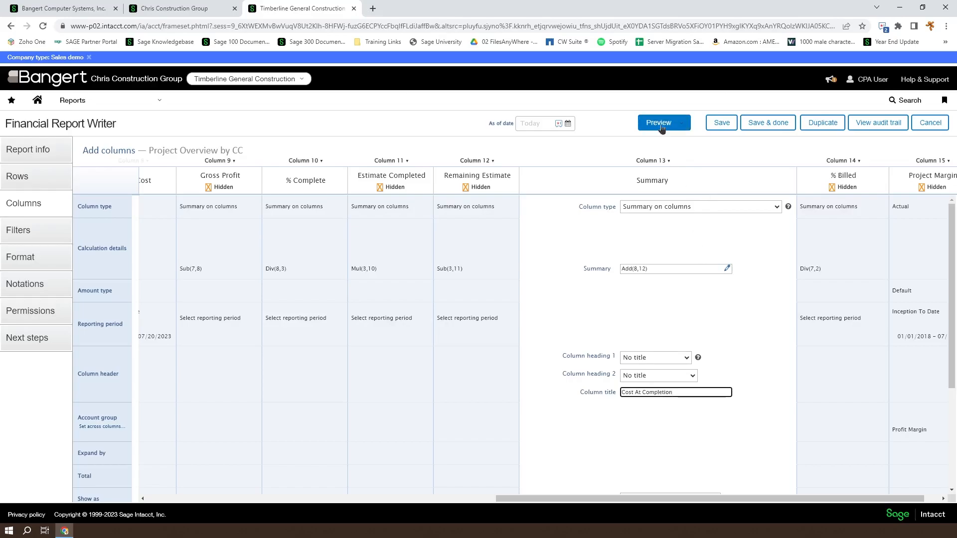
{"action": "left_click", "coordinate": [657, 145]}
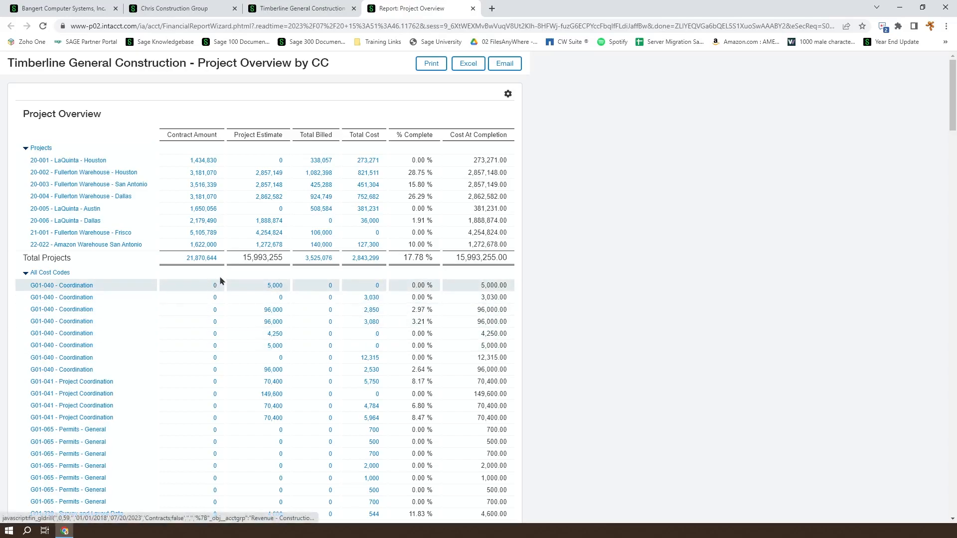
{"action": "left_click", "coordinate": [474, 9]}
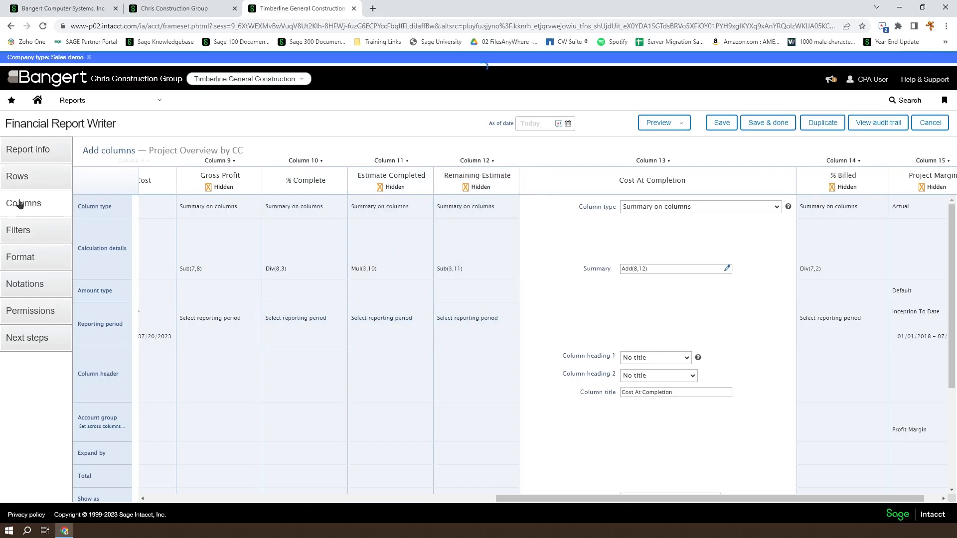
Step: Set the report's number format to display a dash for zero
{"action": "scroll", "coordinate": [631, 335], "scroll_direction": "down", "scroll_amount": 2}
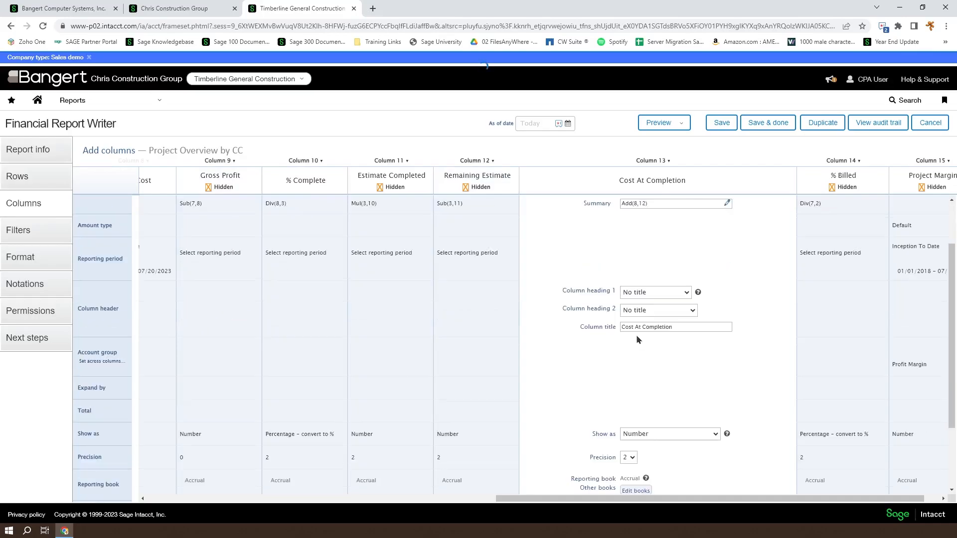
{"action": "scroll", "coordinate": [641, 336], "scroll_direction": "down", "scroll_amount": 1}
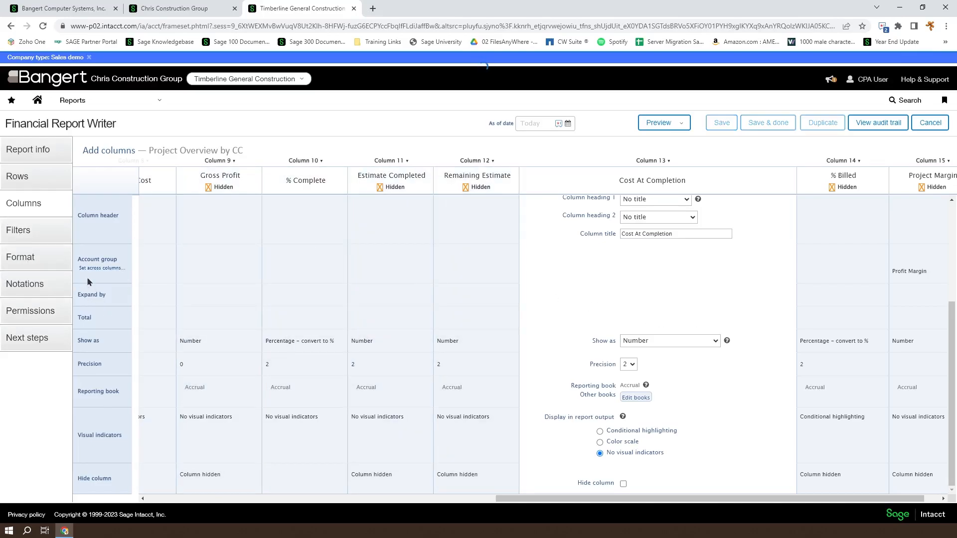
{"action": "left_click", "coordinate": [35, 262]}
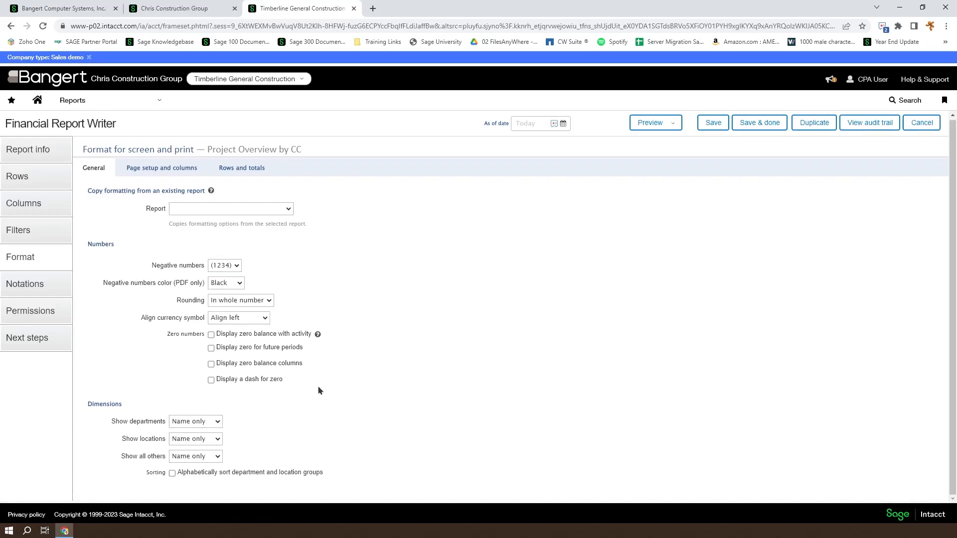
{"action": "left_click", "coordinate": [211, 381]}
Step: Preview the reformatted report, close the preview, and save and finish the report, accepting the modified as-of date
{"action": "left_click", "coordinate": [651, 122]}
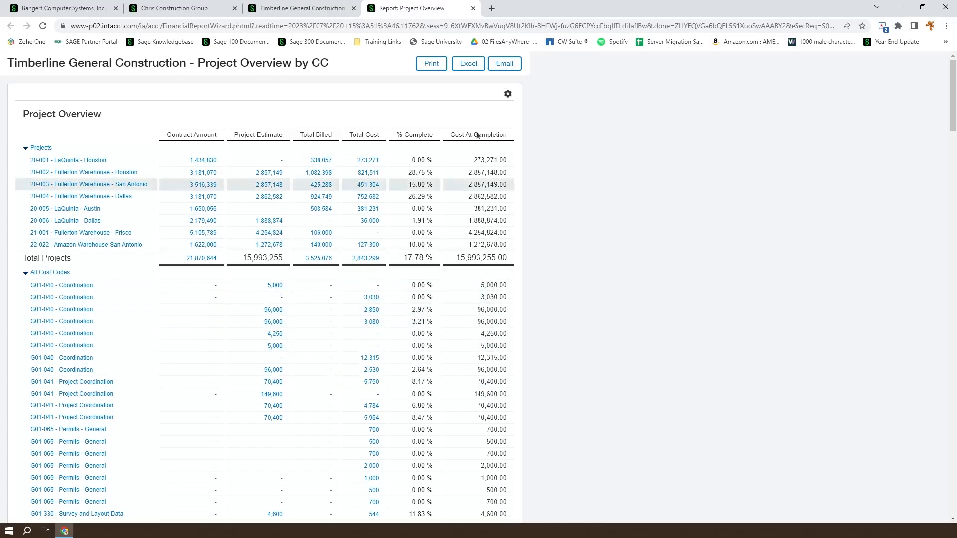
{"action": "left_click", "coordinate": [473, 9]}
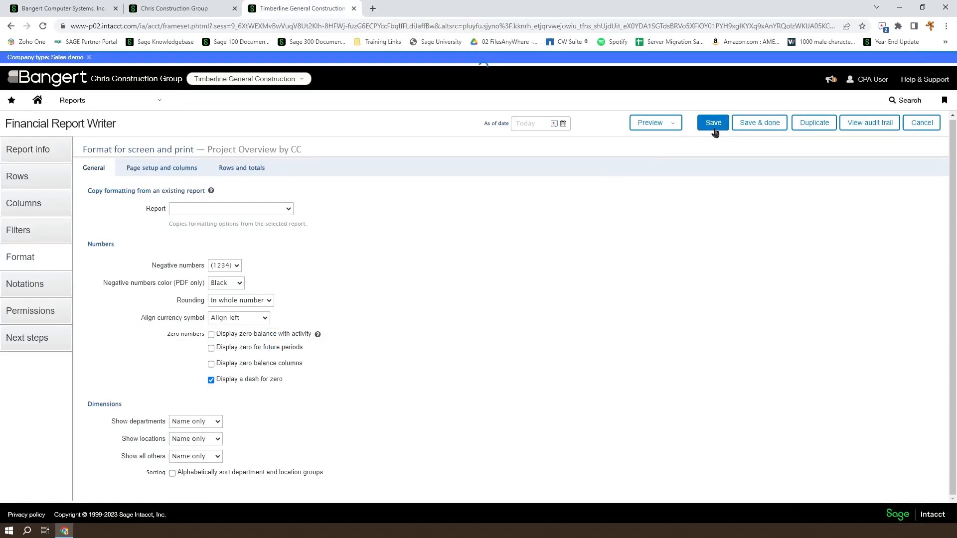
{"action": "left_click", "coordinate": [760, 124]}
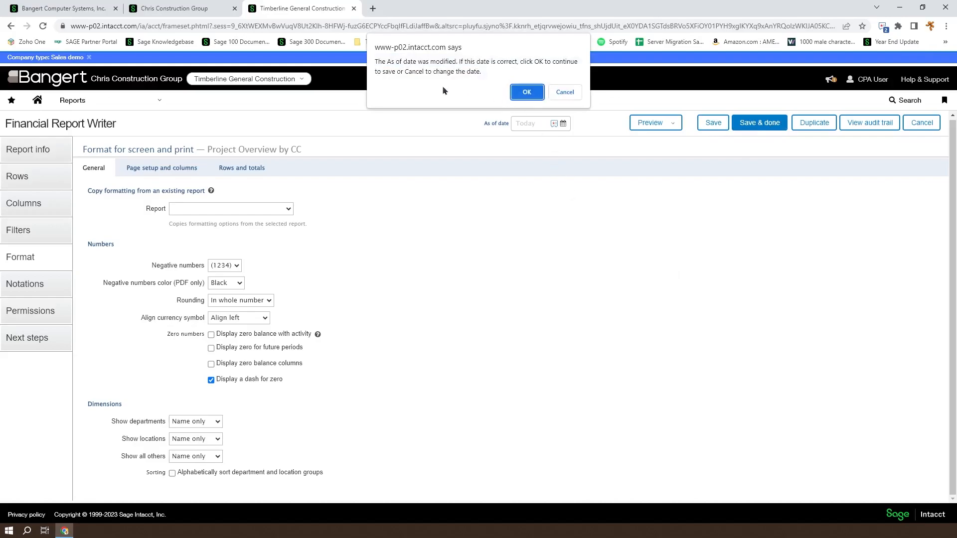
{"action": "left_click", "coordinate": [529, 93]}
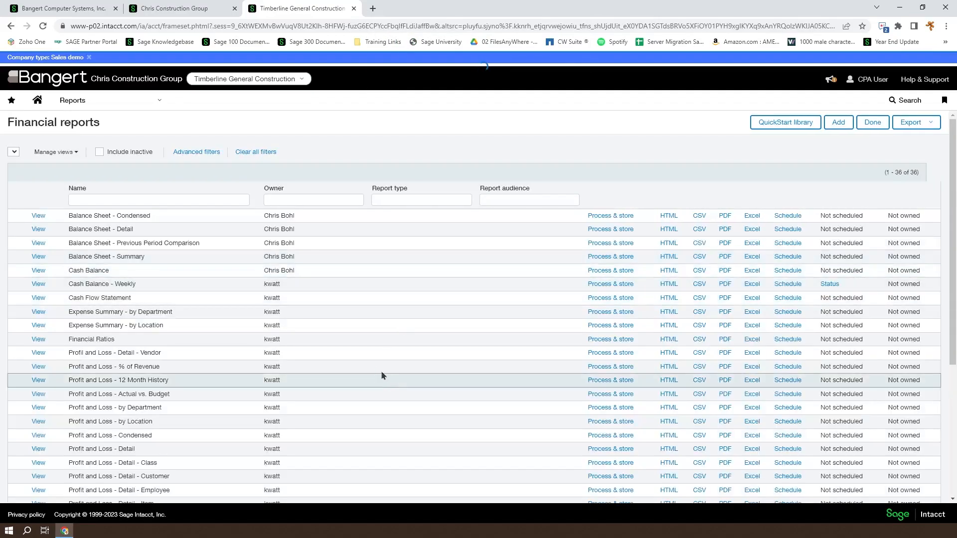
Step: Run the Project Overview by CC report as HTML for job 20-001--LaQuinta - Houston
{"action": "scroll", "coordinate": [310, 381], "scroll_direction": "down", "scroll_amount": 4}
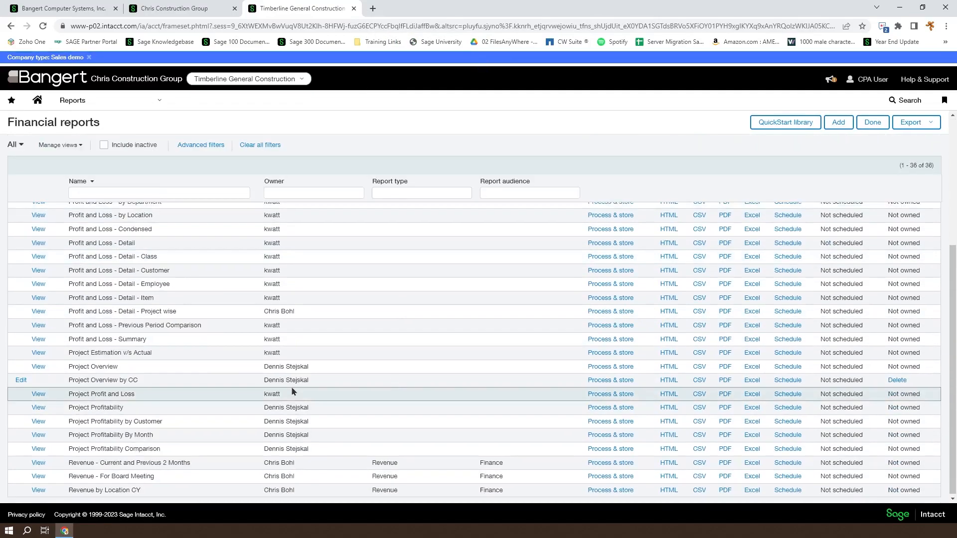
{"action": "left_click", "coordinate": [664, 382]}
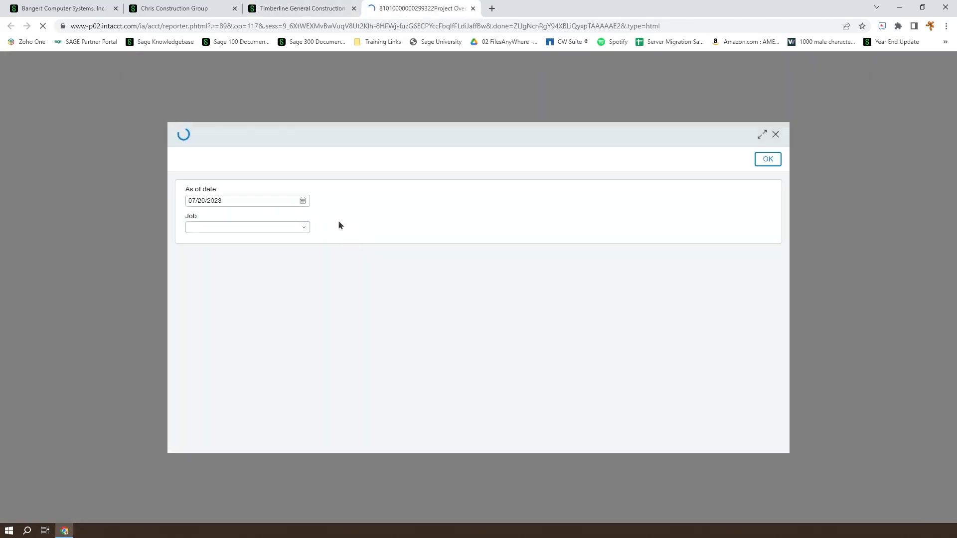
{"action": "left_click", "coordinate": [213, 230]}
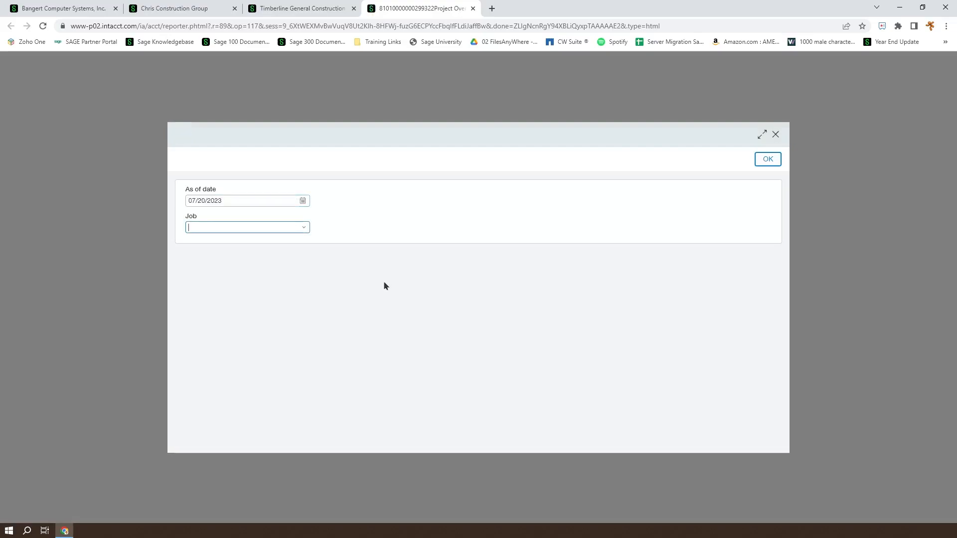
{"action": "left_click", "coordinate": [304, 228]}
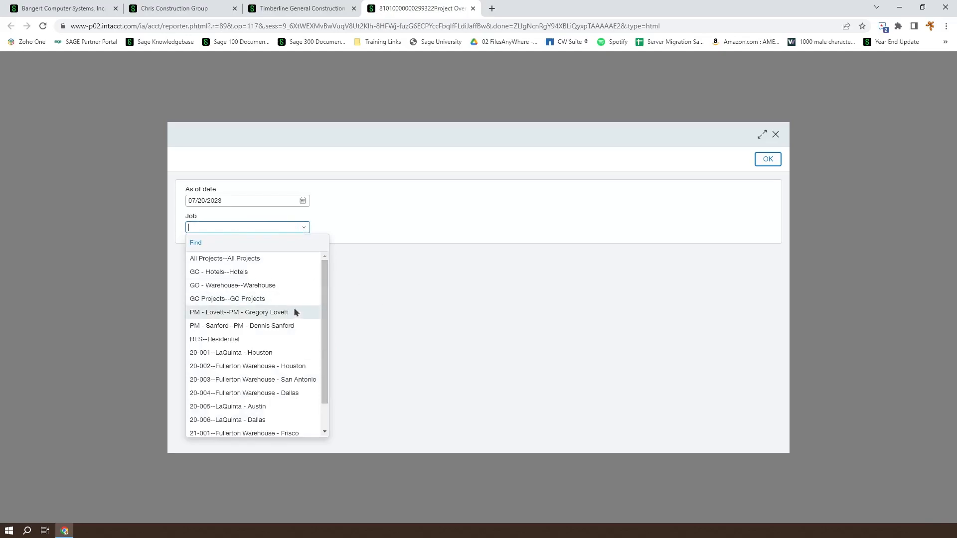
{"action": "left_click", "coordinate": [266, 354]}
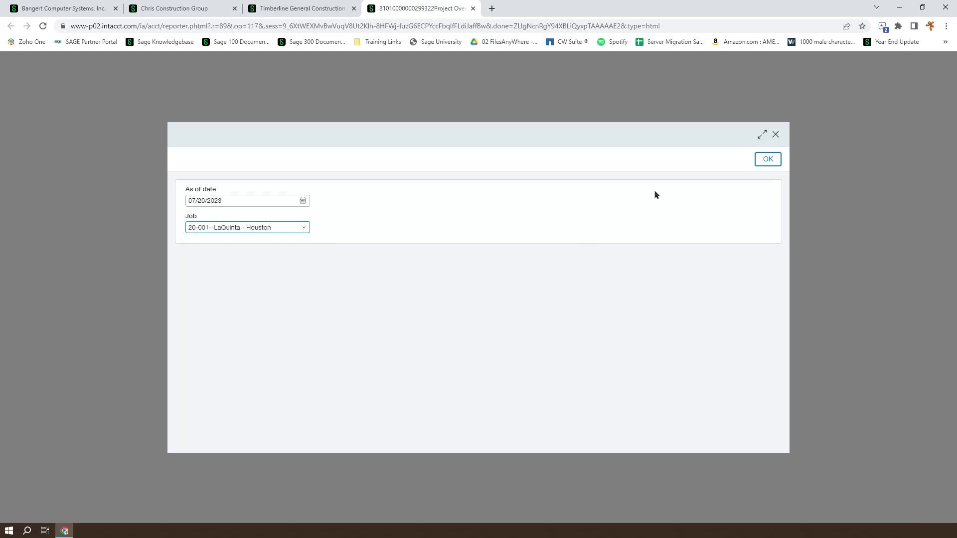
{"action": "left_click", "coordinate": [768, 159]}
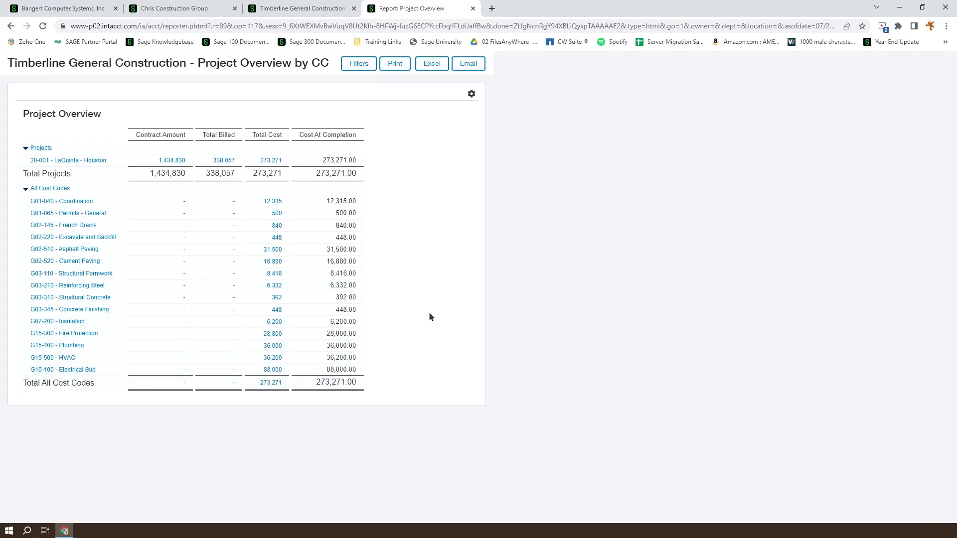
Step: Close that output and run Project Overview by CC as HTML for job 20-002--Fullerton Warehouse - Houston
{"action": "left_click", "coordinate": [473, 9]}
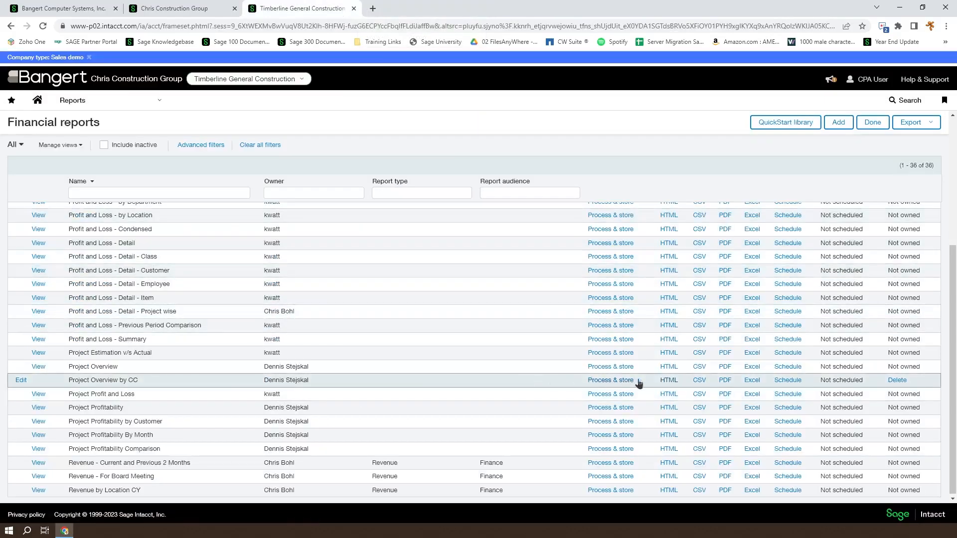
{"action": "left_click", "coordinate": [669, 380]}
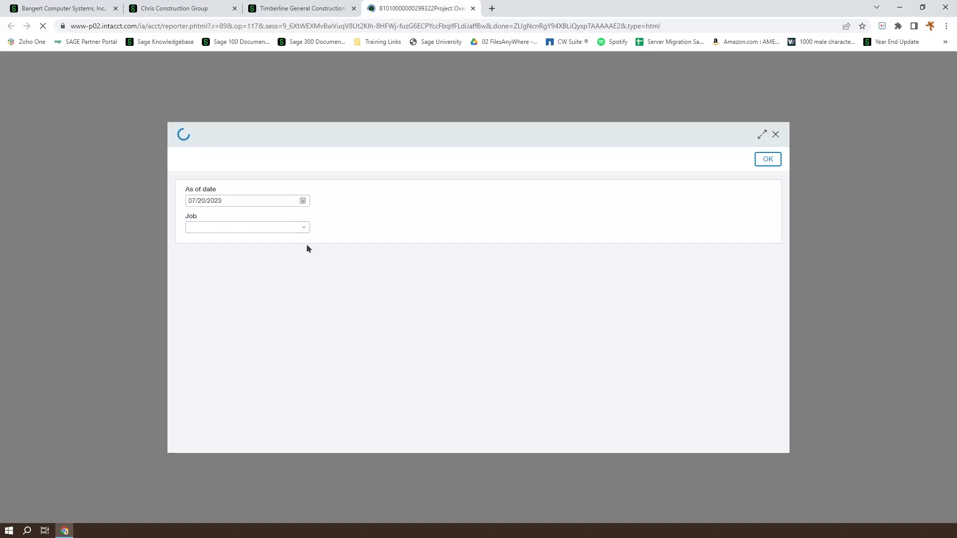
{"action": "left_click", "coordinate": [305, 229]}
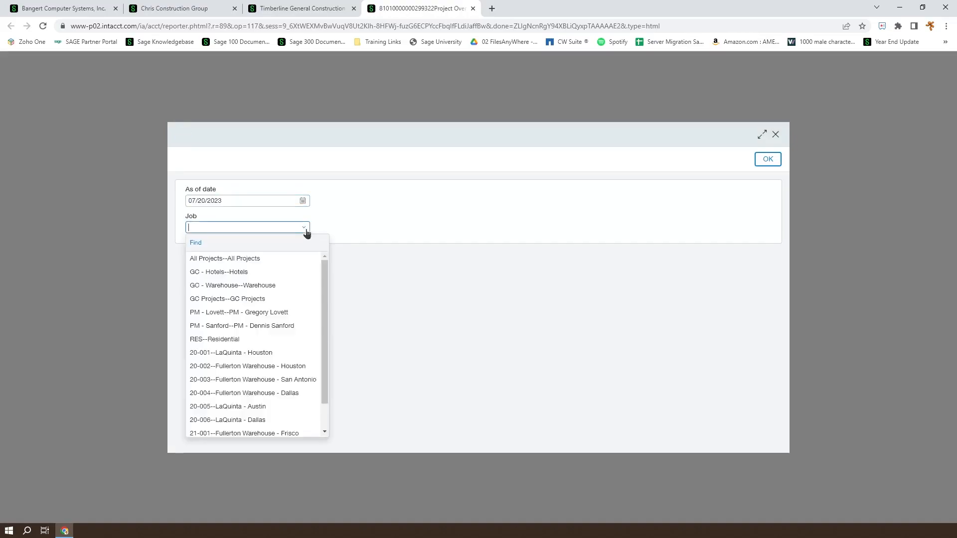
{"action": "left_click", "coordinate": [247, 367]}
{"action": "left_click", "coordinate": [768, 159]}
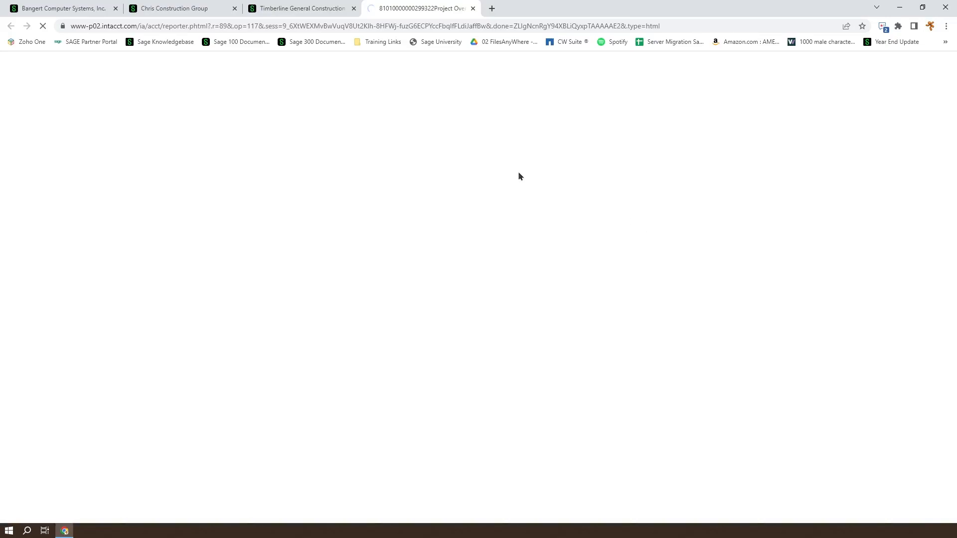